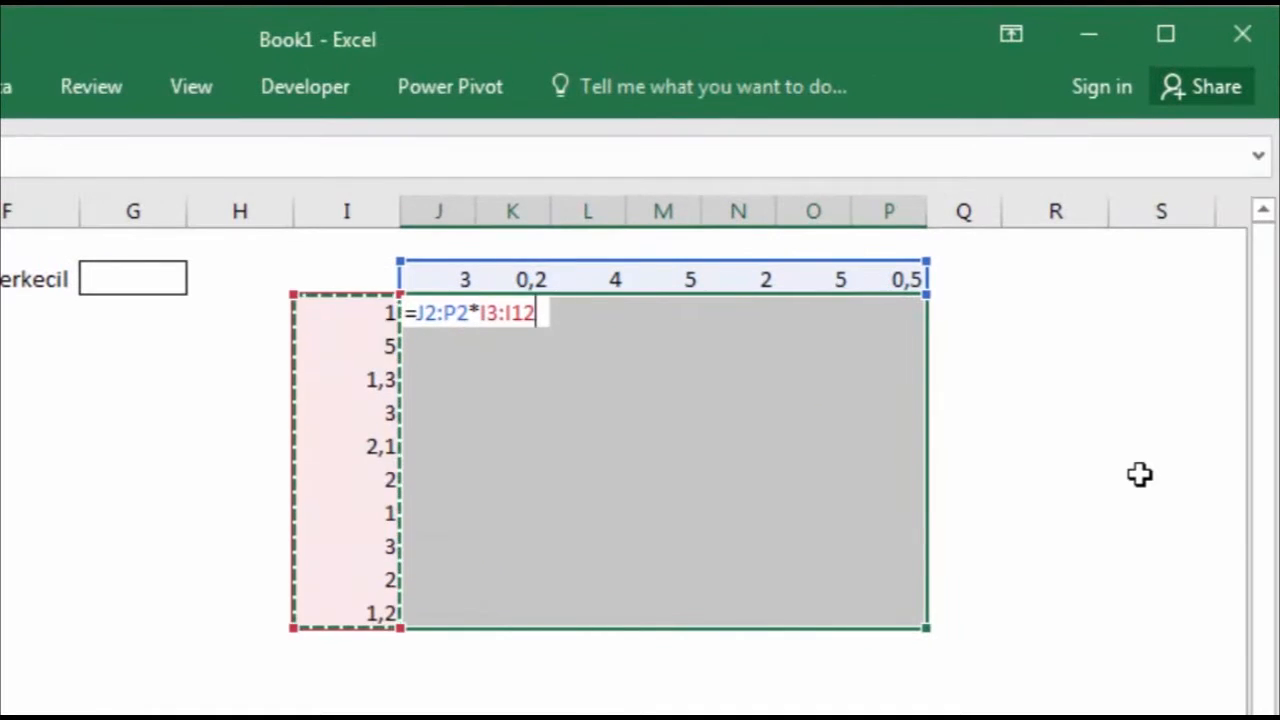
Step: Fill J3:P12 with the array formula =J2:P2*I3:I12 to multiply the header row by the column of factors
key("ctrl+shift+Return")
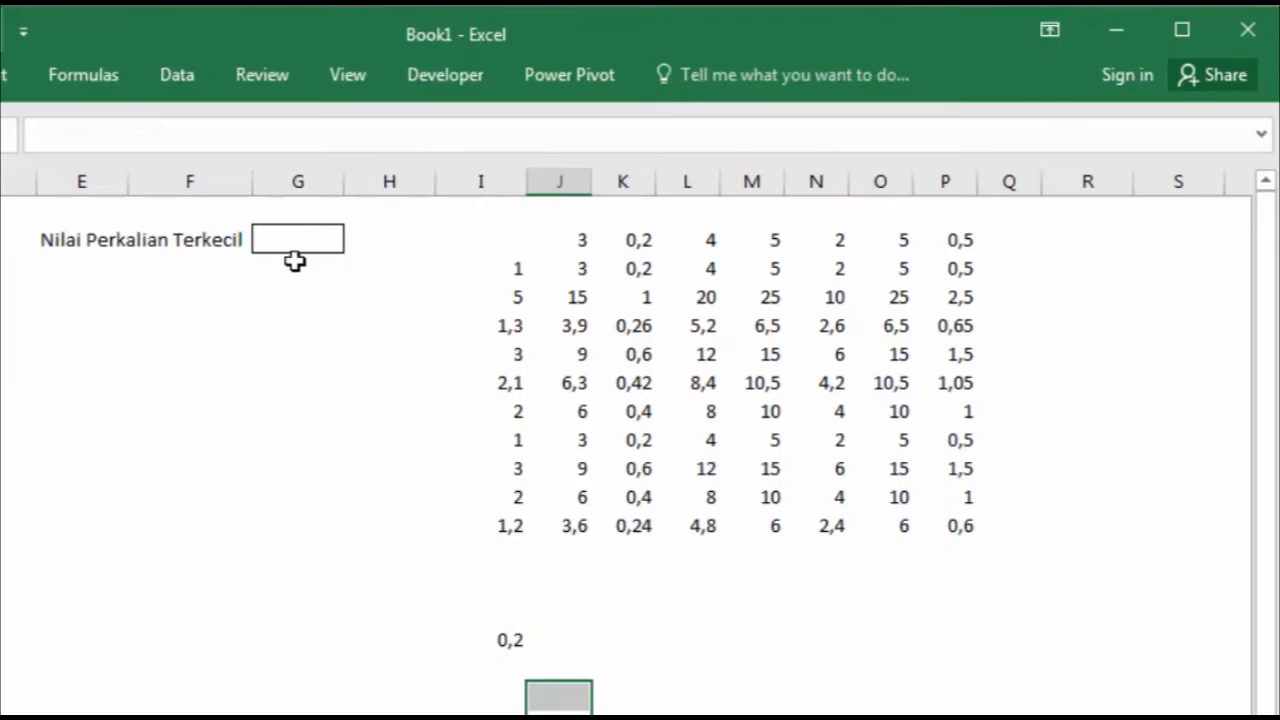
left_click(133, 278)
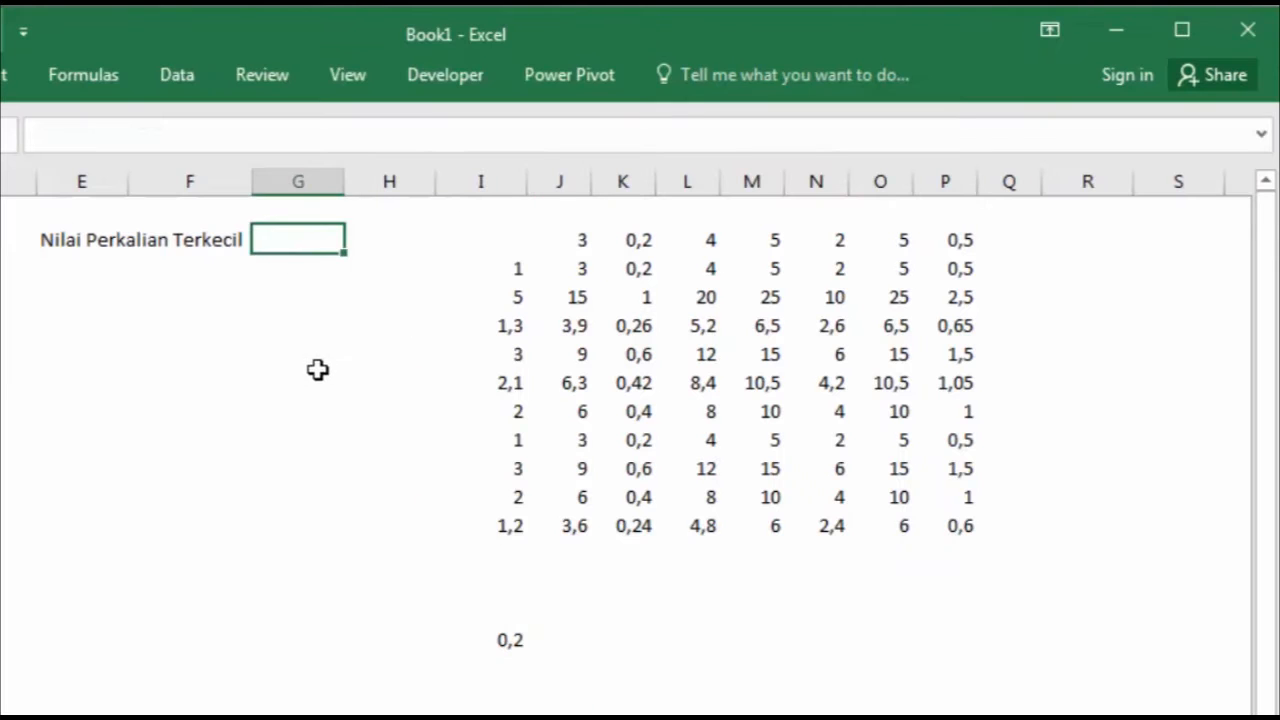
left_click_drag(514, 231, 950, 641)
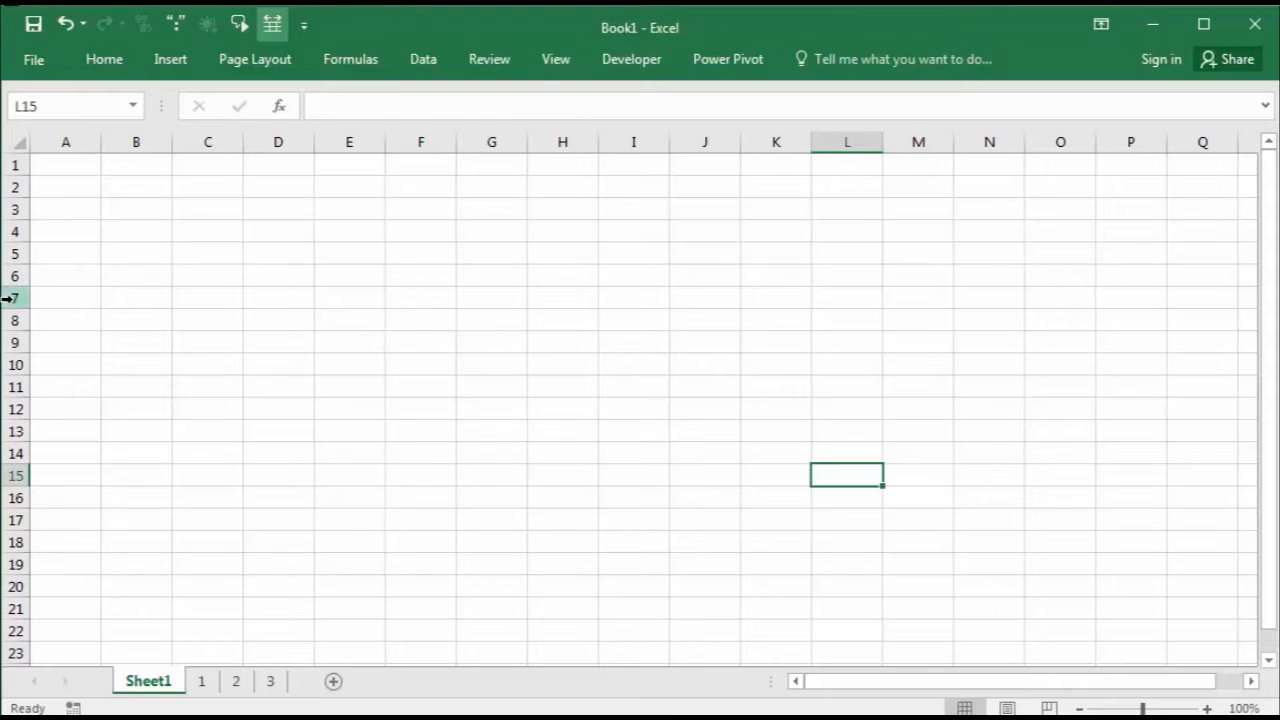
Step: Enter the vertical array constant ={"pepaya";"jeruk";"aple"} as an array formula across B2:B4 of the blank sheet
left_click(148, 192)
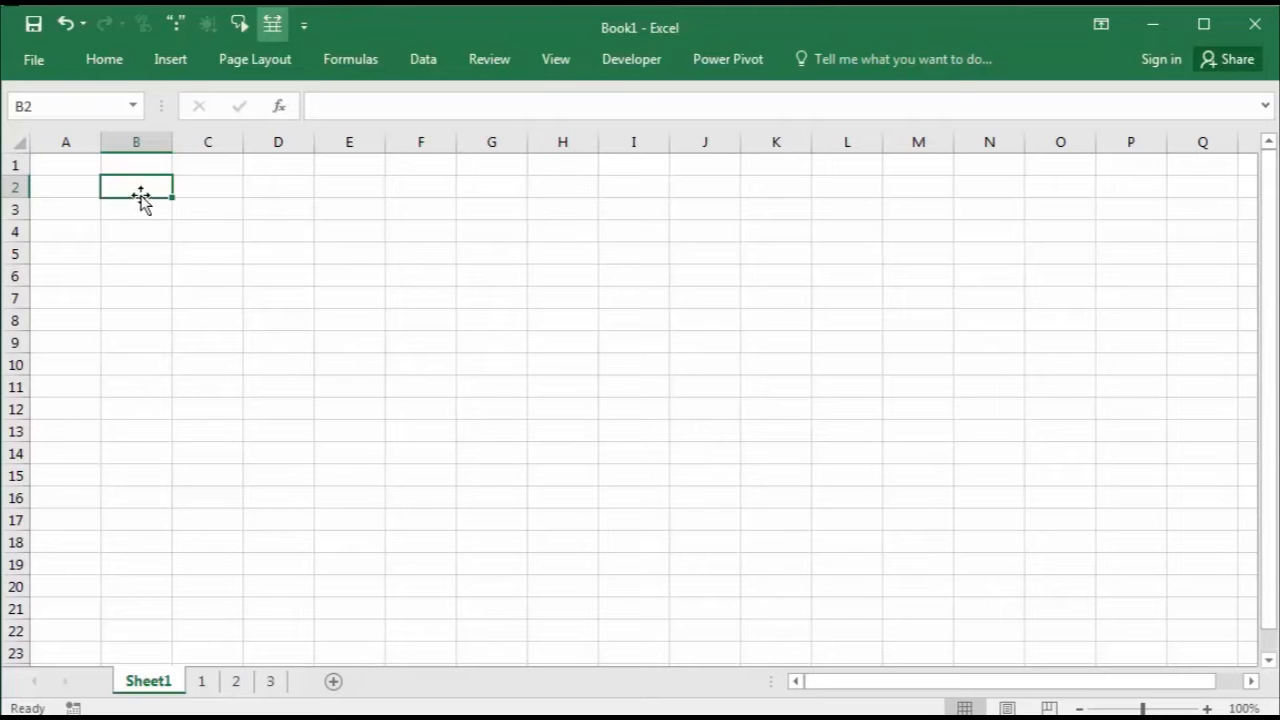
left_click_drag(146, 186, 146, 232)
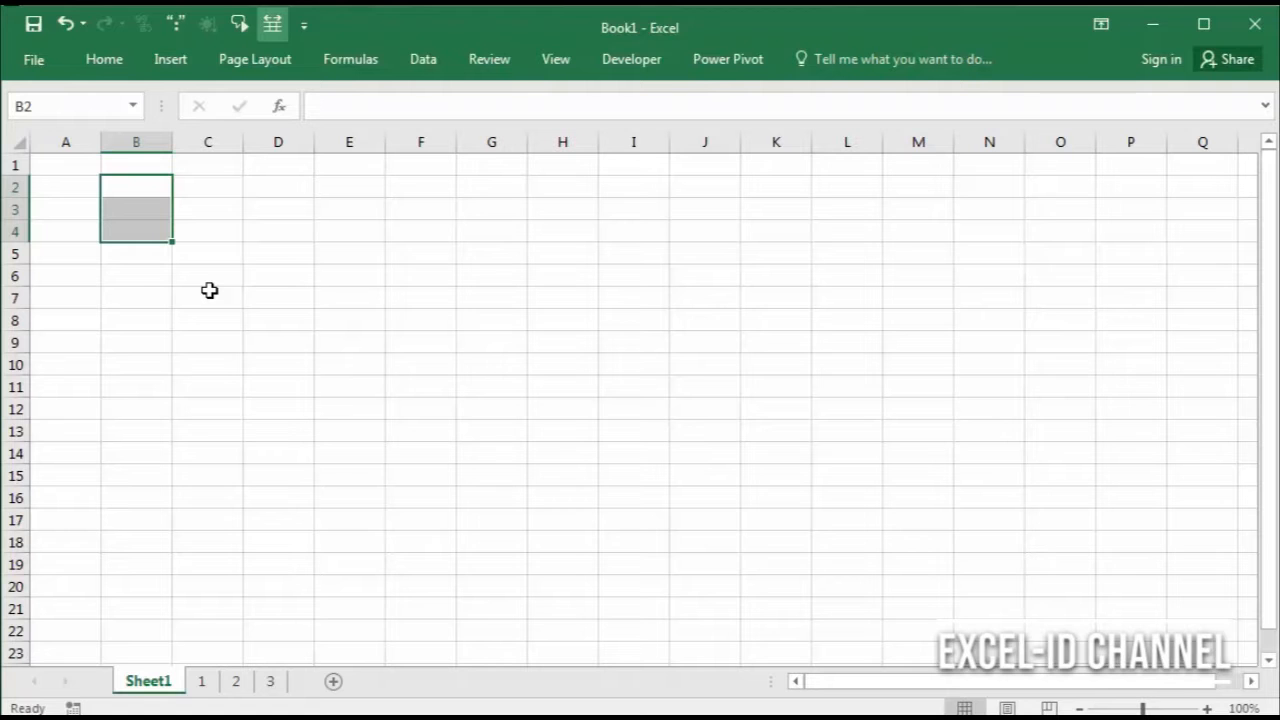
type("=")
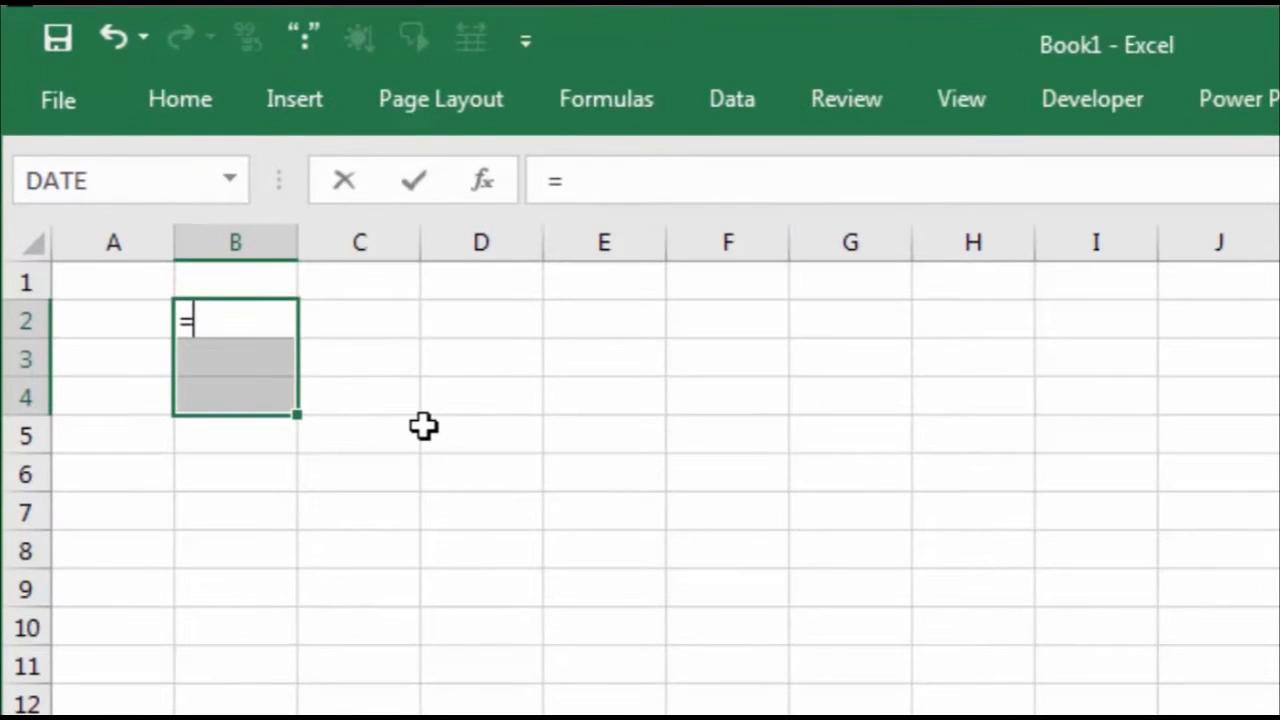
type("{")
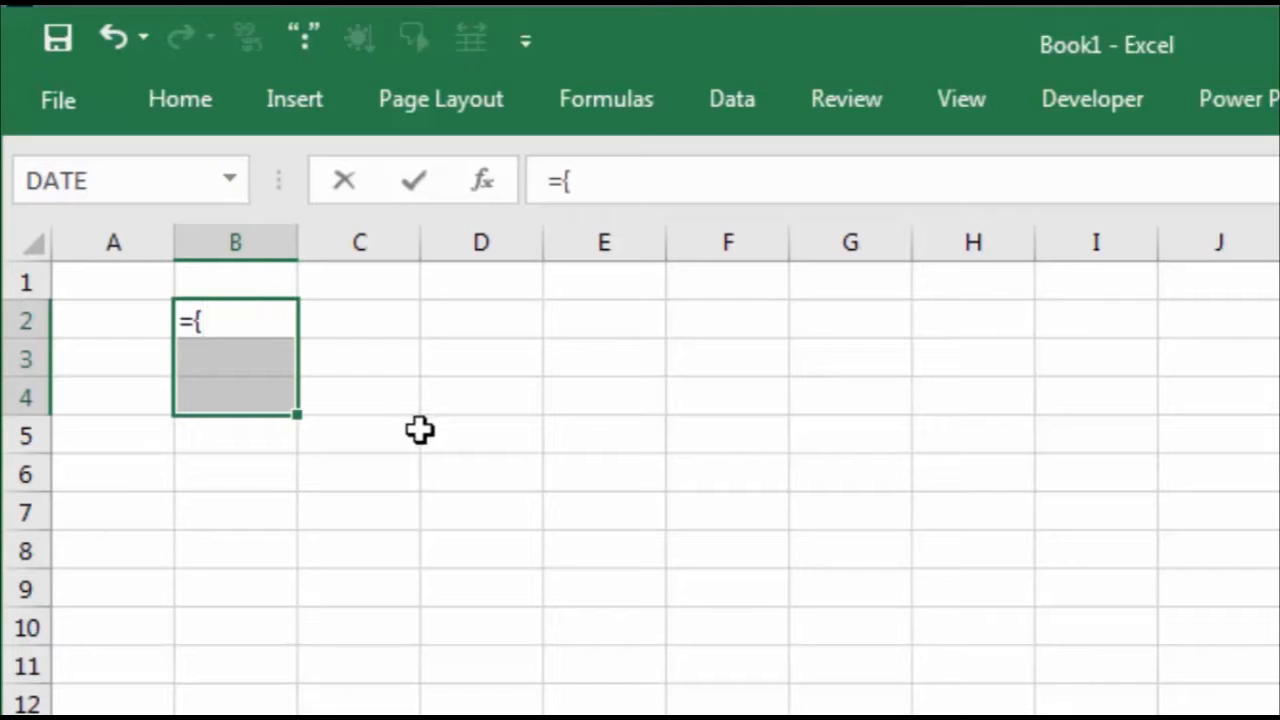
type("\"")
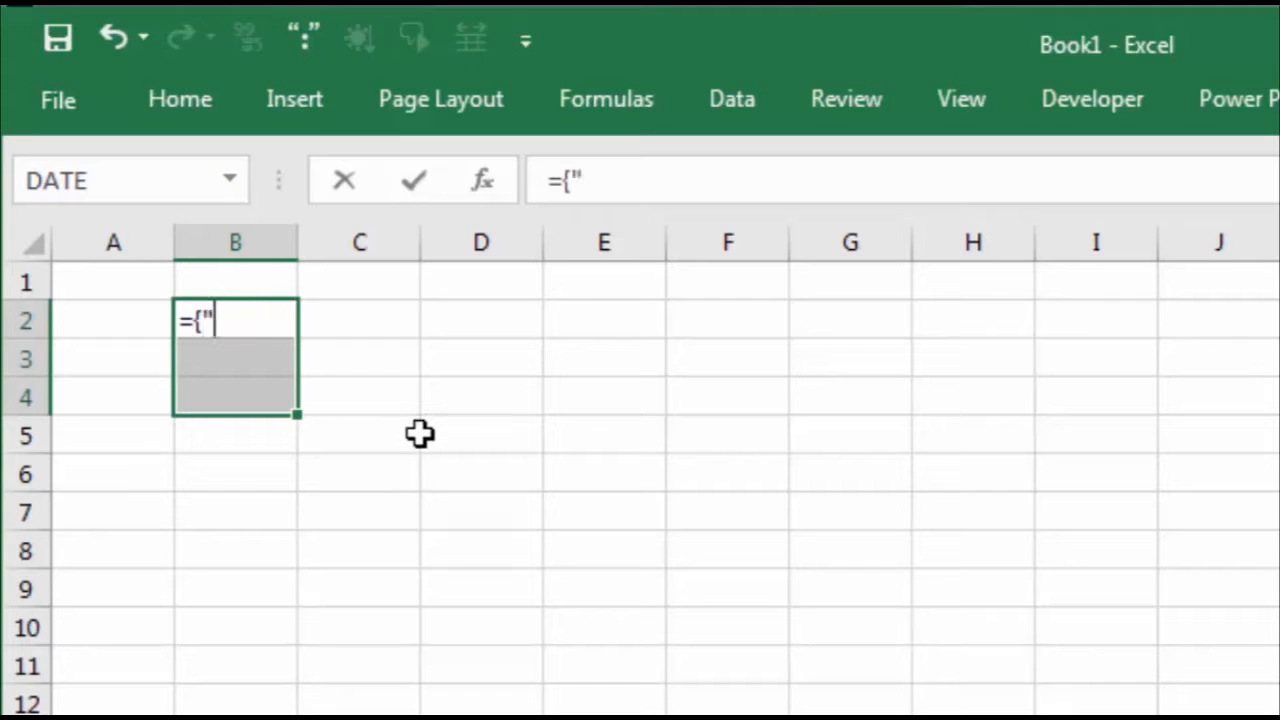
type("pepay")
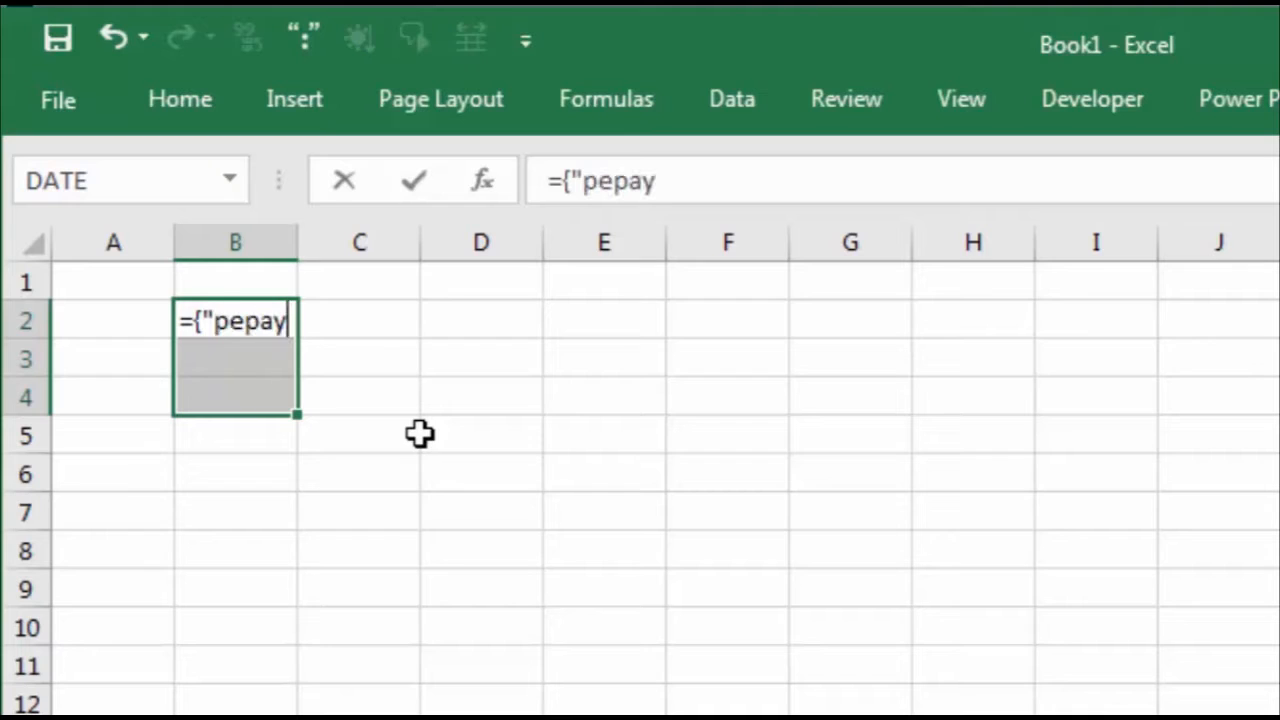
type("a\";\"")
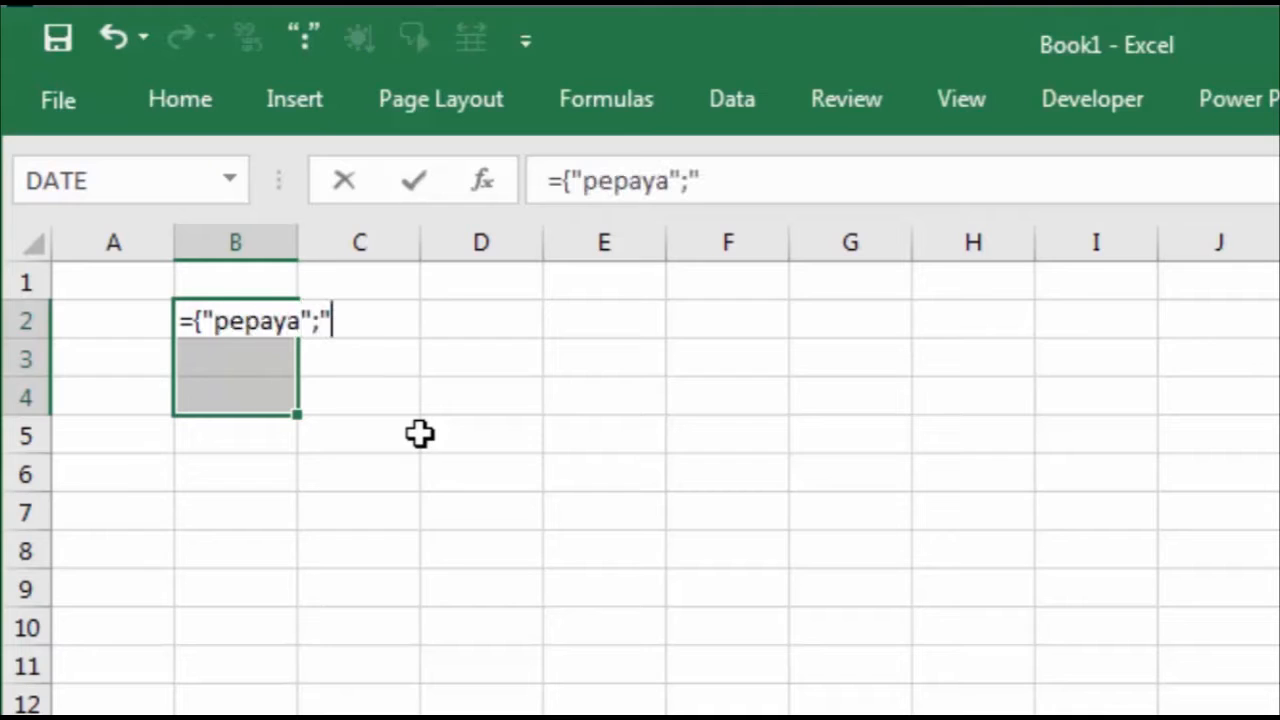
type("jeruk")
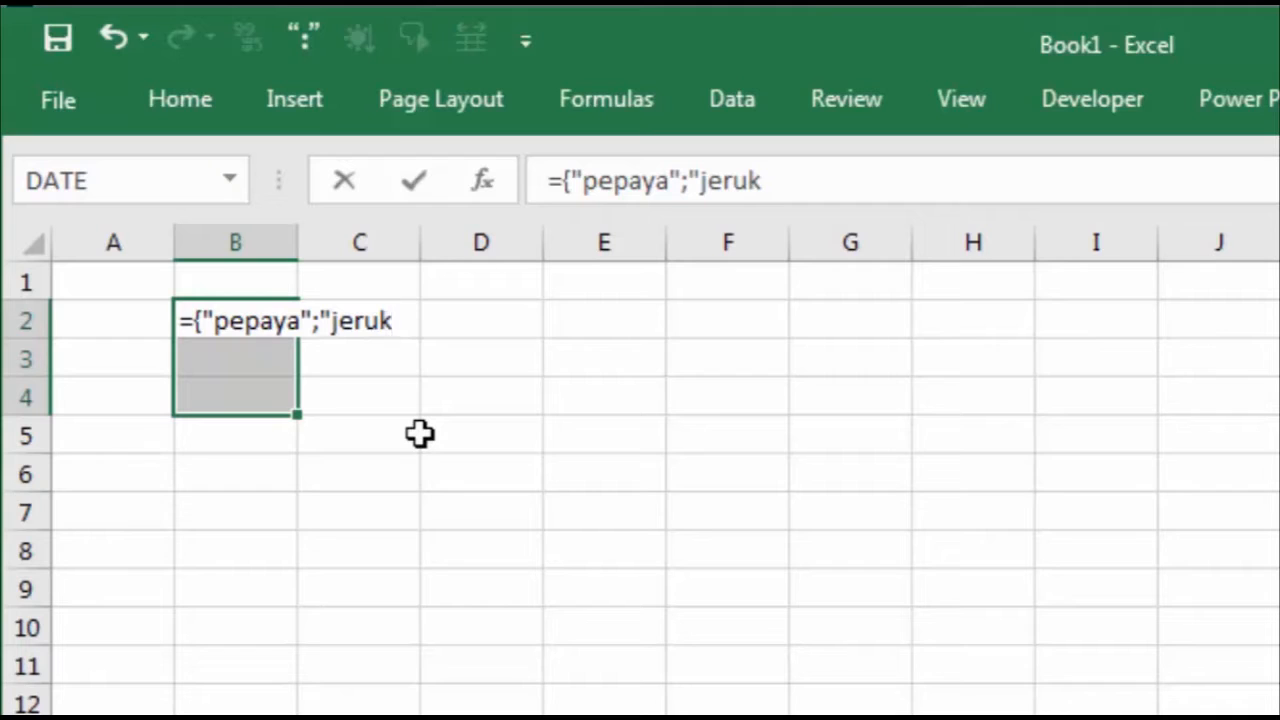
type("\";\"aple\"")
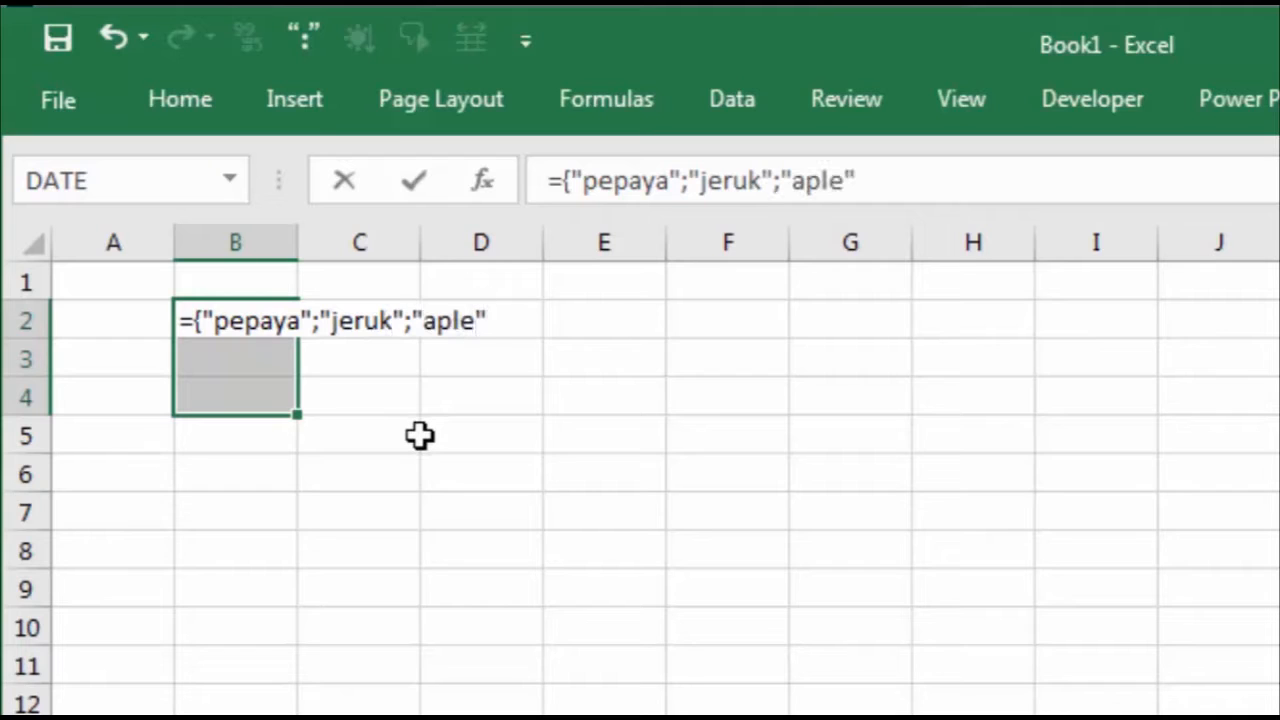
type("}")
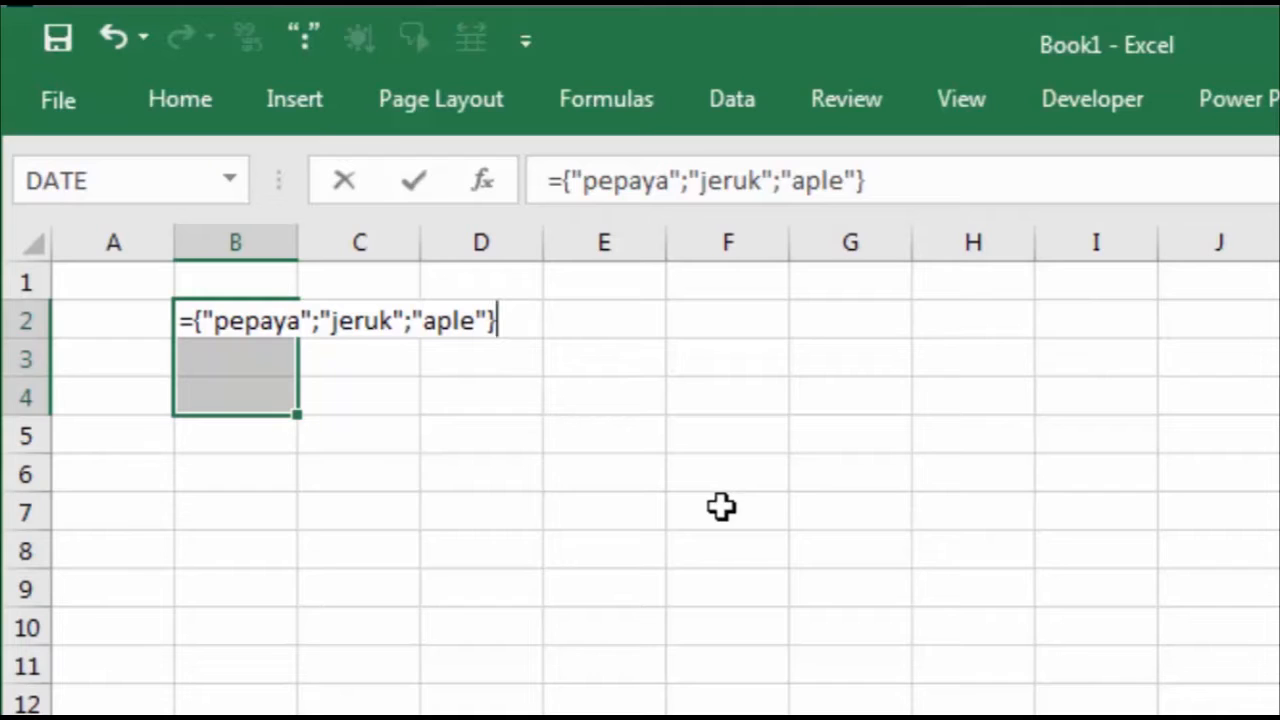
key("ctrl+shift+Return")
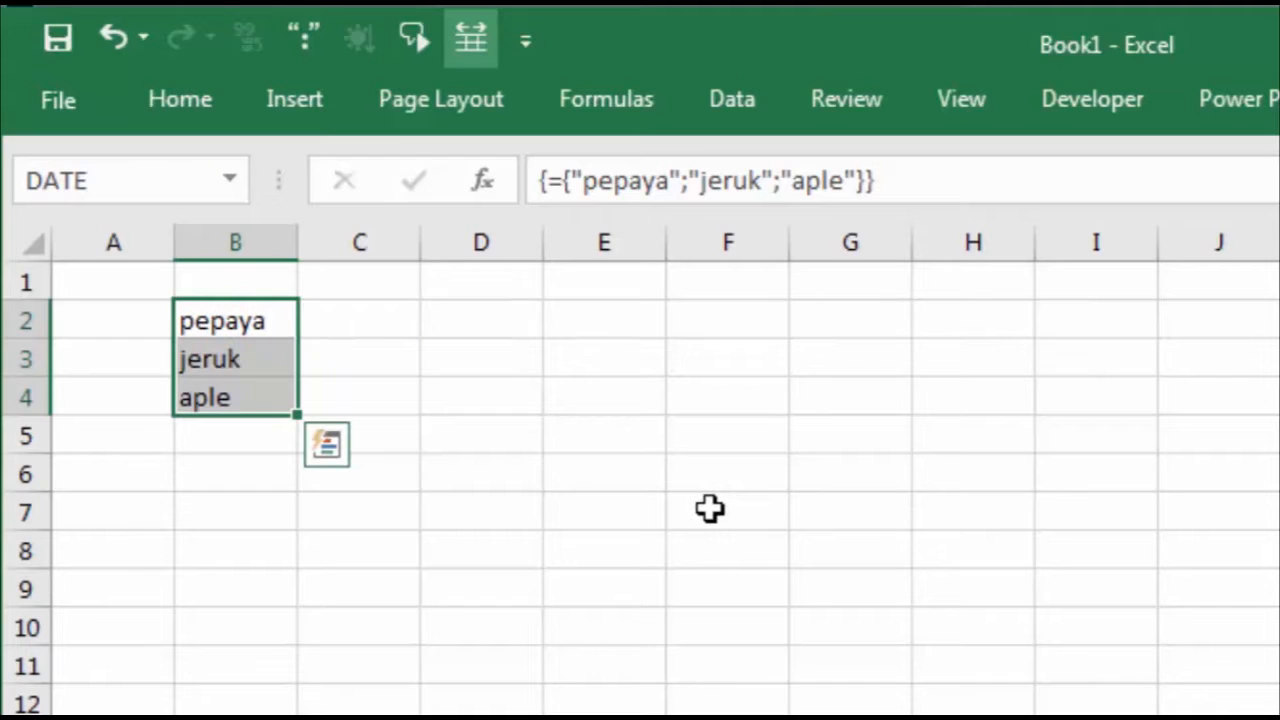
Step: Examine the formula behind each of the cells B2, B3 and B4 to compare them
left_click(262, 324)
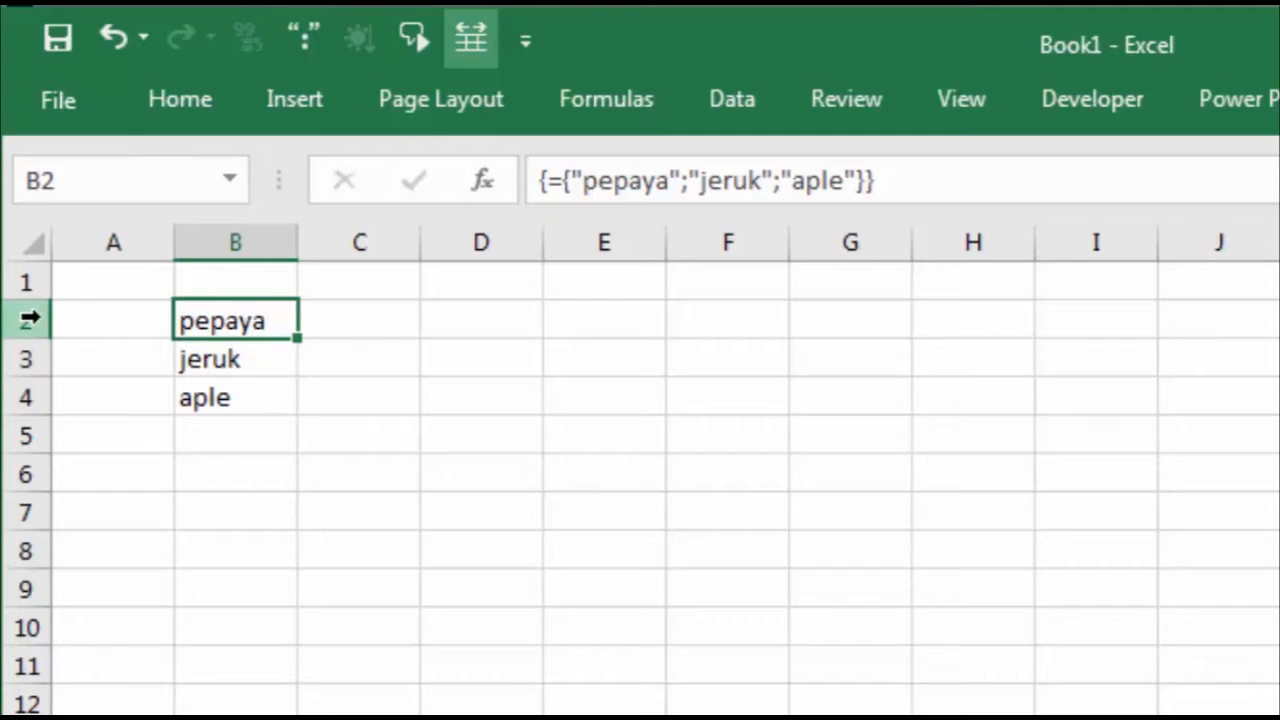
left_click(249, 398)
left_click(221, 360)
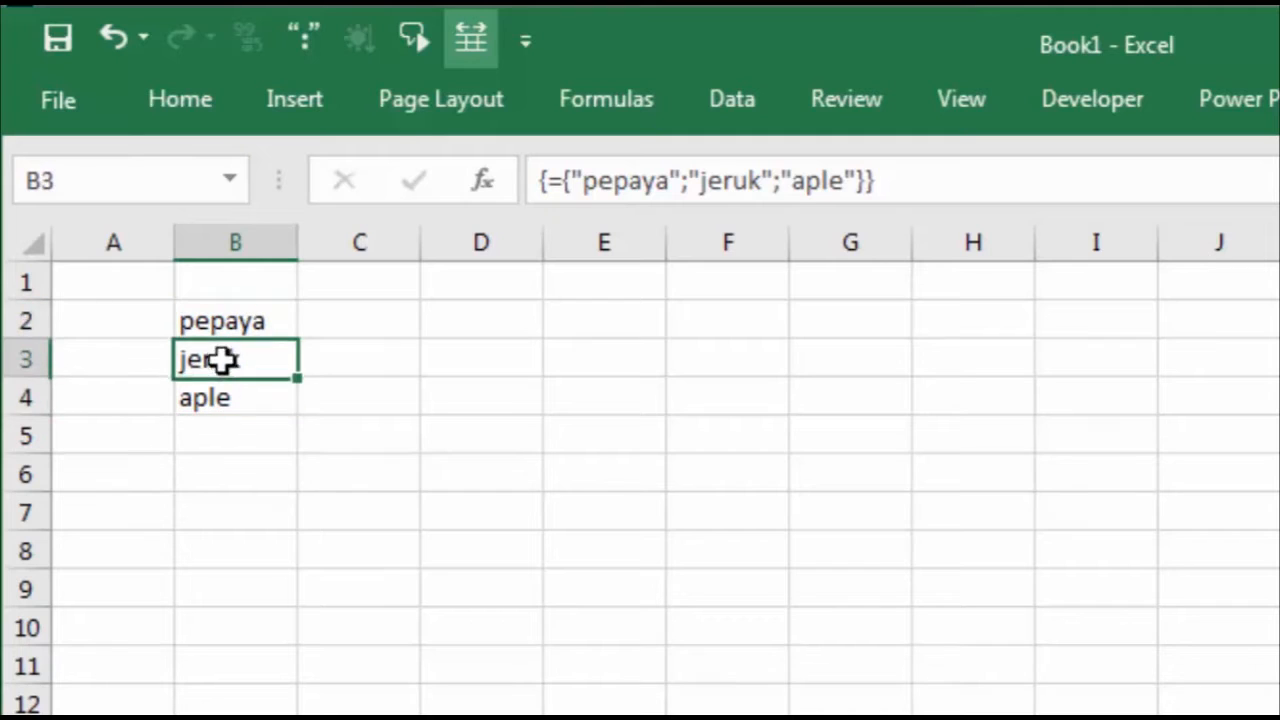
left_click(217, 391)
left_click(232, 368)
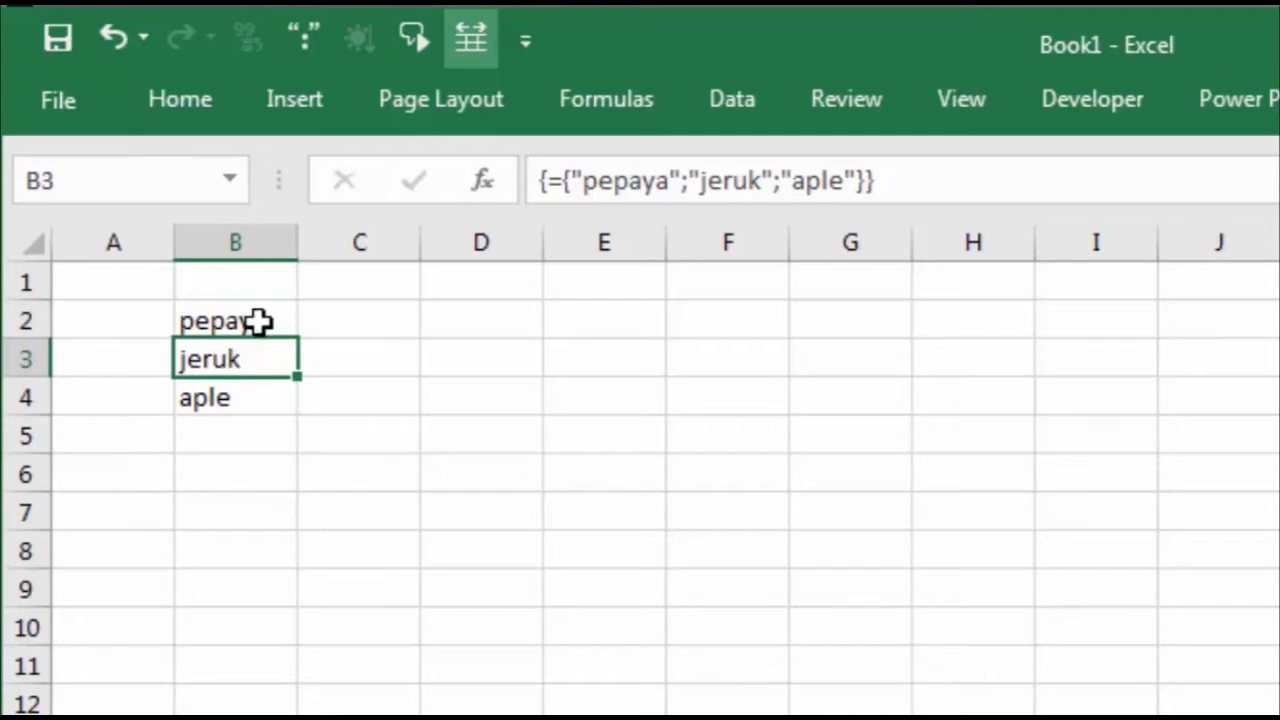
left_click(258, 321)
left_click(254, 357)
left_click(251, 405)
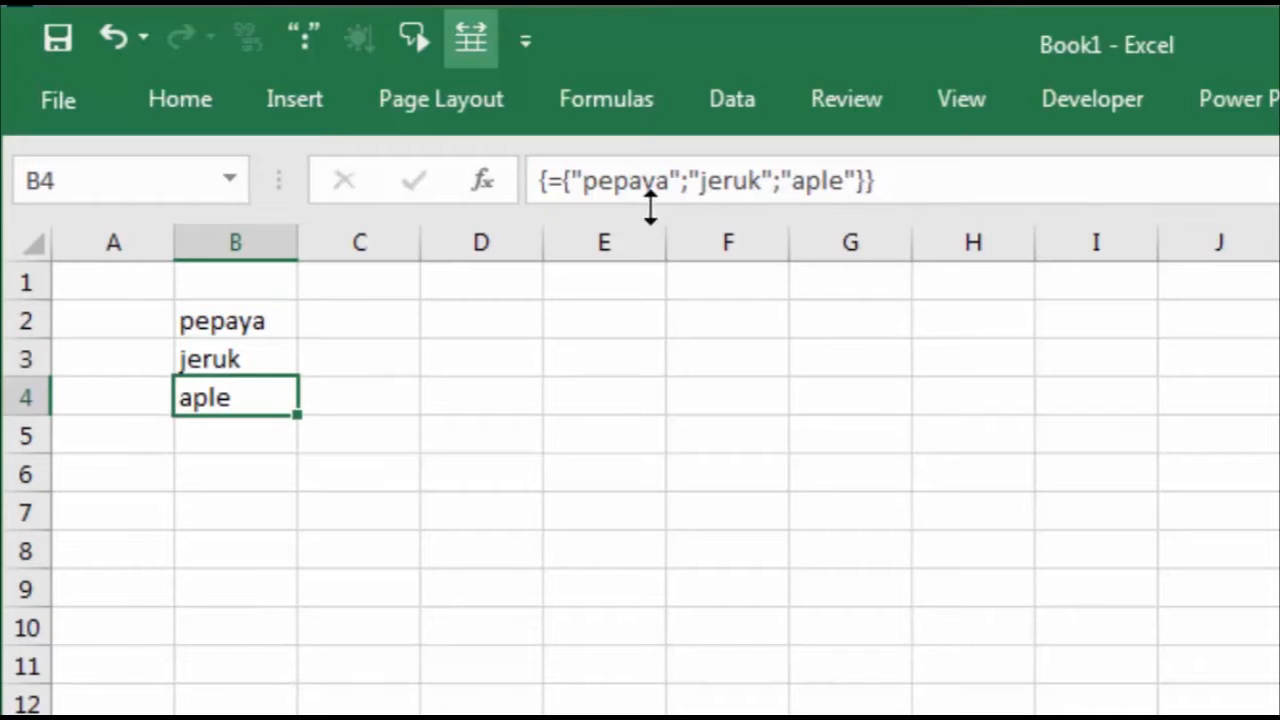
left_click(219, 355)
left_click(237, 316)
left_click(217, 390)
left_click(240, 322)
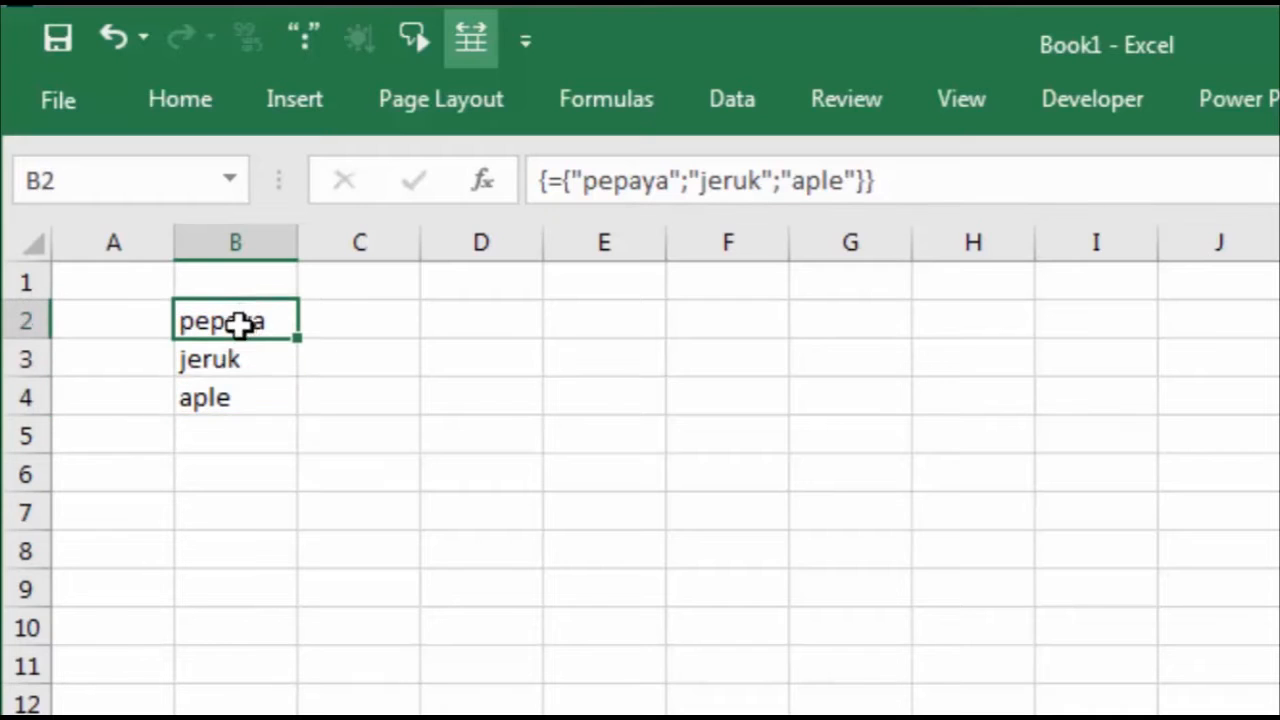
left_click(234, 368)
left_click(234, 400)
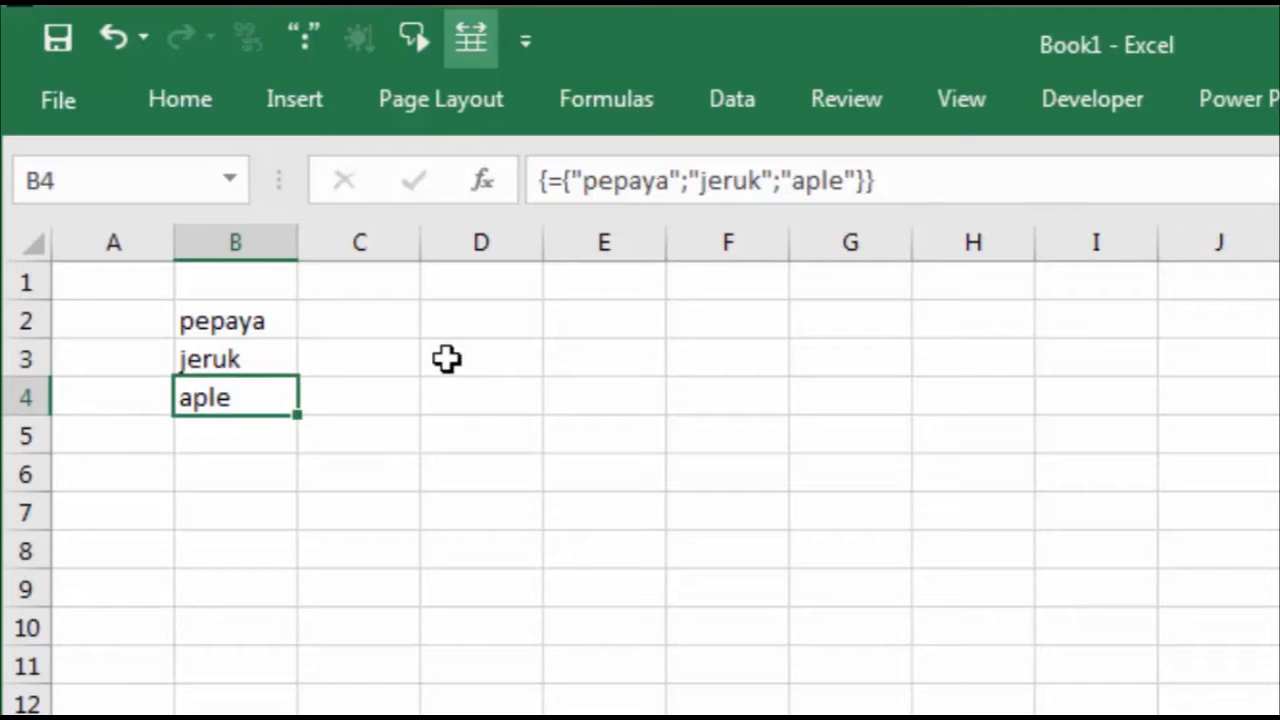
Step: Try to clear only cell B4 of the fruit array
key("Delete")
left_click_drag(1190, 656, 538, 358)
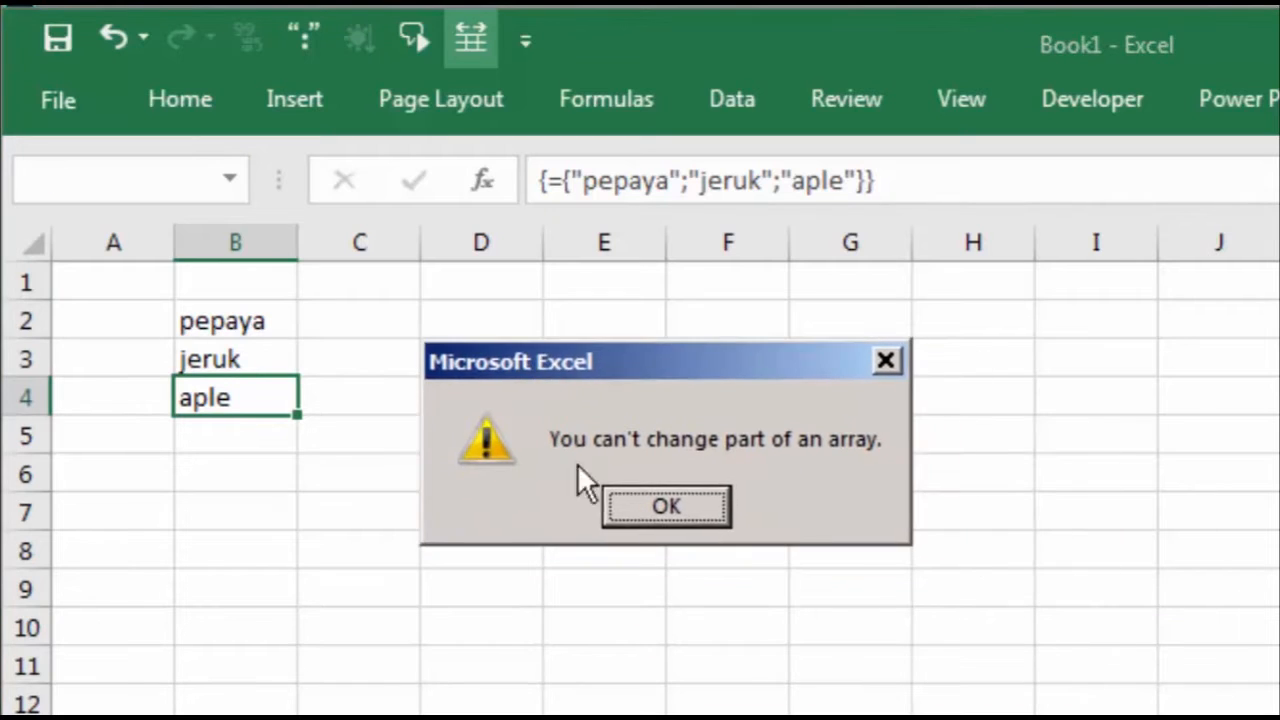
left_click(625, 506)
Step: Try to clear cells B3:B4 together, leaving out the first cell of the fruit array
left_click_drag(240, 354, 244, 387)
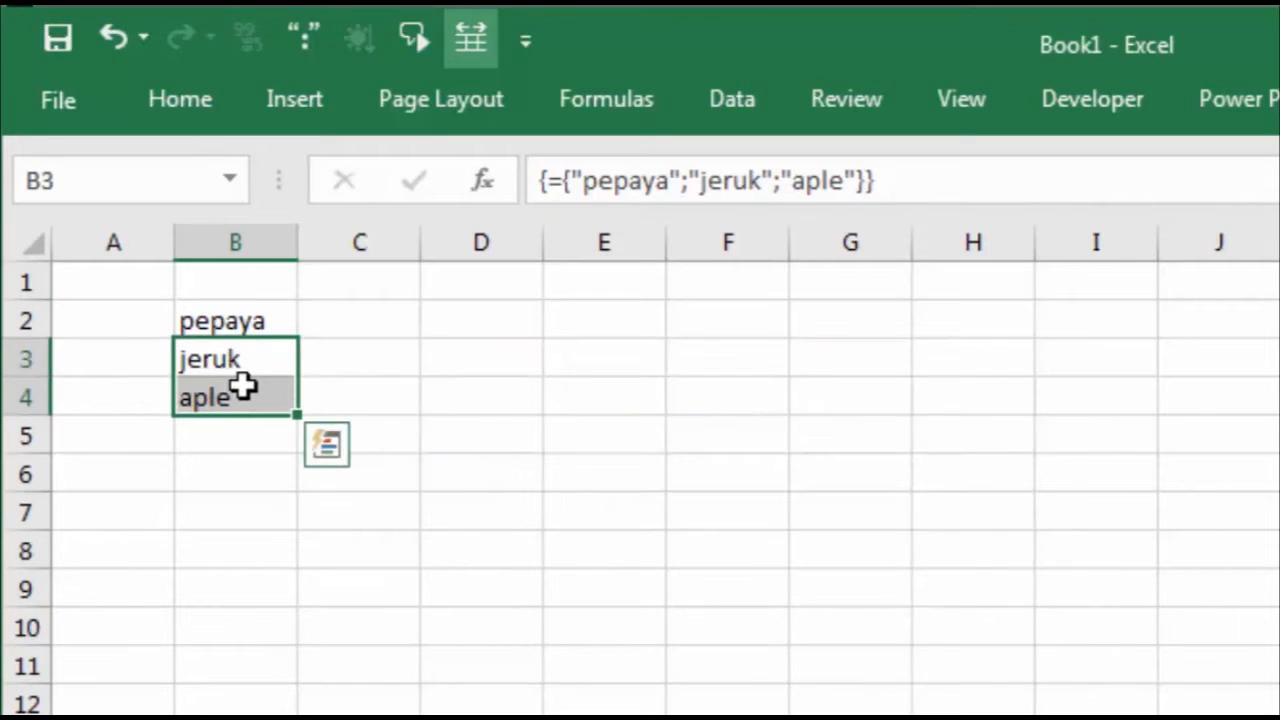
key("Delete")
left_click_drag(1163, 666, 416, 321)
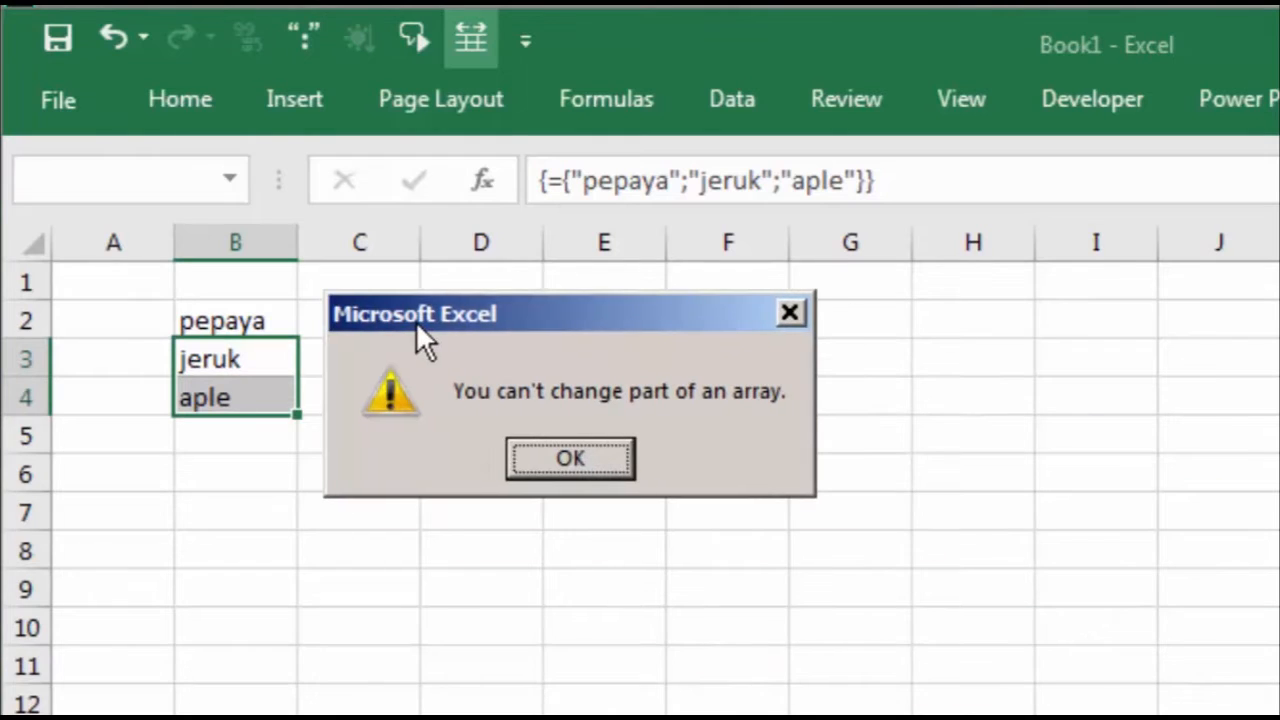
left_click(517, 457)
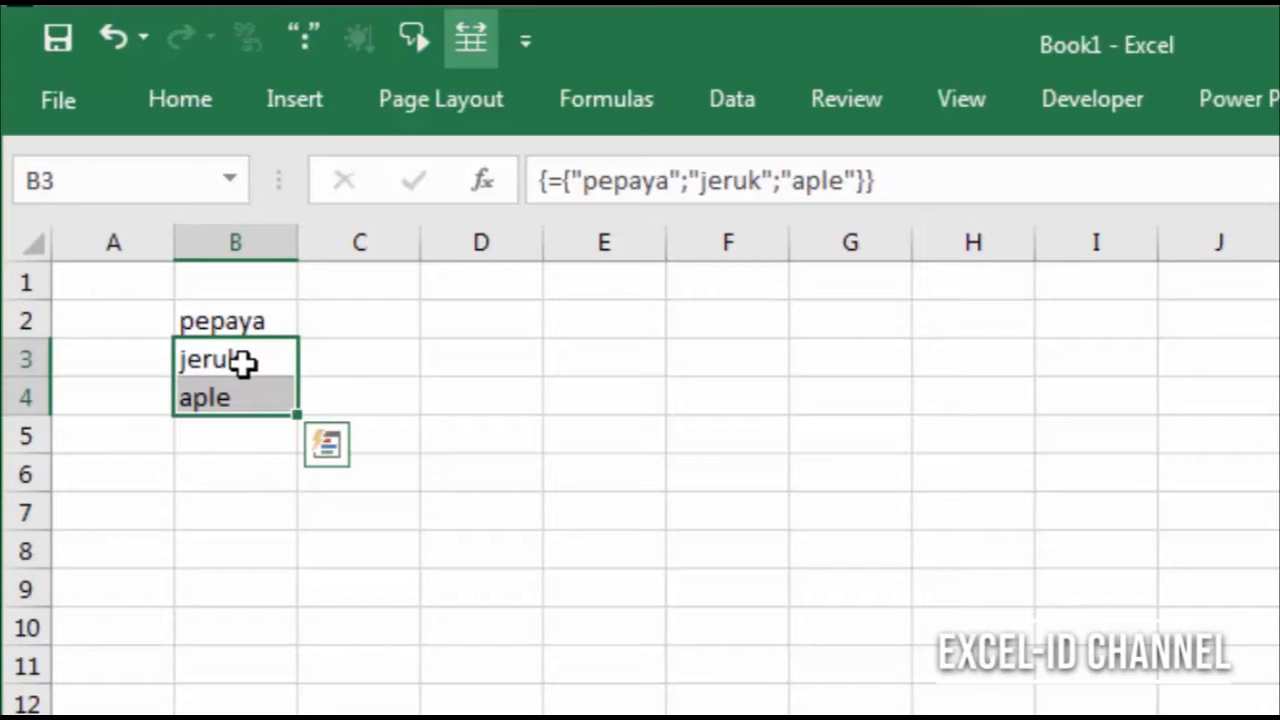
Step: Fill C2:C4 with the array formula =B2:B4 so that it repeats the vertical fruit list
left_click(515, 365)
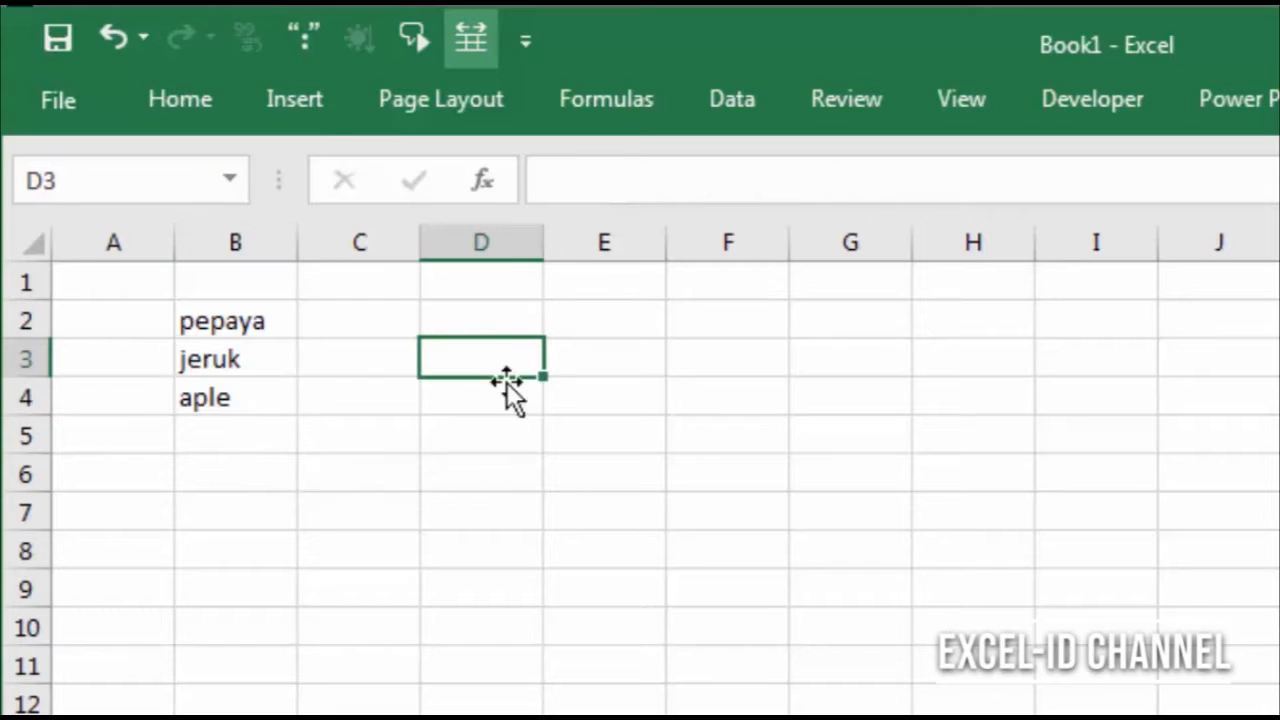
left_click(322, 329)
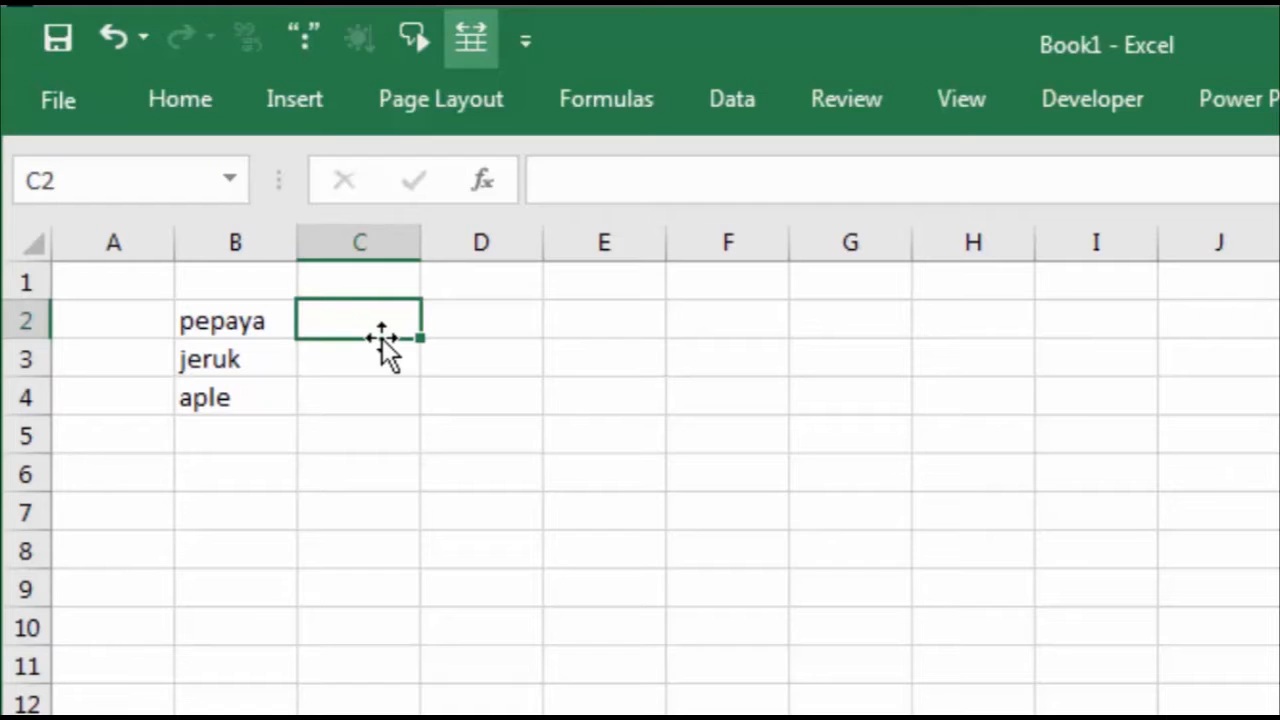
left_click_drag(386, 320, 371, 395)
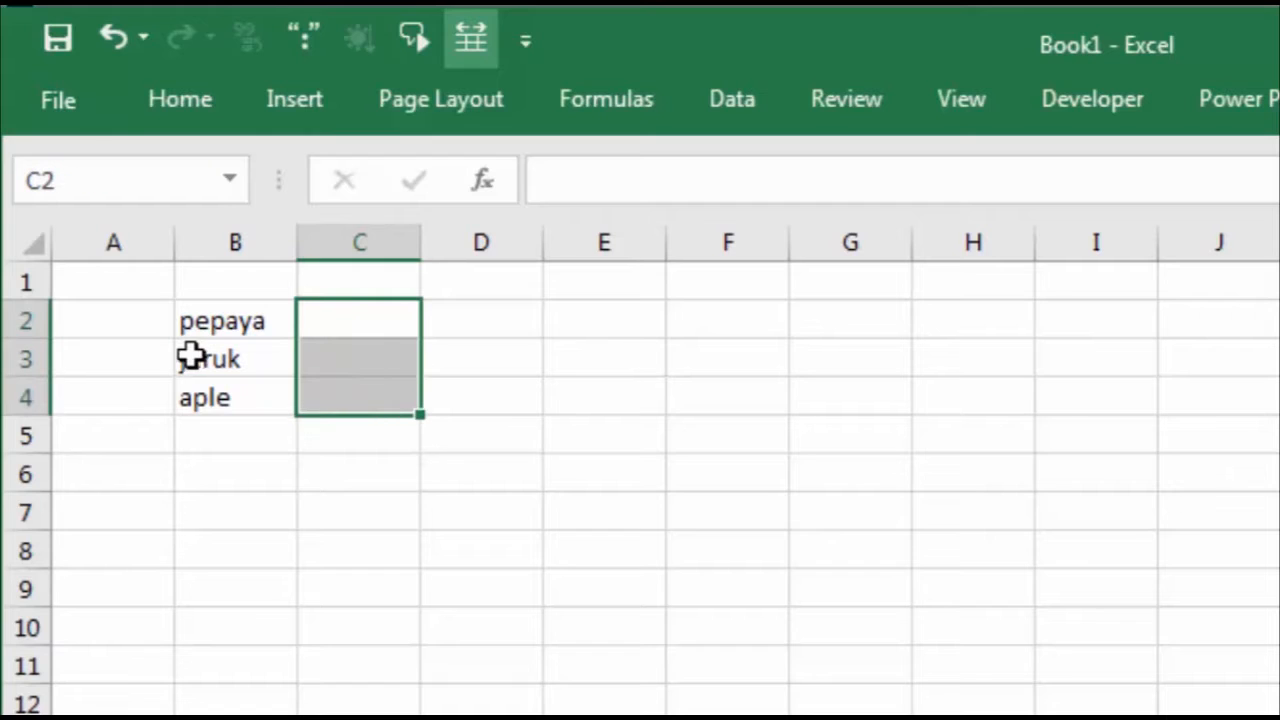
type("=")
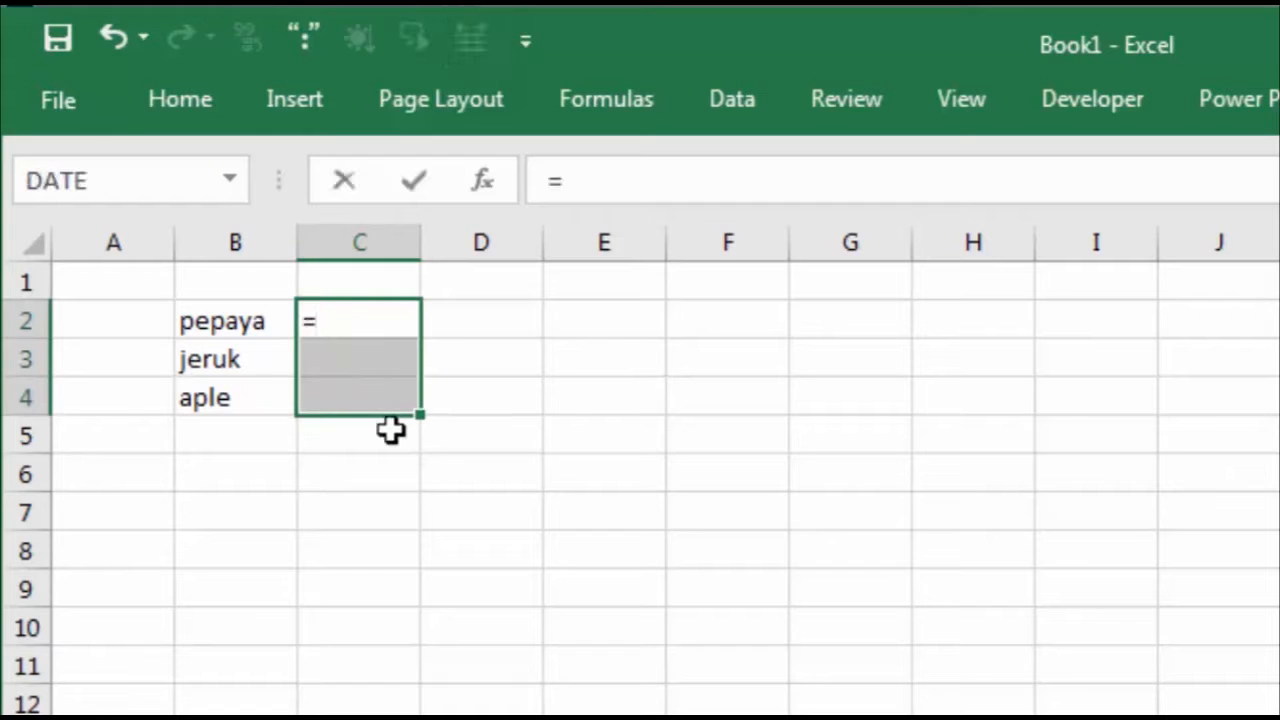
left_click_drag(223, 325, 214, 385)
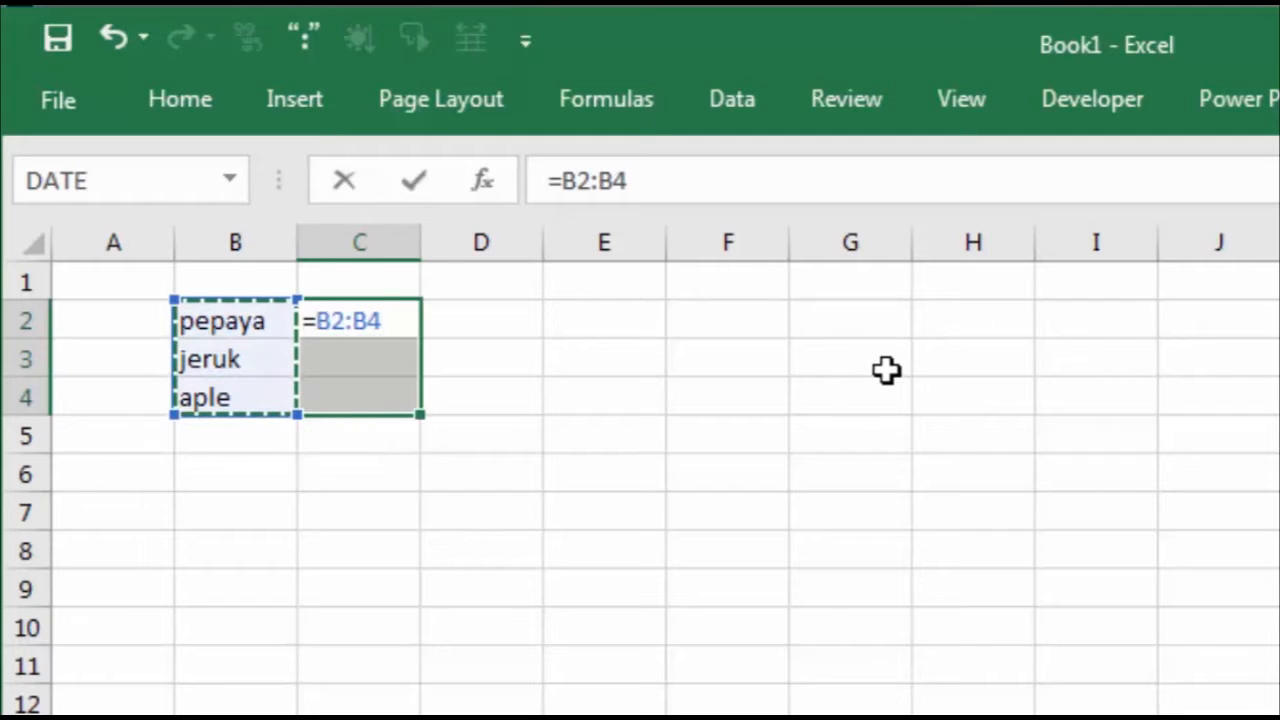
key("ctrl+shift+Return")
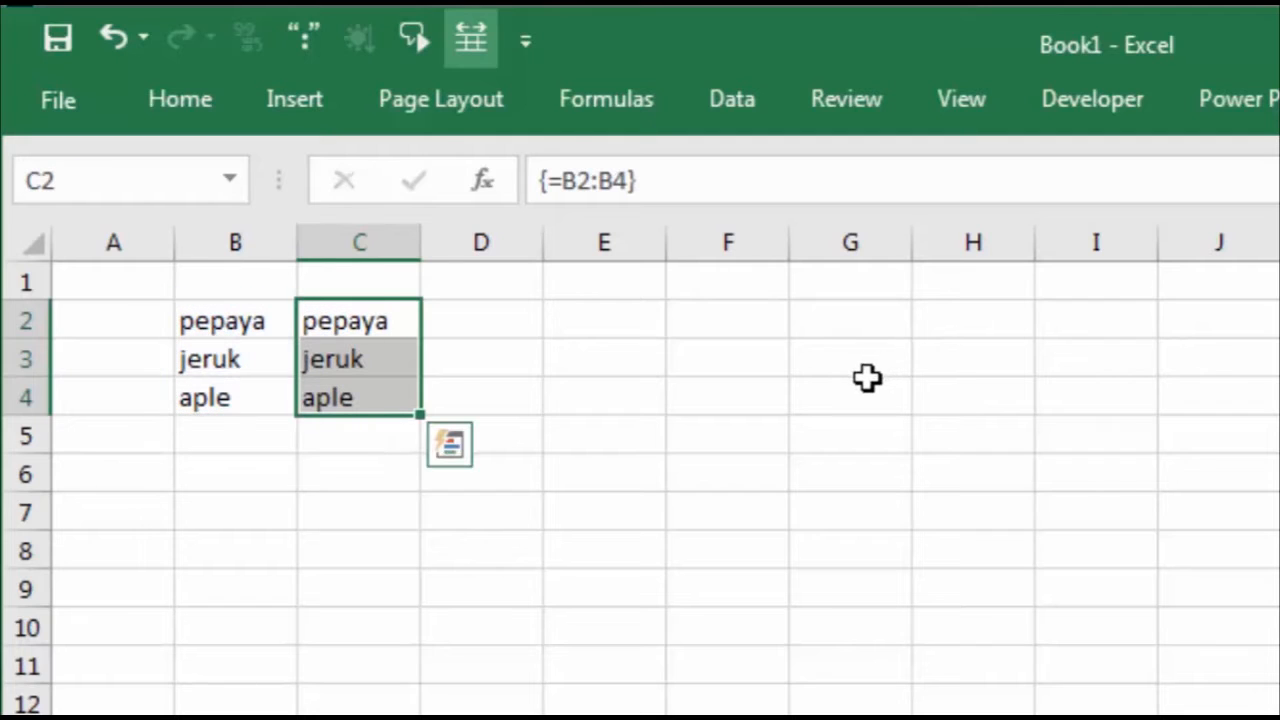
left_click(343, 329)
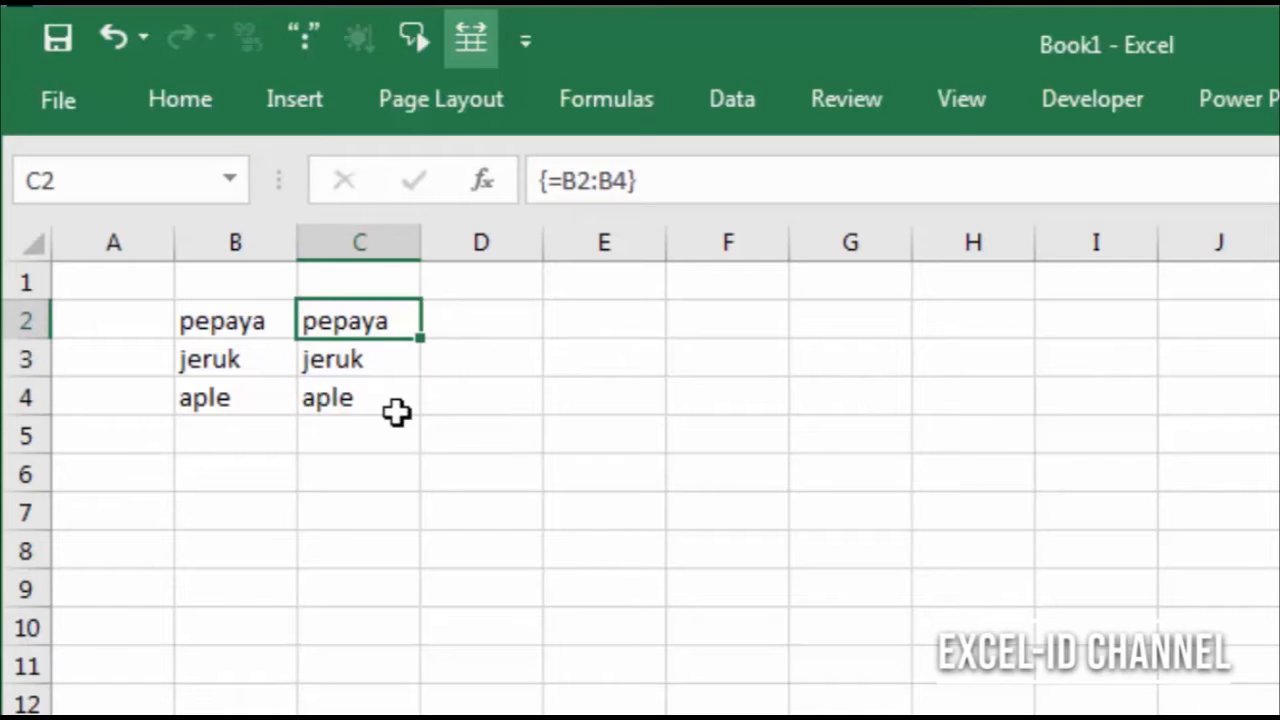
Step: Try the array formula =B2:B4 across the horizontal range B6:D6 and undo the entry
left_click_drag(211, 474, 432, 476)
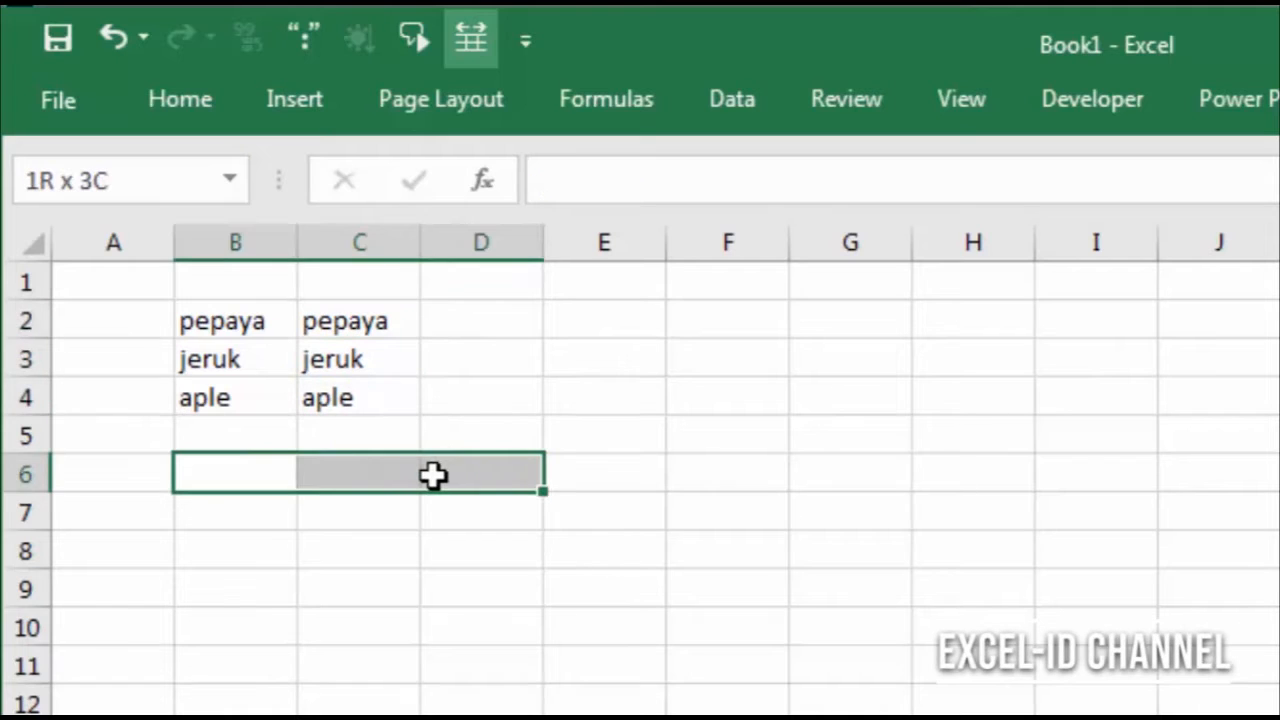
type("=")
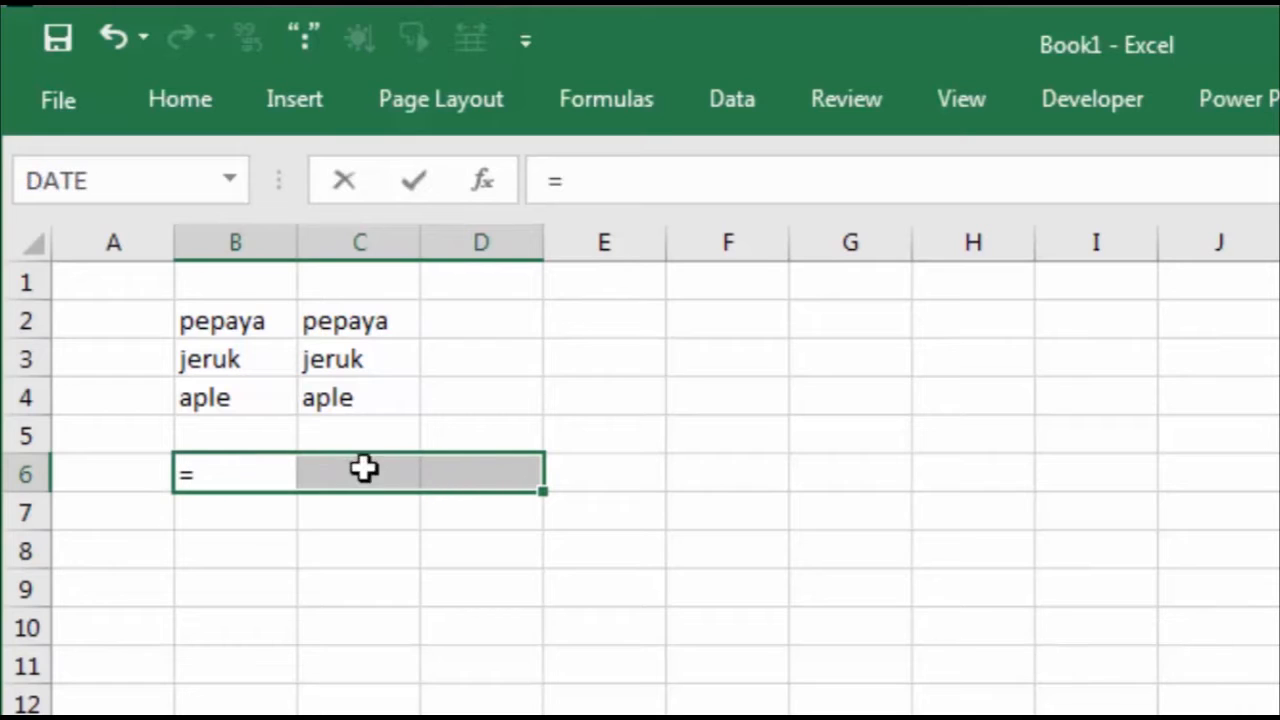
left_click_drag(232, 318, 236, 395)
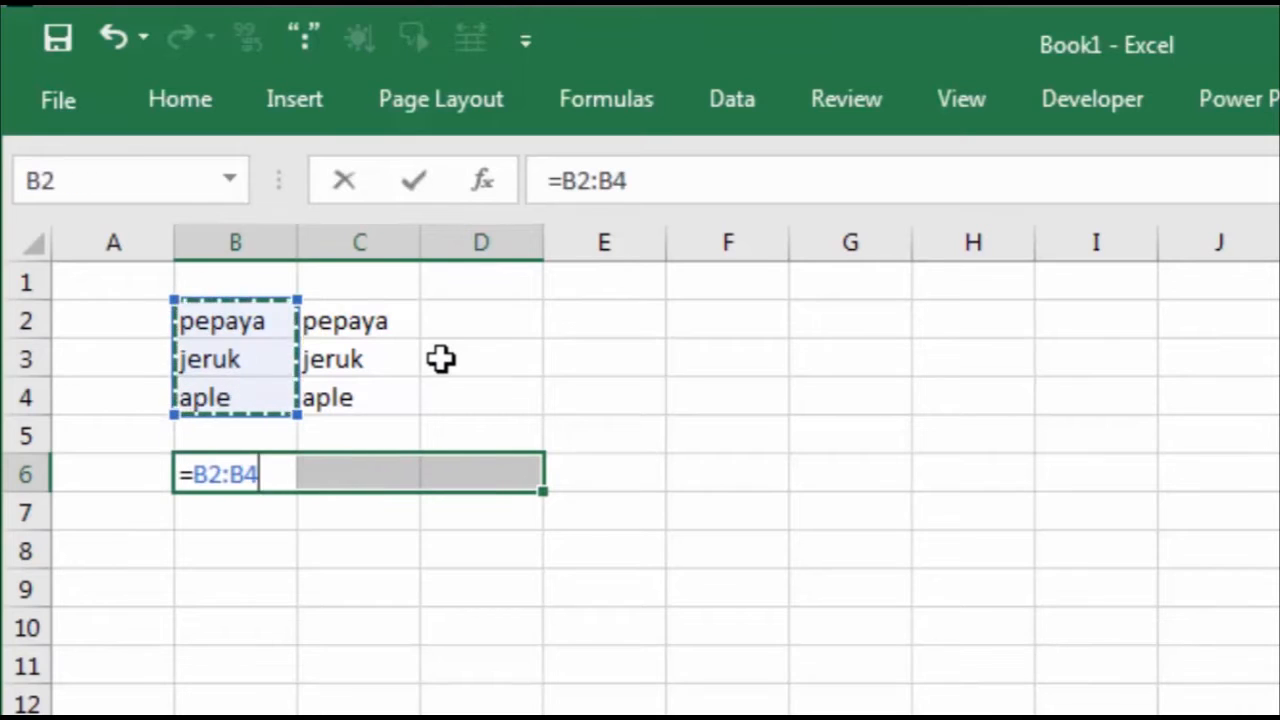
key("ctrl+shift+Return")
key("ctrl+z")
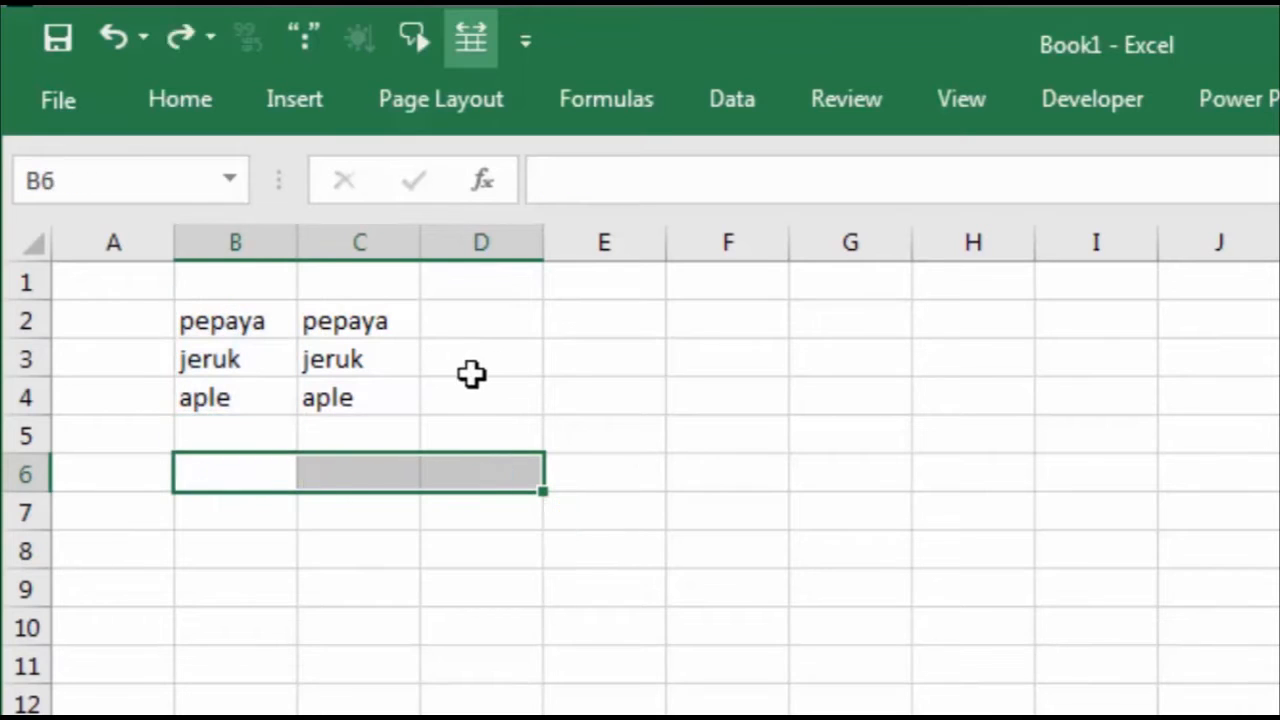
Step: Fill the horizontal range B6:D6 with the array formula =TRANSPOSE(B2:B4) and check the formula in each of its cells
left_click_drag(226, 466, 502, 485)
type("=tra")
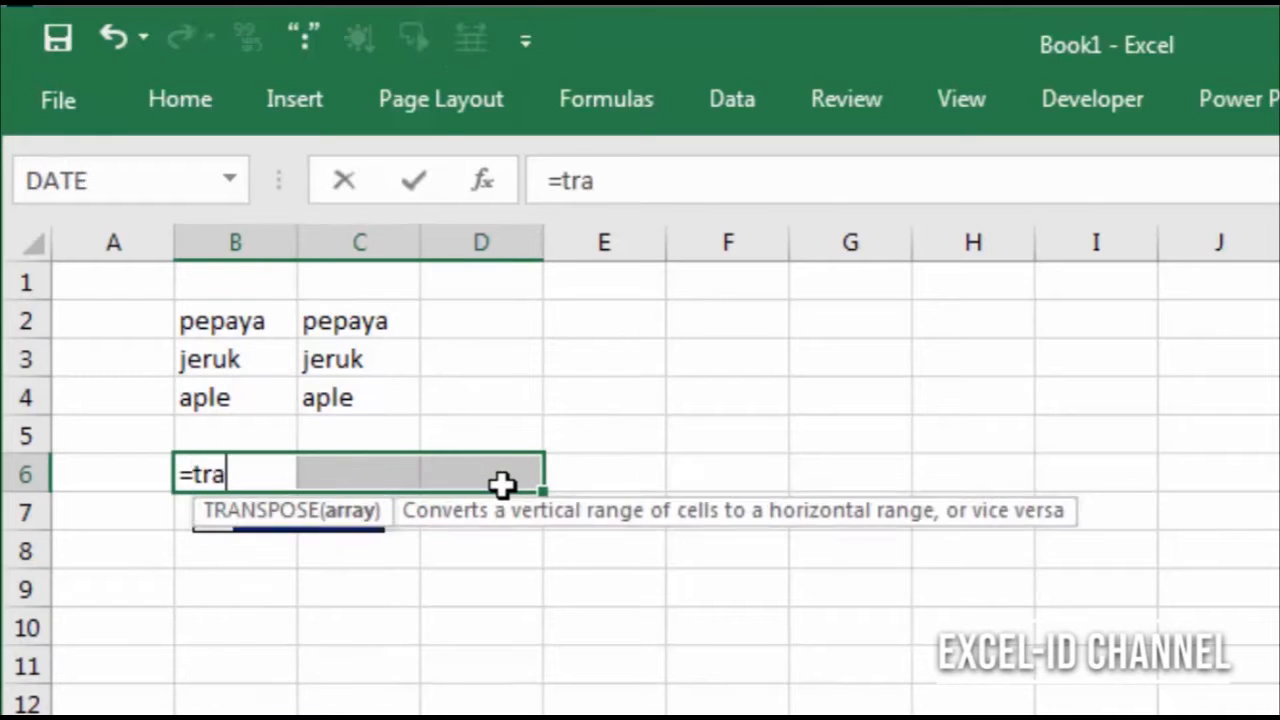
key("Tab")
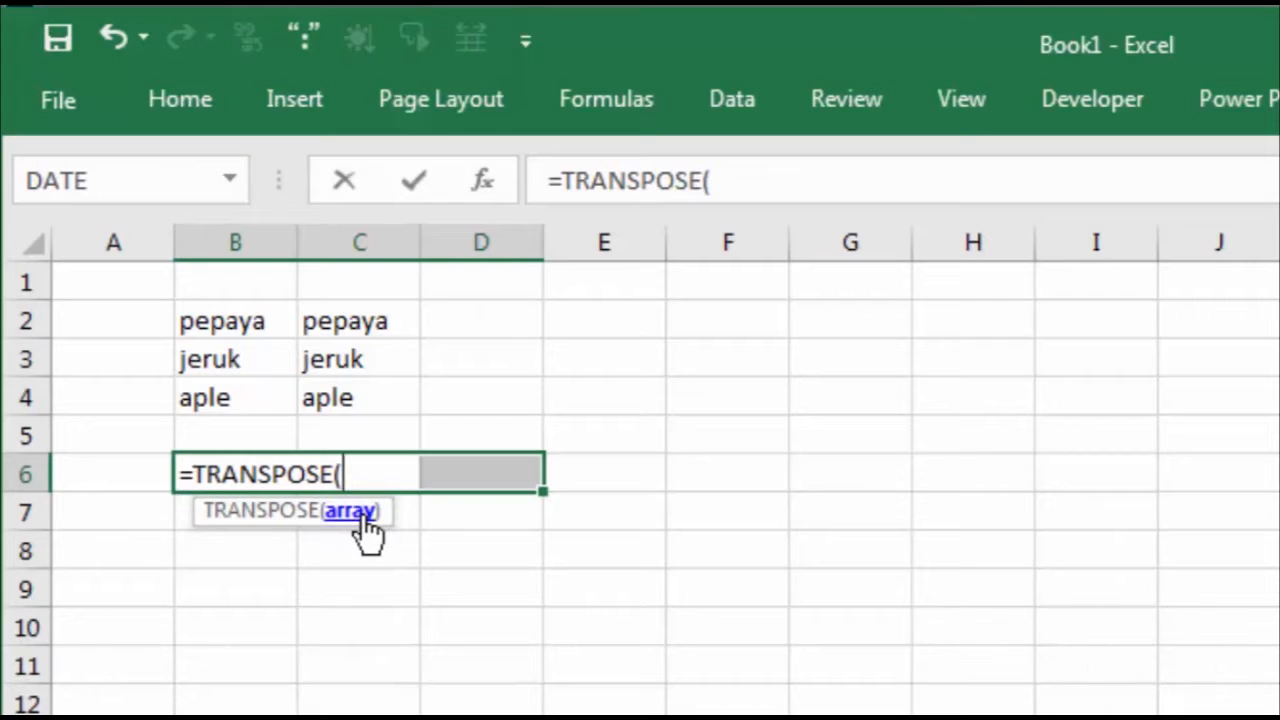
left_click_drag(257, 337, 257, 400)
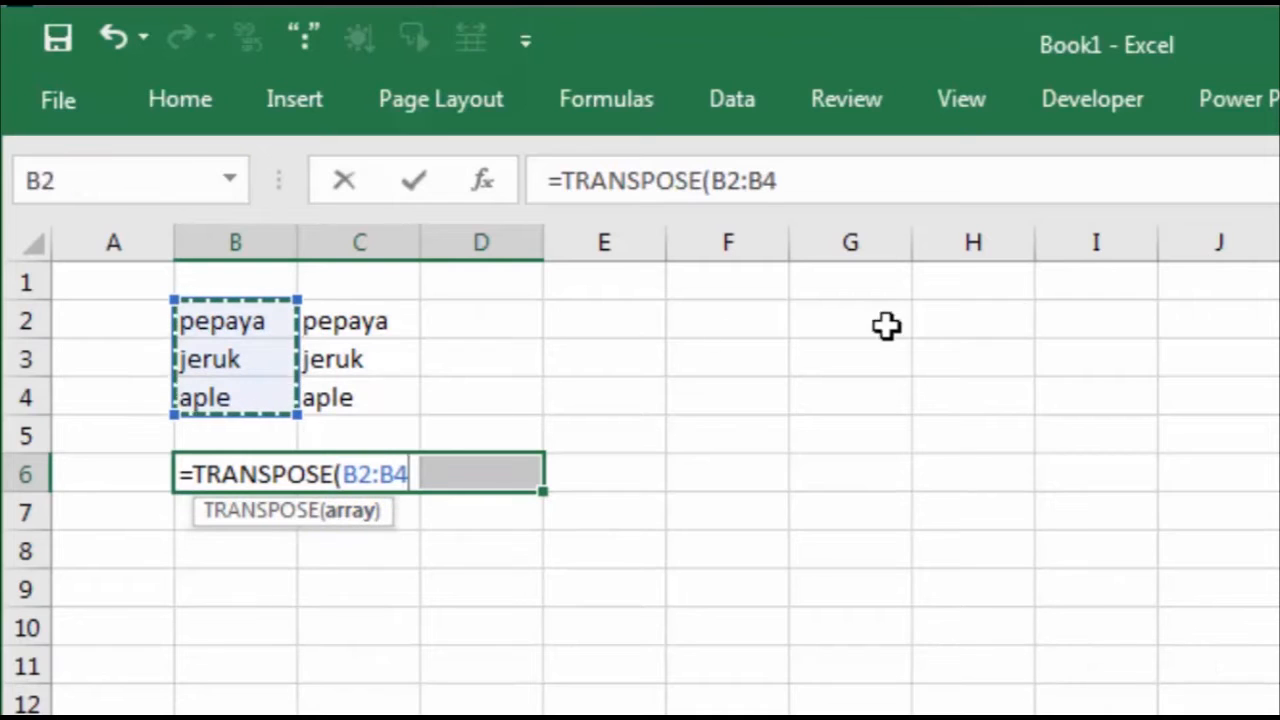
key("ctrl+shift+Return")
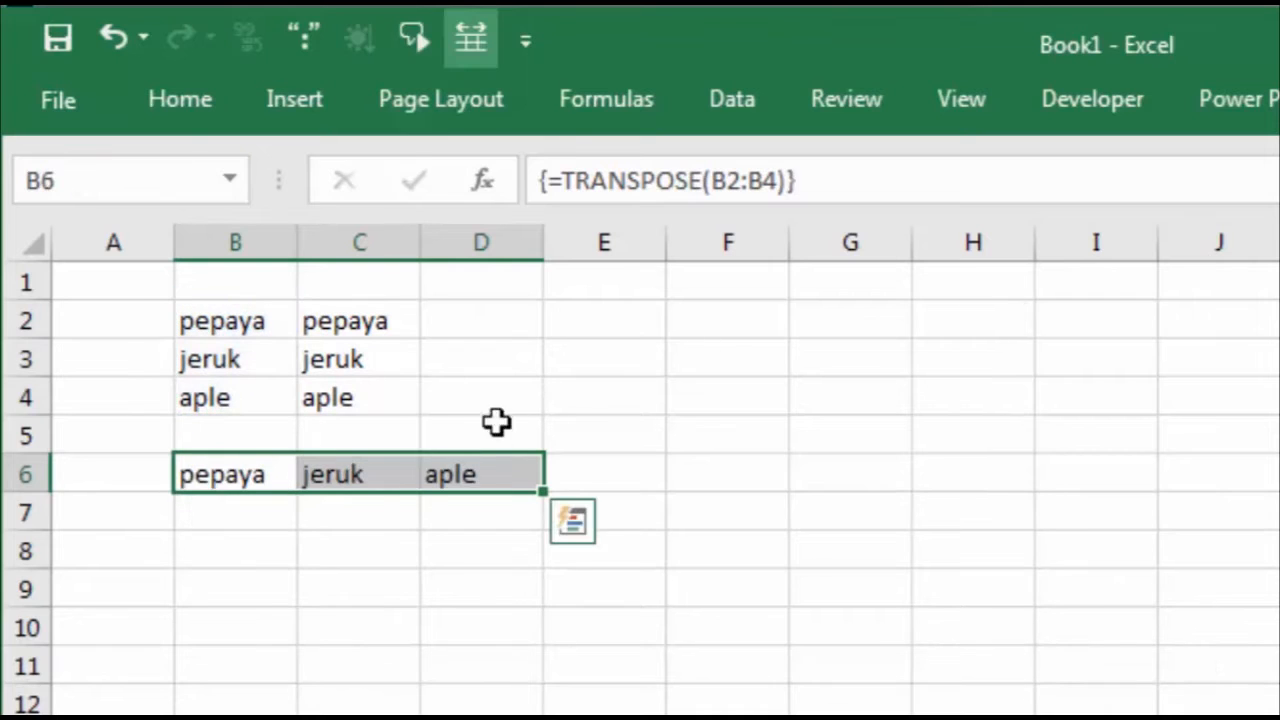
left_click(278, 482)
left_click(340, 480)
left_click(468, 483)
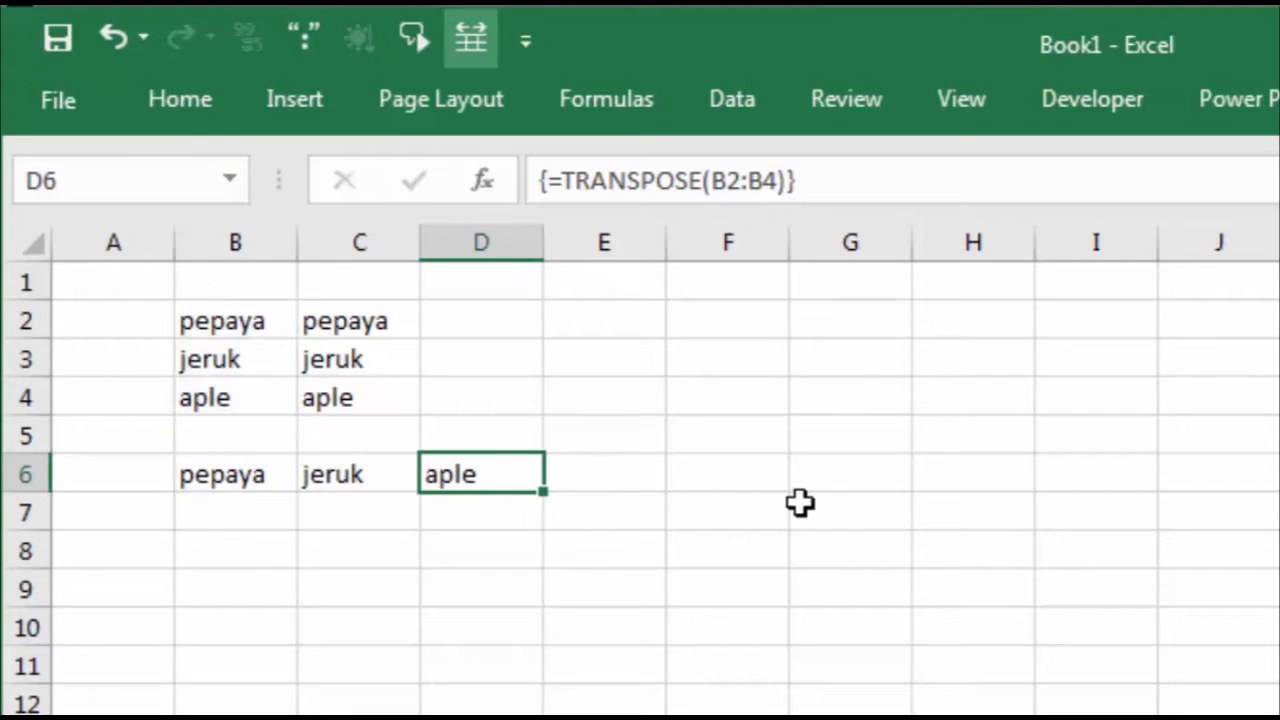
left_click(870, 432)
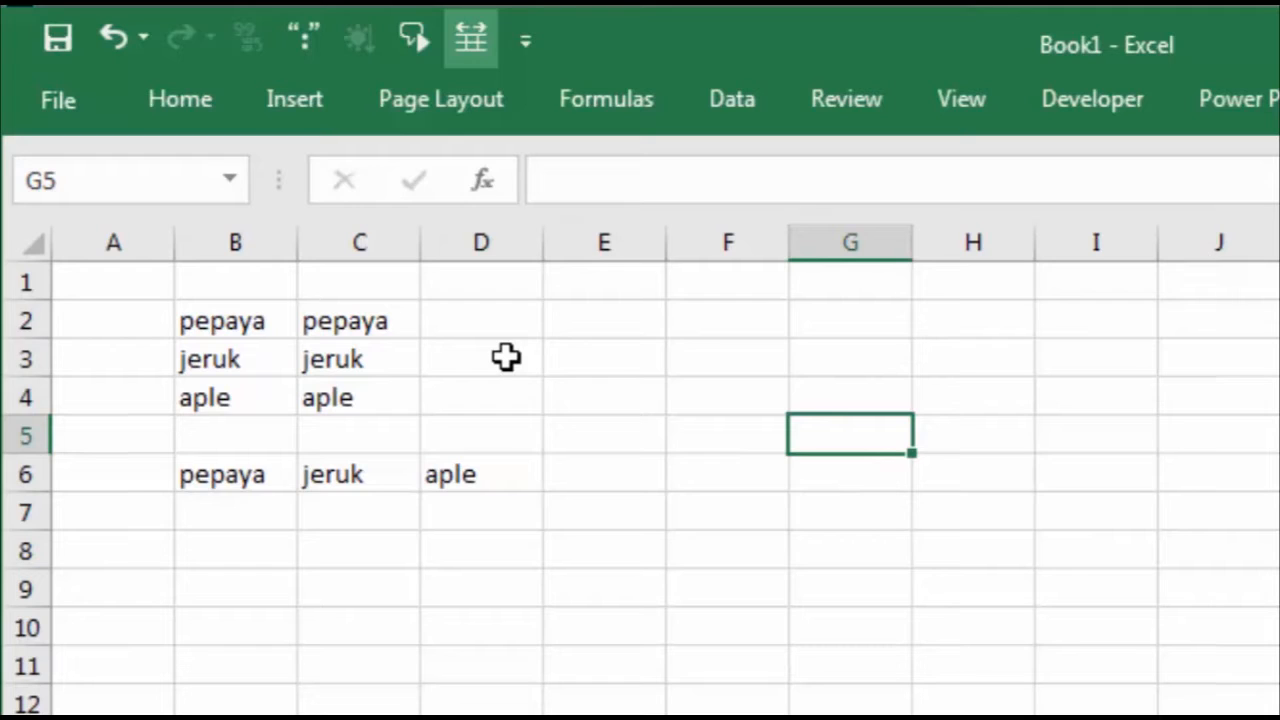
Step: Enter =ROW() in cell F2 and compare it with the sheet's row number
left_click(735, 318)
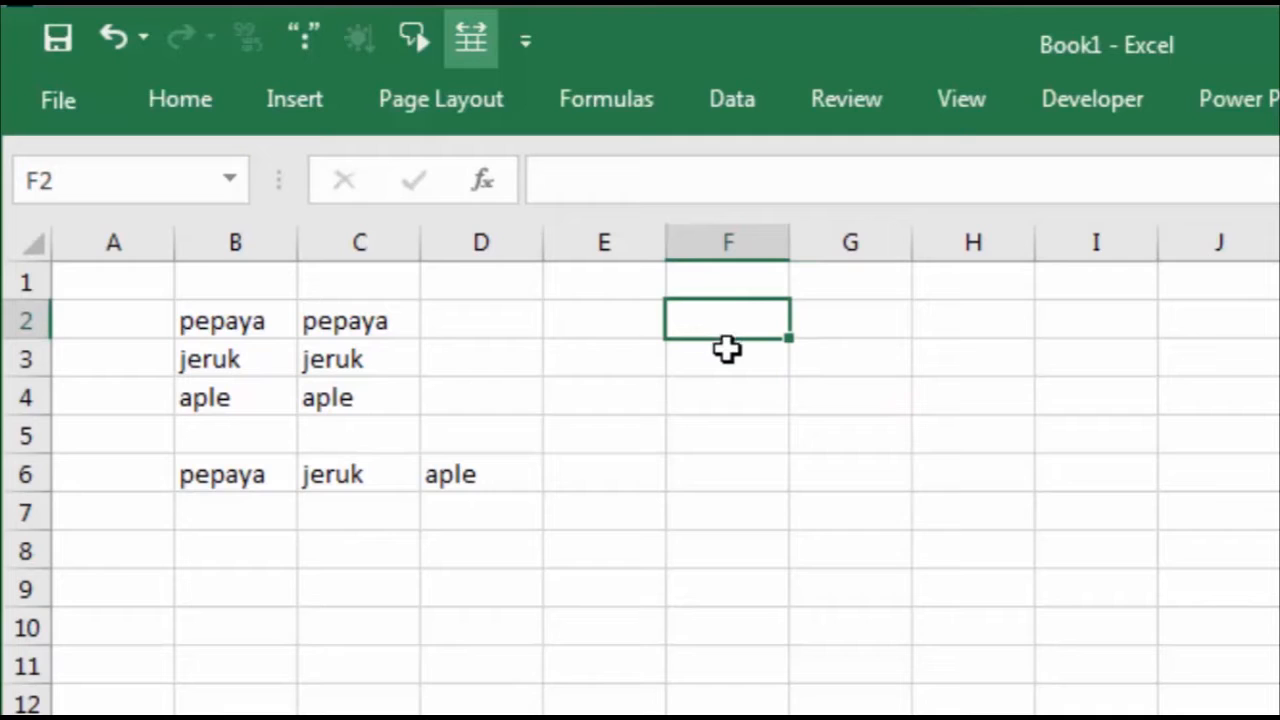
type("=ro")
key("Down")
key("Down")
key("Down")
key("Down")
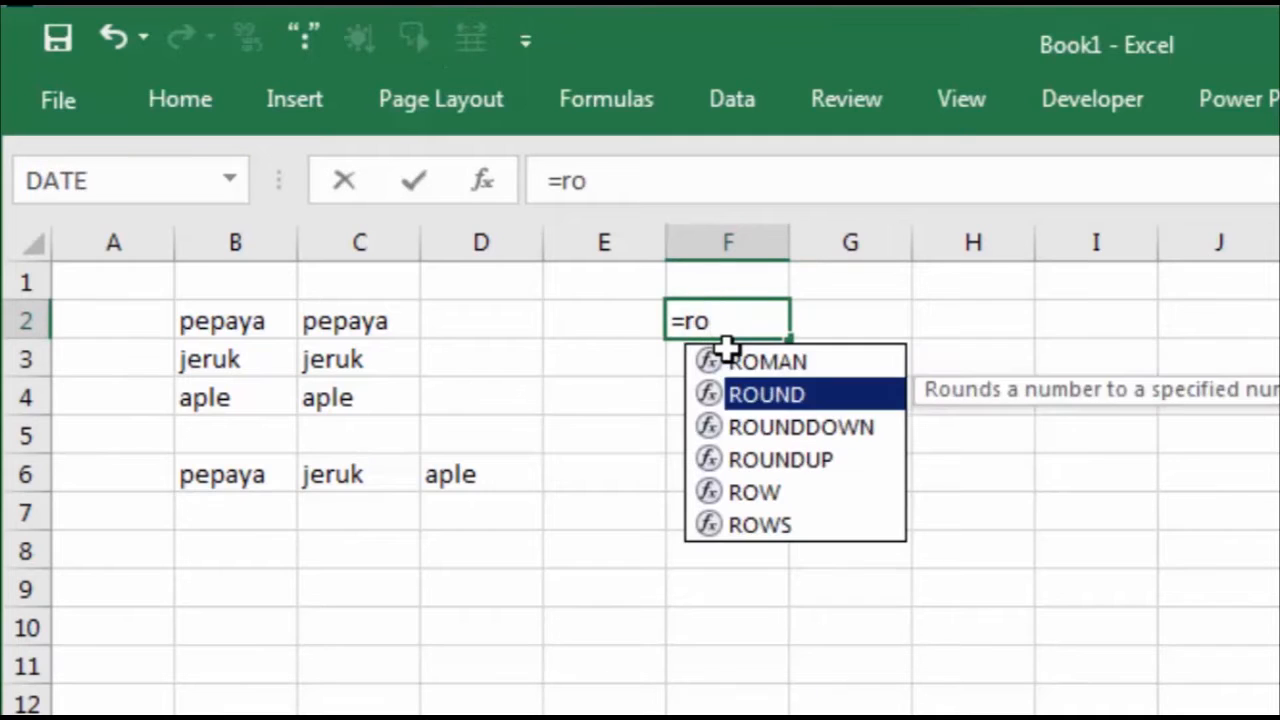
key("Tab")
key("Return")
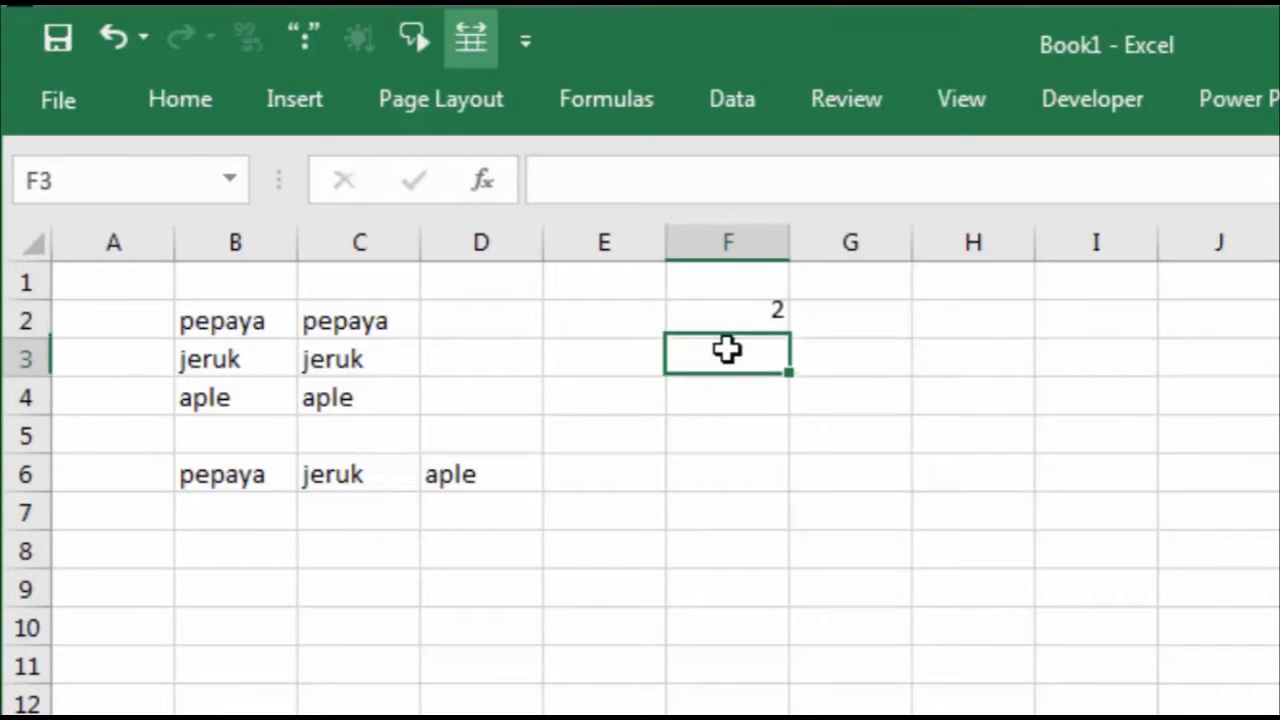
left_click(775, 313)
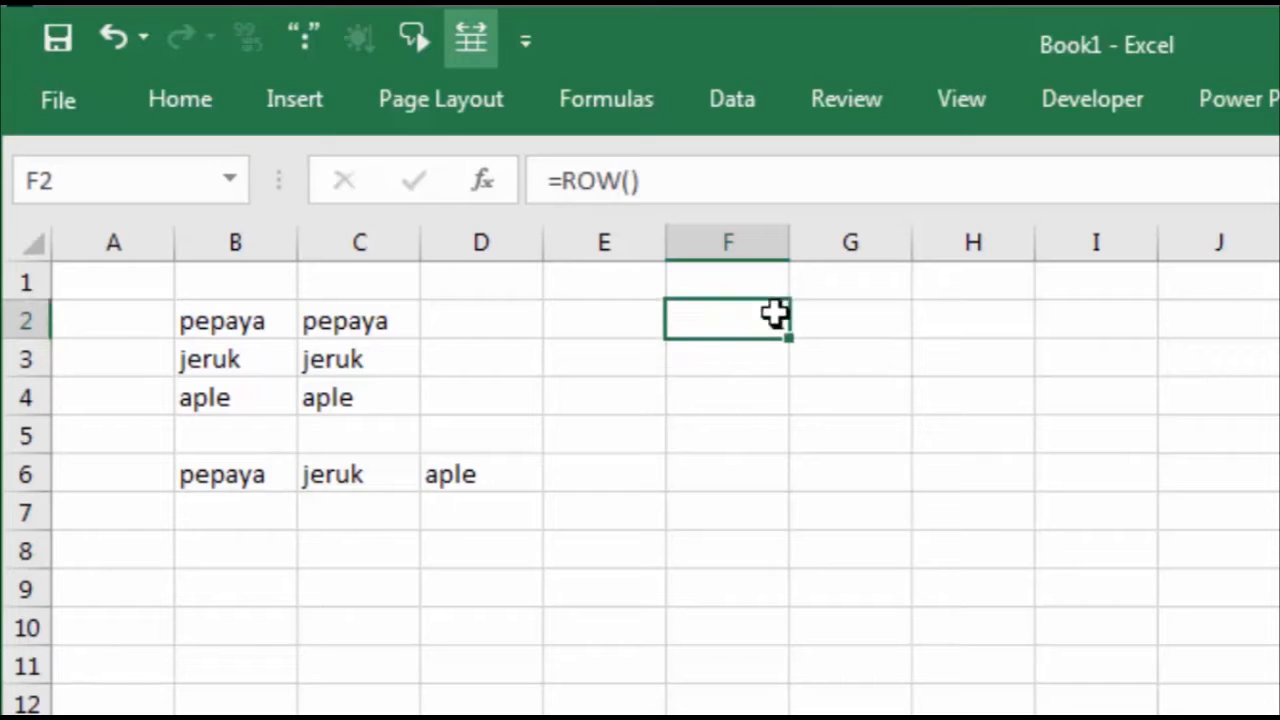
left_click(14, 318)
Step: Enter the same =ROW() formula without a reference in cell F5
left_click(770, 440)
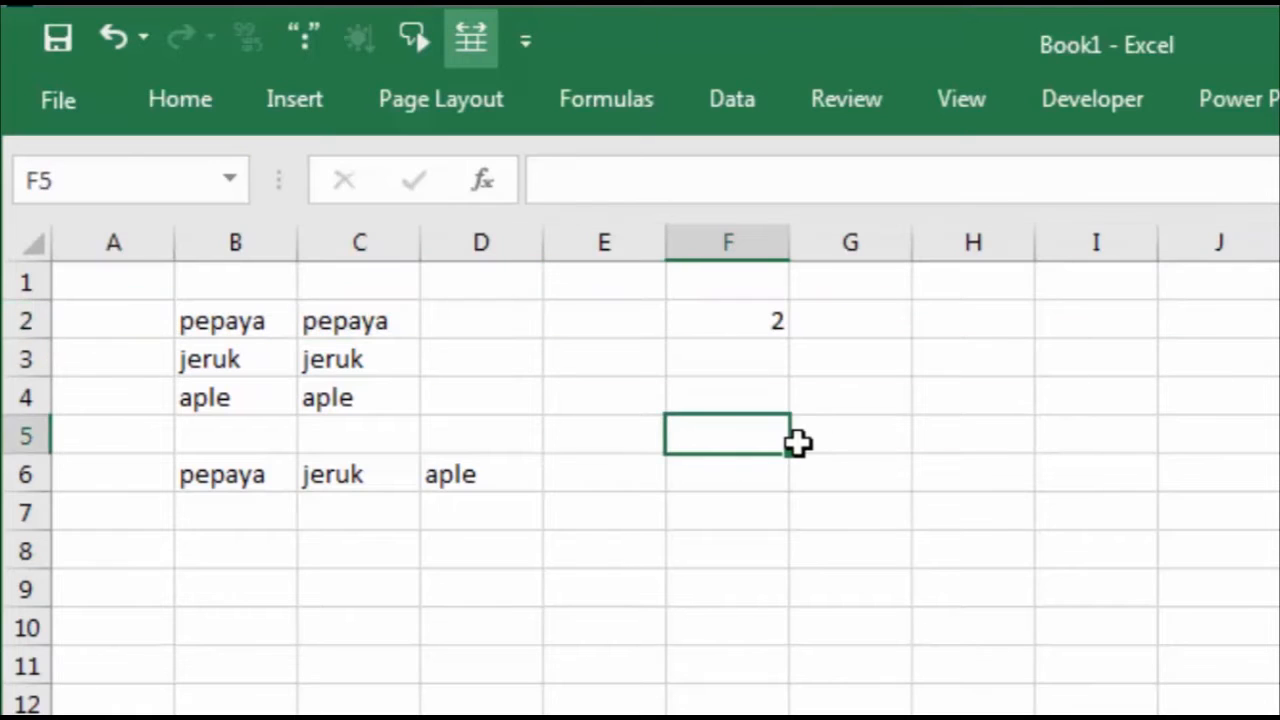
type("=ro")
key("Down")
key("Down")
key("Down")
key("Down")
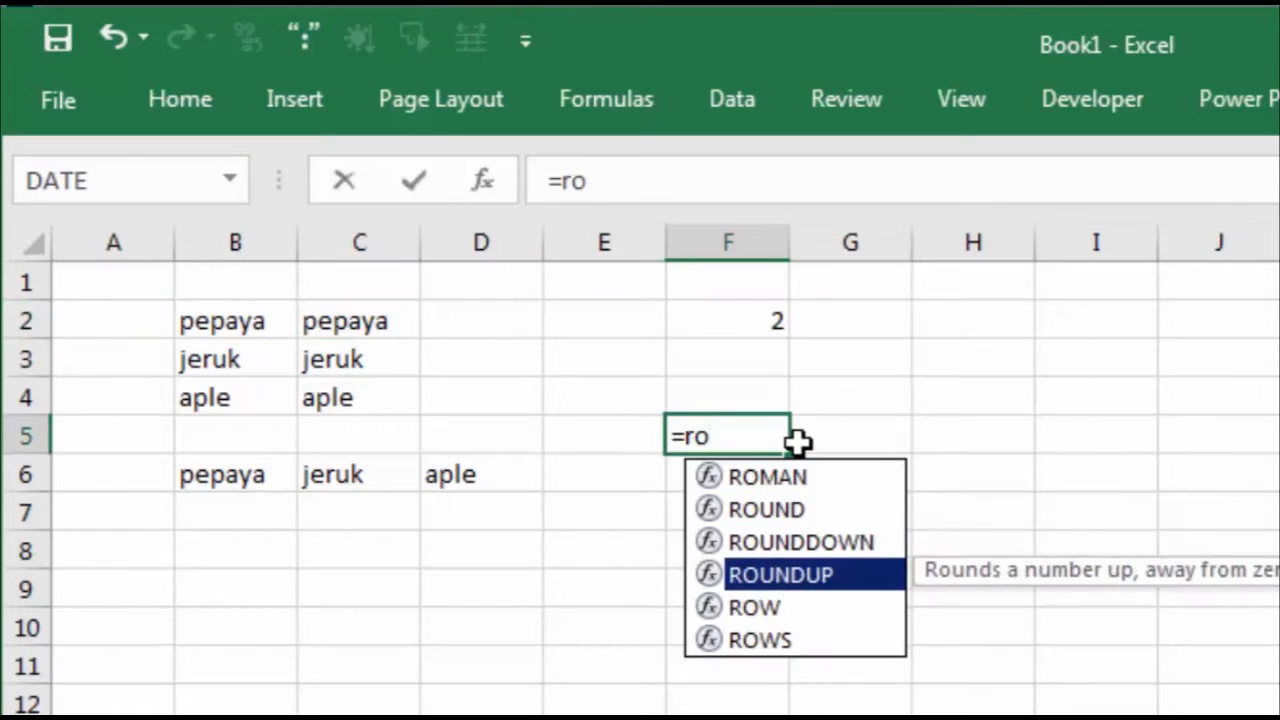
key("Tab")
key("Return")
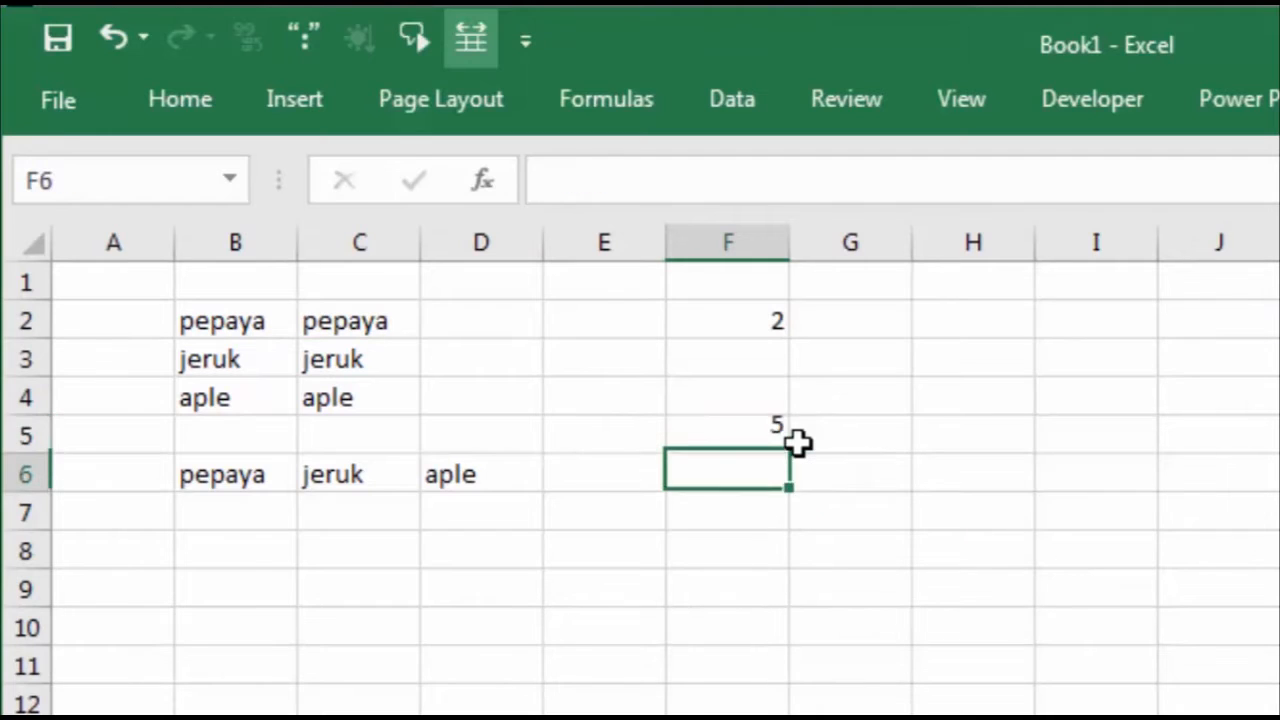
Step: Clear the ROW formulas from cells F5 and F2
left_click(766, 437)
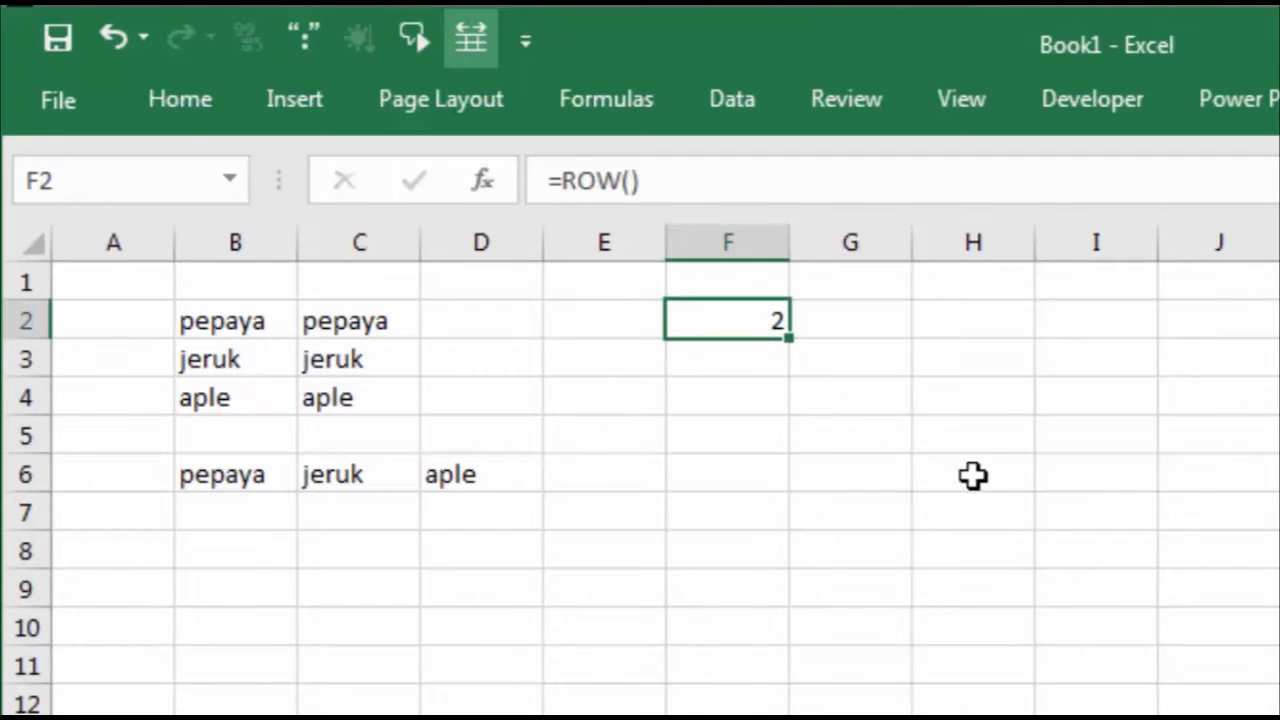
left_click(695, 370)
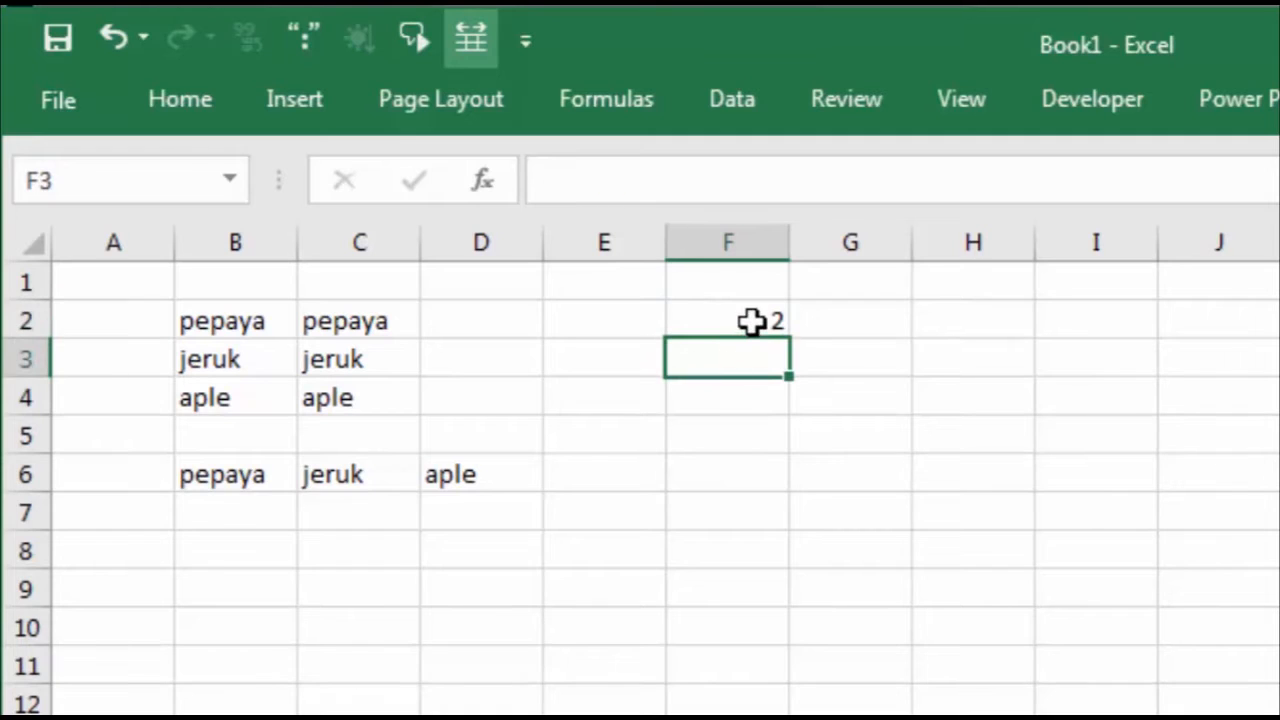
left_click(751, 320)
key("Delete")
Step: Fill F2:F14 with the array formula =ROW(1:10), using a range longer than ten cells
left_click_drag(754, 323, 780, 718)
type("=")
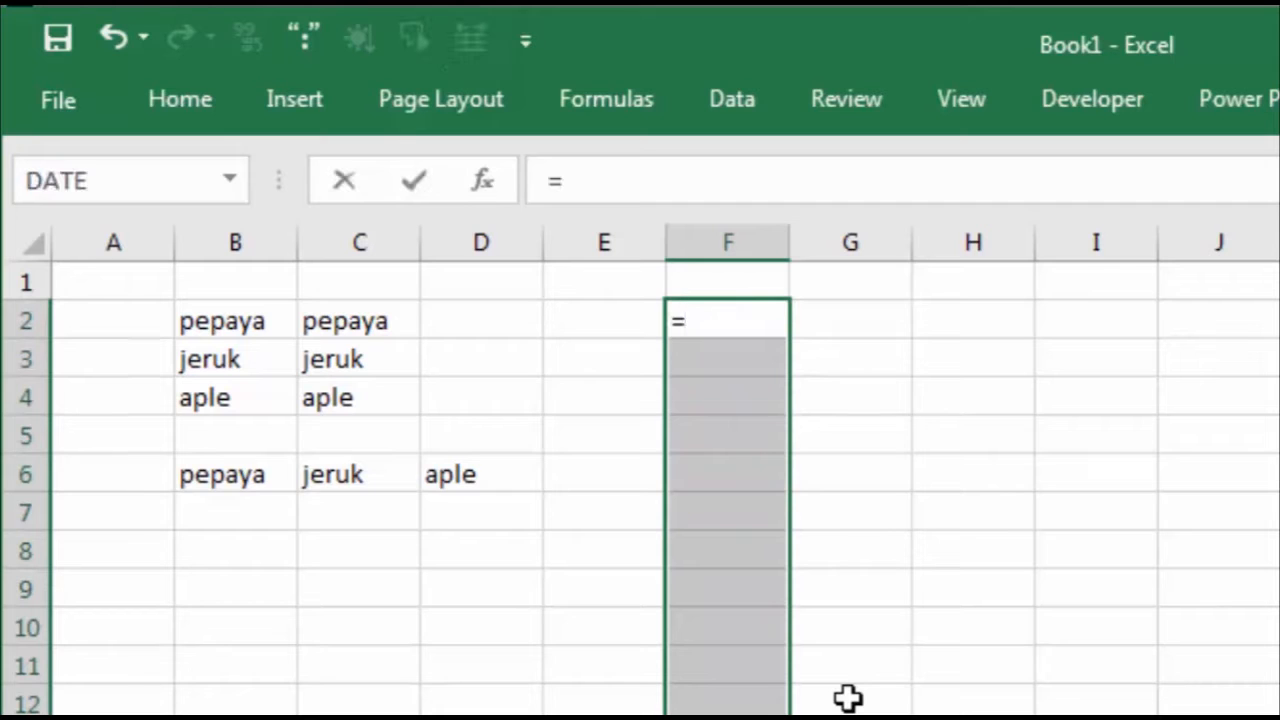
type("ro")
key("Down")
key("Down")
key("Down")
key("Down")
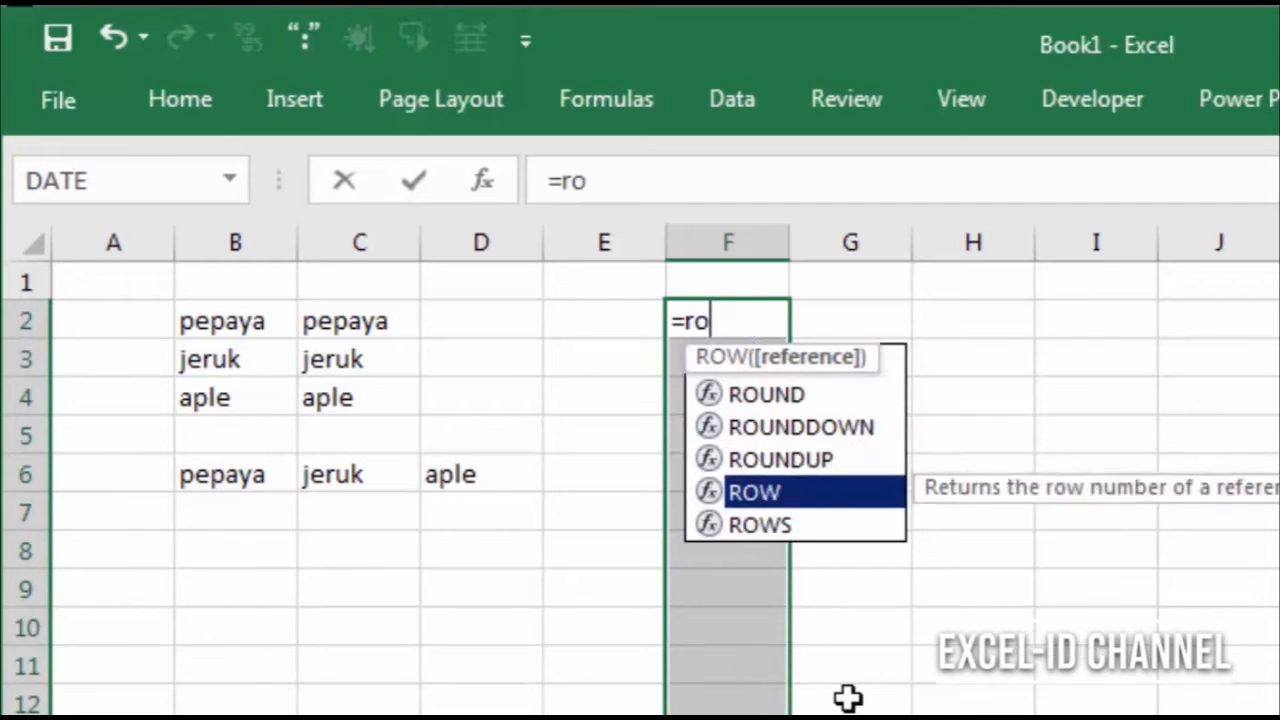
key("Tab")
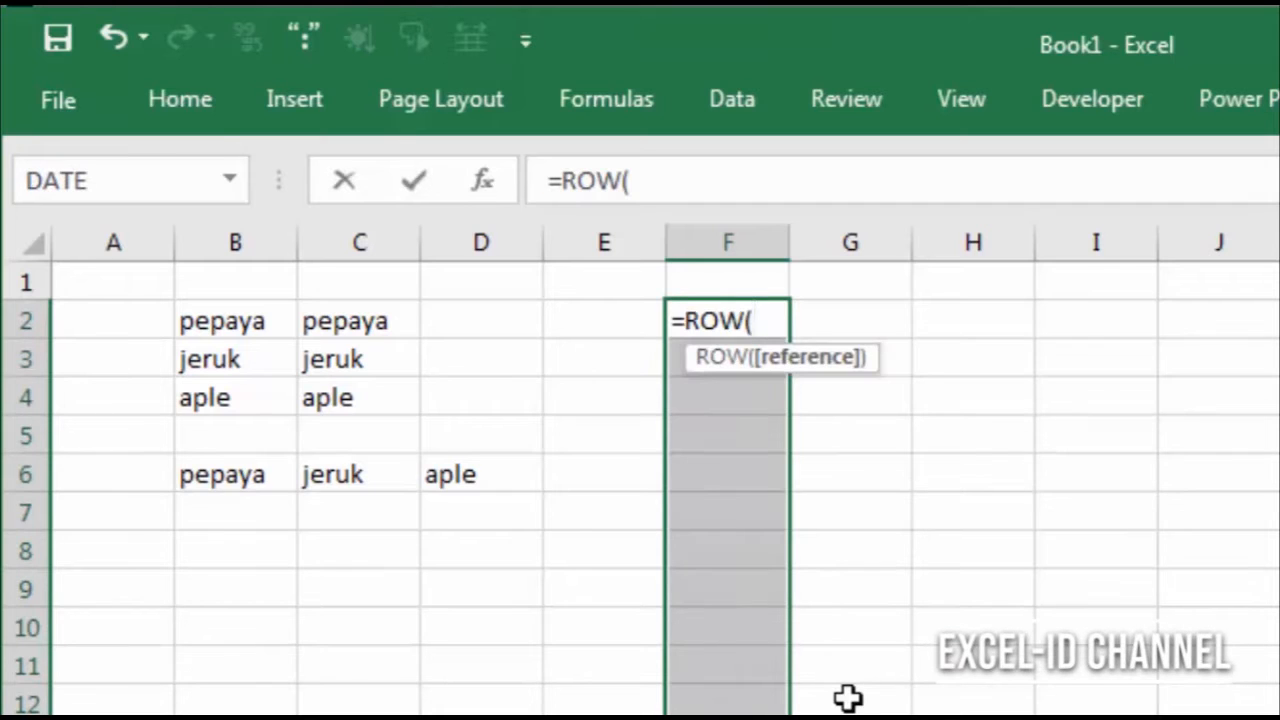
type("1:10")
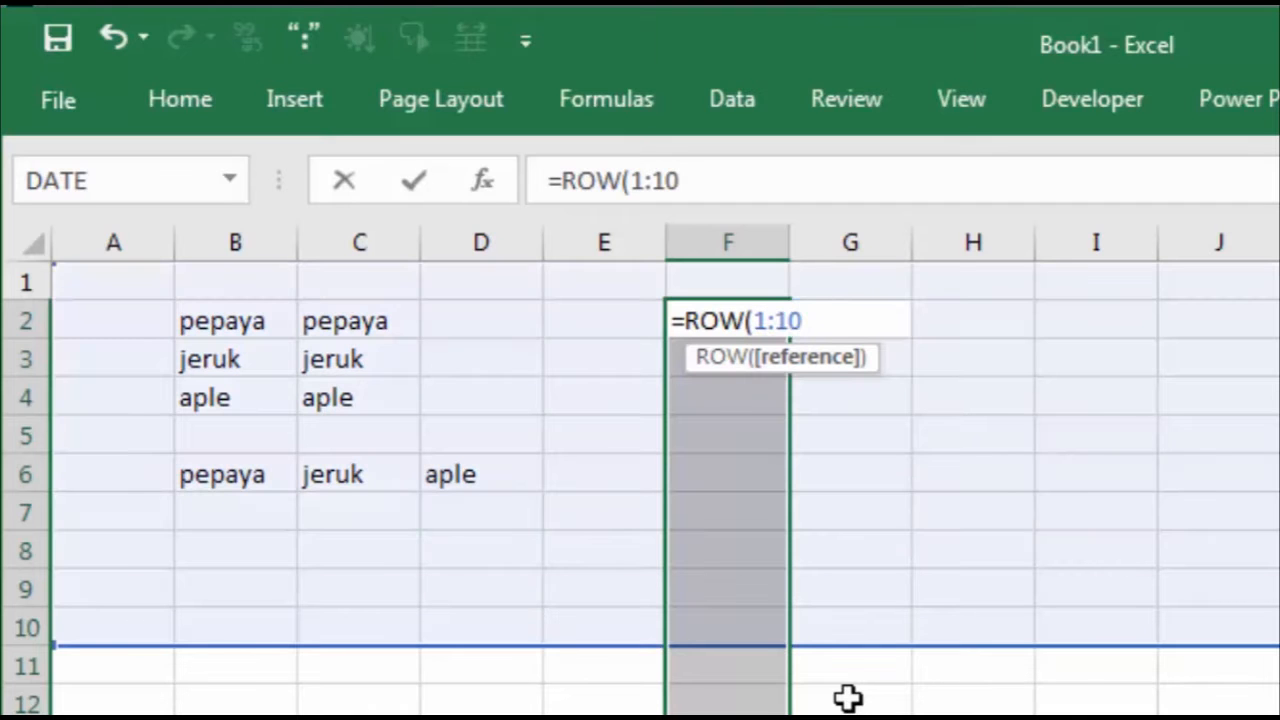
key("ctrl+shift+Return")
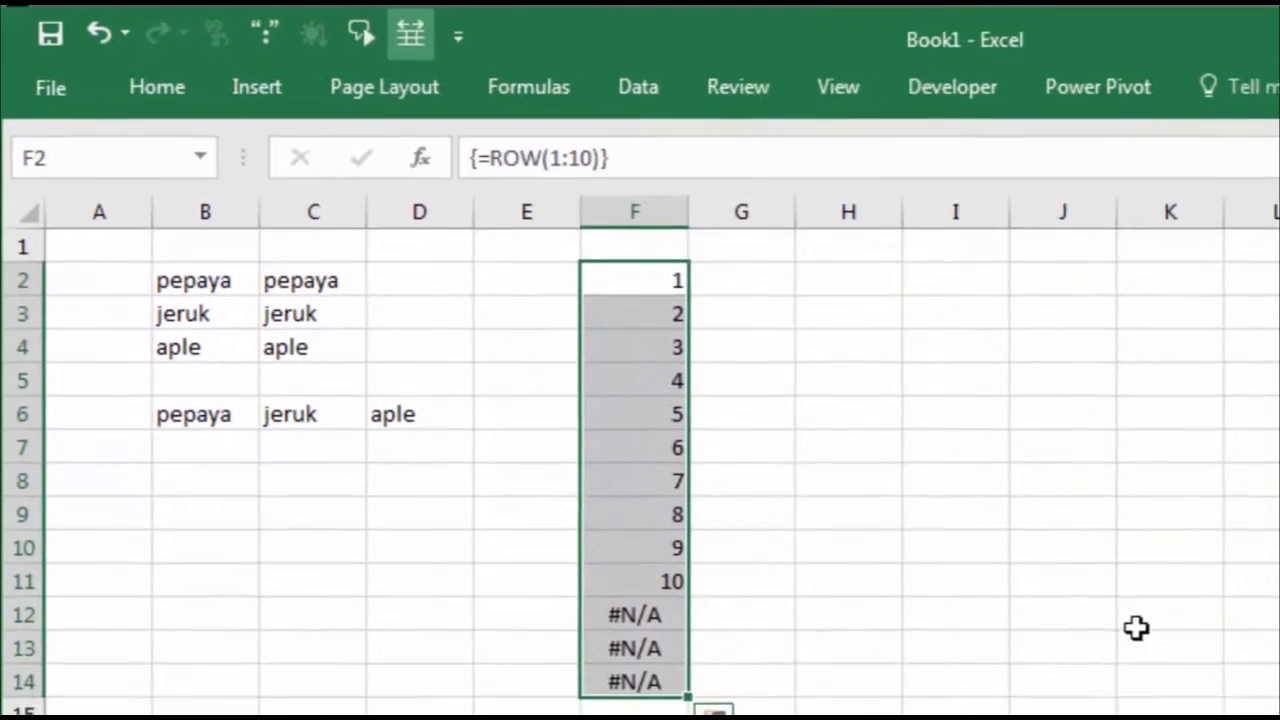
left_click(795, 690)
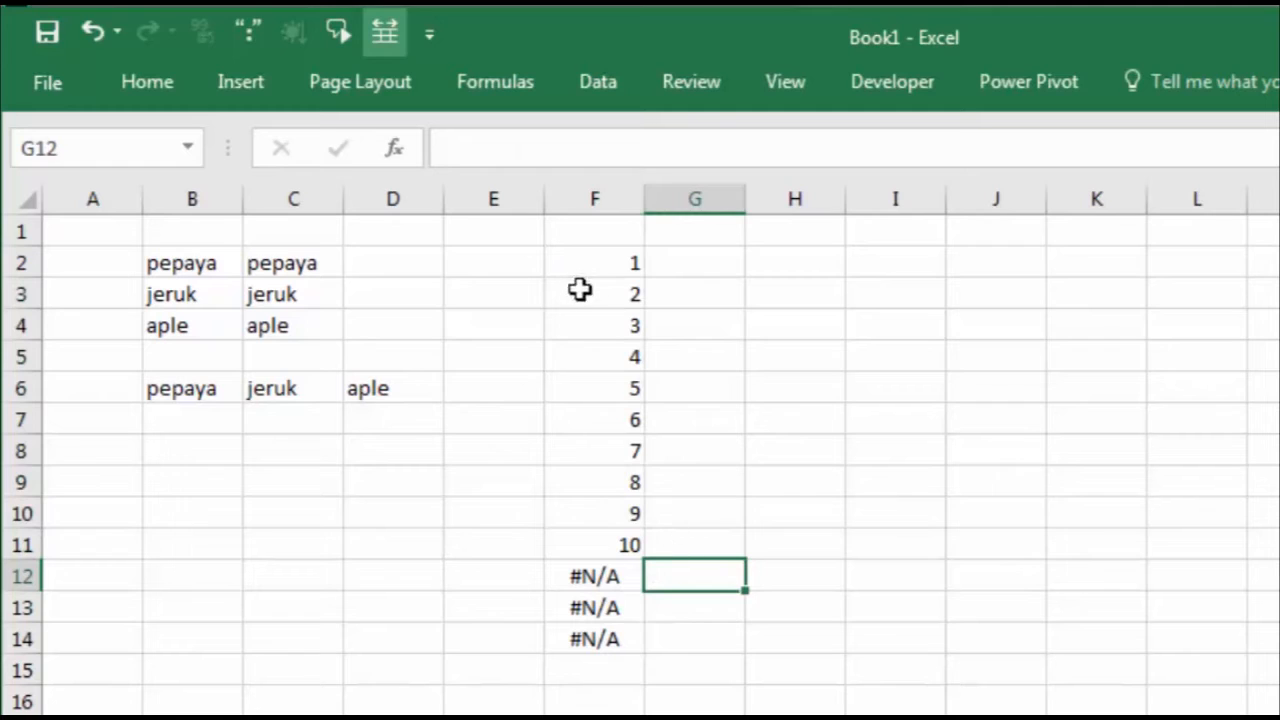
Step: Try to clear only the surplus cells F12:F14 of the row-number array
left_click_drag(606, 263, 606, 636)
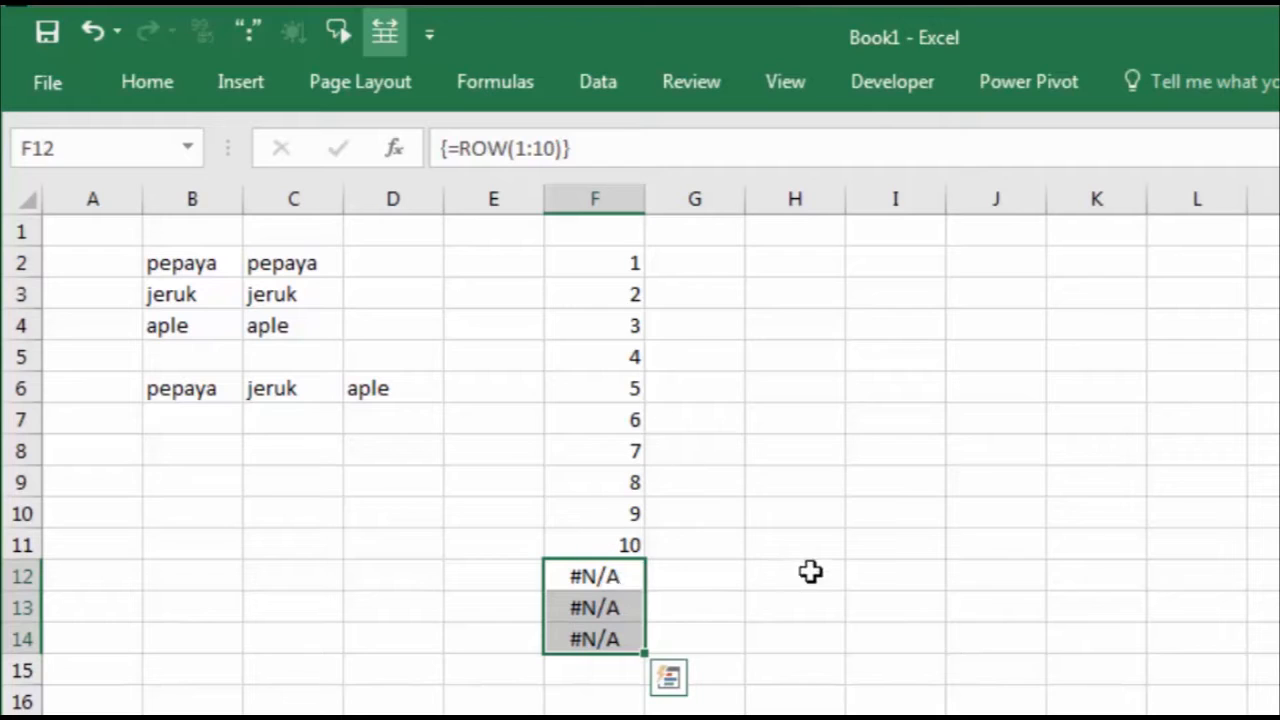
key("Delete")
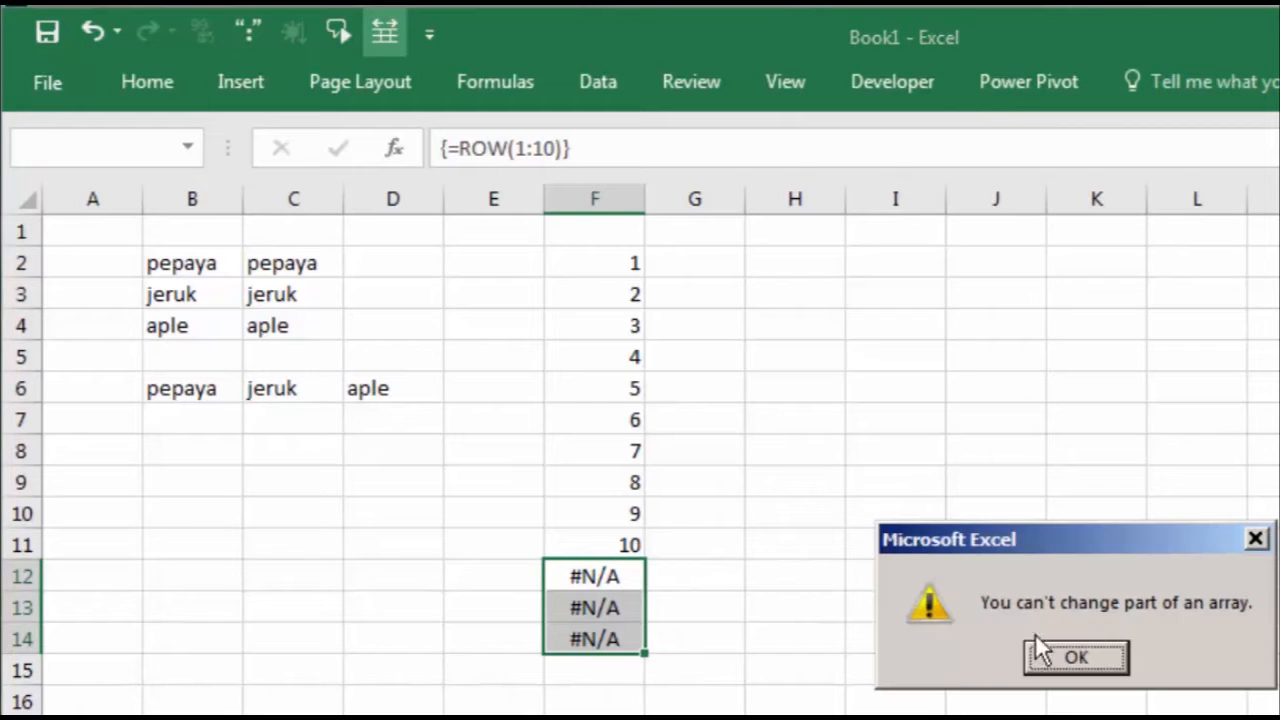
left_click(1070, 657)
left_click(700, 545)
Step: Clear the entire row-number array in F2:F14
left_click(600, 257)
left_click_drag(600, 430, 600, 630)
key("Delete")
Step: Fill exactly ten cells, F2:F11, with the array formula =ROW(1:10)
left_click(608, 270)
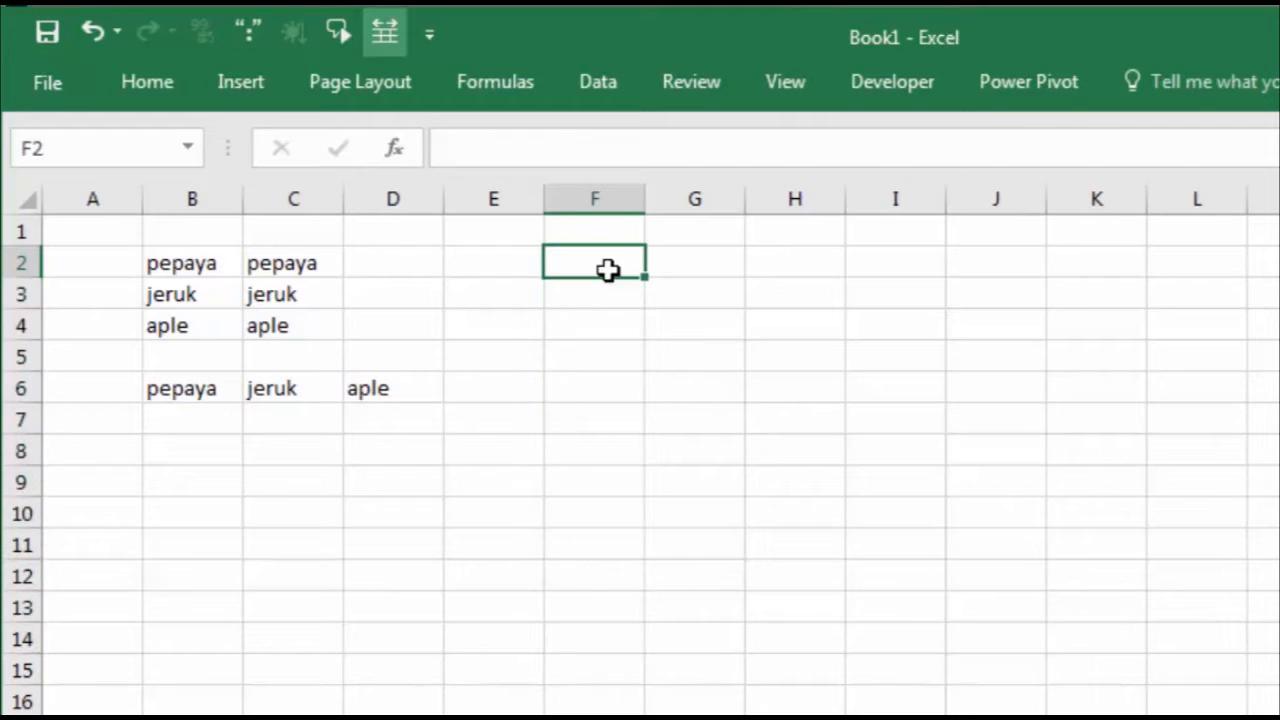
left_click_drag(608, 270, 638, 531)
type("=ro")
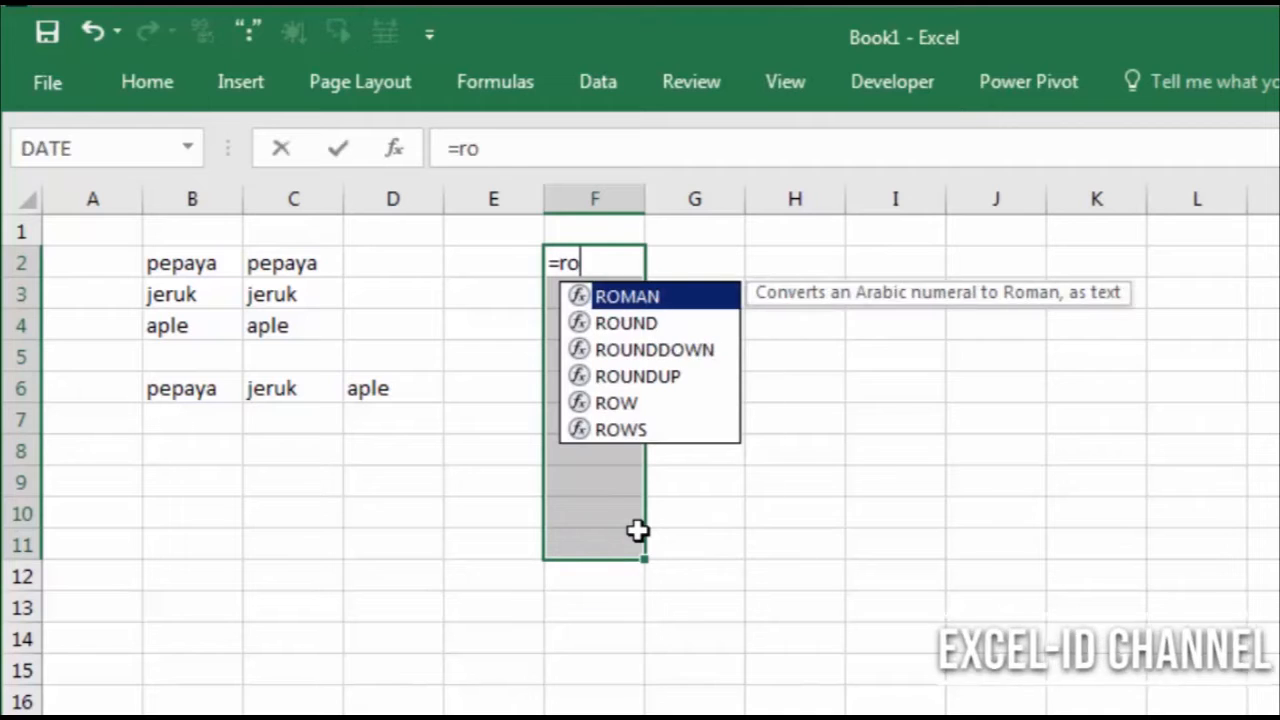
key("Down")
key("Down")
key("Down")
key("Down")
key("Tab")
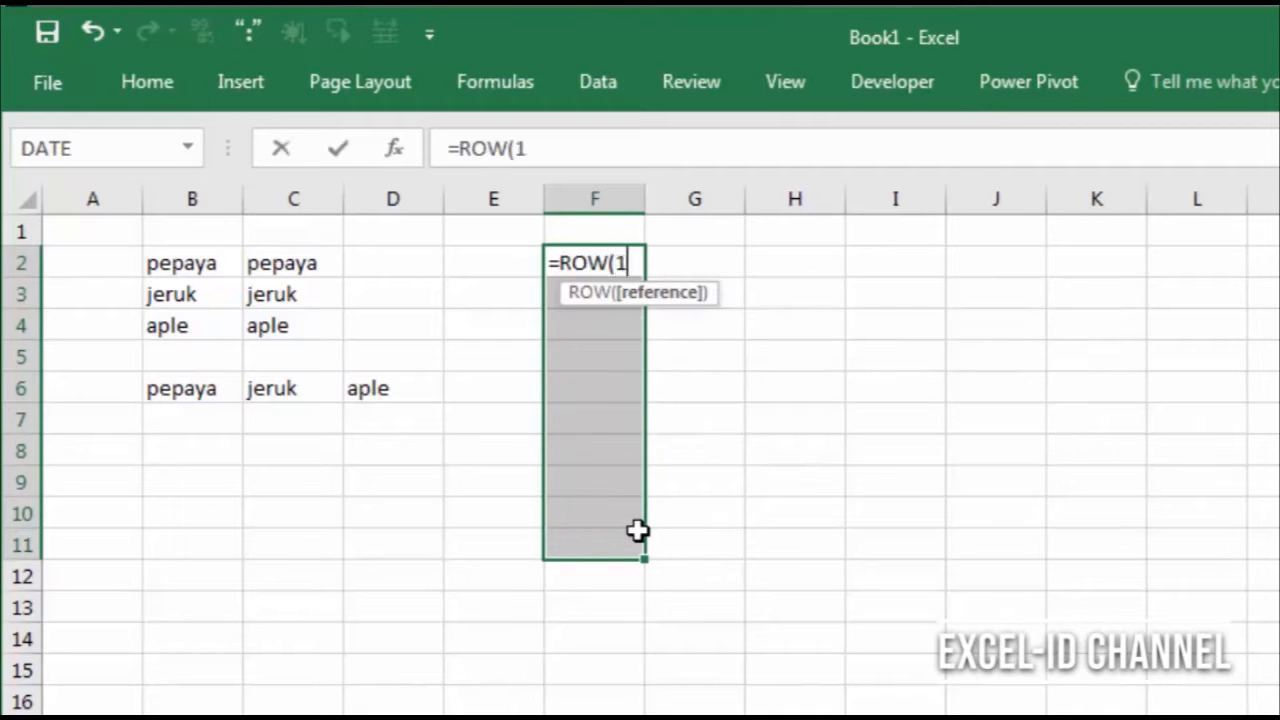
type("1:10")
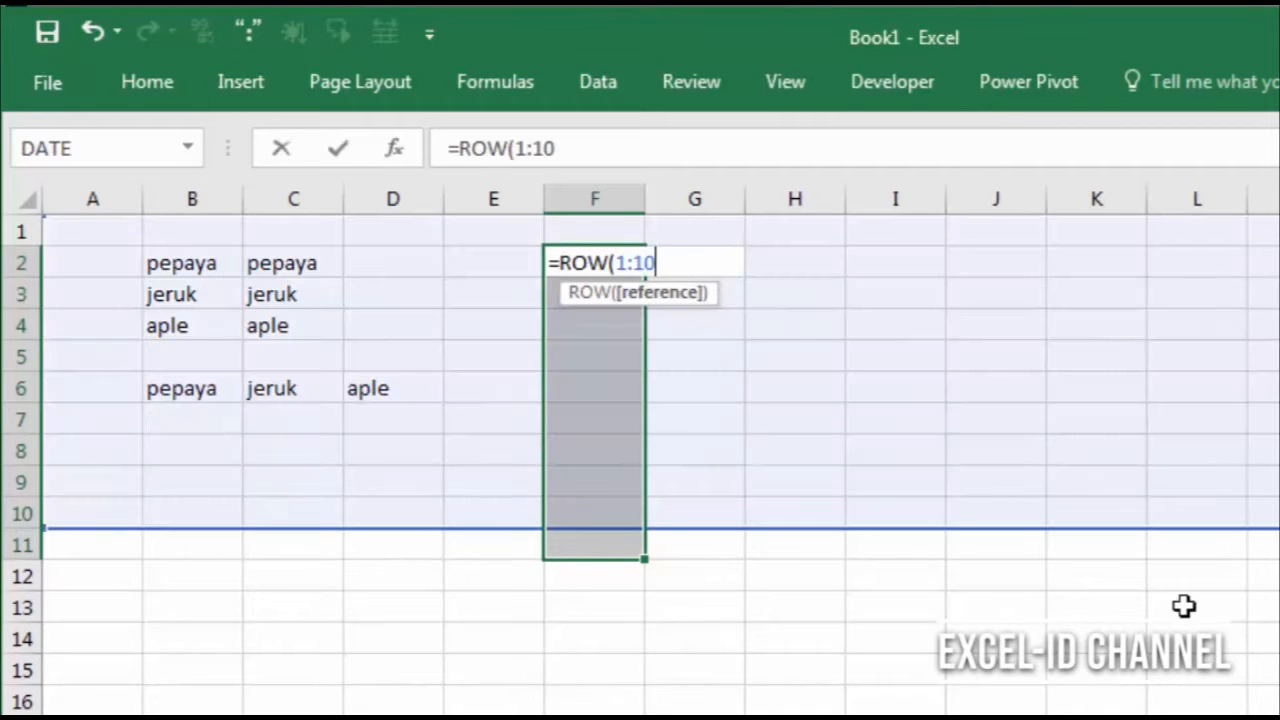
key("ctrl+shift+Return")
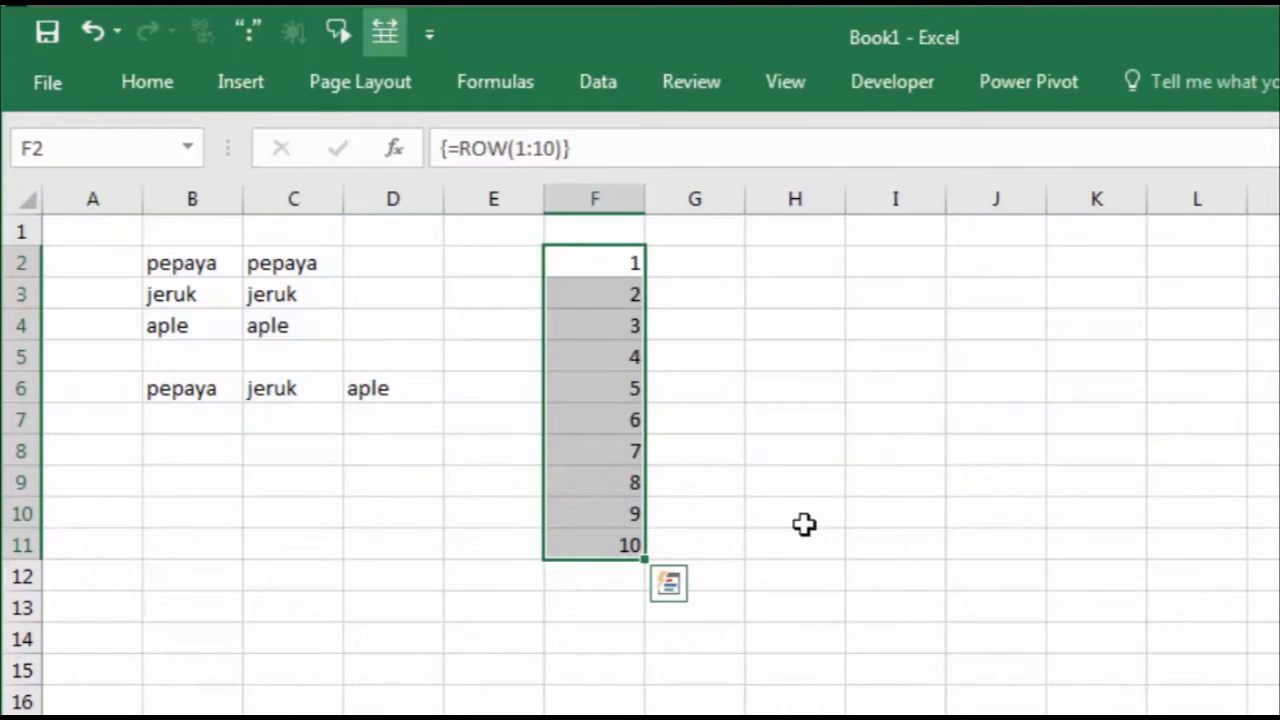
left_click(884, 477)
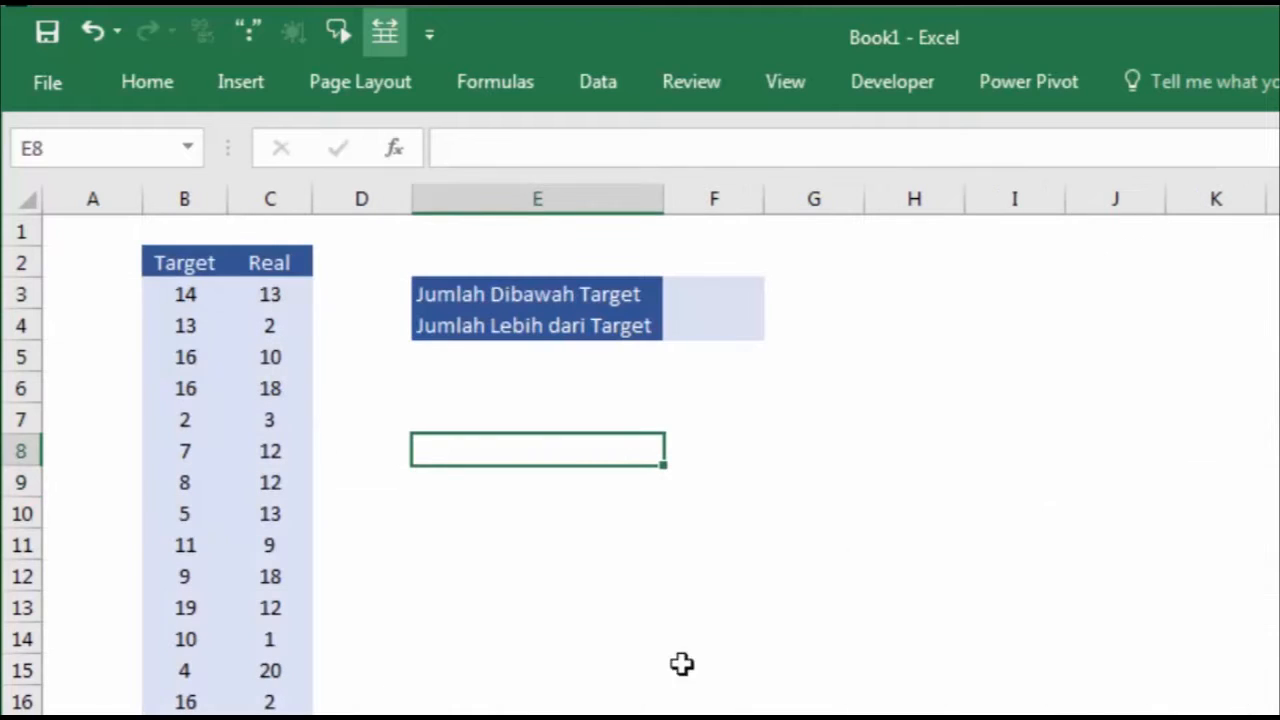
Step: Examine the Target and Real columns, comparing the paired values in rows 3 and 4
left_click(812, 545)
left_click(472, 515)
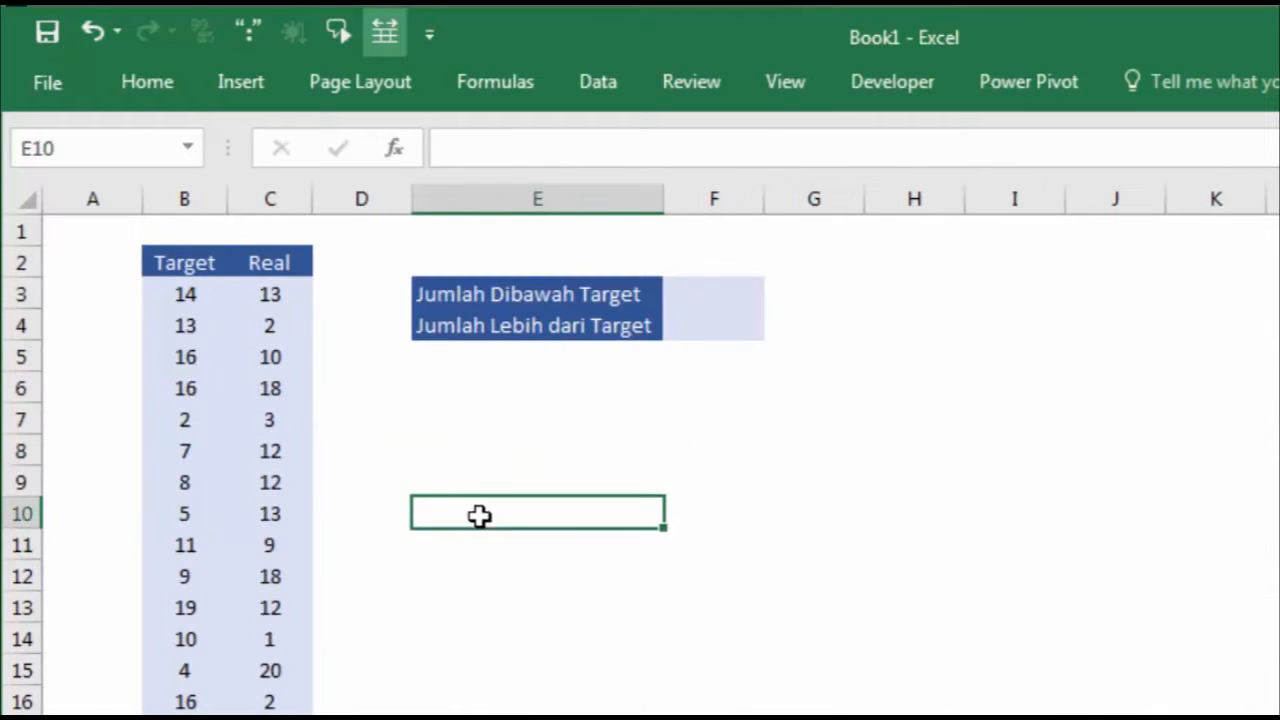
left_click(655, 415)
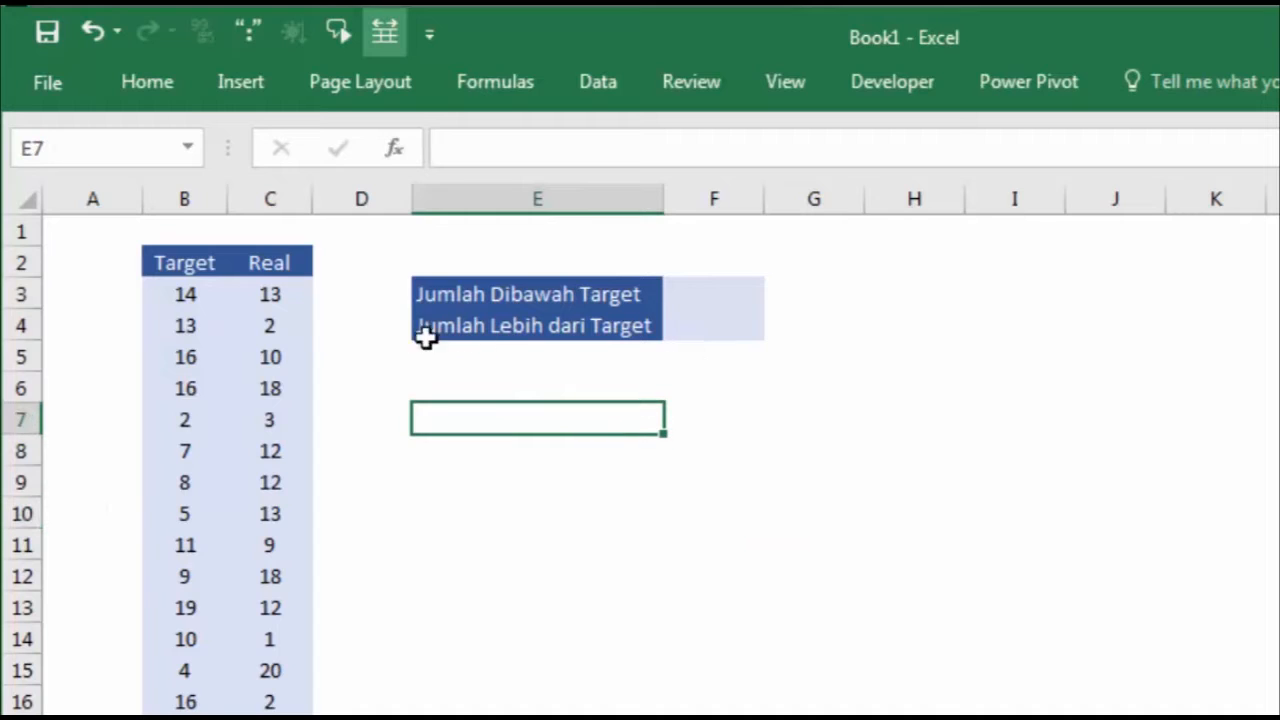
left_click(173, 265)
left_click(272, 262)
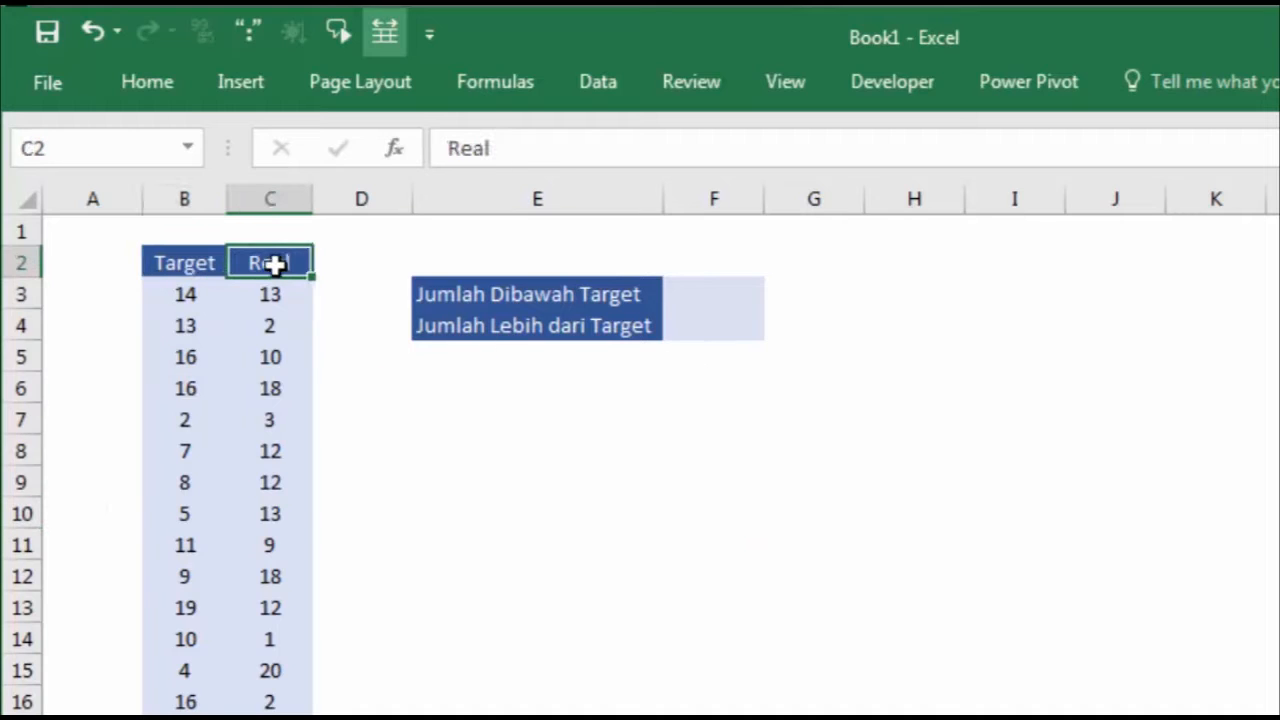
left_click(197, 306)
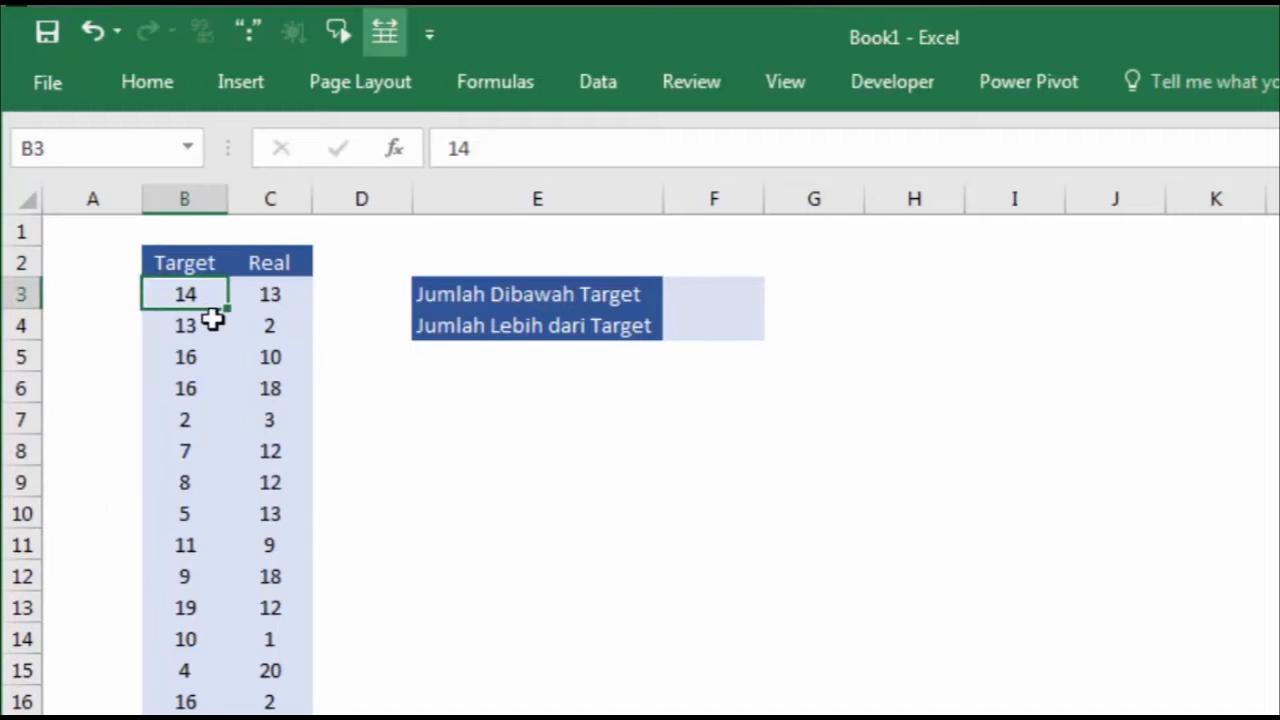
left_click(284, 293)
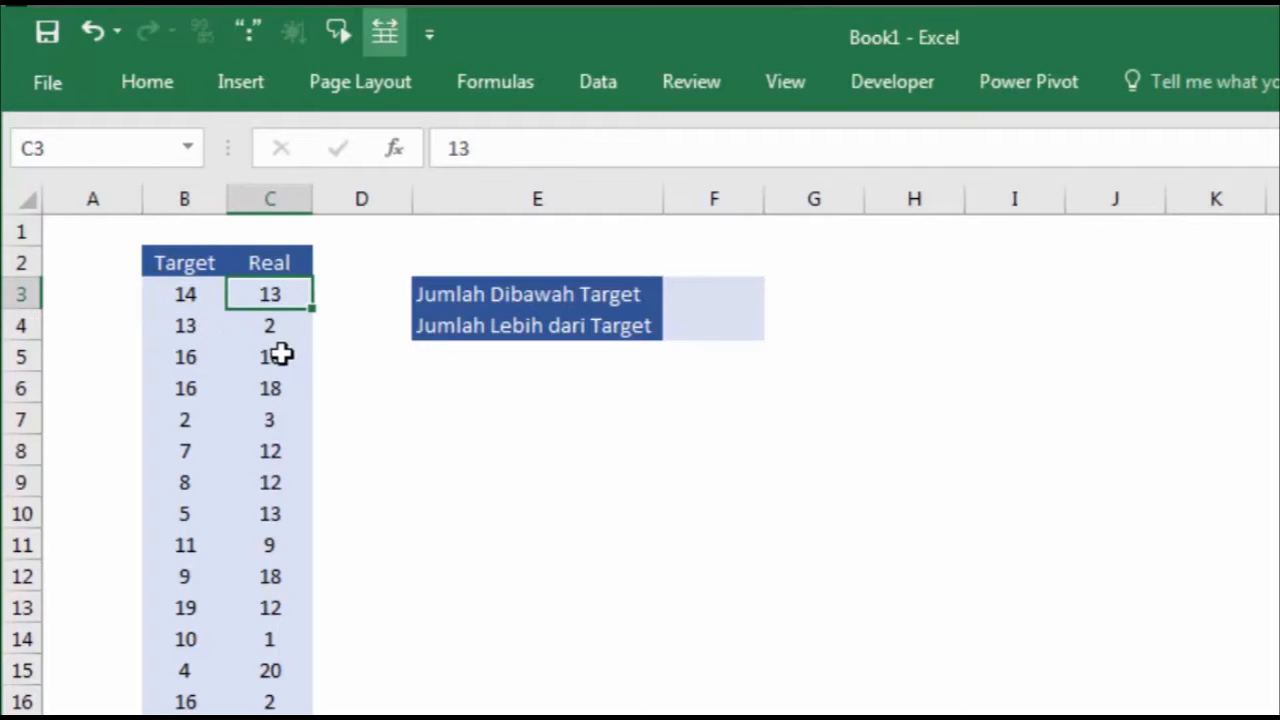
left_click(184, 329)
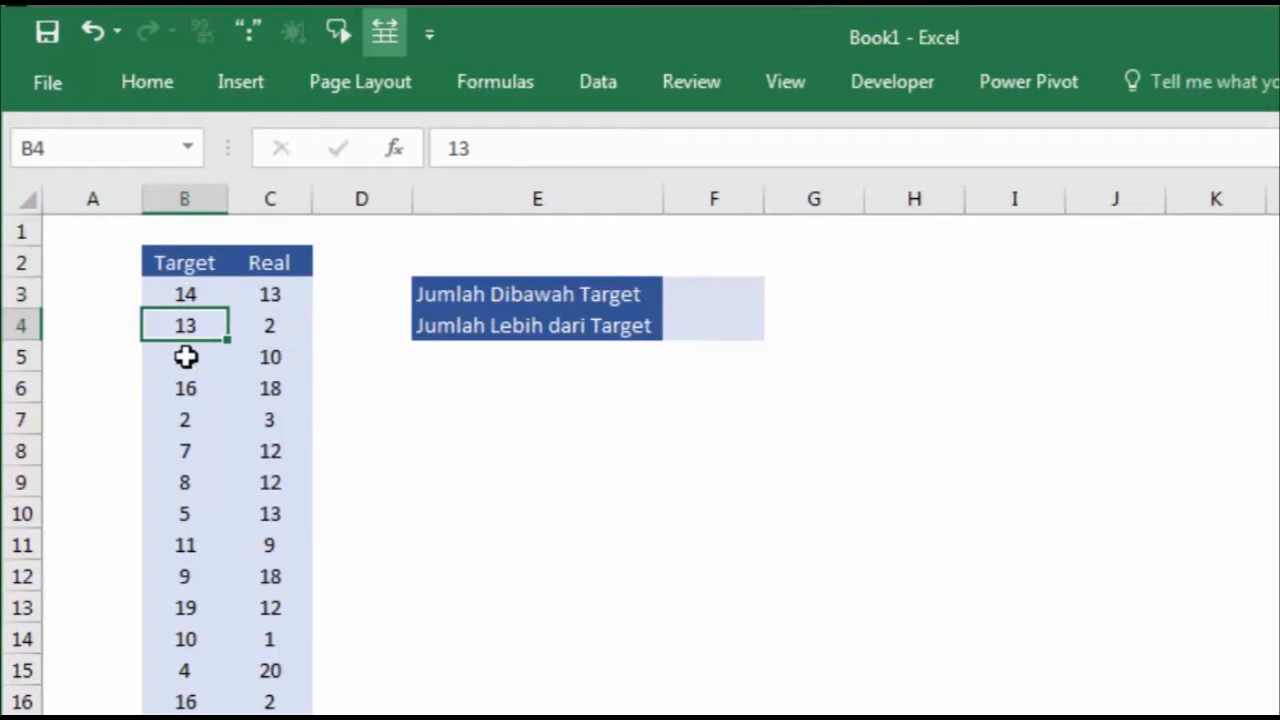
left_click(272, 326)
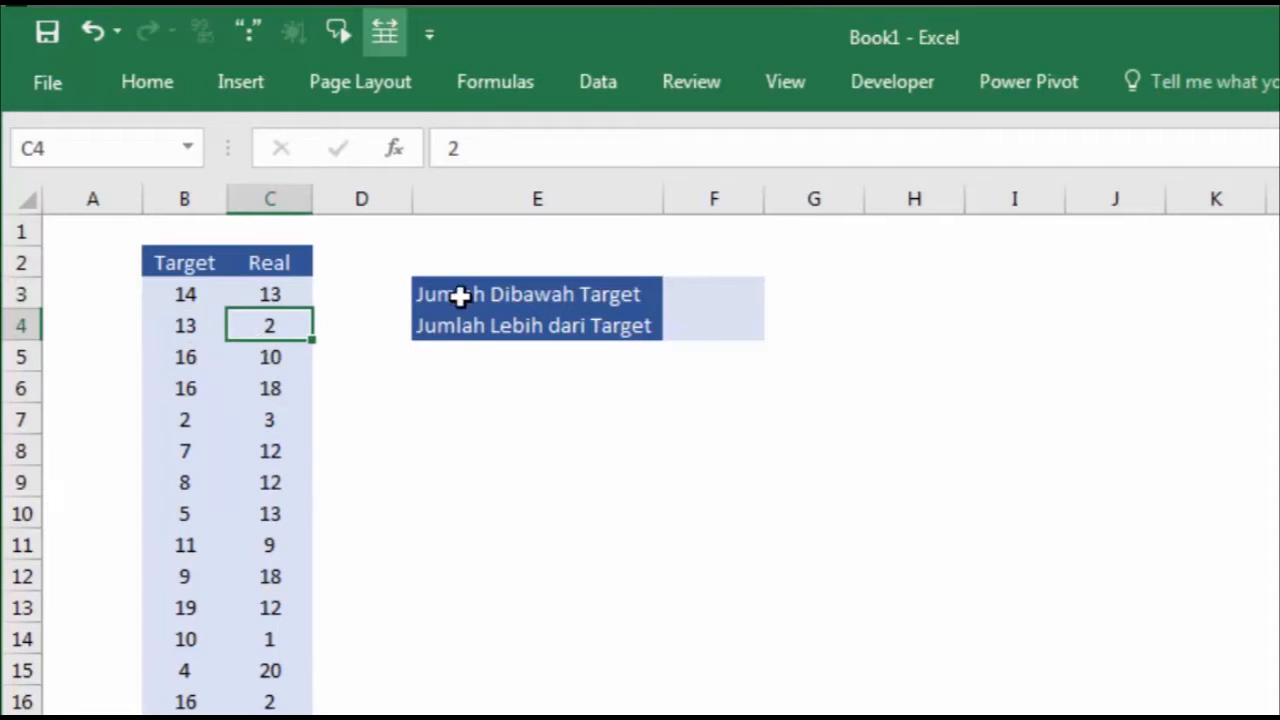
Step: Examine the result cells F3 and F4 beside Jumlah Dibawah Target and Jumlah Lebih dari Target
left_click(620, 292)
left_click(694, 300)
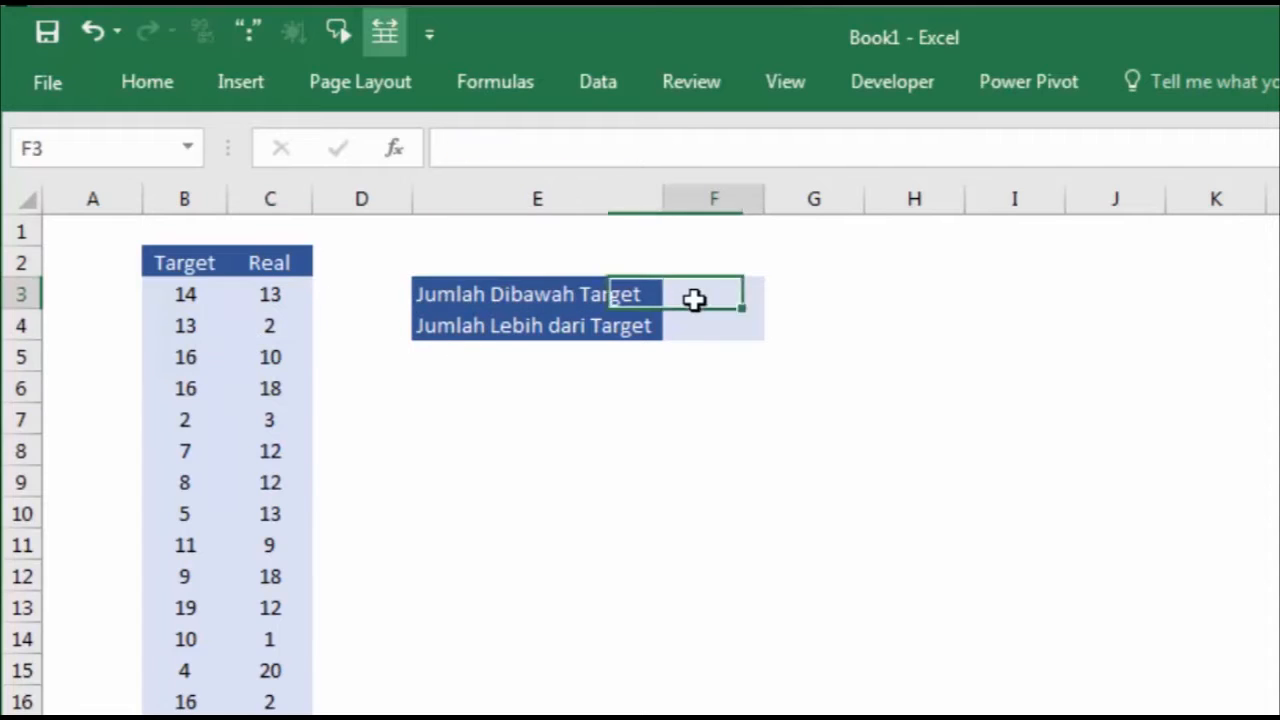
left_click(563, 325)
left_click(689, 326)
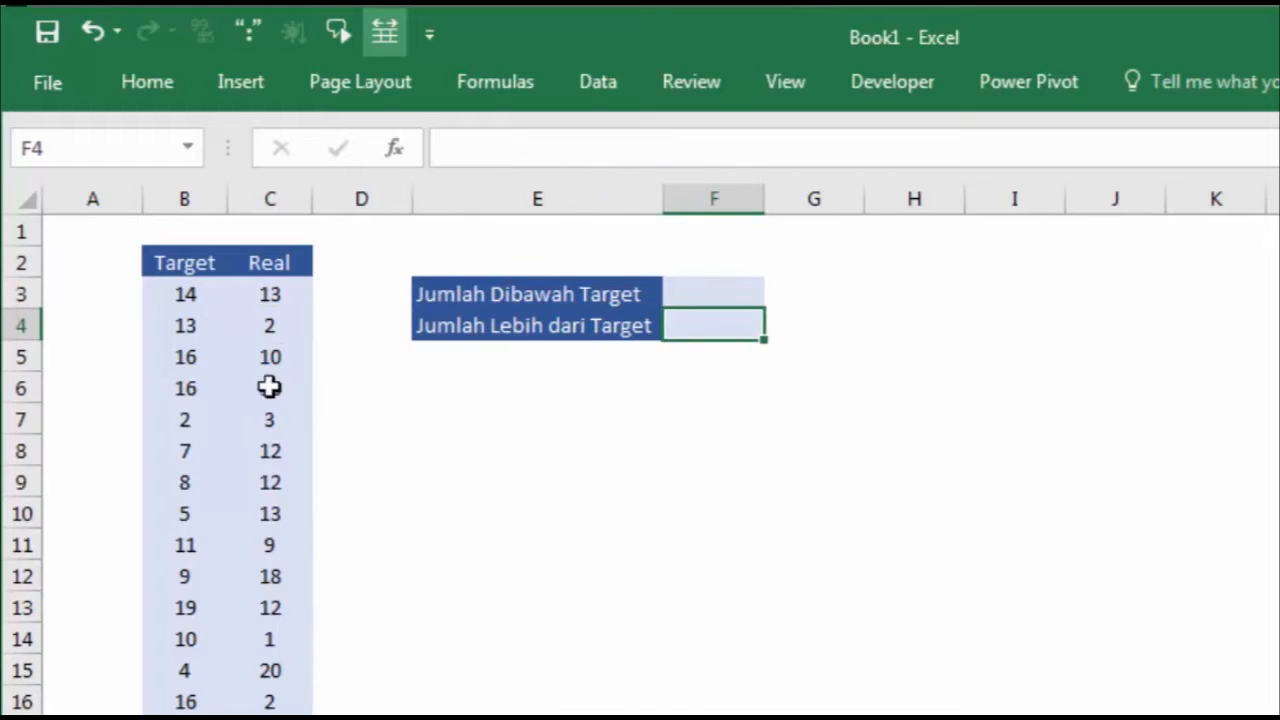
left_click(720, 299)
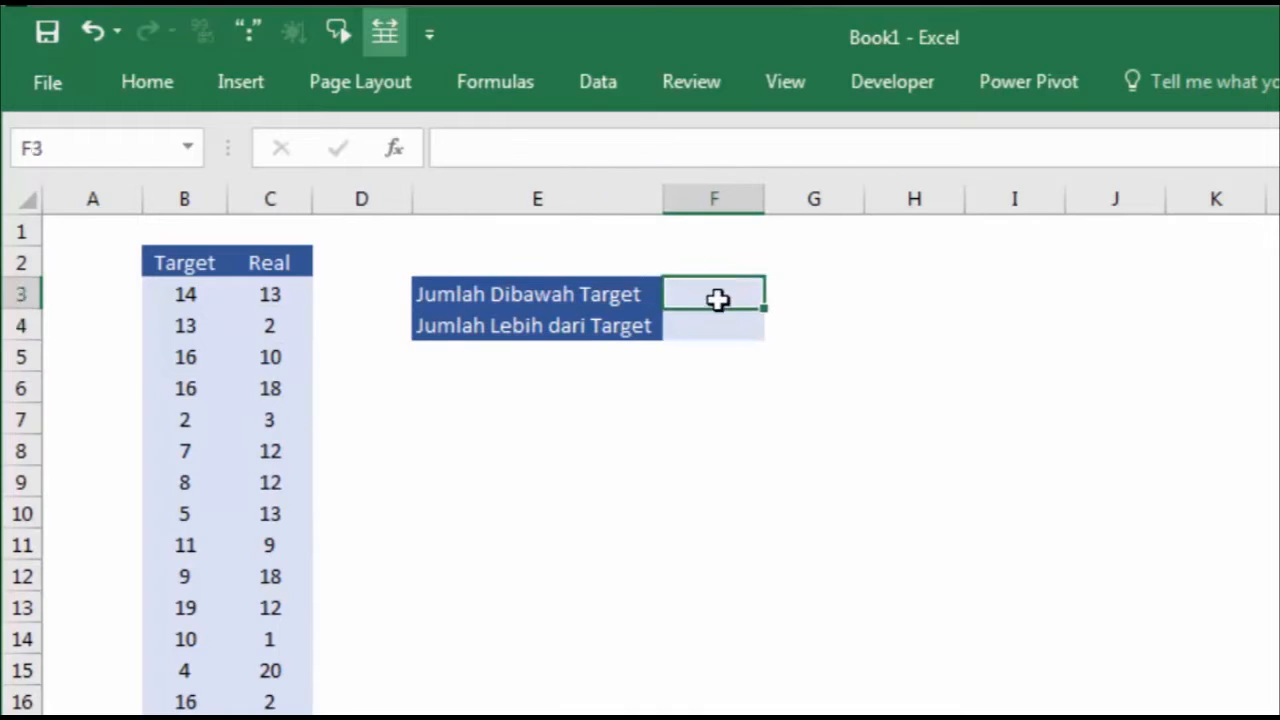
left_click(709, 320)
left_click(716, 298)
left_click(694, 325)
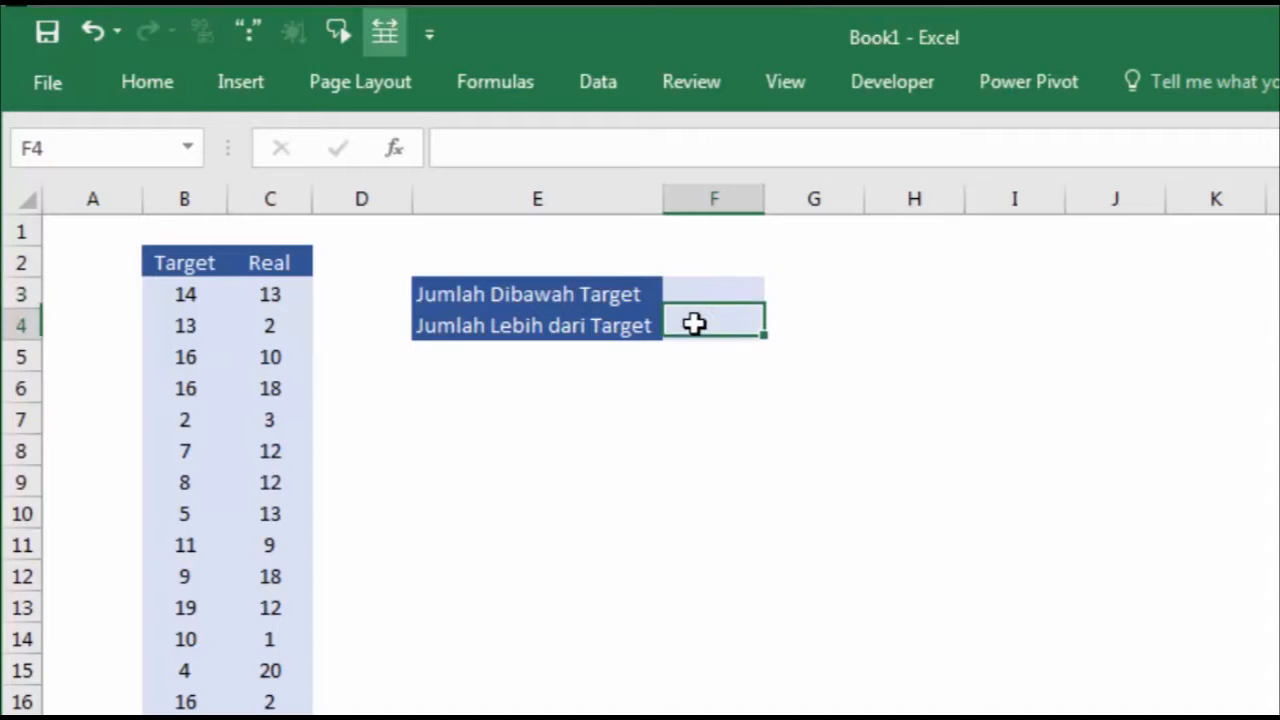
Step: Enter the helper formula =B3>C3 in D3 to test whether the first row's Target exceeds its Real value
left_click(347, 294)
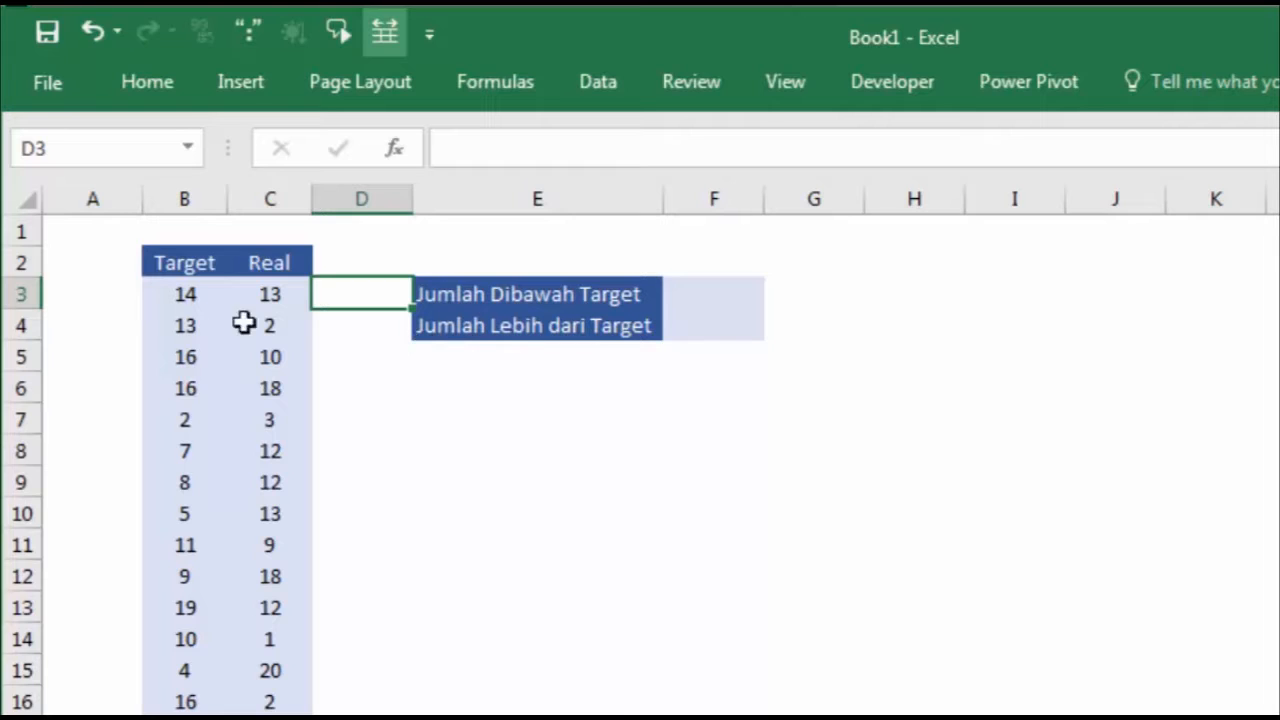
left_click(509, 410)
left_click(630, 290)
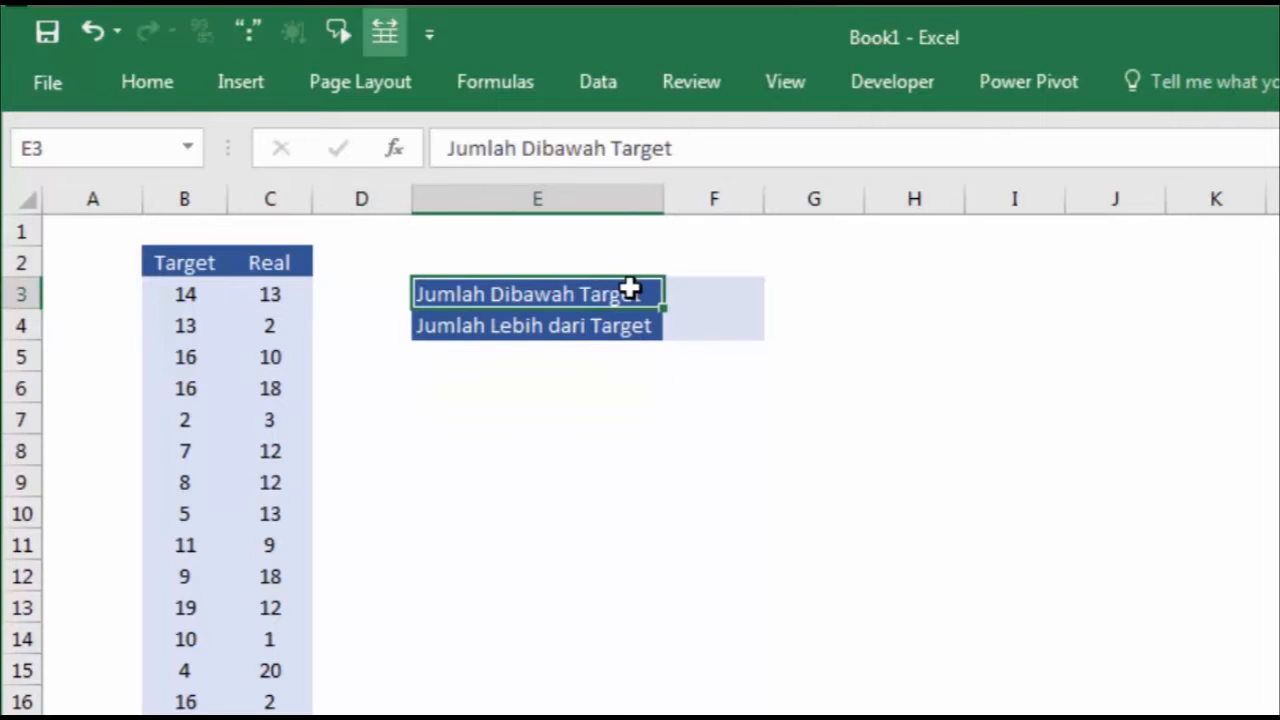
left_click(360, 284)
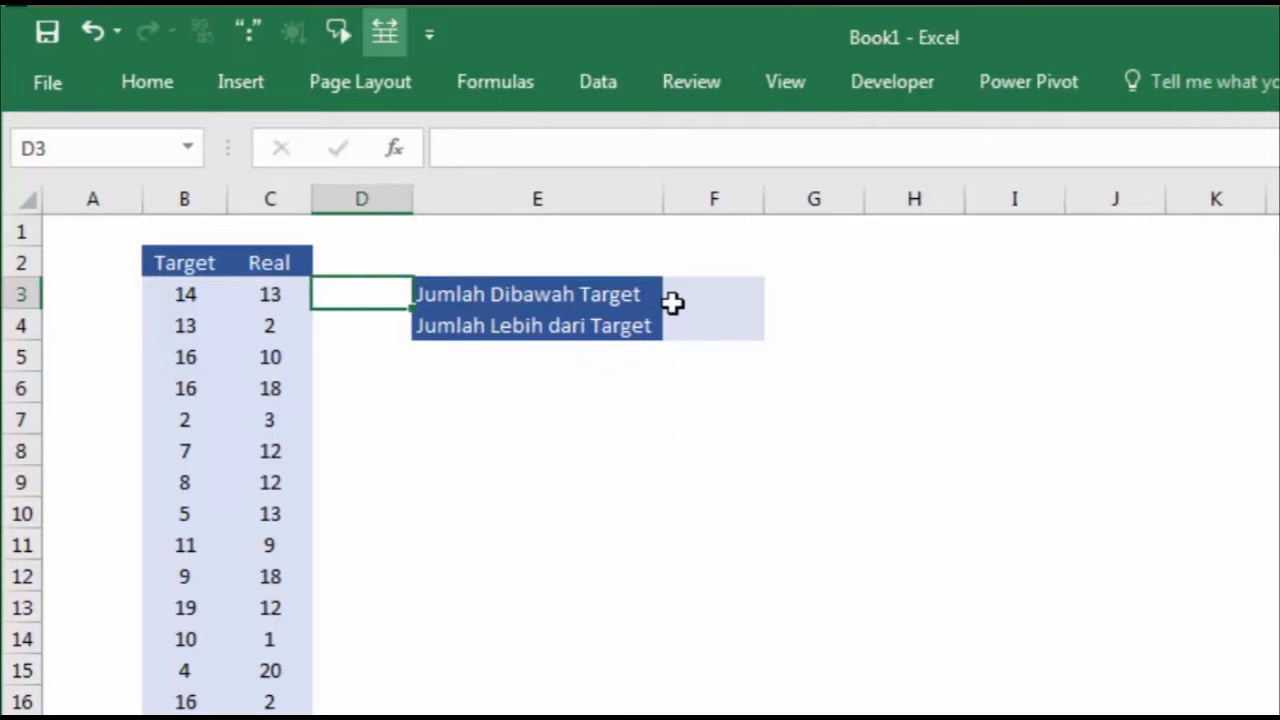
type("=")
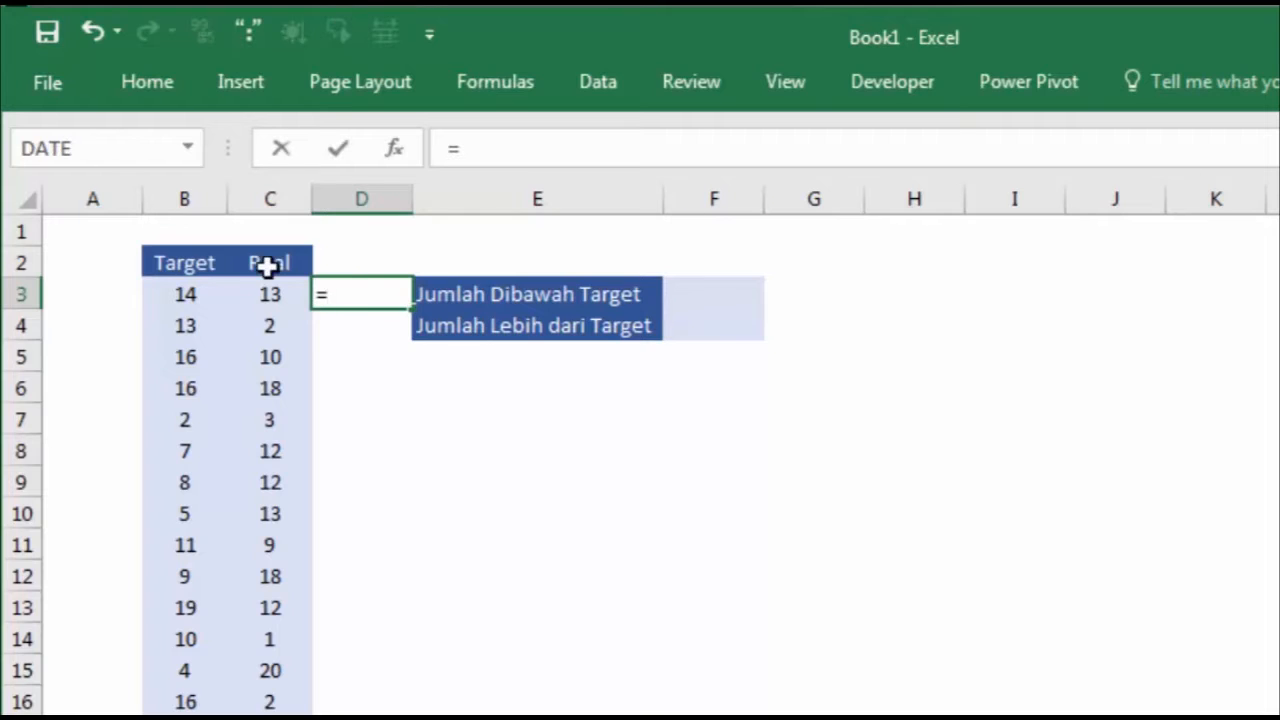
left_click(178, 288)
type(">")
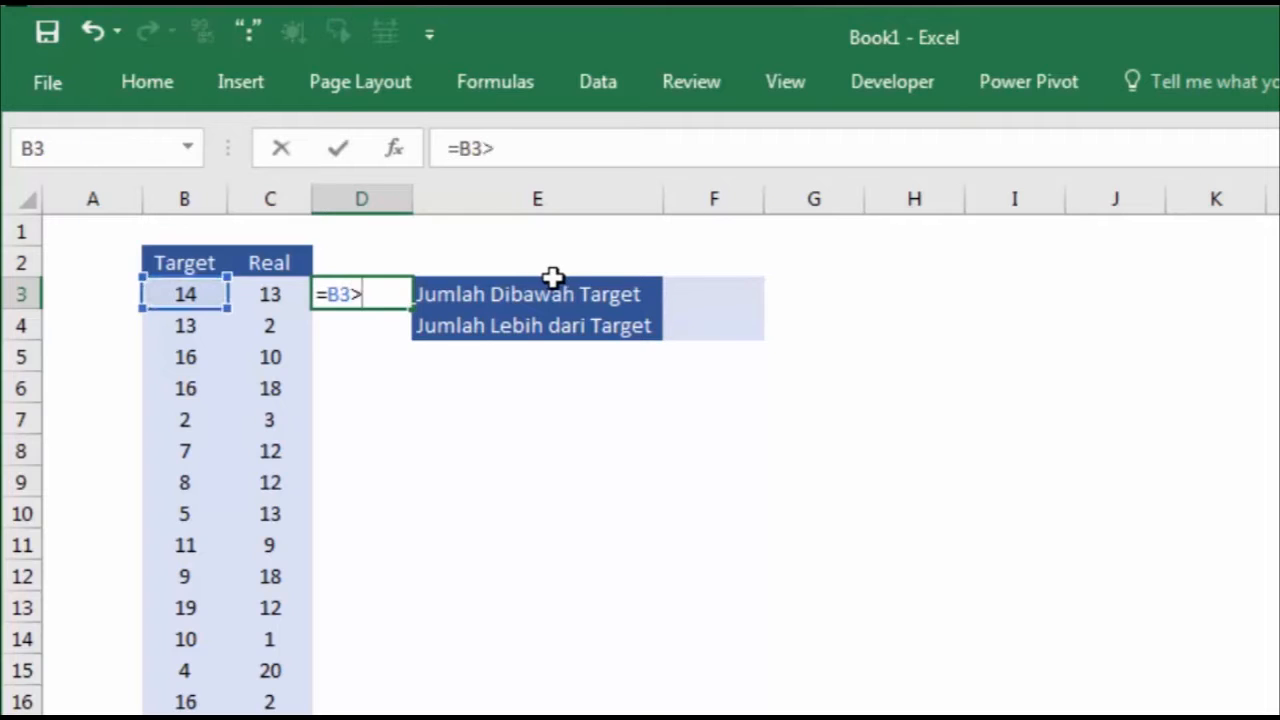
left_click(270, 292)
key("Return")
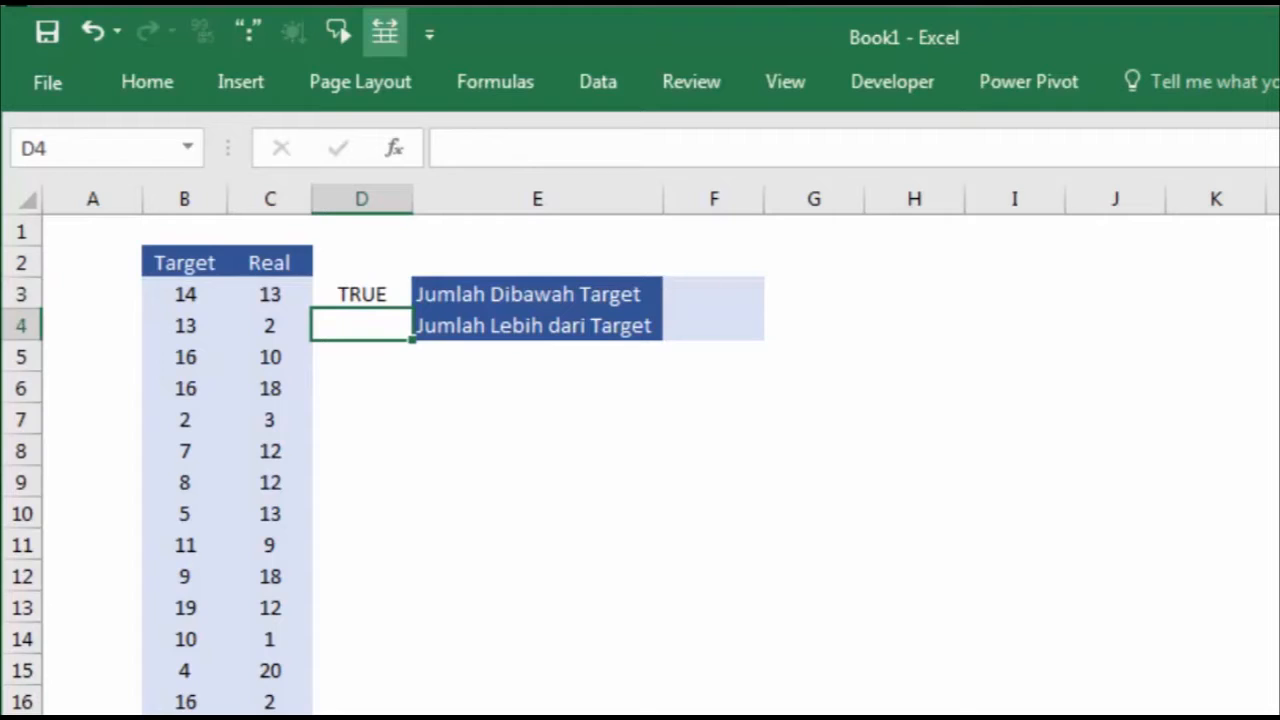
Step: Copy the Target-versus-Real comparison from D3 down through D20
left_click(378, 290)
left_click(260, 303)
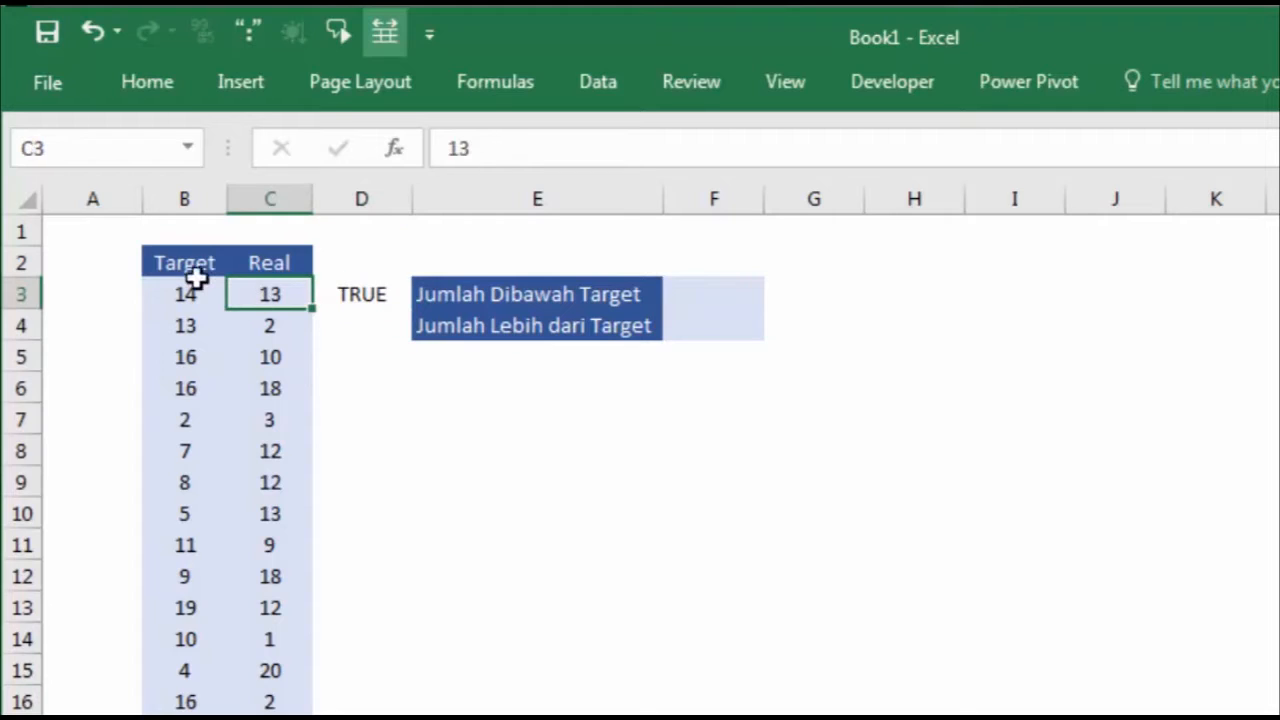
left_click(176, 303)
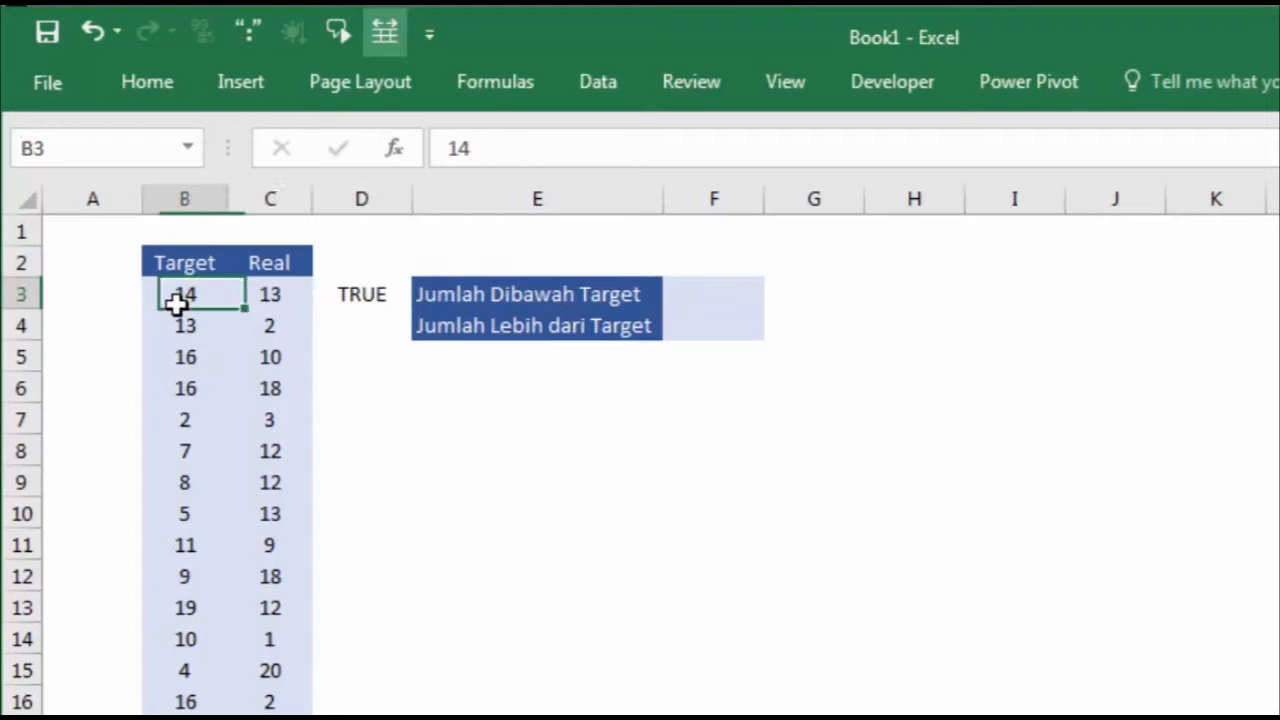
left_click(271, 292)
left_click(351, 294)
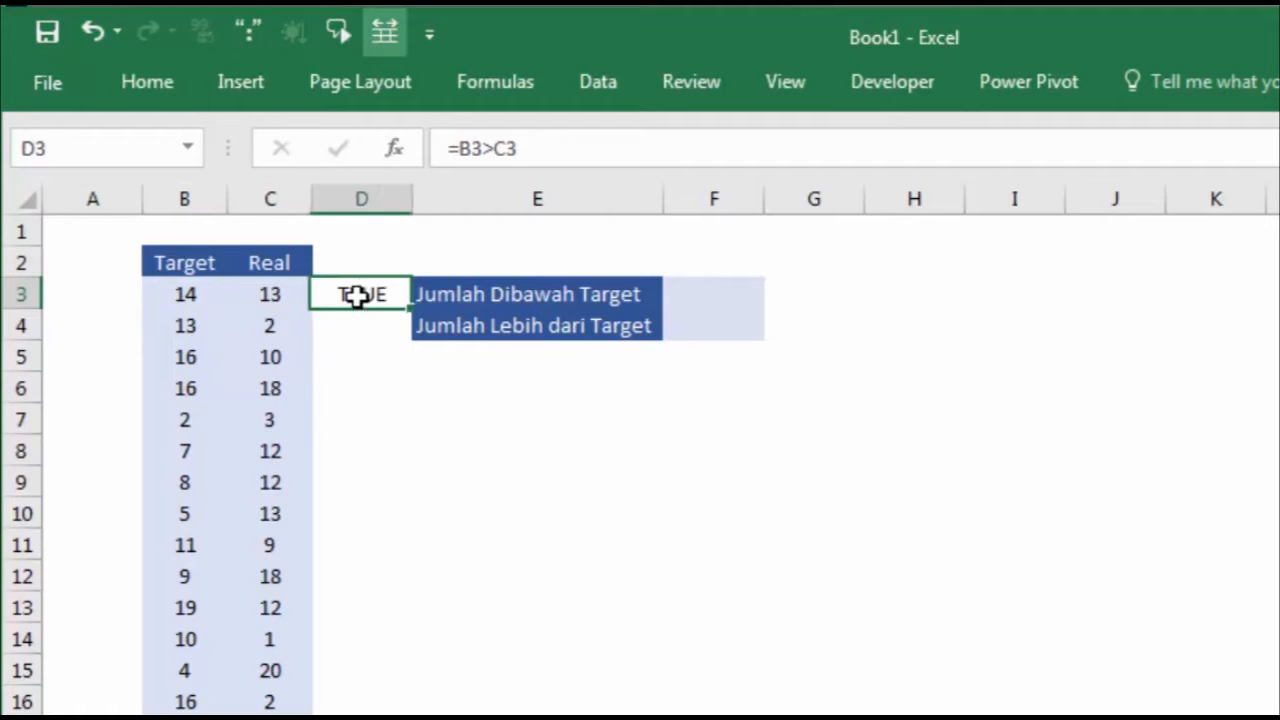
left_click_drag(413, 308, 304, 712)
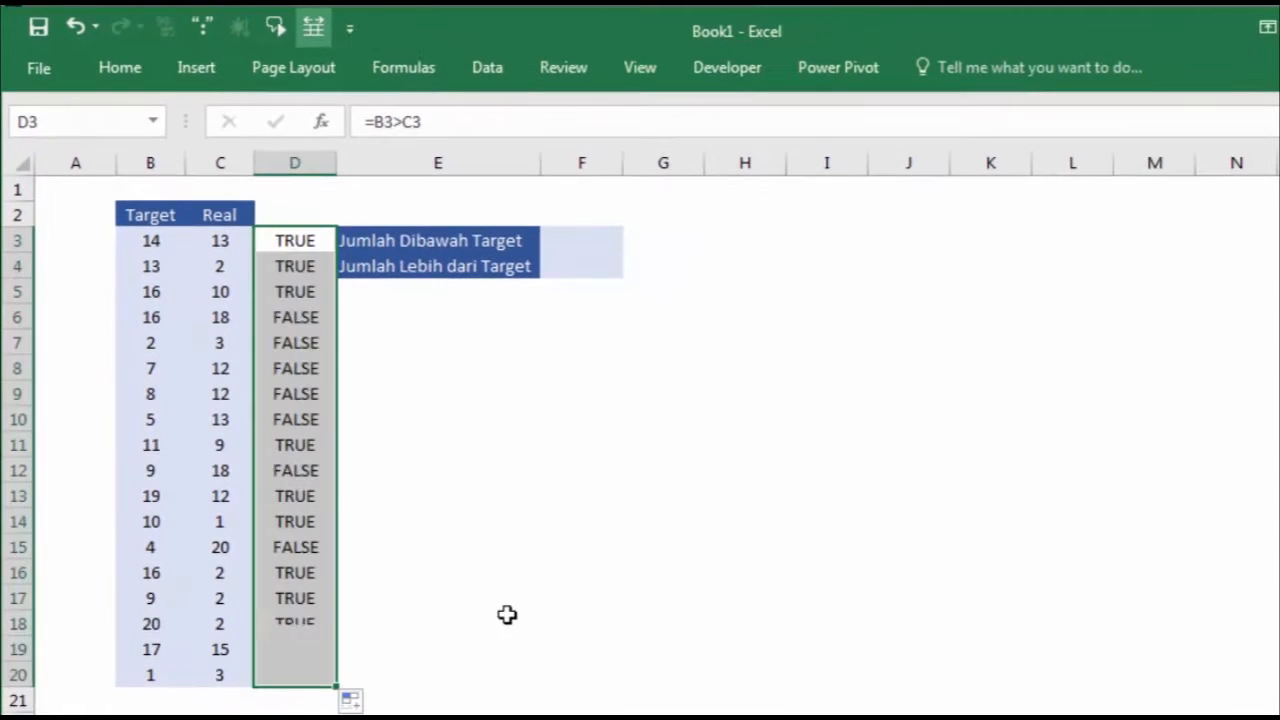
left_click(520, 612)
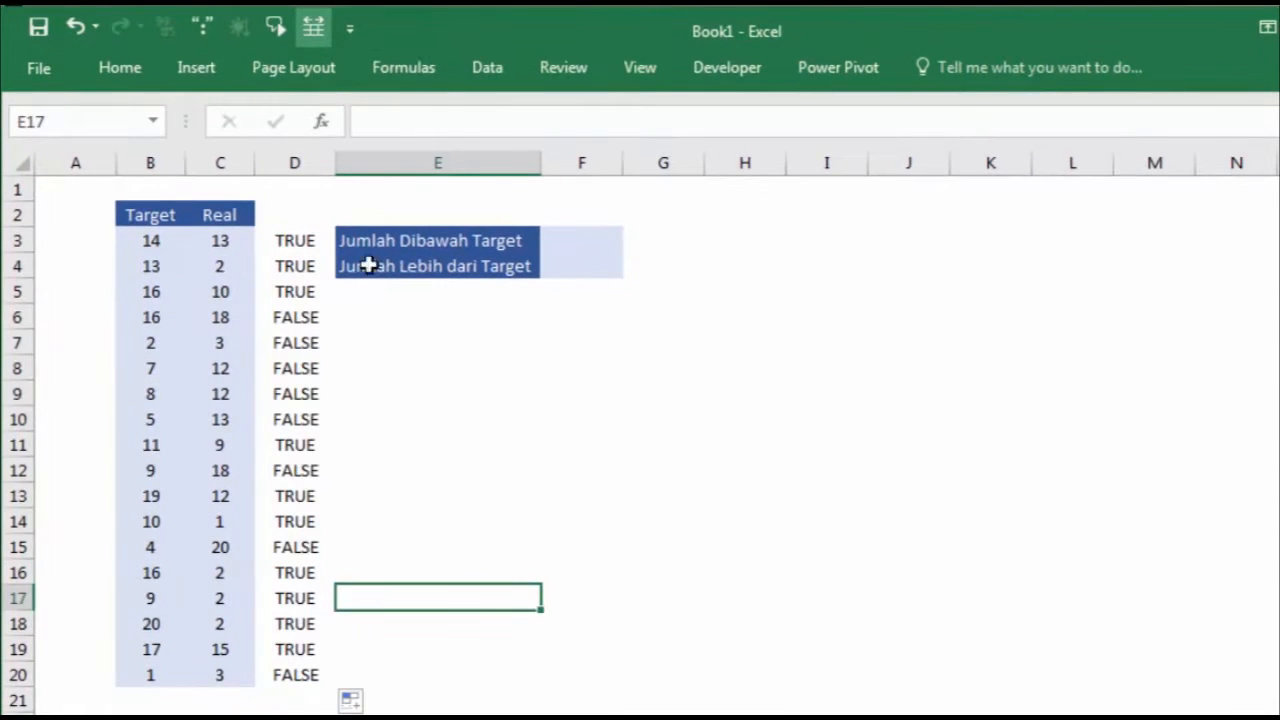
Step: Select every TRUE result in the helper column together: D3:D5, D11, D13:D14 and D16:D19
left_click(306, 243)
left_click(300, 266, "ctrl")
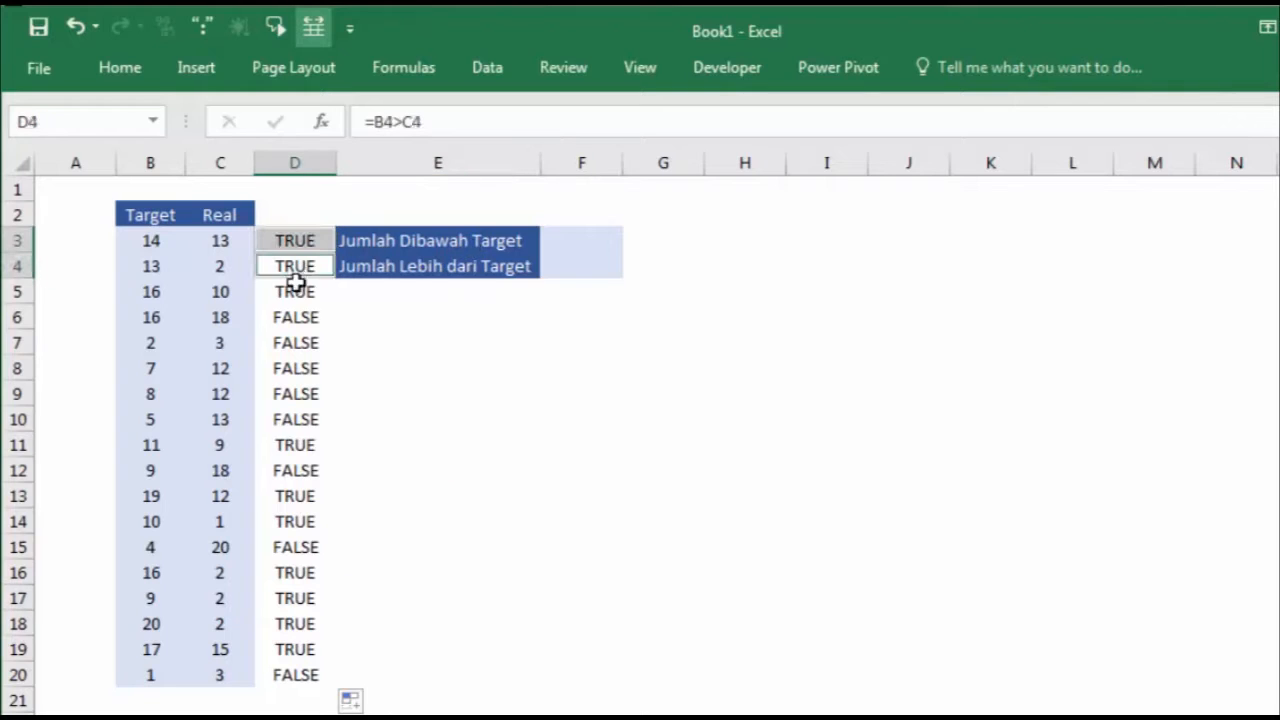
left_click(296, 291, "ctrl")
left_click(302, 447, "ctrl")
left_click(304, 493, "ctrl")
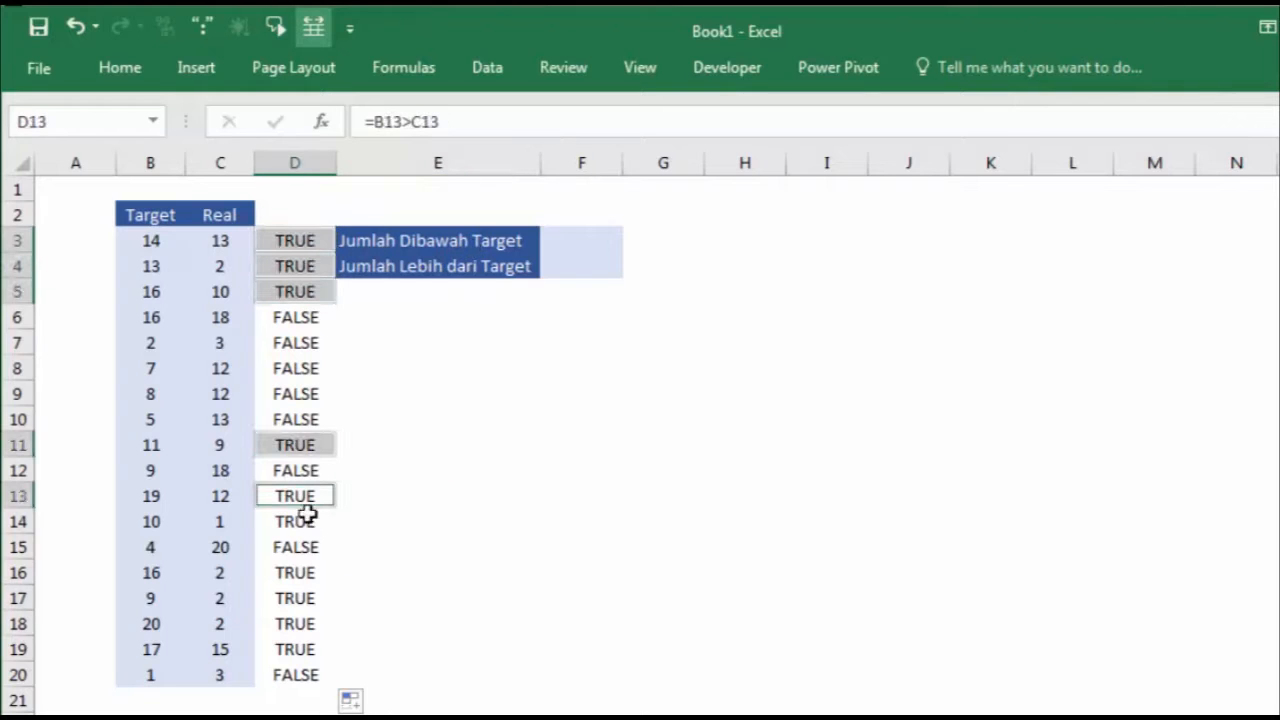
left_click(306, 522, "ctrl")
left_click(306, 572, "ctrl")
left_click(308, 598, "ctrl")
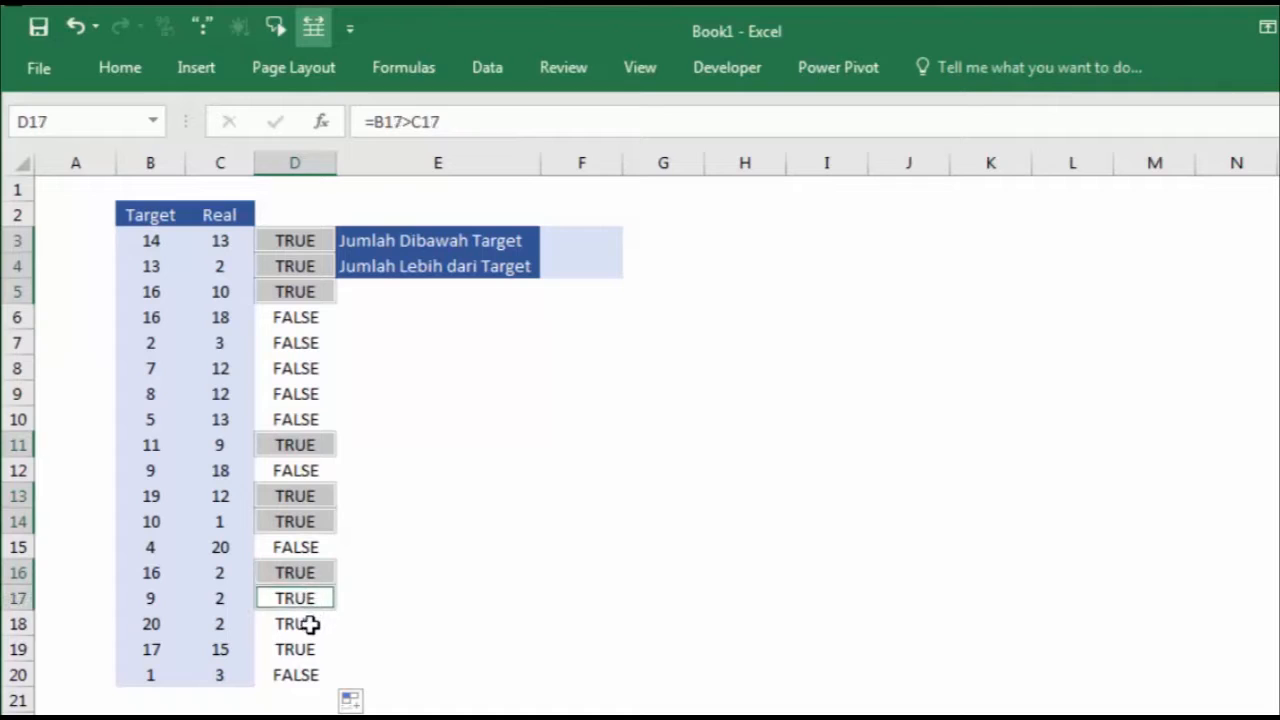
left_click(308, 623, "ctrl")
left_click(305, 651, "ctrl")
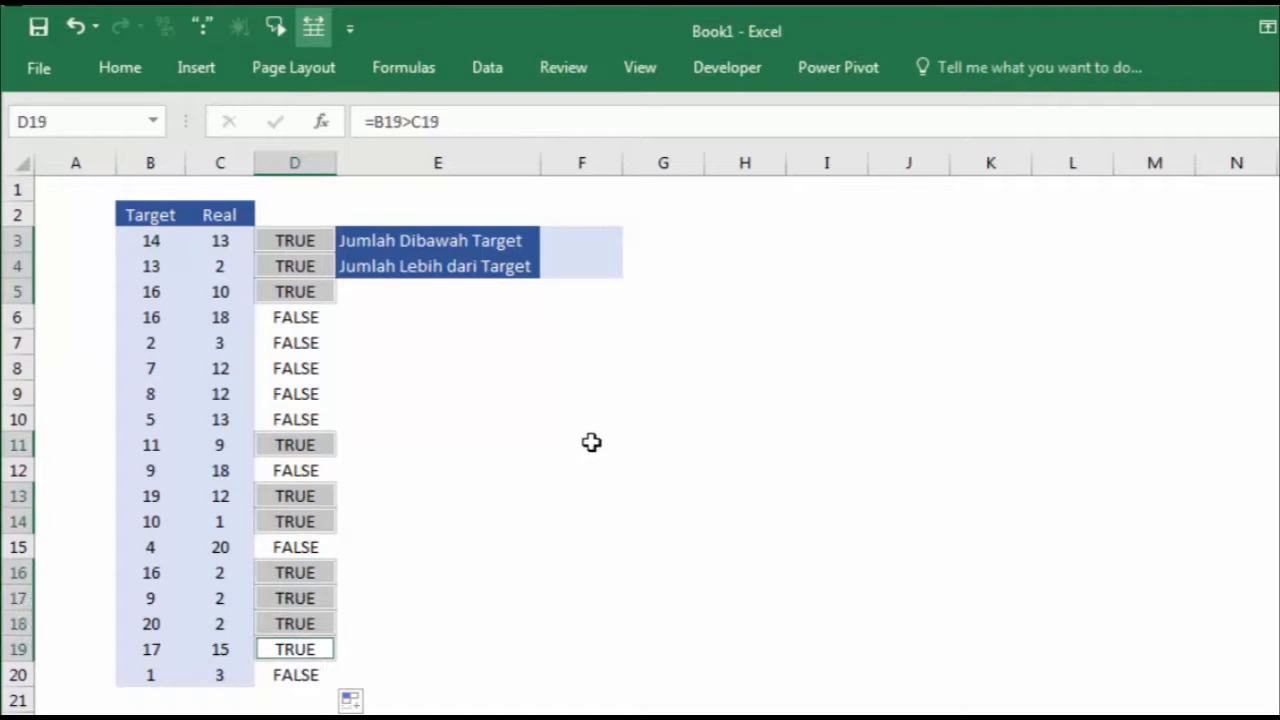
Step: Count the TRUE results with =COUNTIF(D3:D20;"true") in D21, directly below the helper column
key("Down")
key("Down")
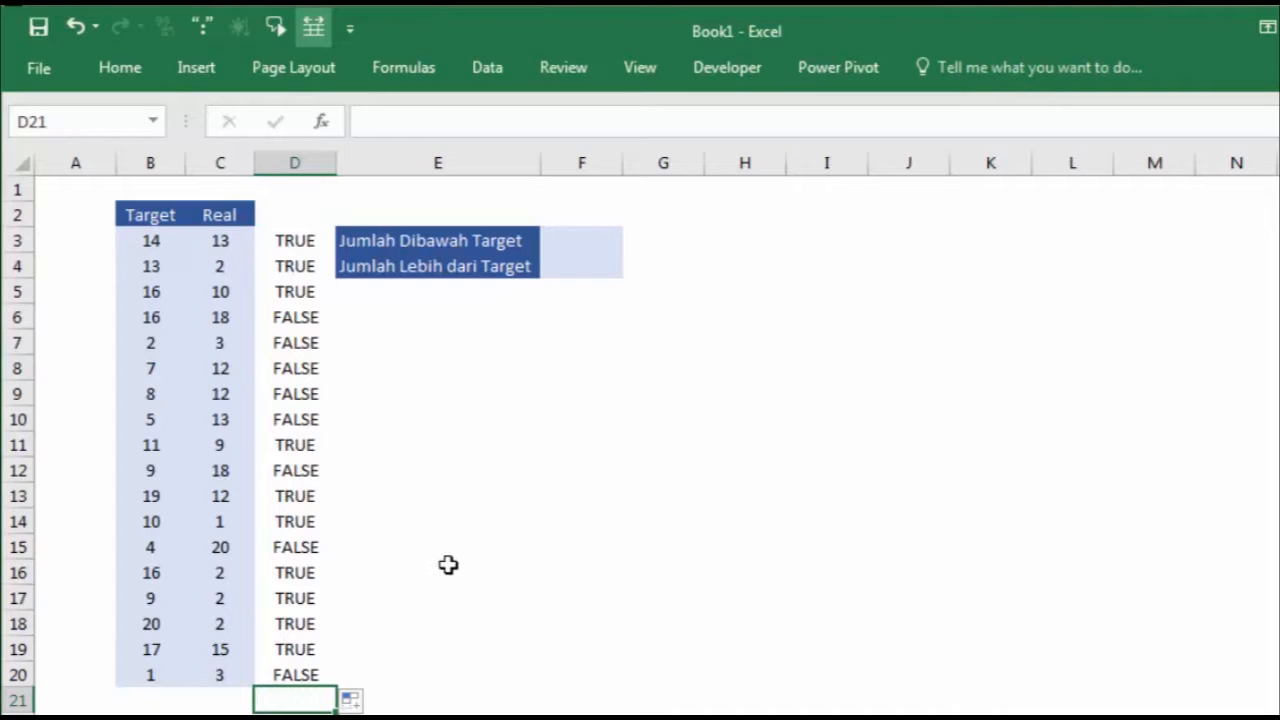
type("=")
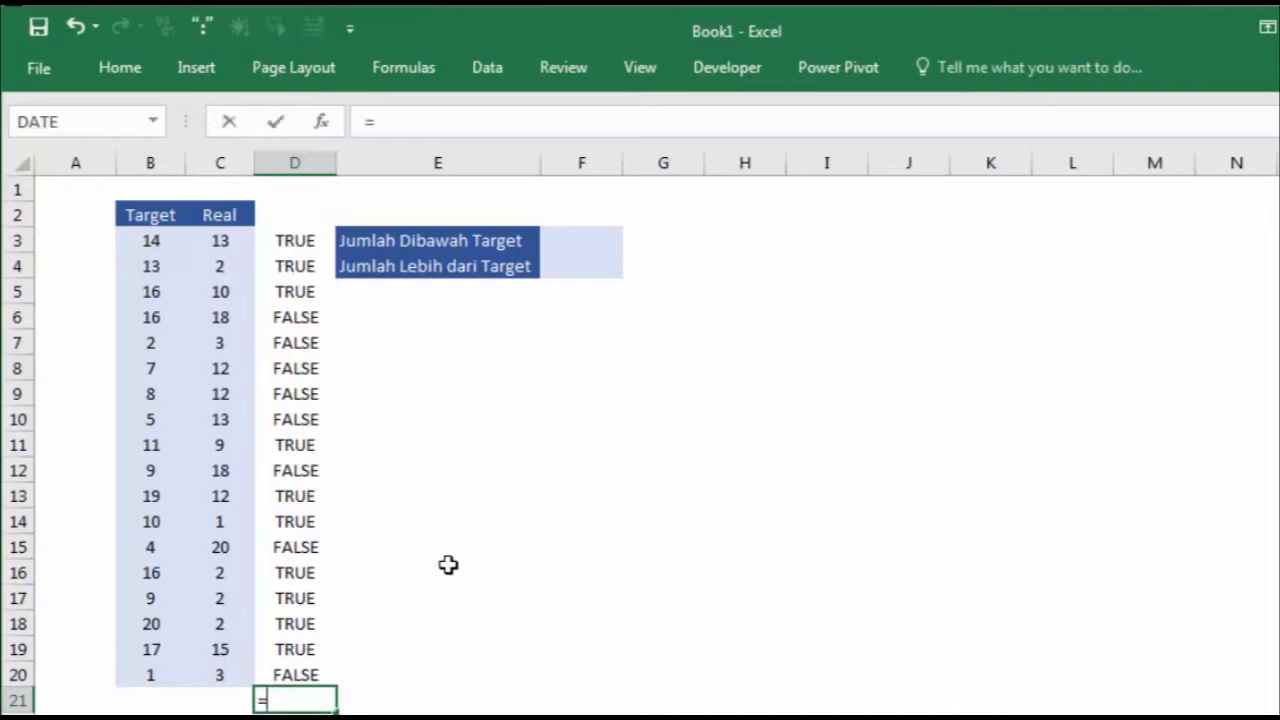
type("coun")
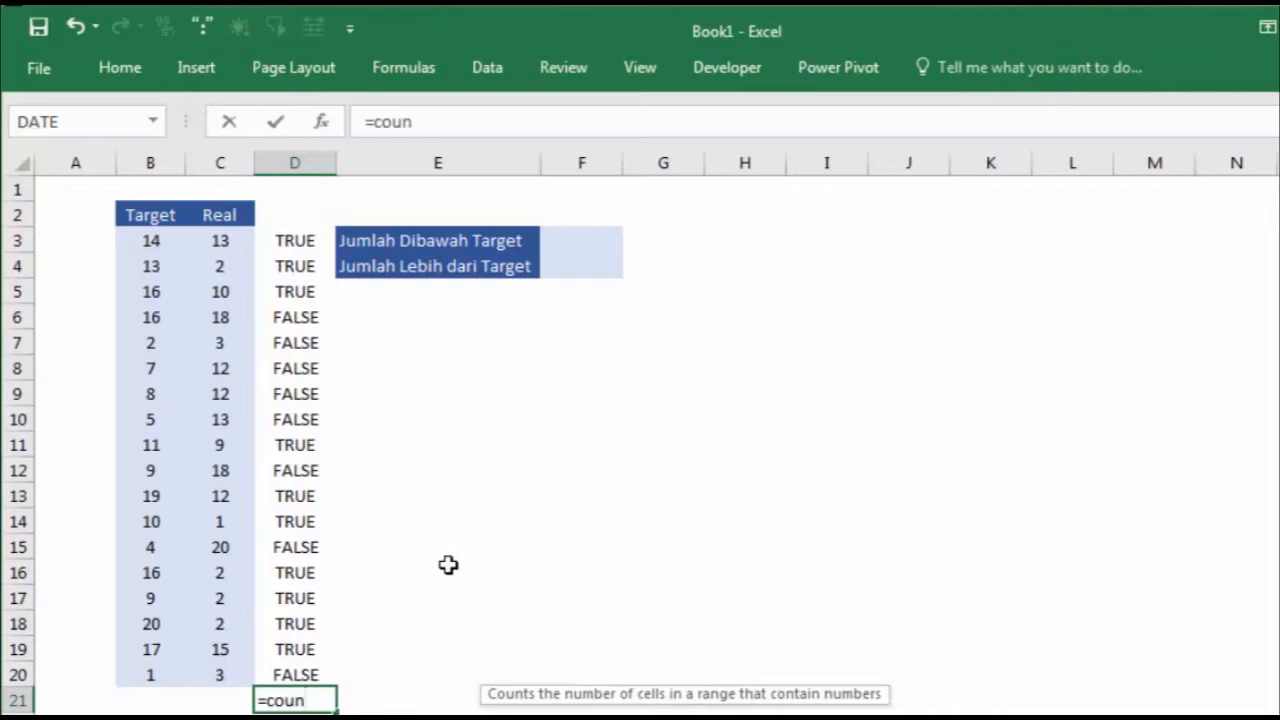
type("ti")
key("Tab")
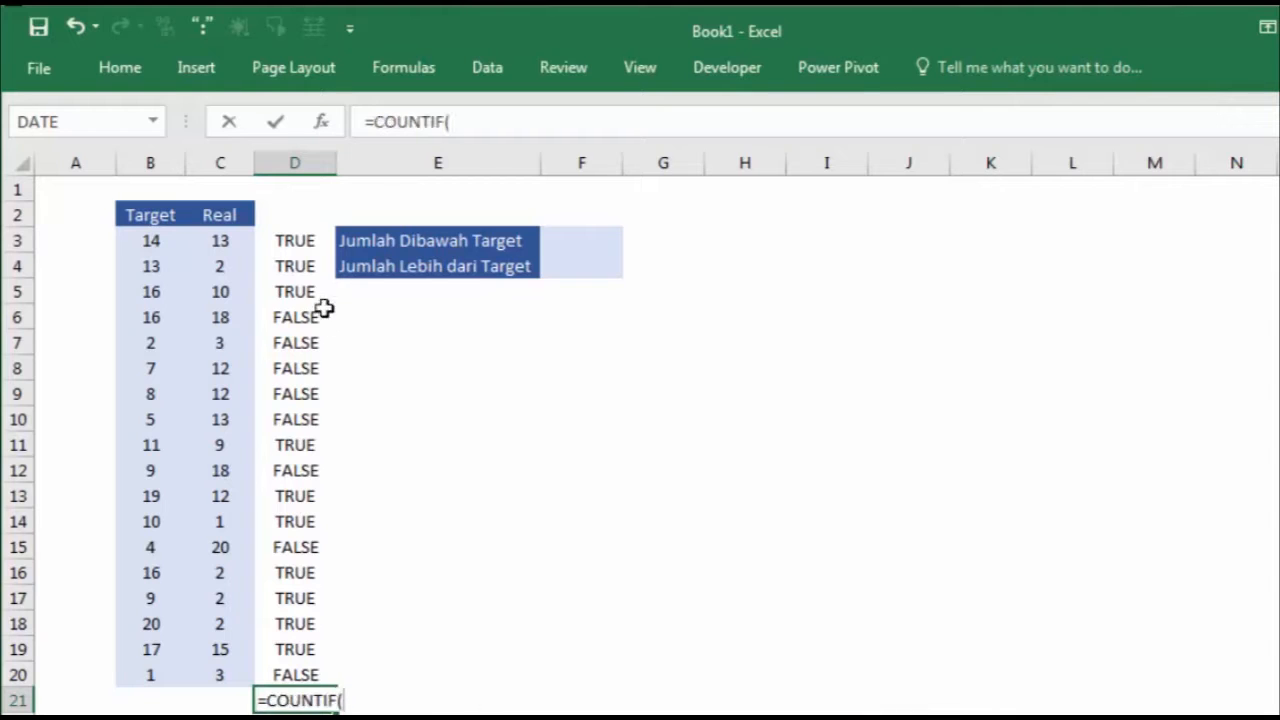
left_click_drag(294, 243, 295, 667)
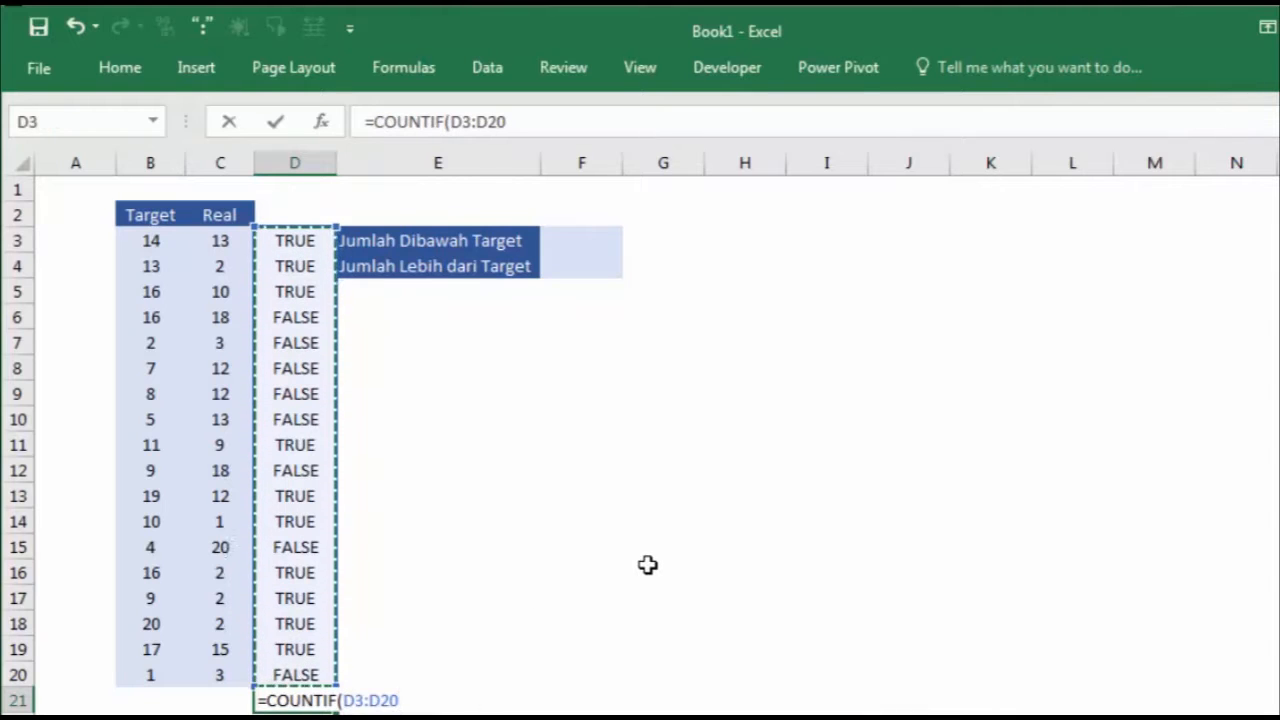
type(";\"true")
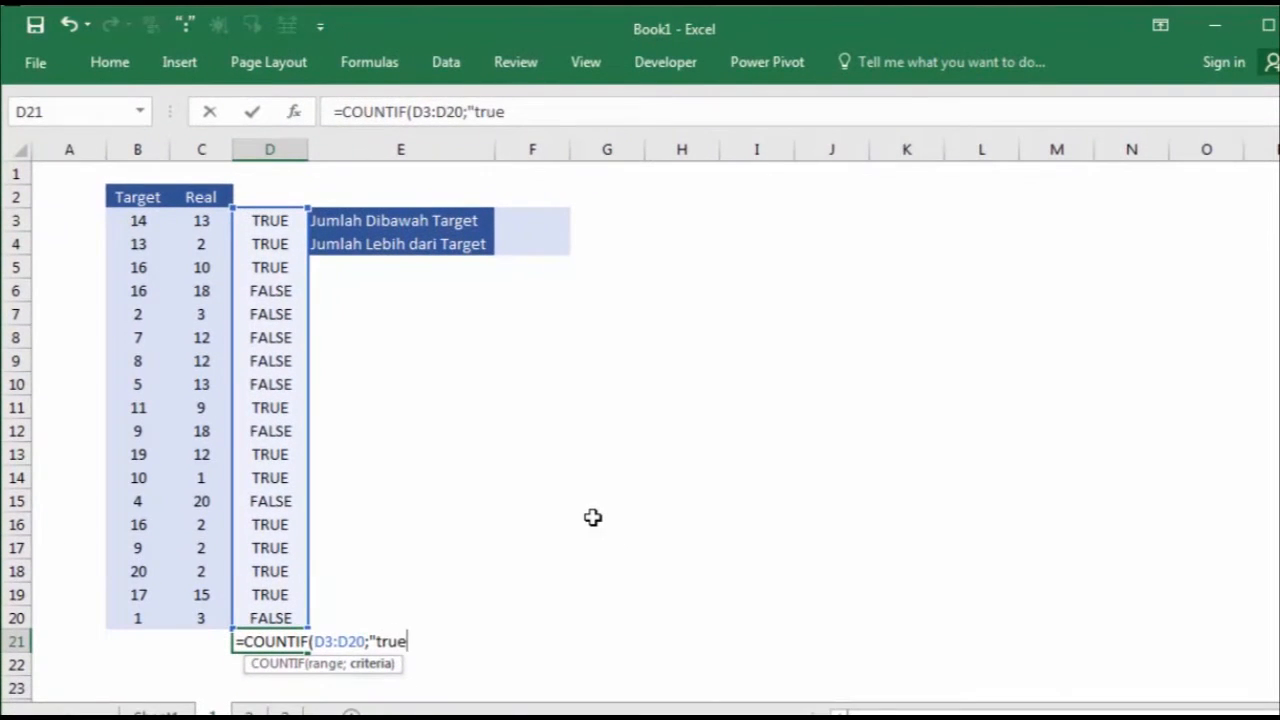
type("\"")
key("Return")
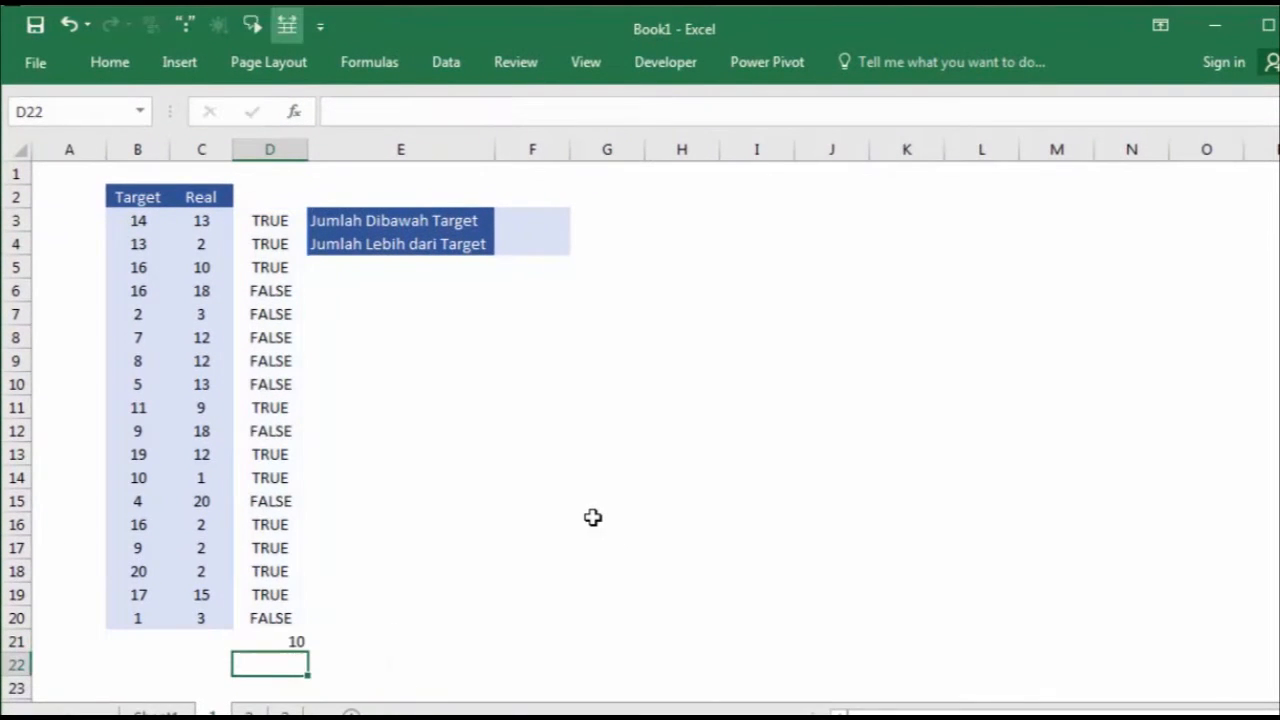
Step: Examine the helper comparisons in D3:D20 and the COUNTIF formula in D21 against the empty Jumlah Dibawah Target cell F3
left_click(297, 642)
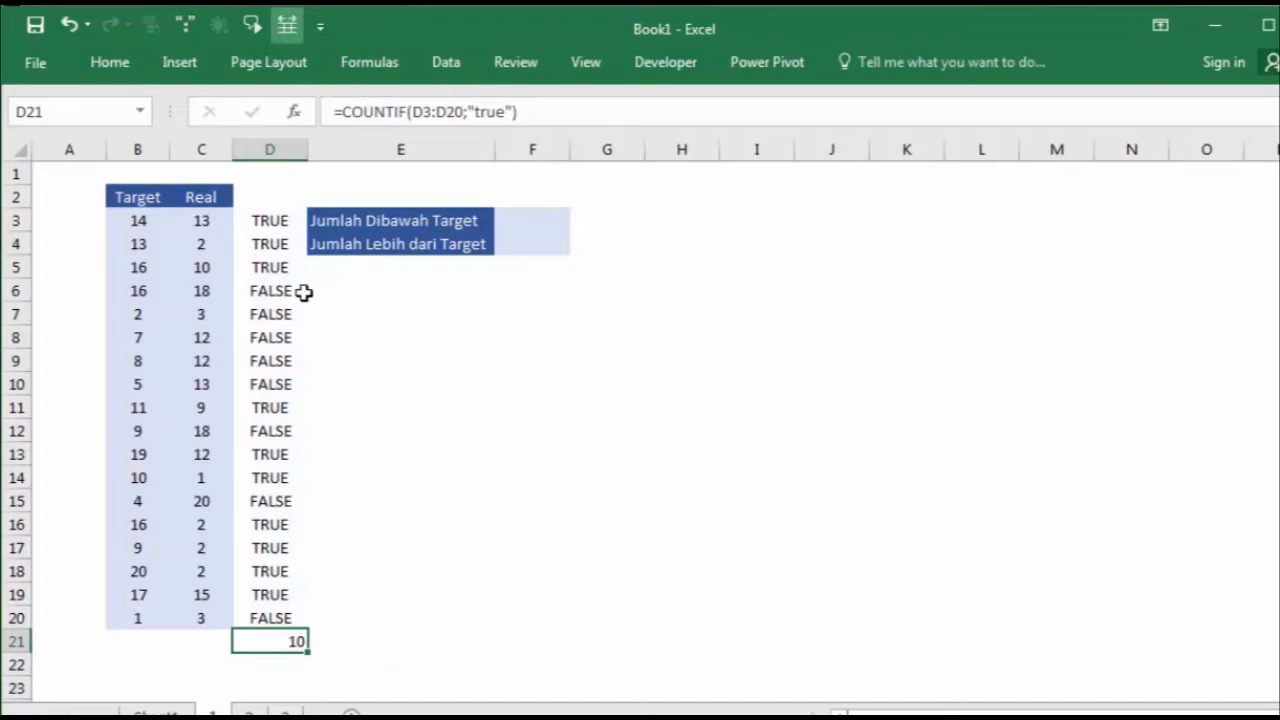
left_click(264, 226)
left_click(270, 245)
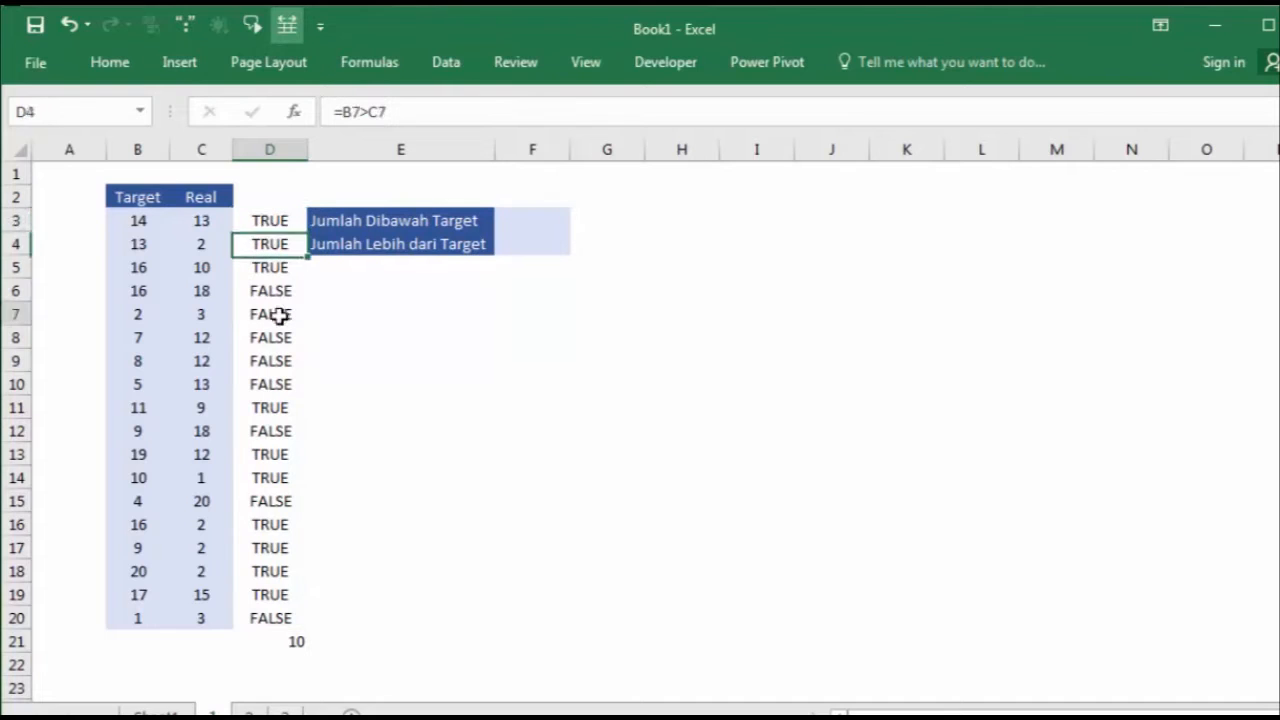
left_click(272, 314)
left_click(275, 407)
left_click(263, 641)
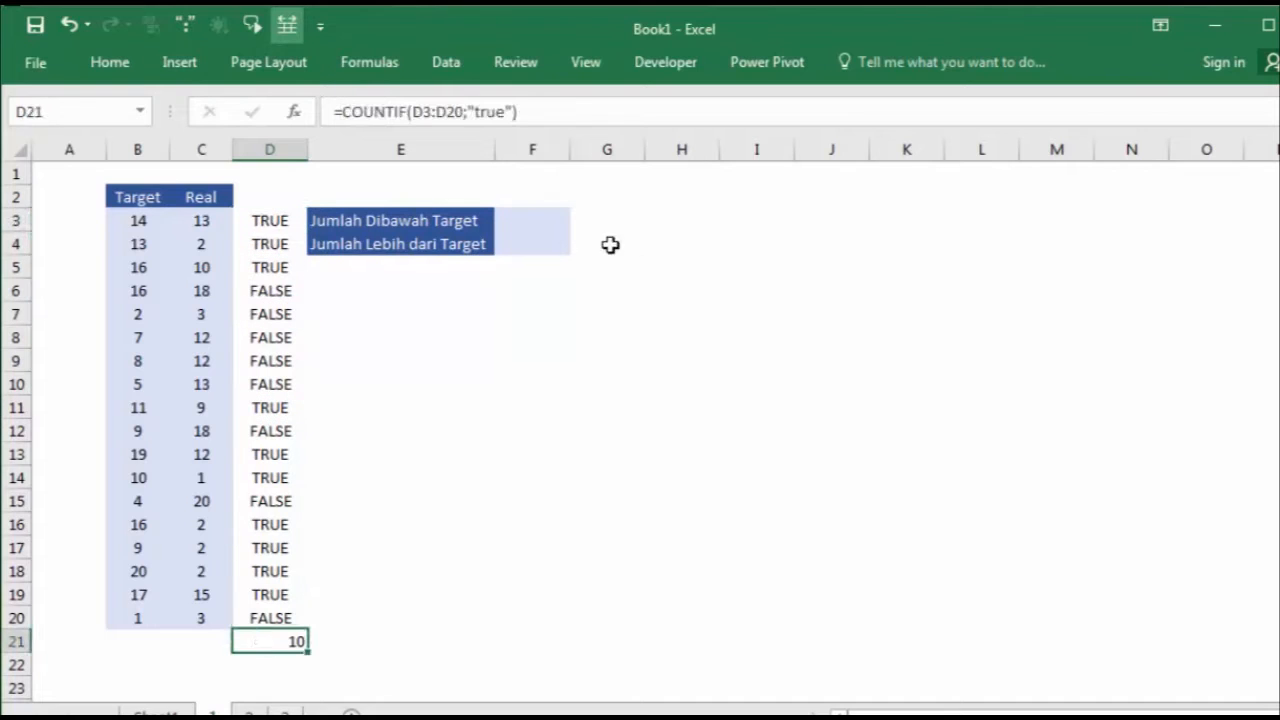
left_click(537, 229)
mouse_move(246, 222)
left_mouse_down()
mouse_move(286, 420)
mouse_move(294, 646)
left_mouse_up()
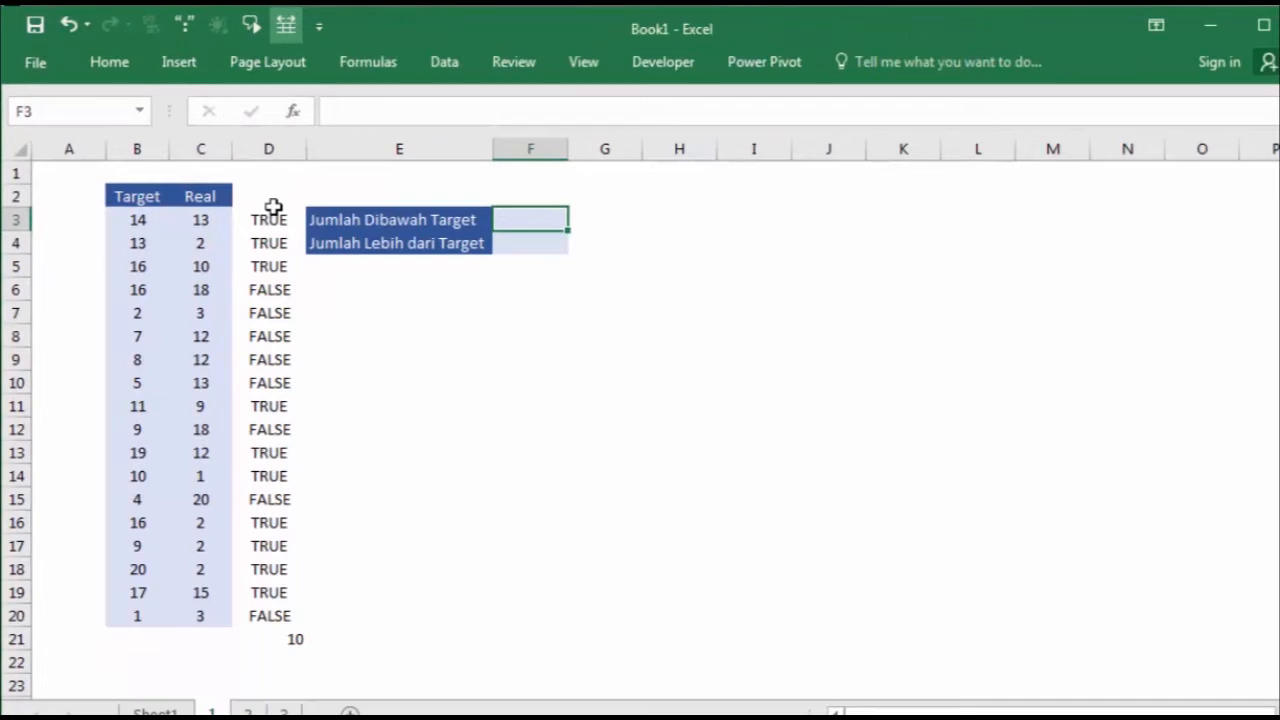
left_click(266, 218)
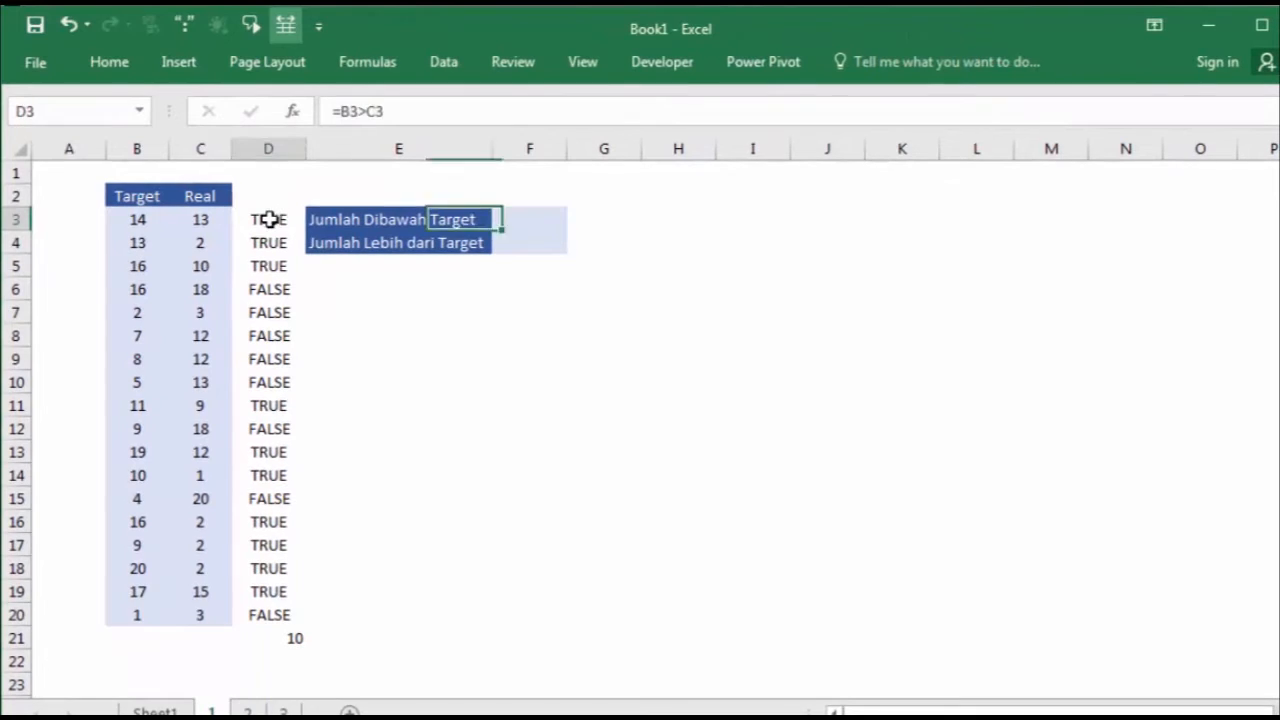
left_click(276, 637)
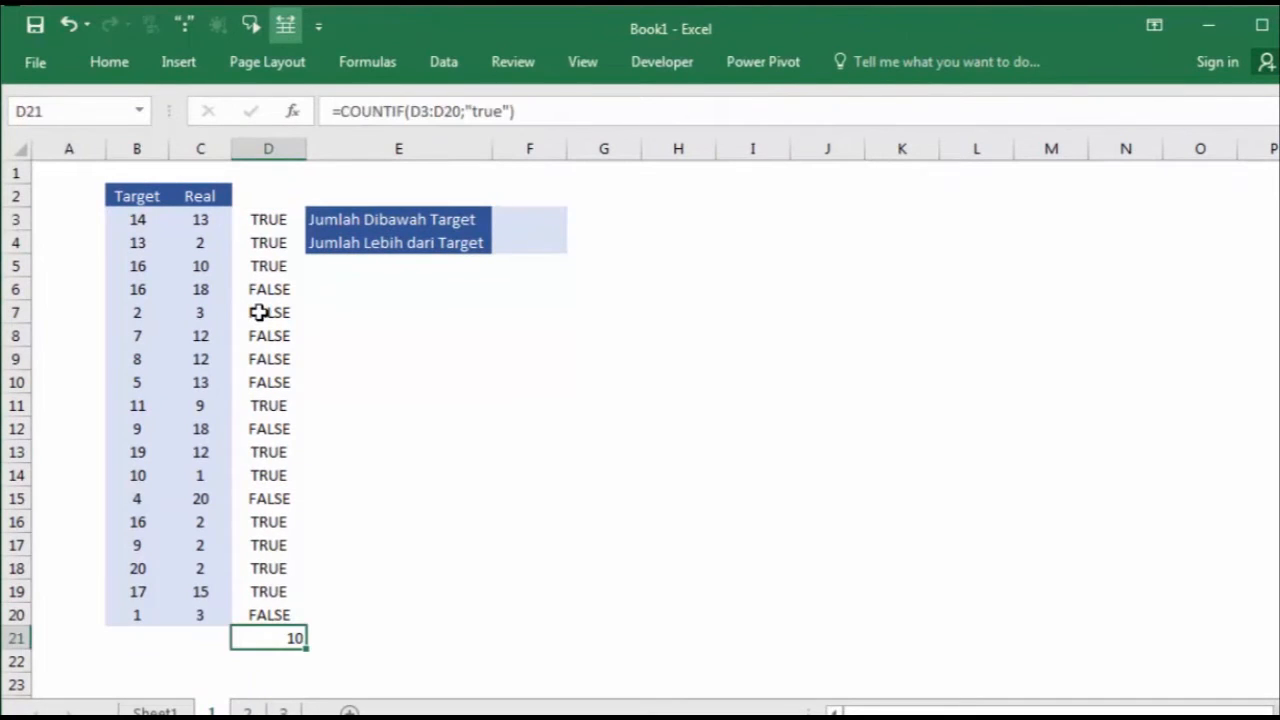
left_click(486, 218)
left_click(531, 219)
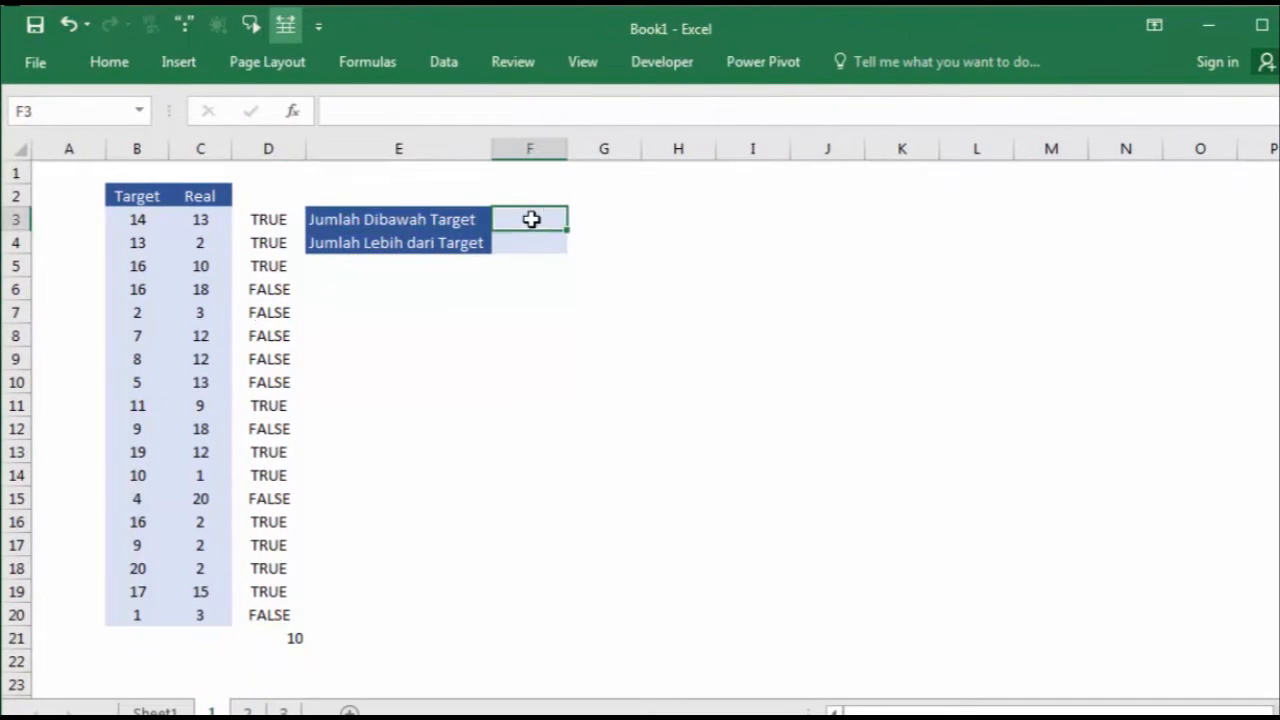
left_click_drag(277, 219, 303, 638)
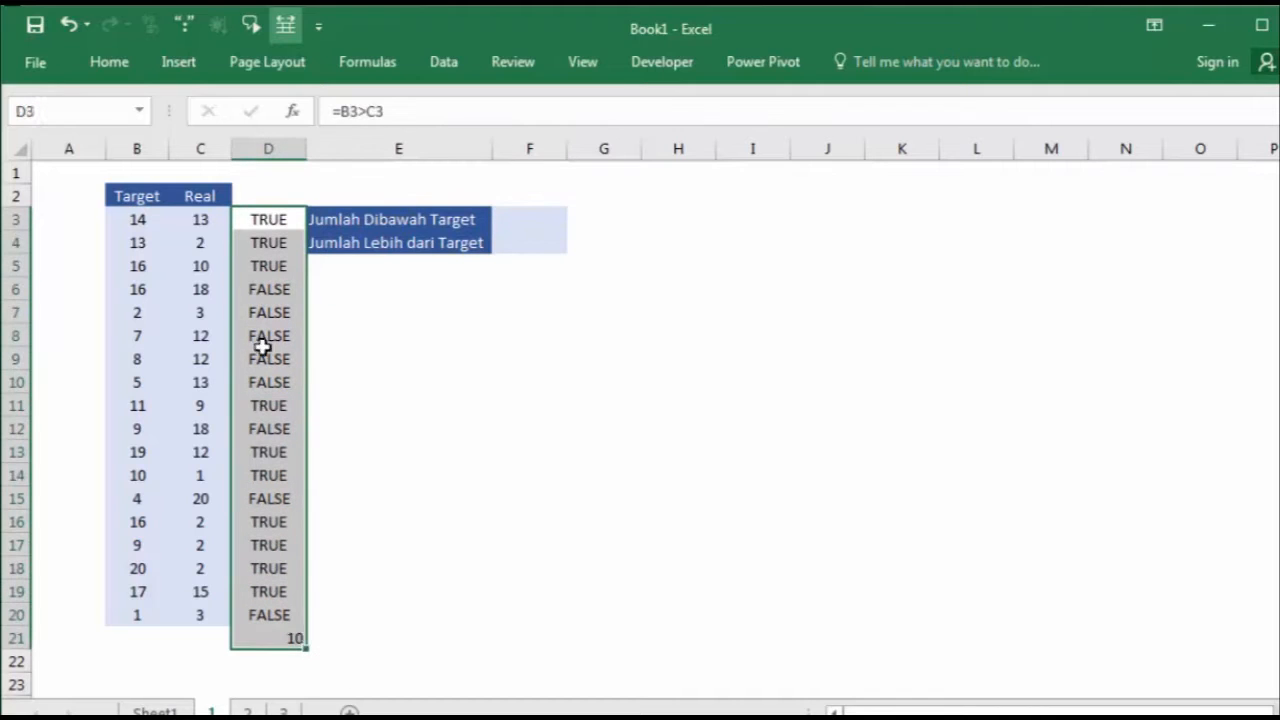
Step: Start a SUM formula in F3 that tests whether the Real values C3:C20 are less than the Target values B3:B20
left_click(531, 218)
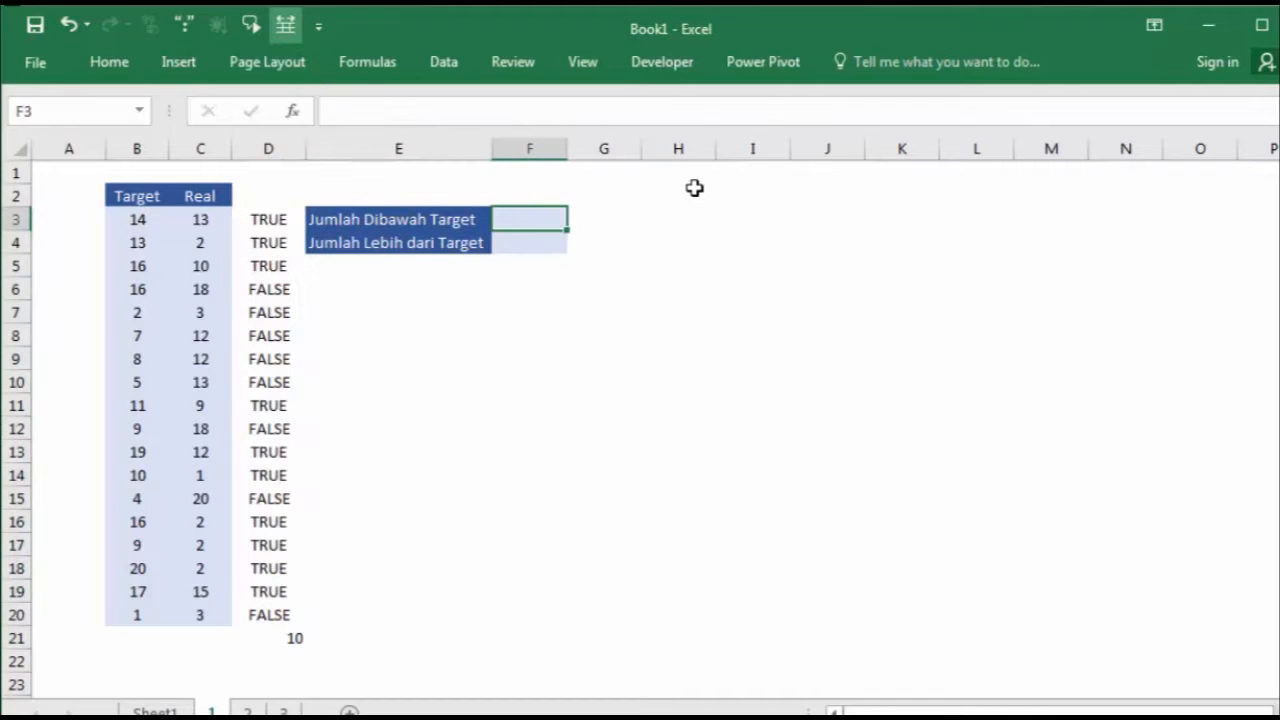
type("=su")
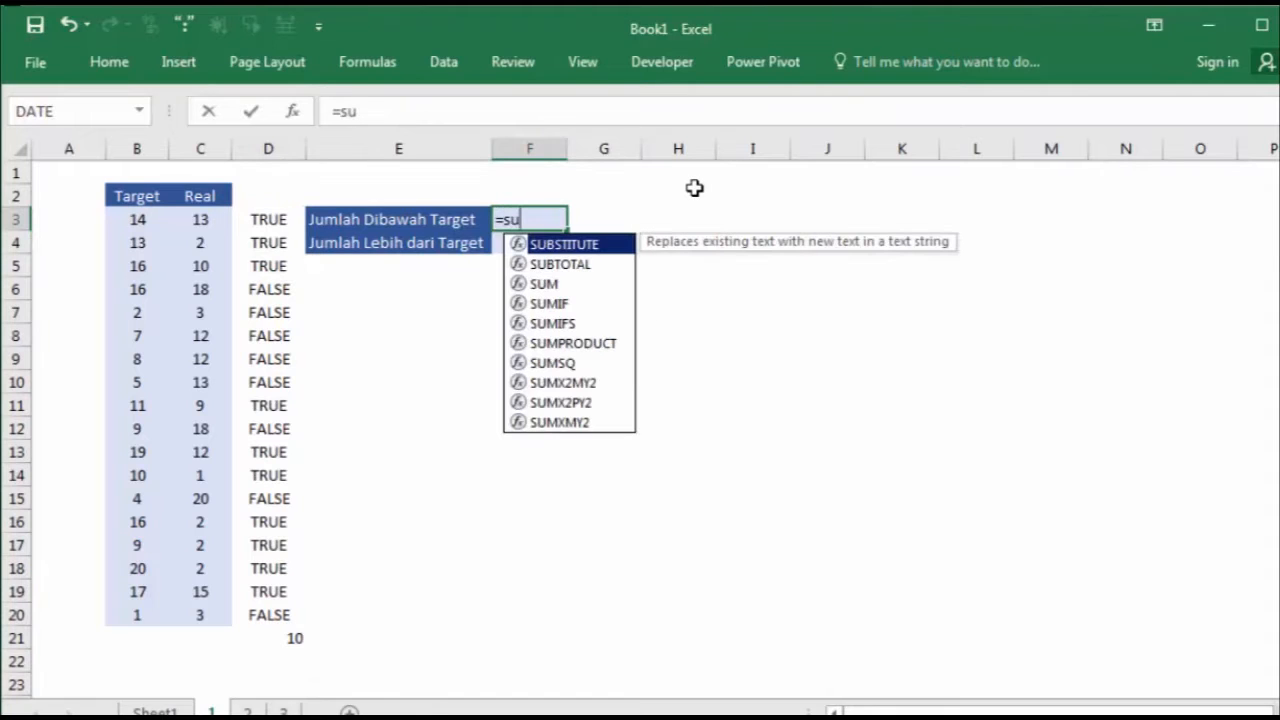
type("m")
key("Tab")
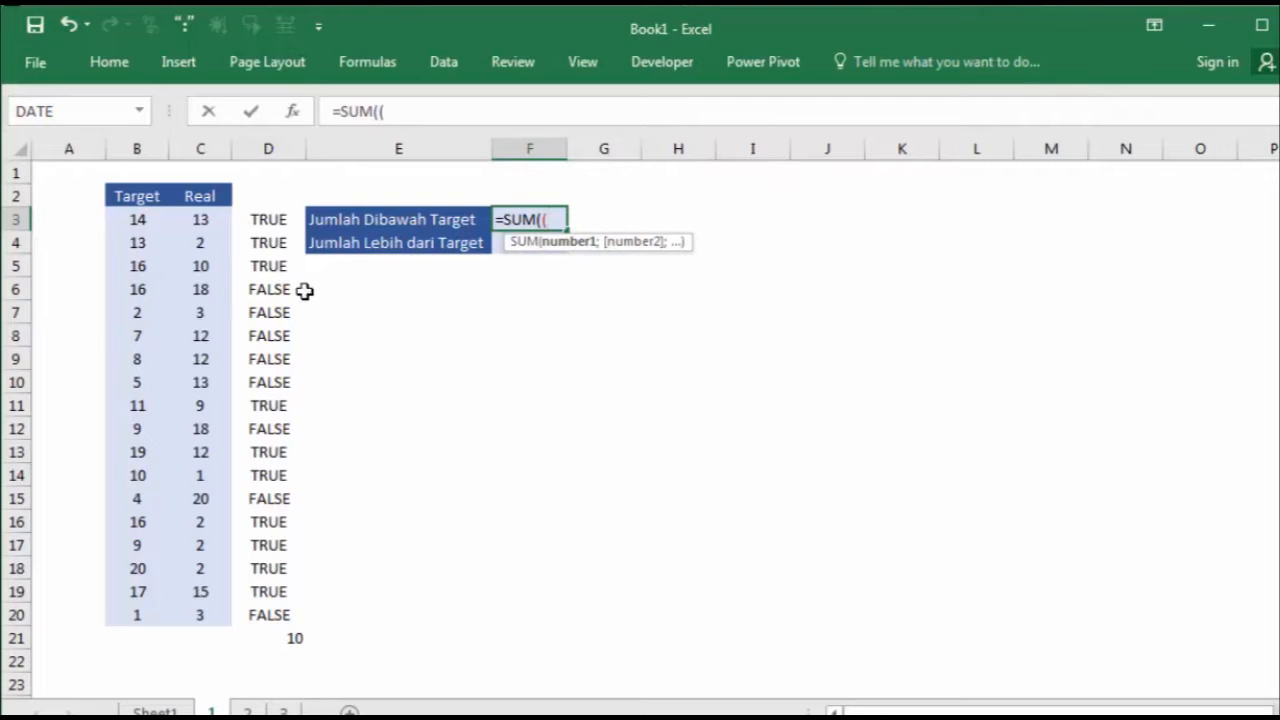
type("(")
left_click_drag(190, 224, 192, 614)
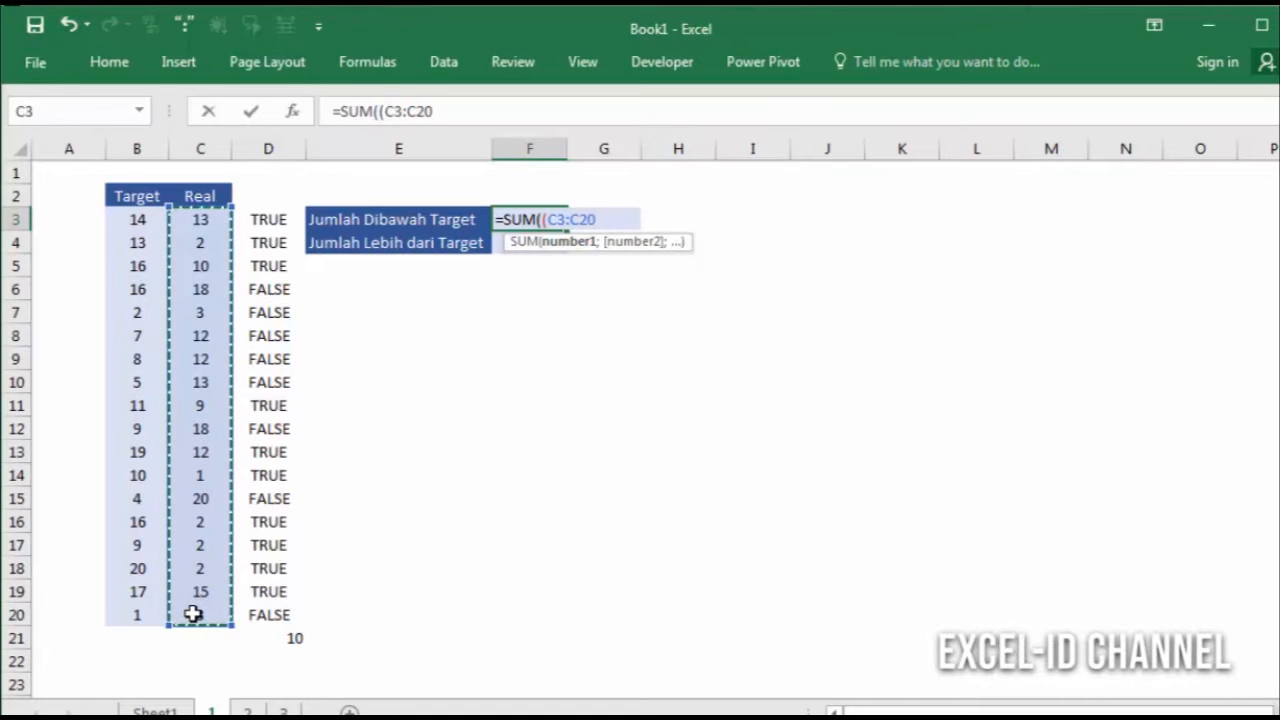
type("<")
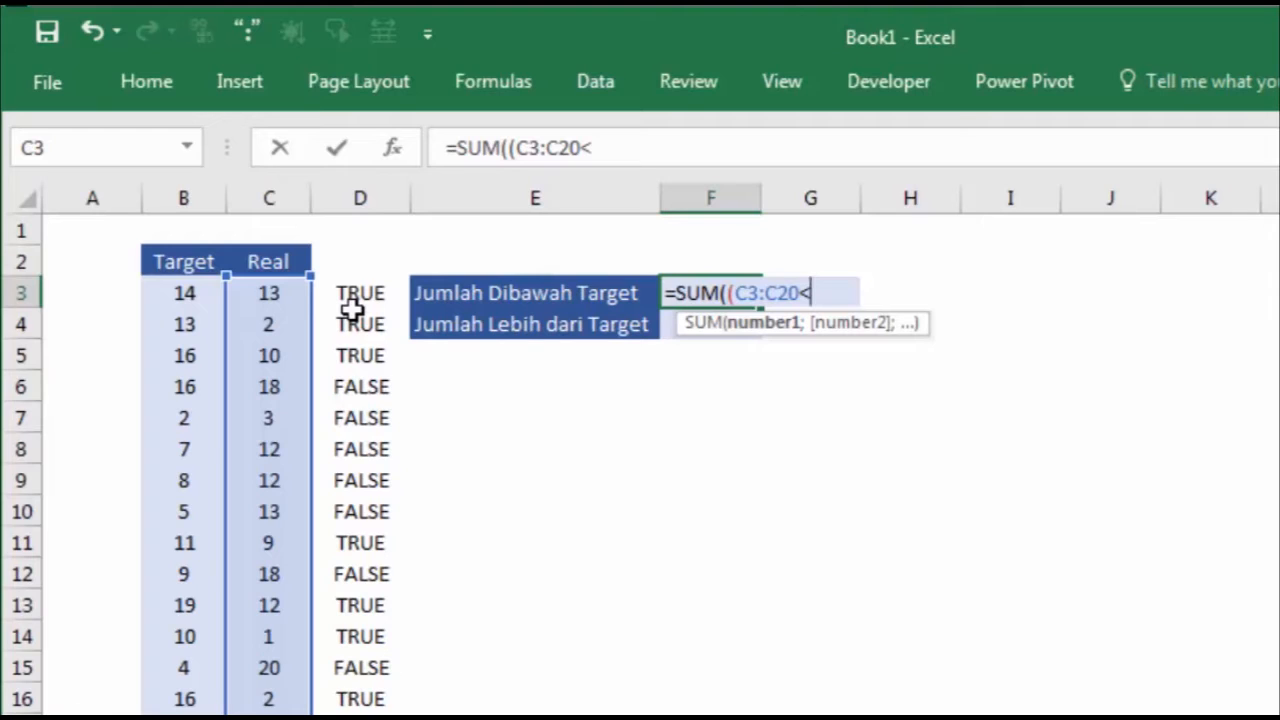
left_click_drag(175, 290, 182, 714)
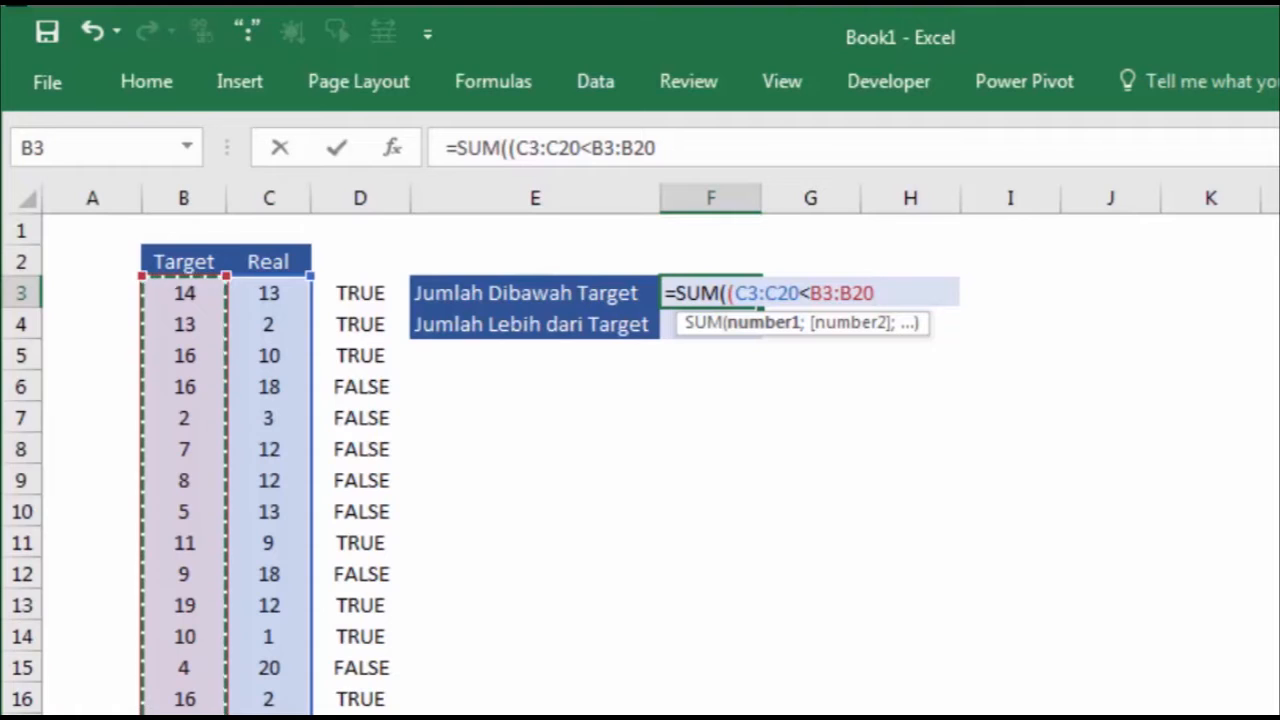
Step: Multiply the test by (C3:C20>0) and enter =SUM((C3:C20<B3:B20)*(C3:C20>0)) as an array formula, accepting the proposed parenthesis correction
type(")*")
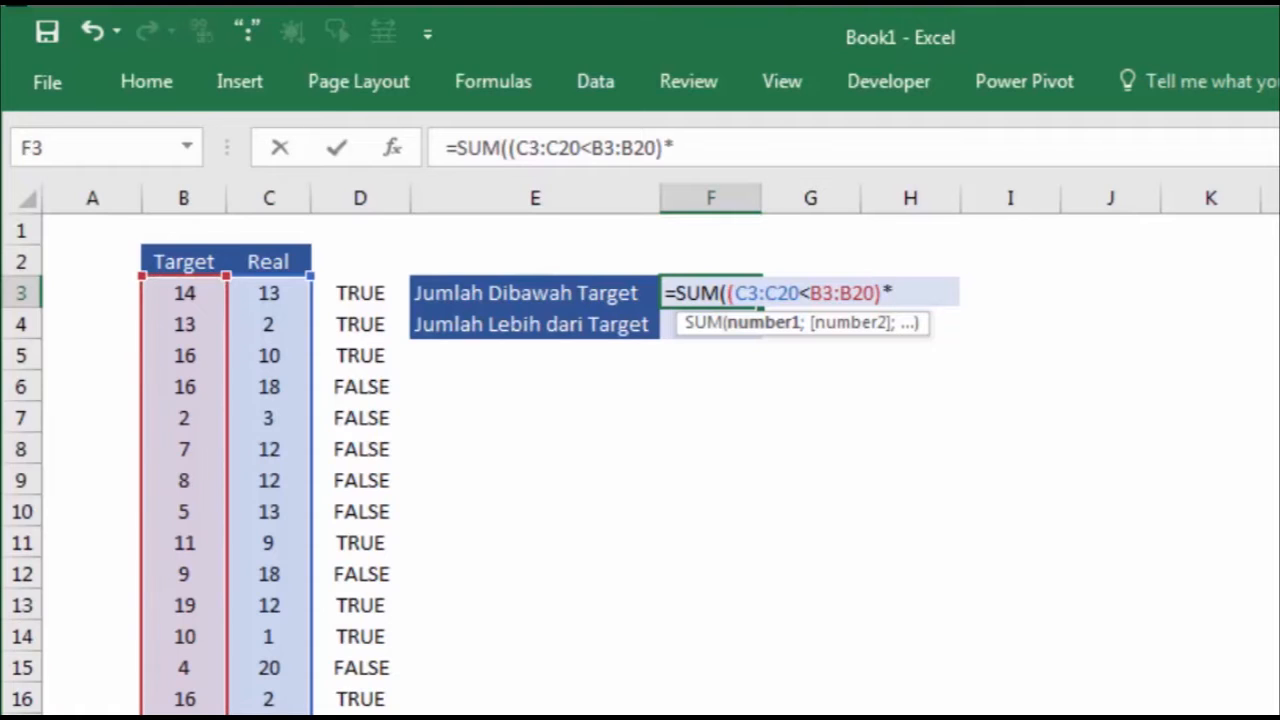
left_click_drag(266, 294, 272, 716)
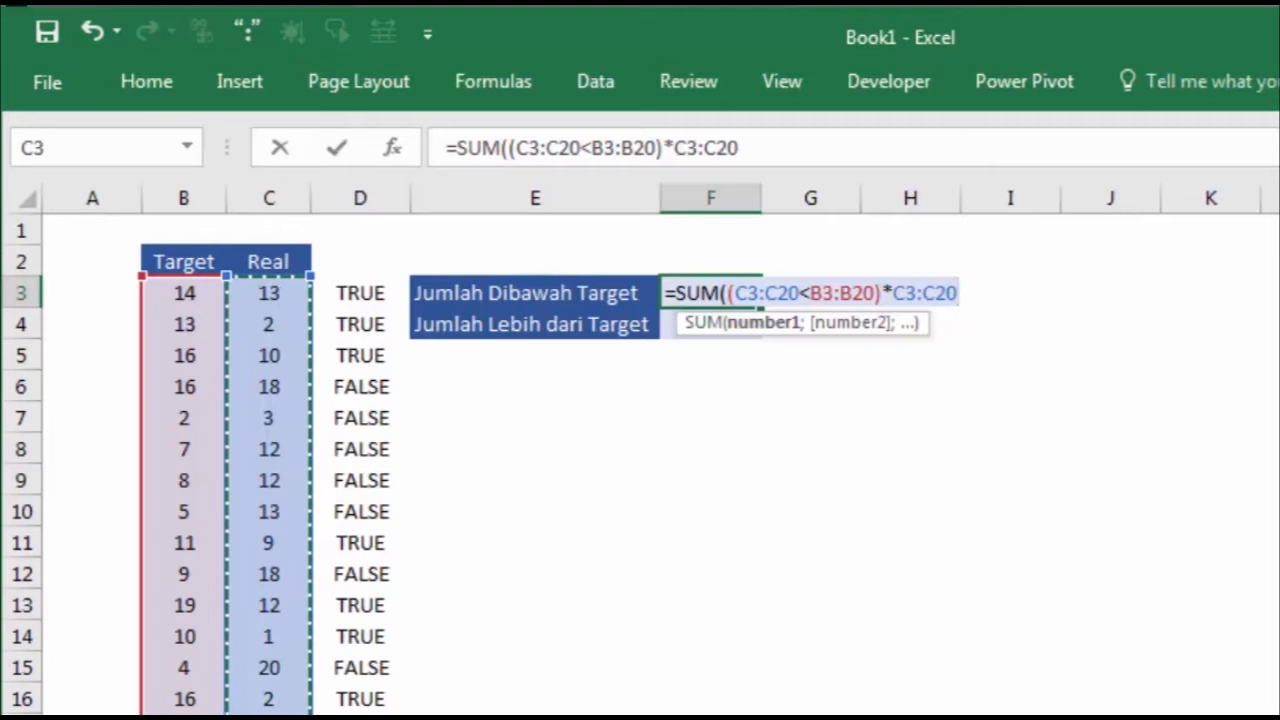
type(">0")
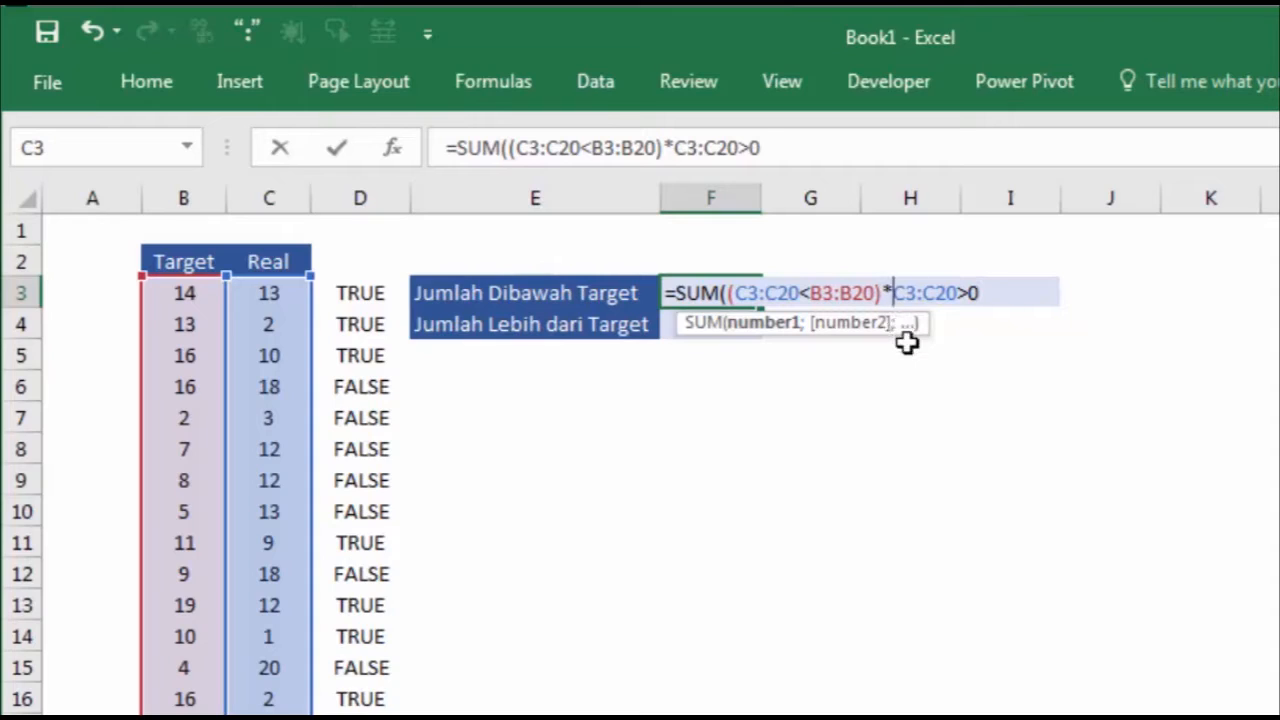
type("(")
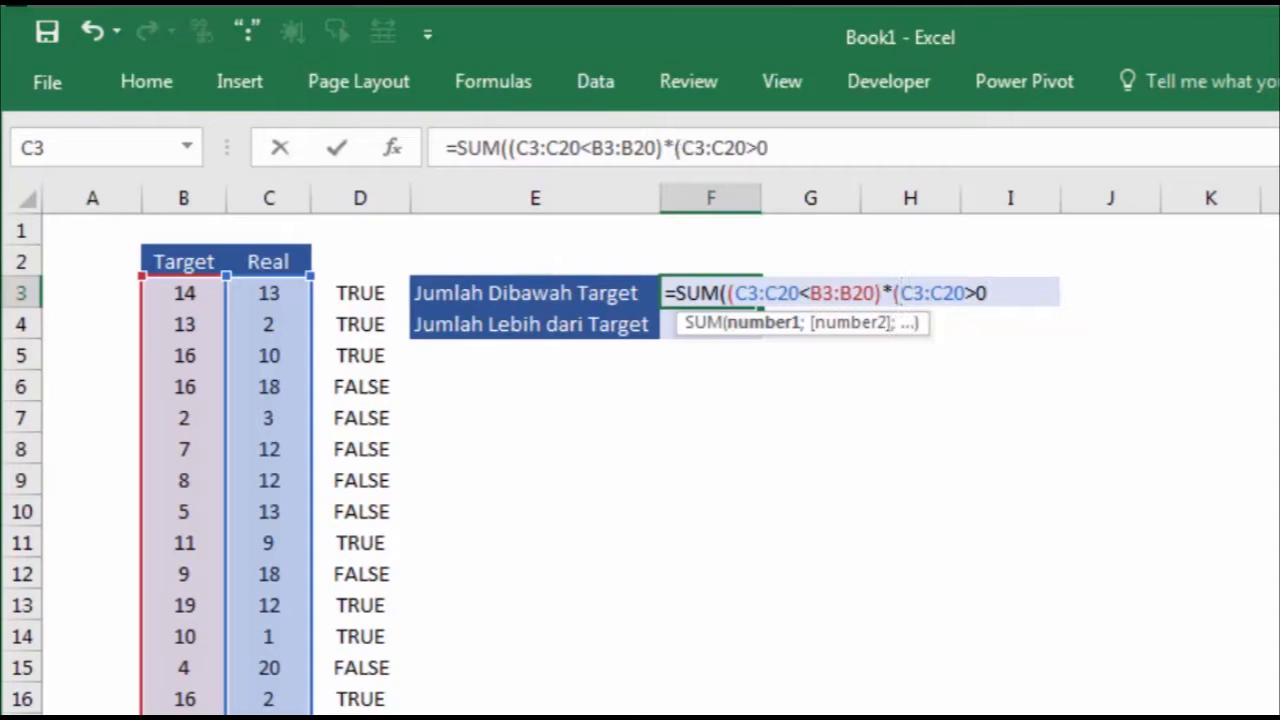
key("Return")
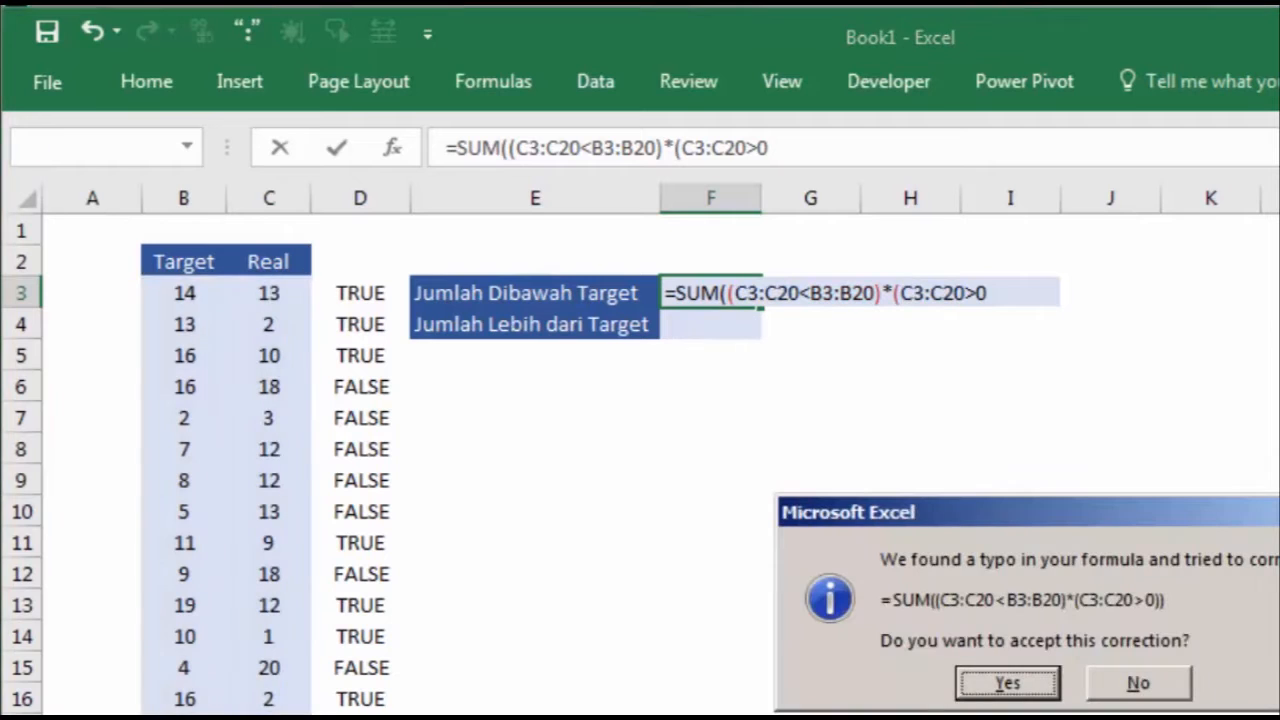
left_click_drag(1214, 514, 1027, 417)
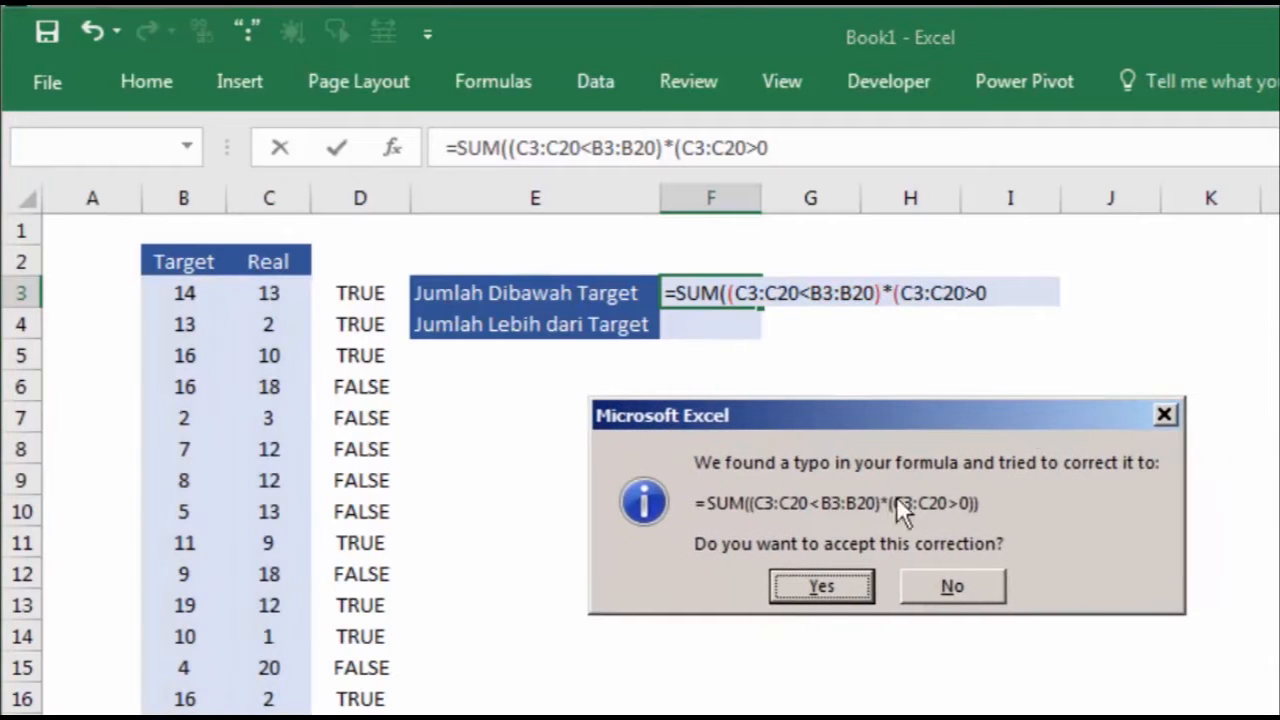
left_click(821, 587)
Step: Compare the COUNTIF formula in D21 and the helper formulas in column D with the array formula in F3
left_click(313, 679)
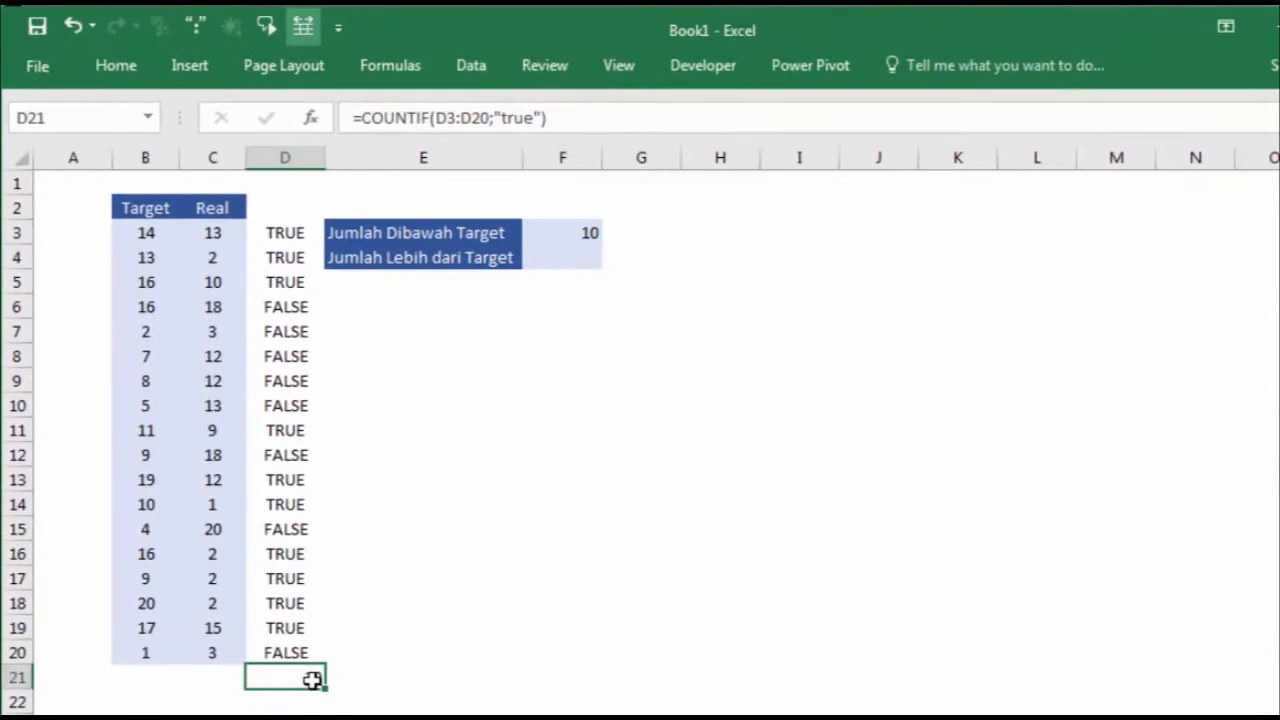
left_click(285, 257)
left_click(285, 331)
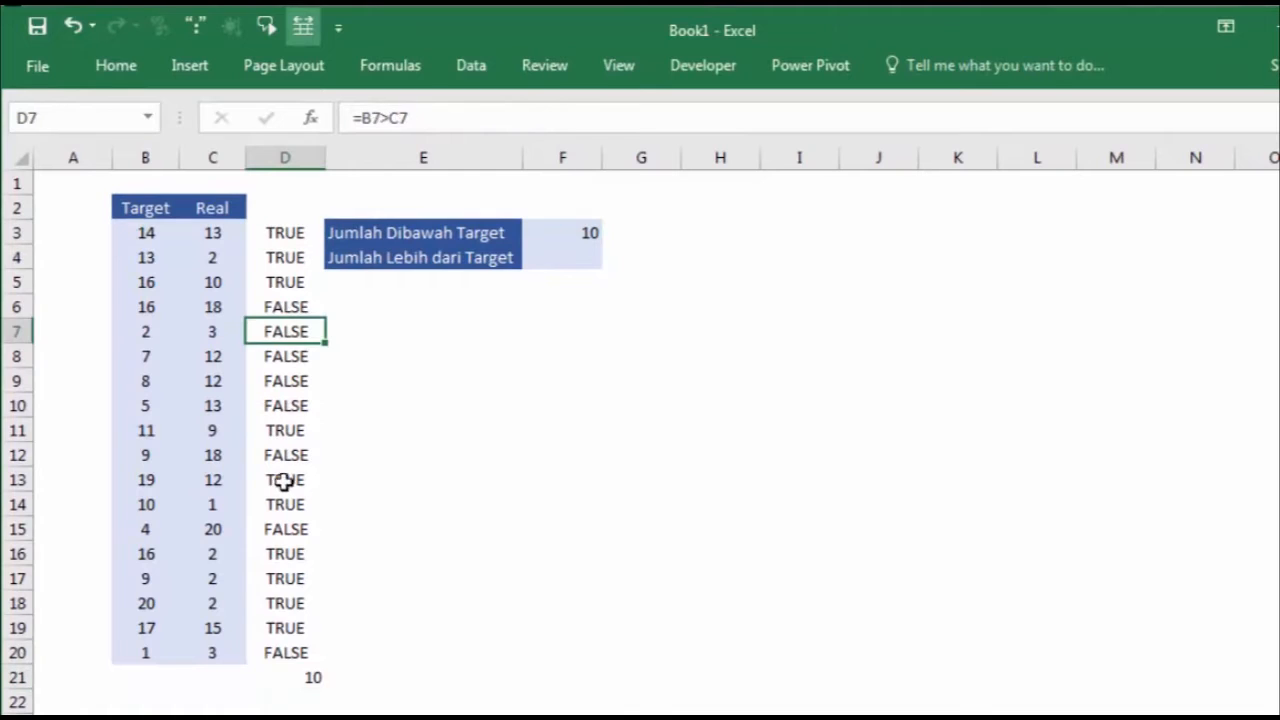
left_click(285, 479)
left_click(285, 603)
left_click(285, 648)
left_click(258, 381)
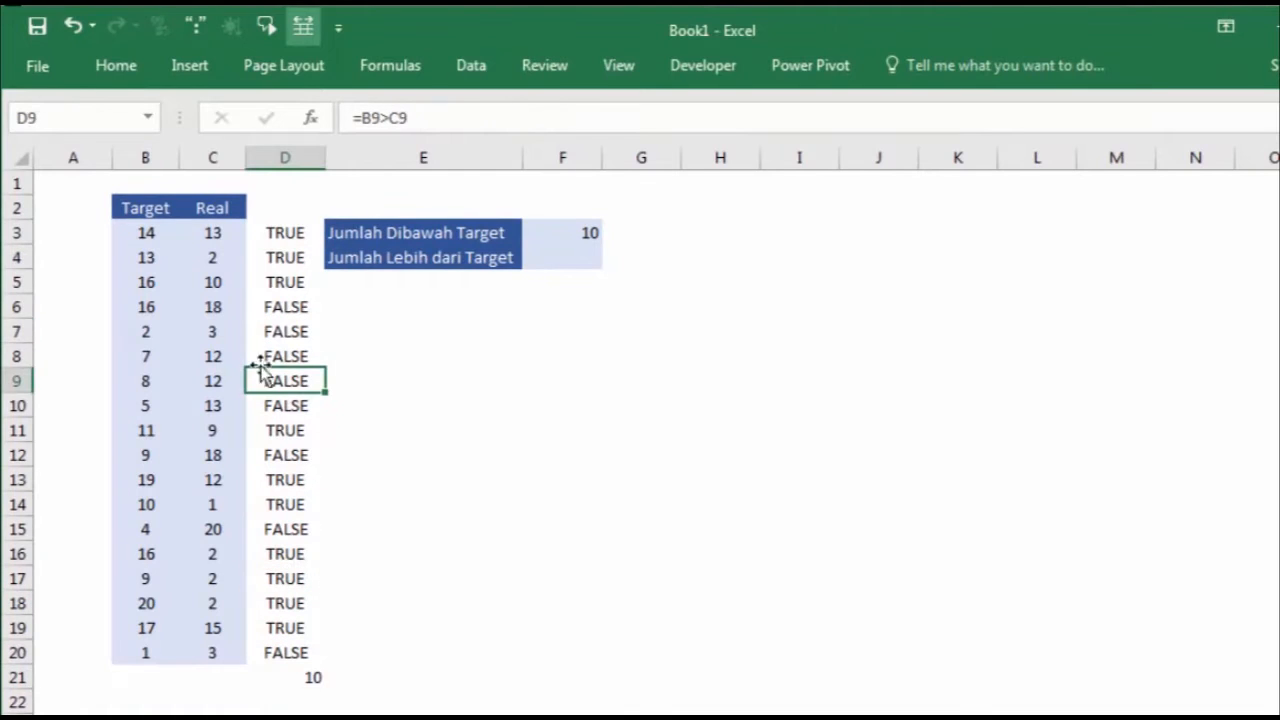
left_click(288, 255)
double_click(289, 228)
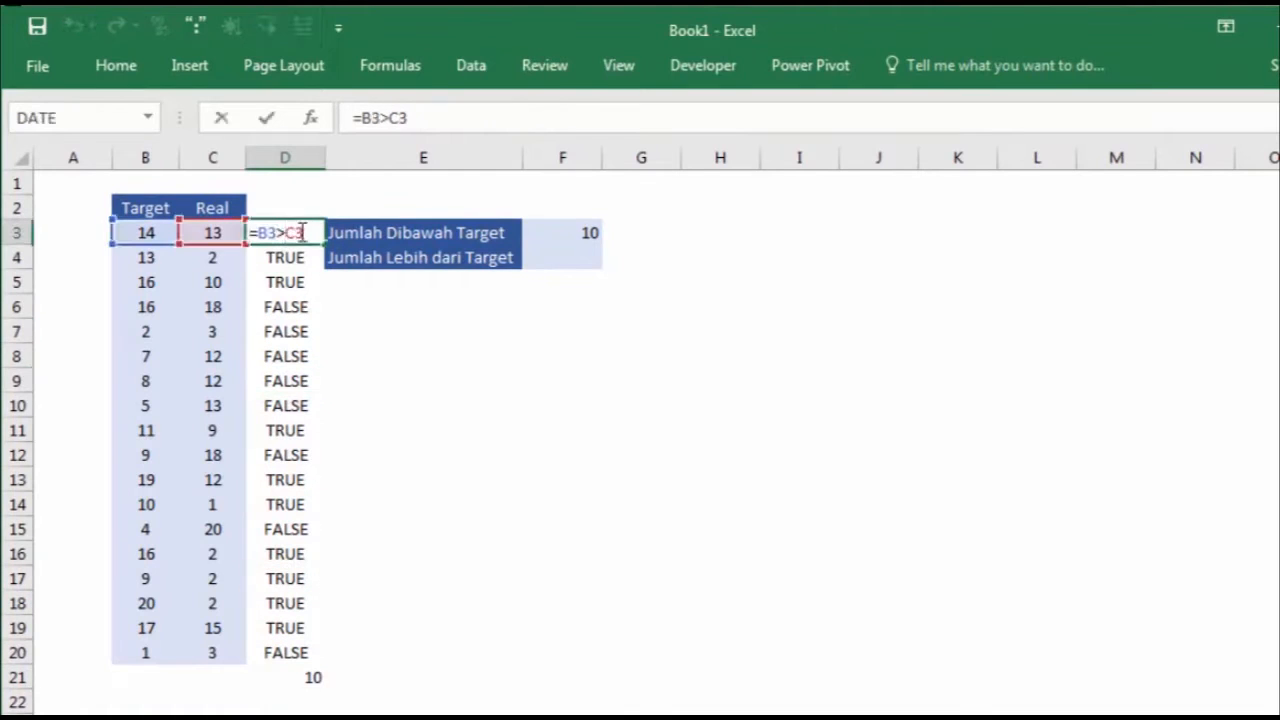
key("Return")
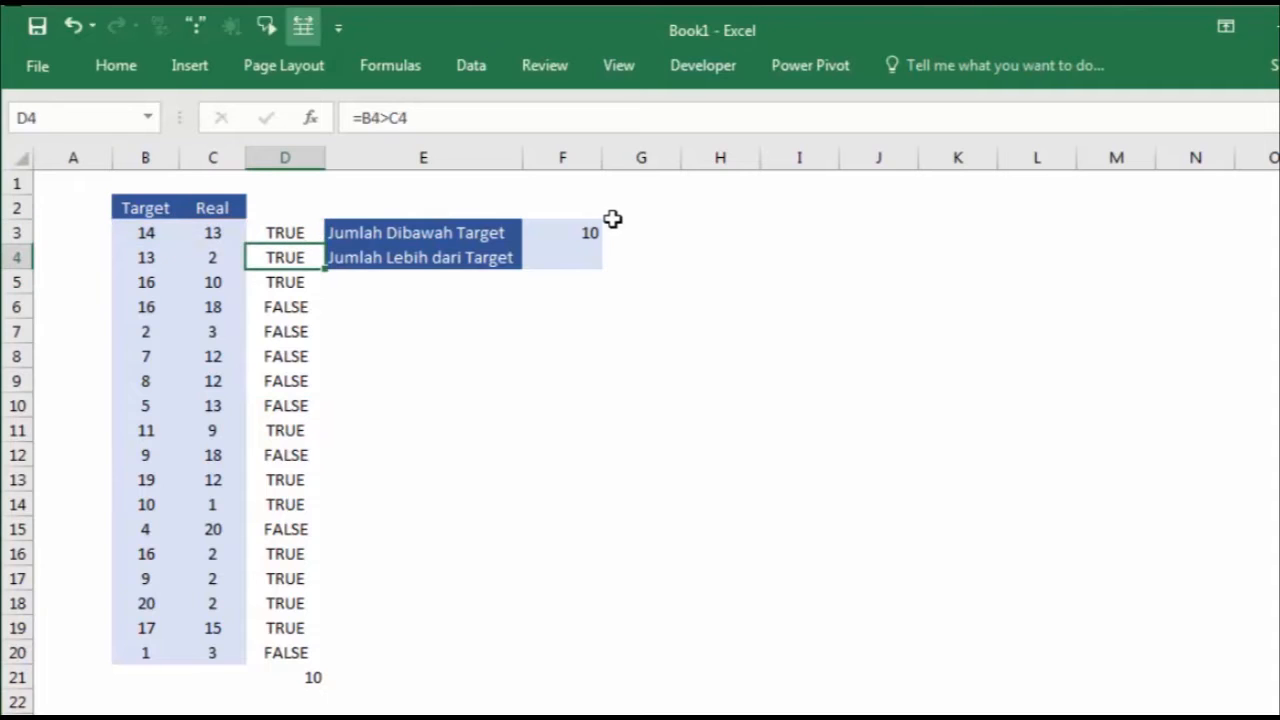
left_click(591, 228)
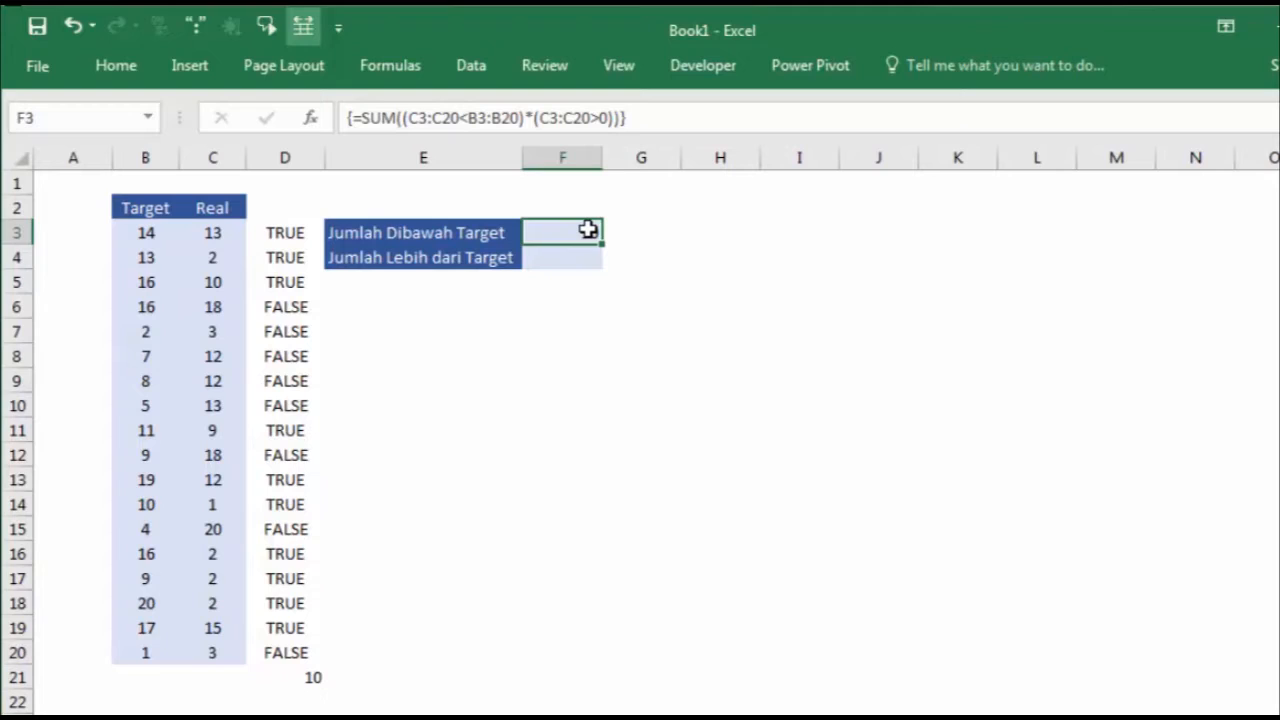
left_click(644, 297)
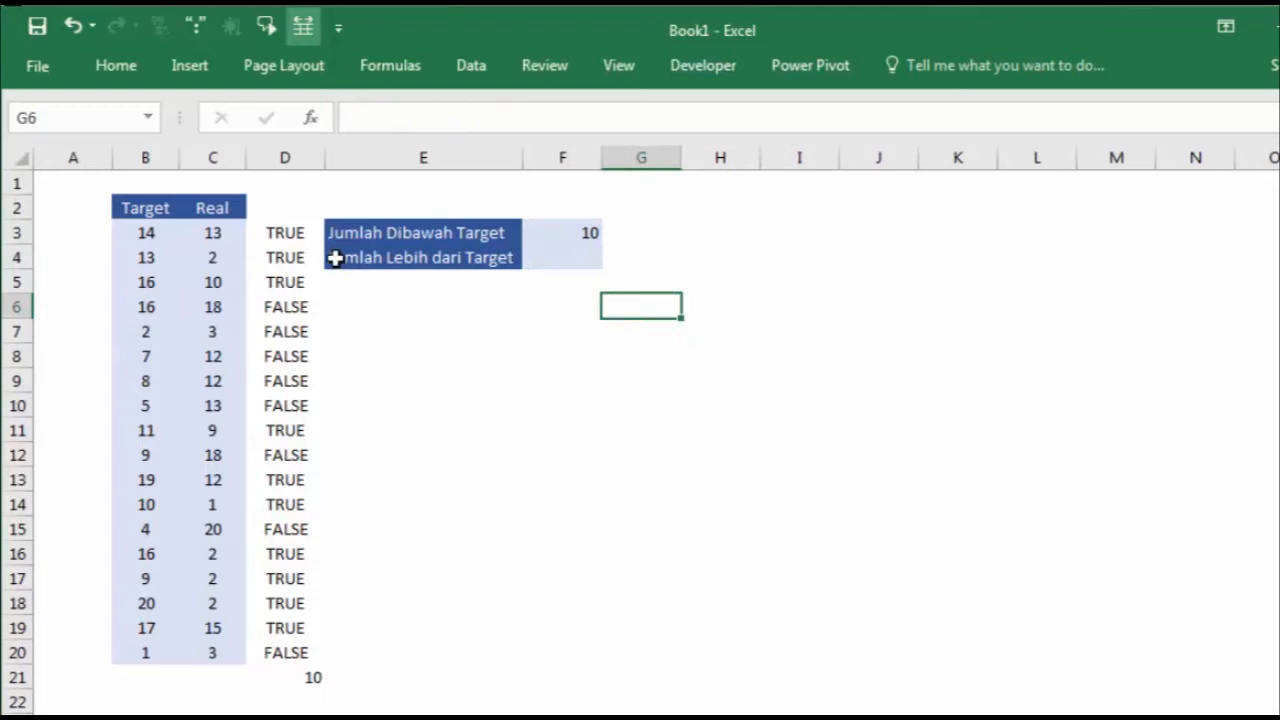
Step: Change the helper formula in D3 to =B3<C3 and copy it down through D20
left_click(287, 233)
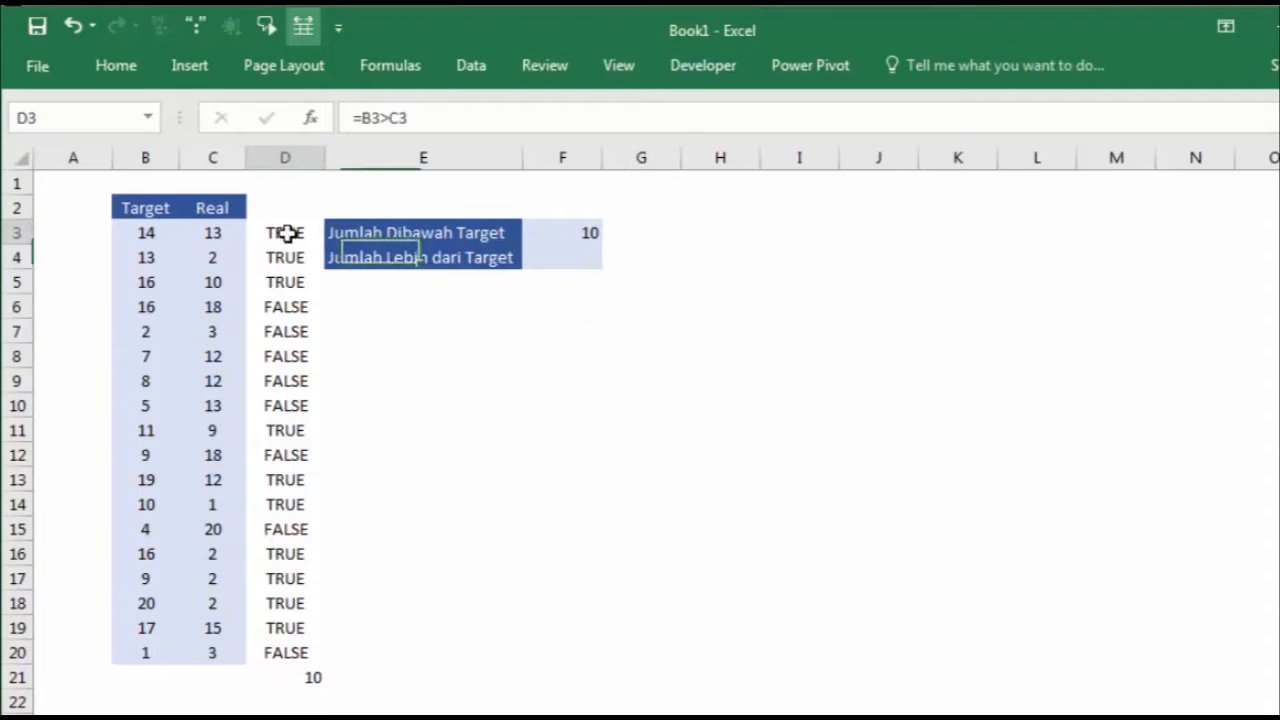
double_click(286, 233)
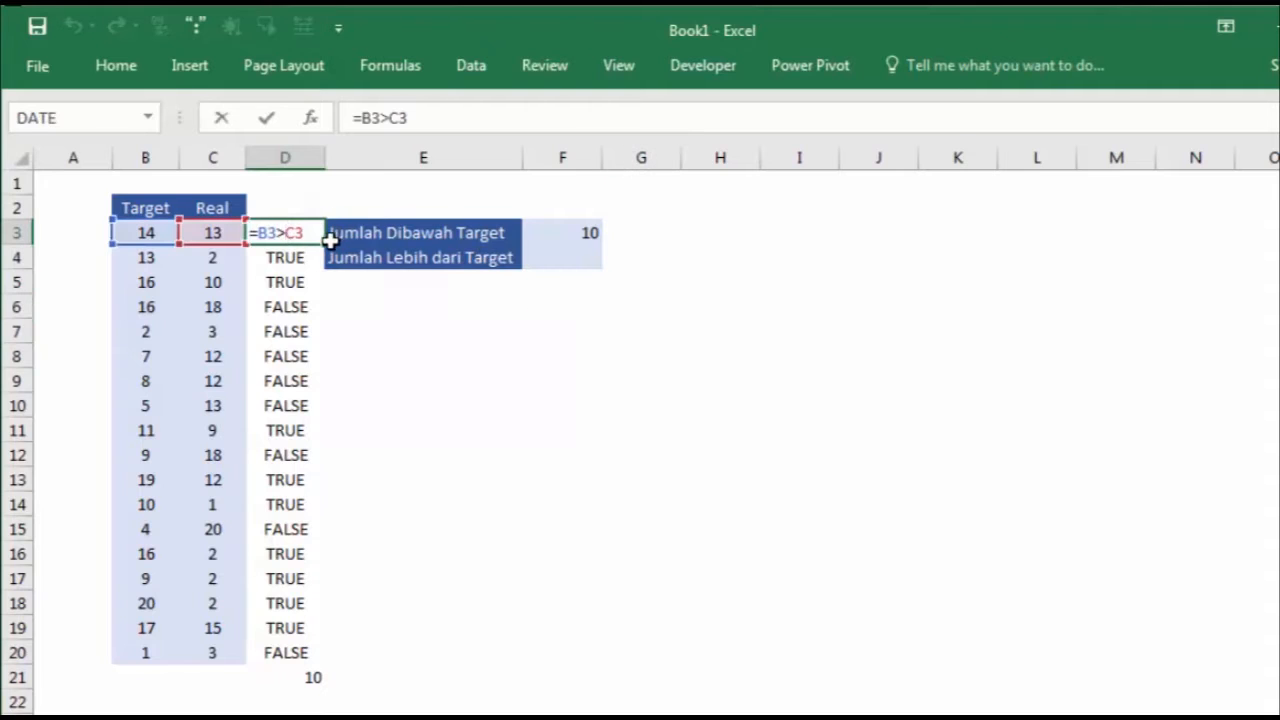
key("BackSpace")
type("<")
key("Return")
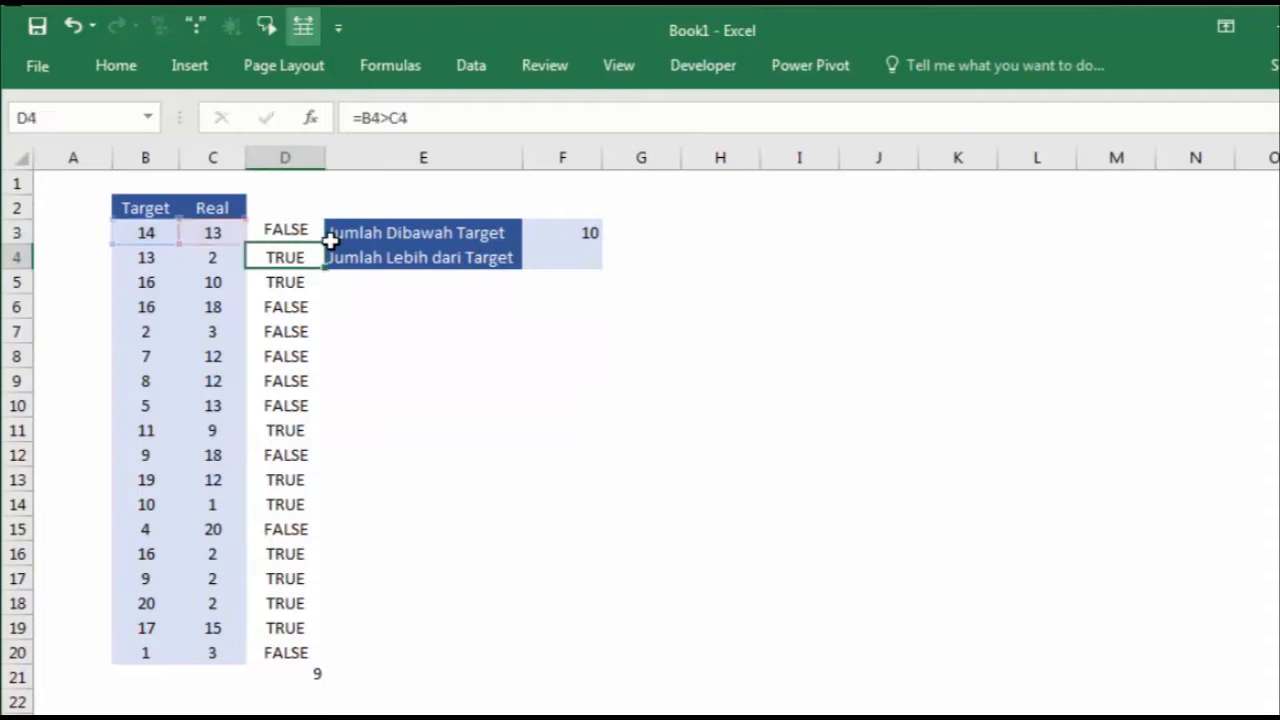
left_click(301, 231)
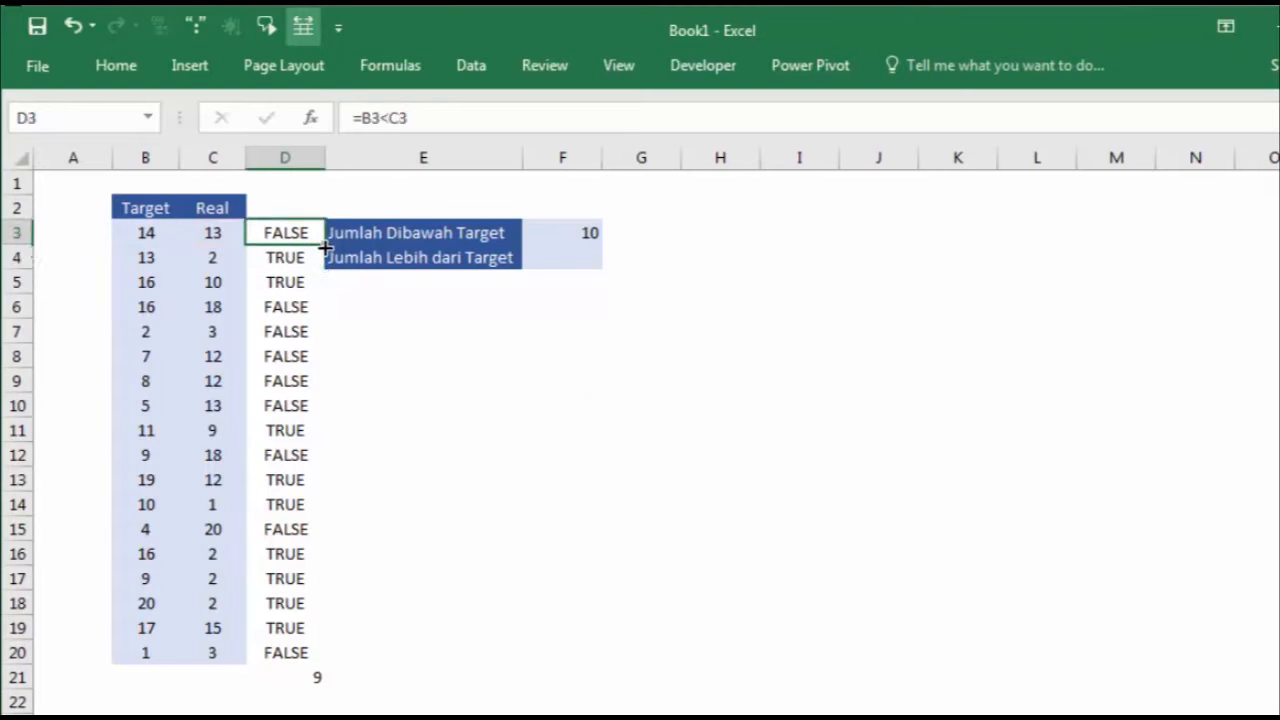
left_click_drag(325, 247, 329, 662)
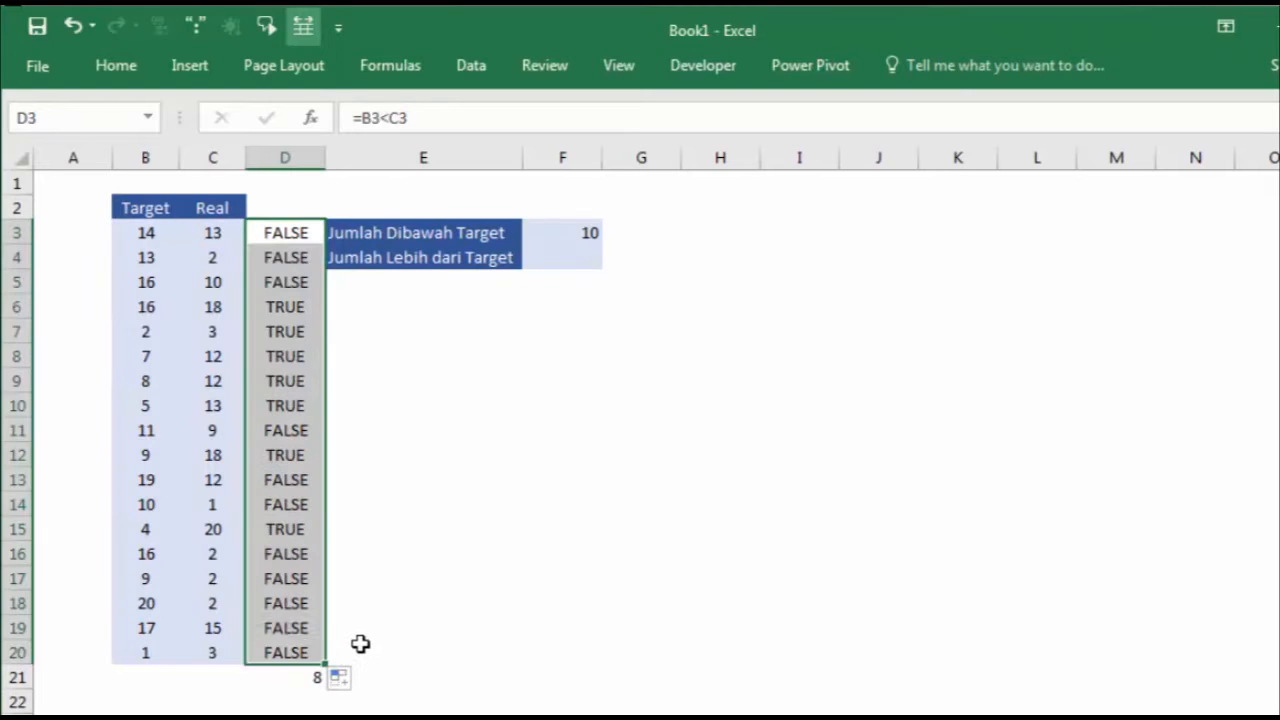
Step: Check the COUNTIF in D21 and compare row 6's helper result with its Target and Real values
left_click(318, 678)
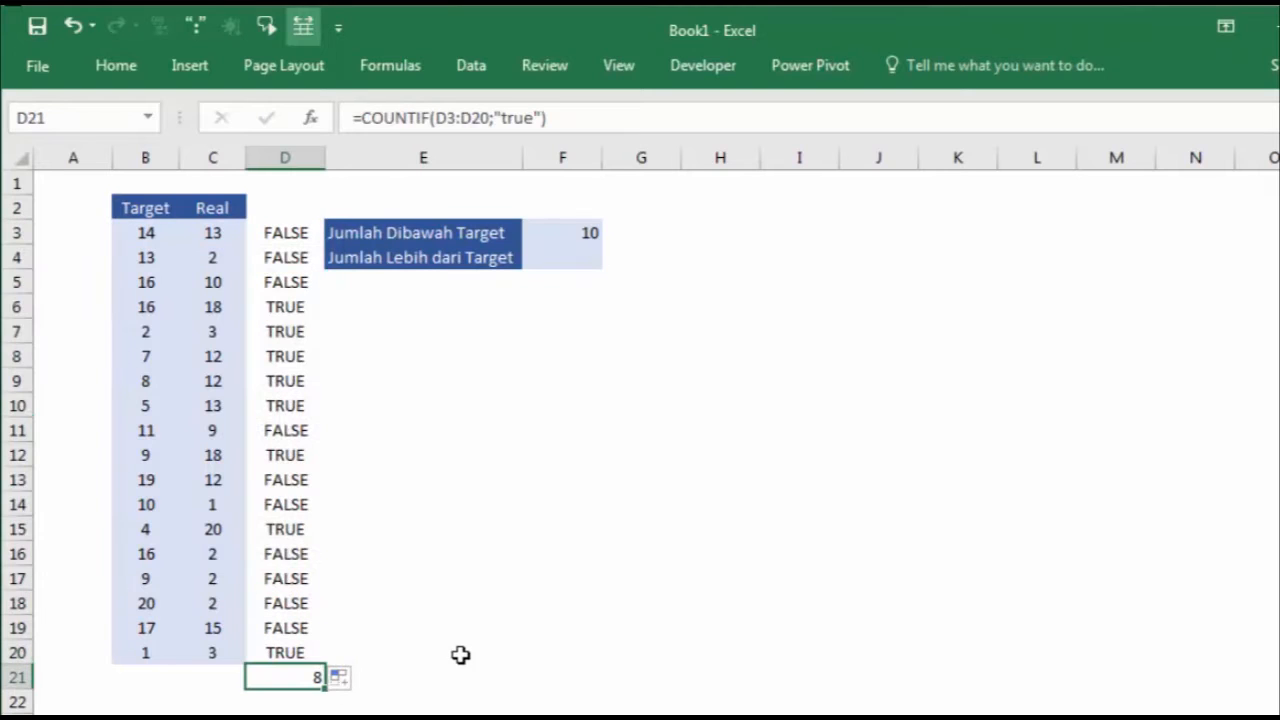
left_click(296, 311)
left_click(141, 312)
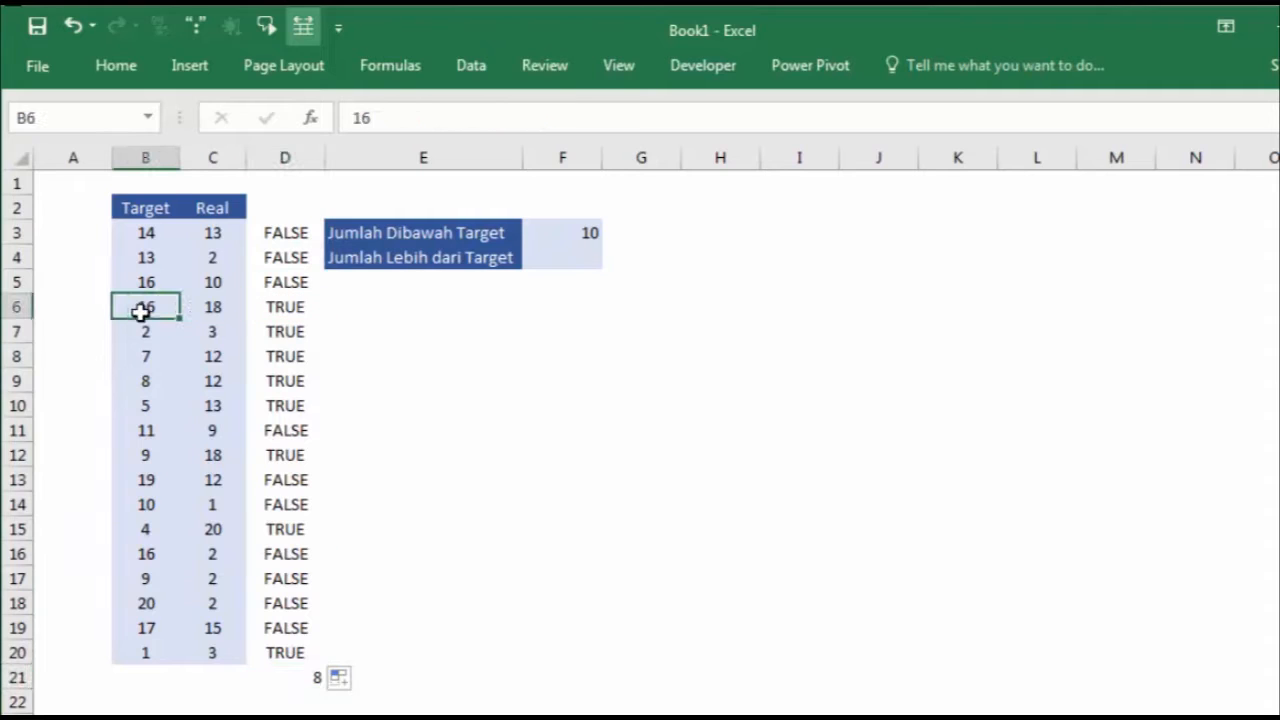
left_click(228, 310)
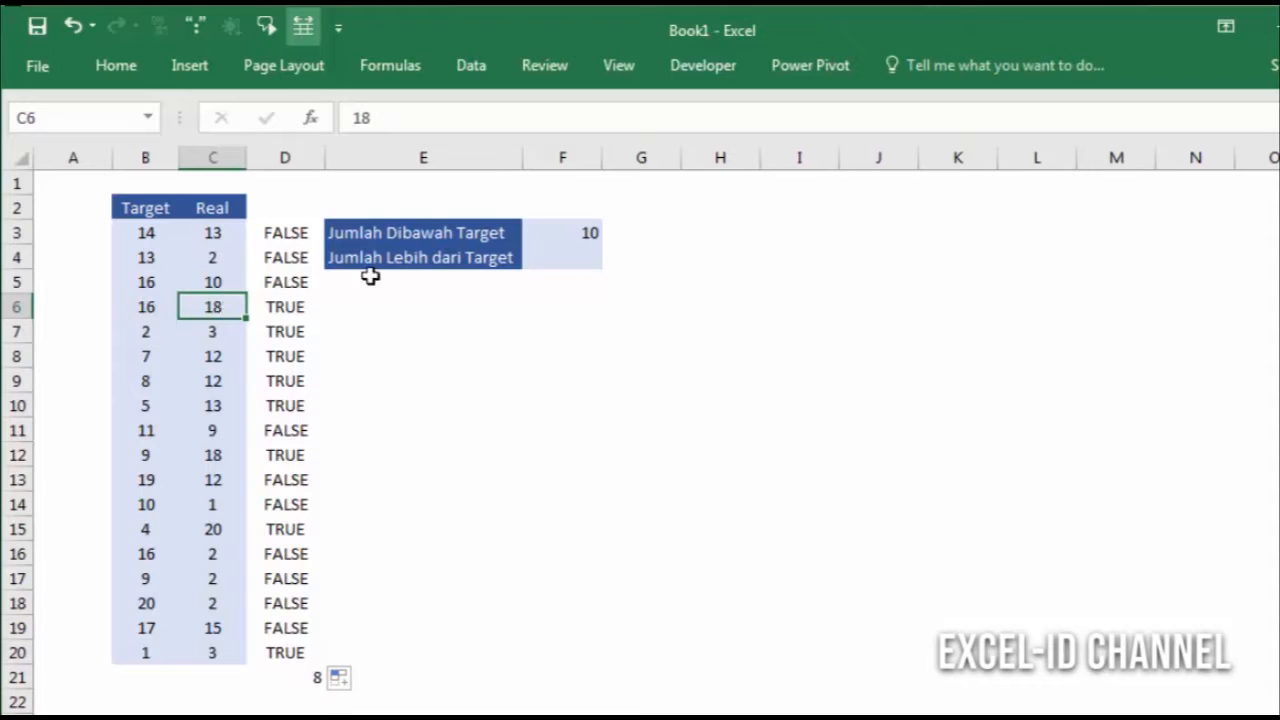
Step: Begin a SUM formula in F4, beside Jumlah Lebih dari Target, with the test (C3:C20>B3:B20
left_click(576, 260)
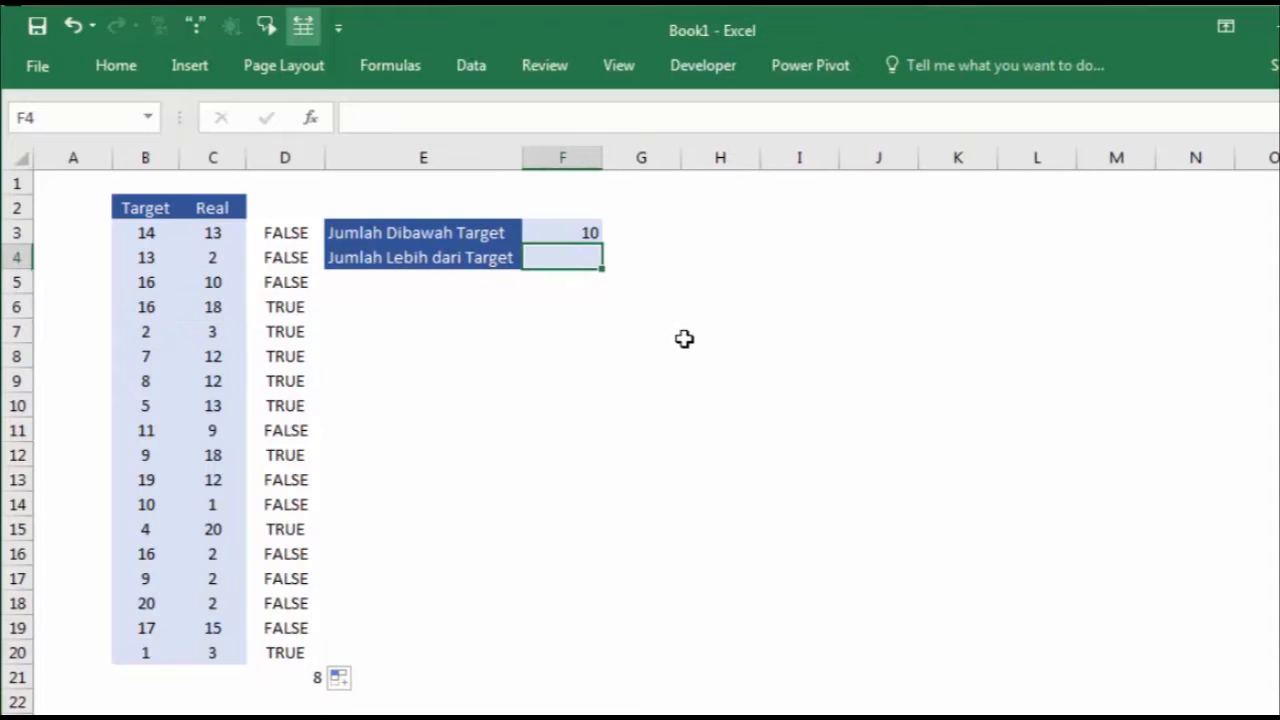
type("=sum")
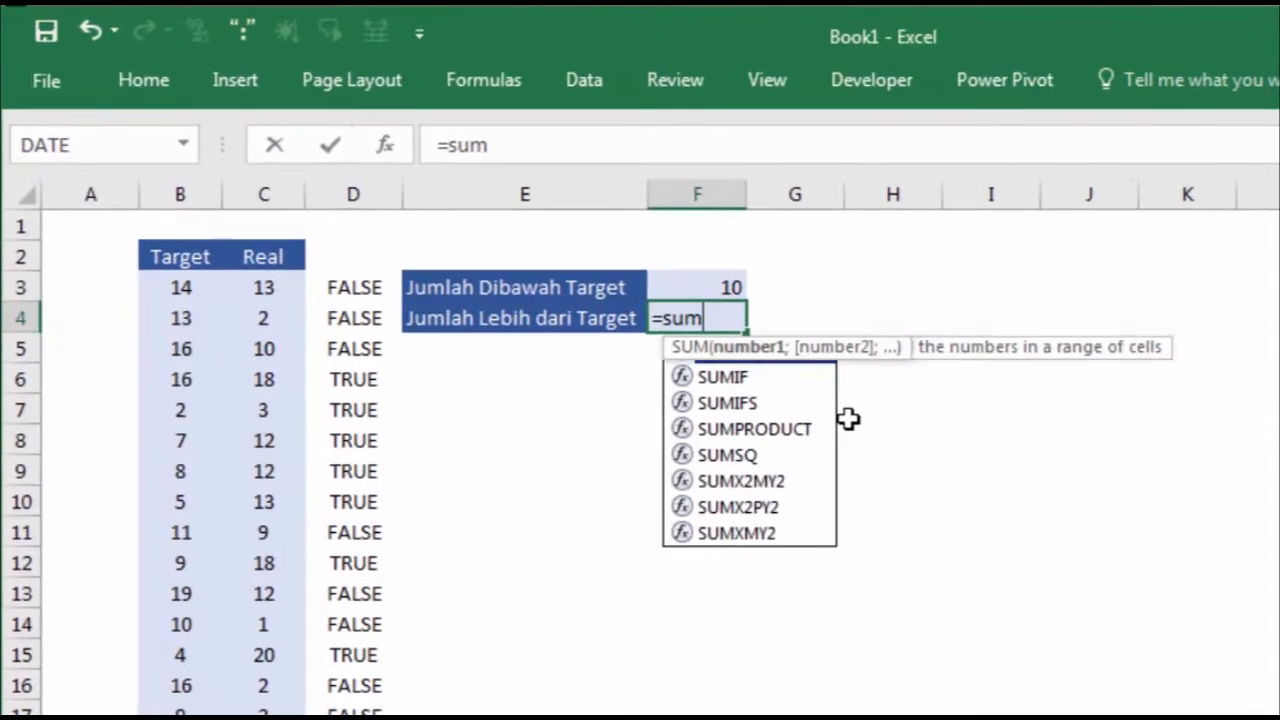
key("Tab")
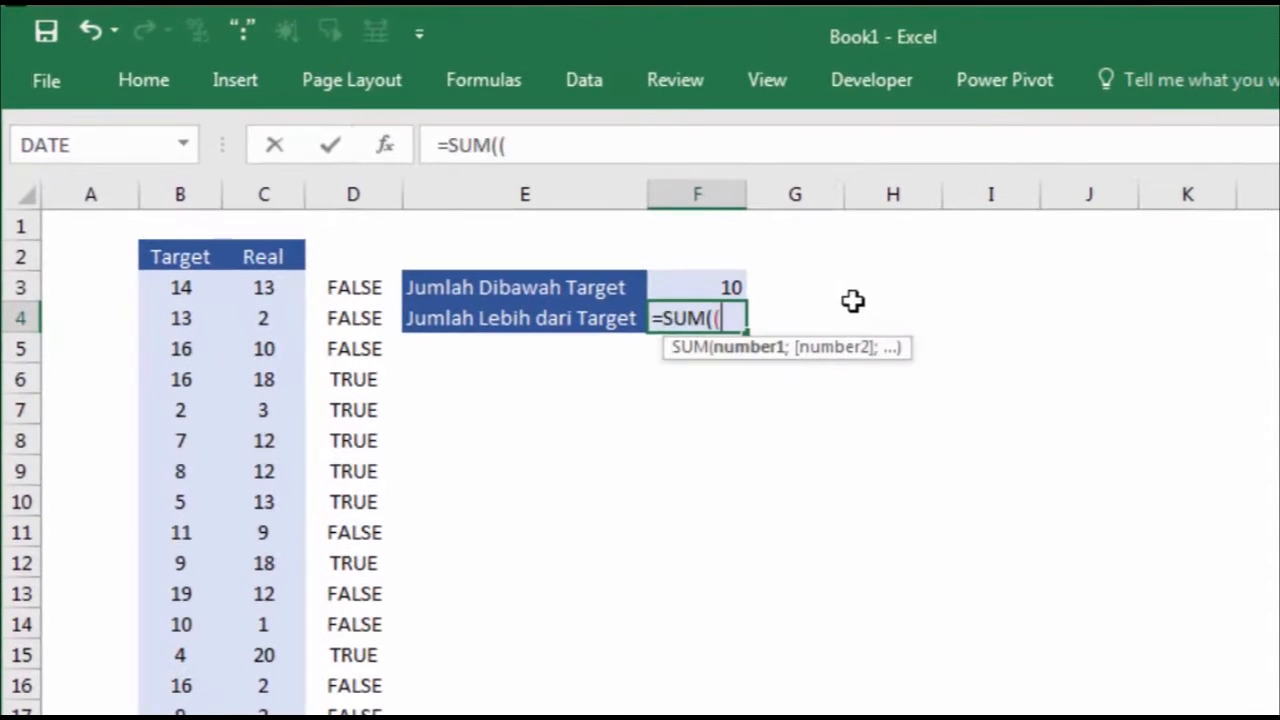
left_click_drag(244, 287, 265, 716)
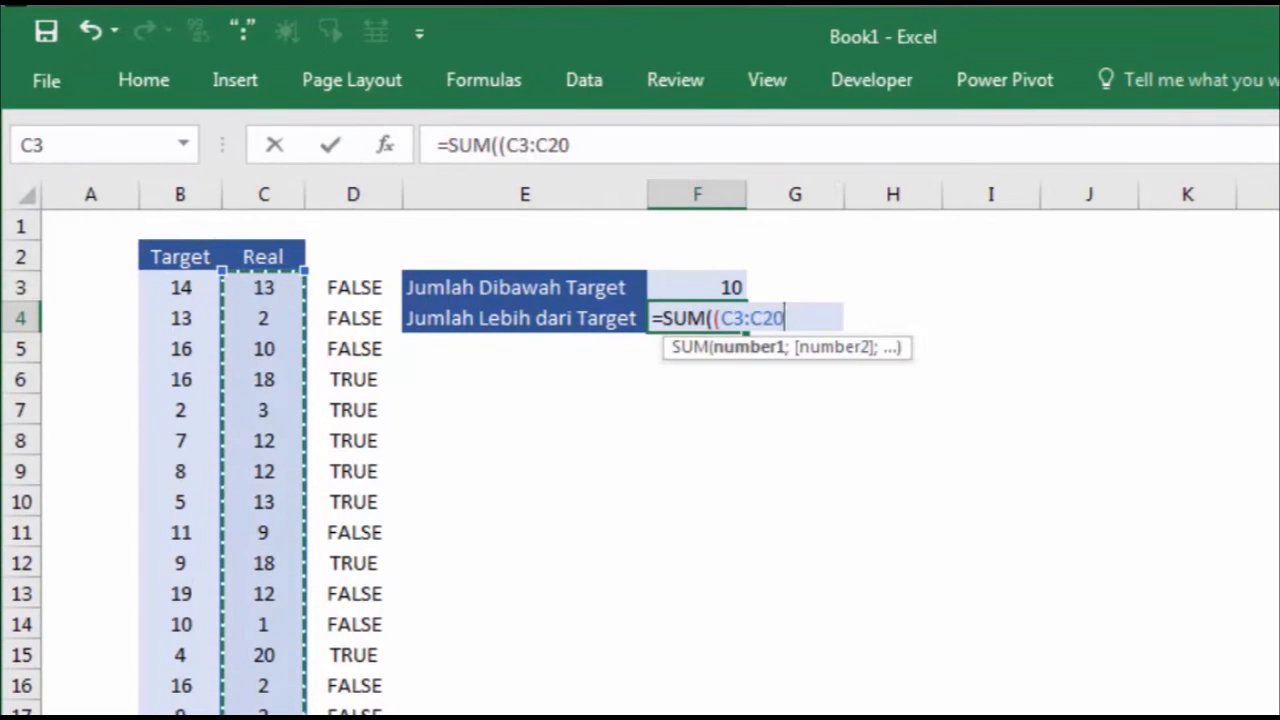
type(">")
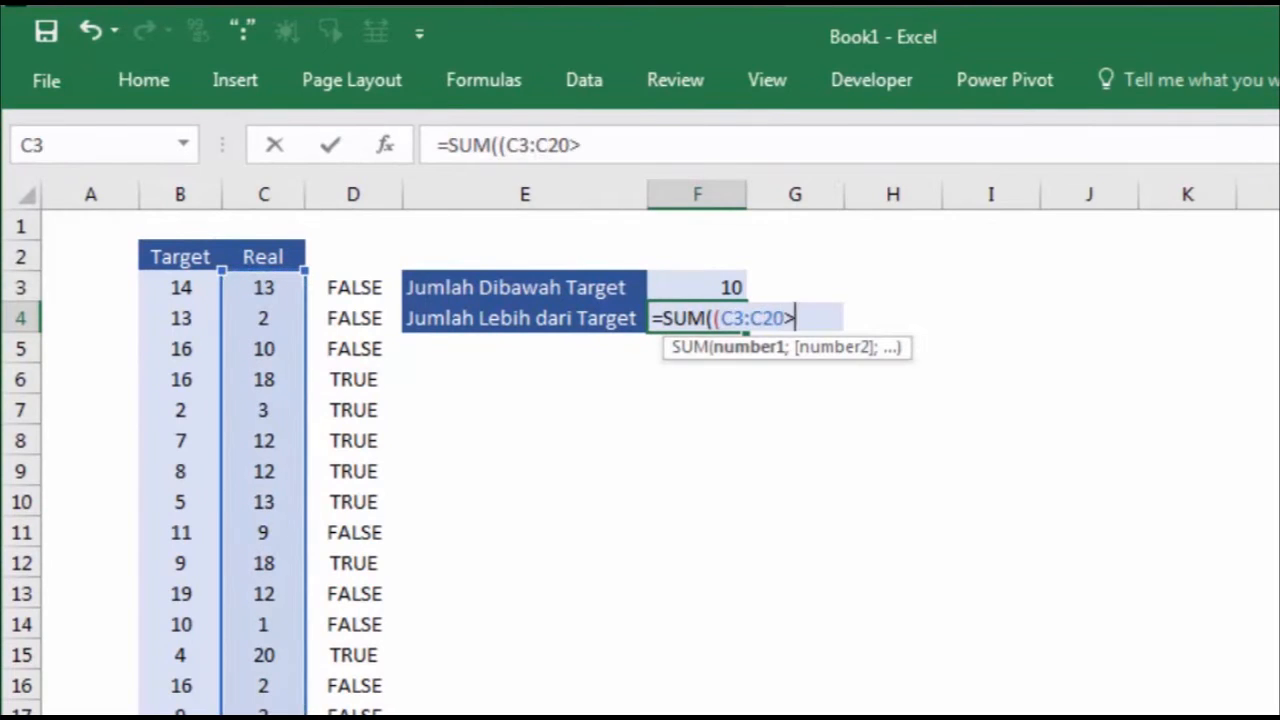
left_click_drag(192, 290, 180, 716)
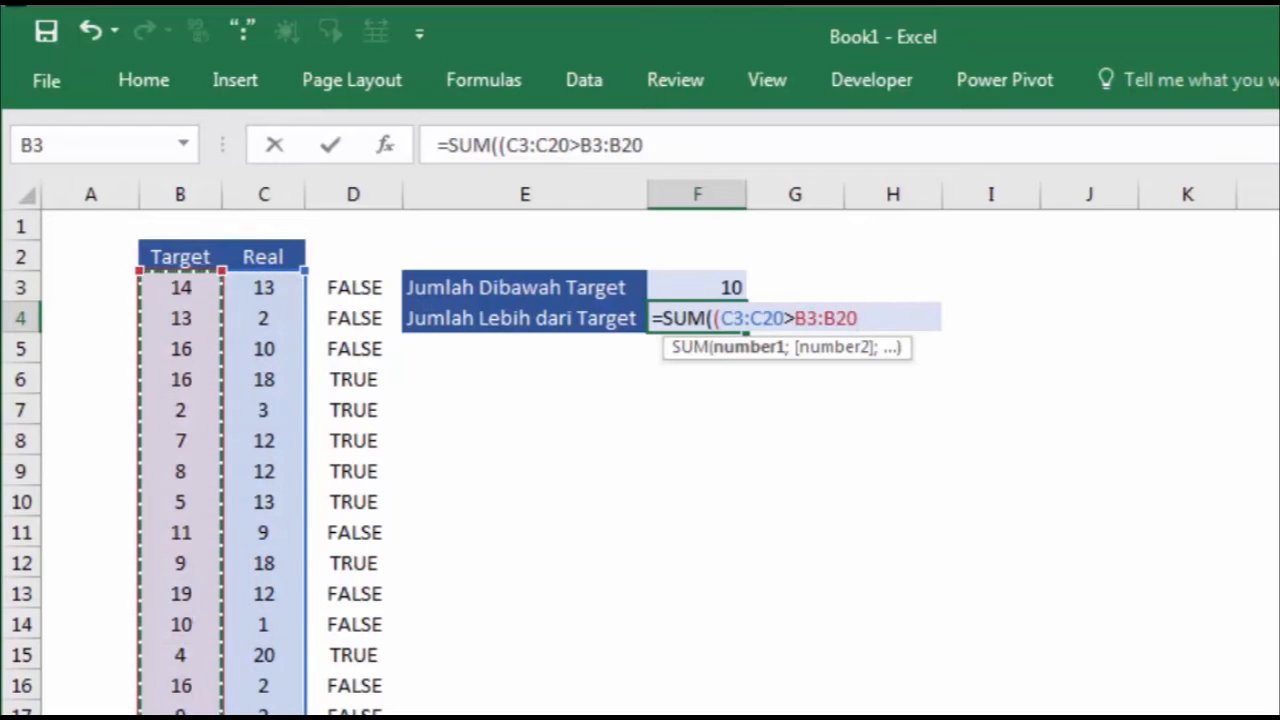
Step: Multiply the test by (C3:C20>0) and enter =SUM((C3:C20>B3:B20)*(C3:C20>0)) as an array formula, accepting the proposed parenthesis correction
type(")*")
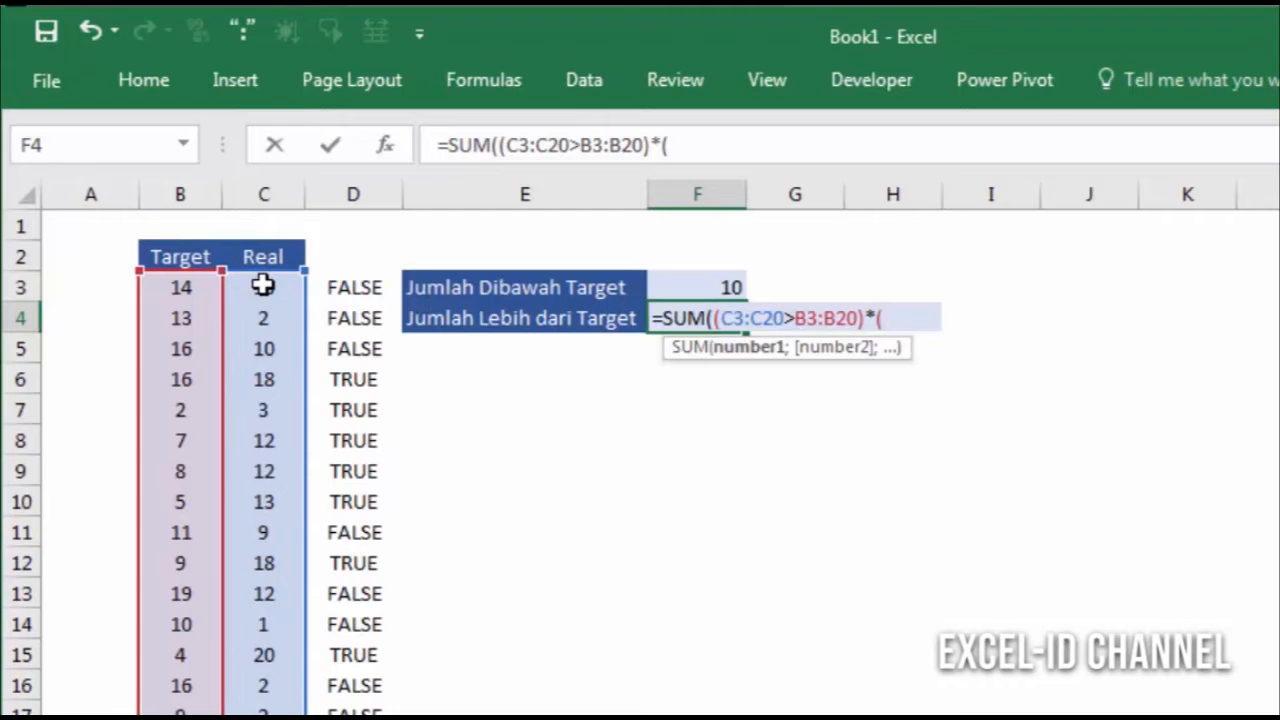
type("(")
left_click_drag(262, 289, 263, 716)
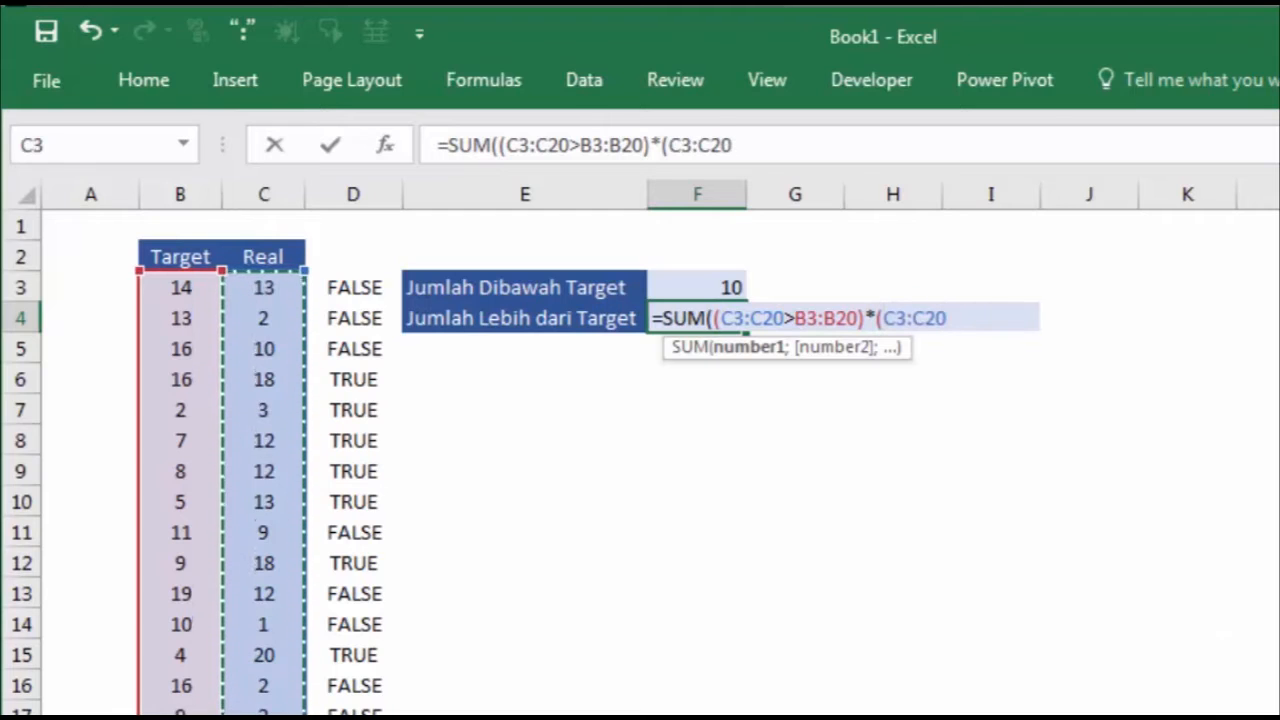
type(">0")
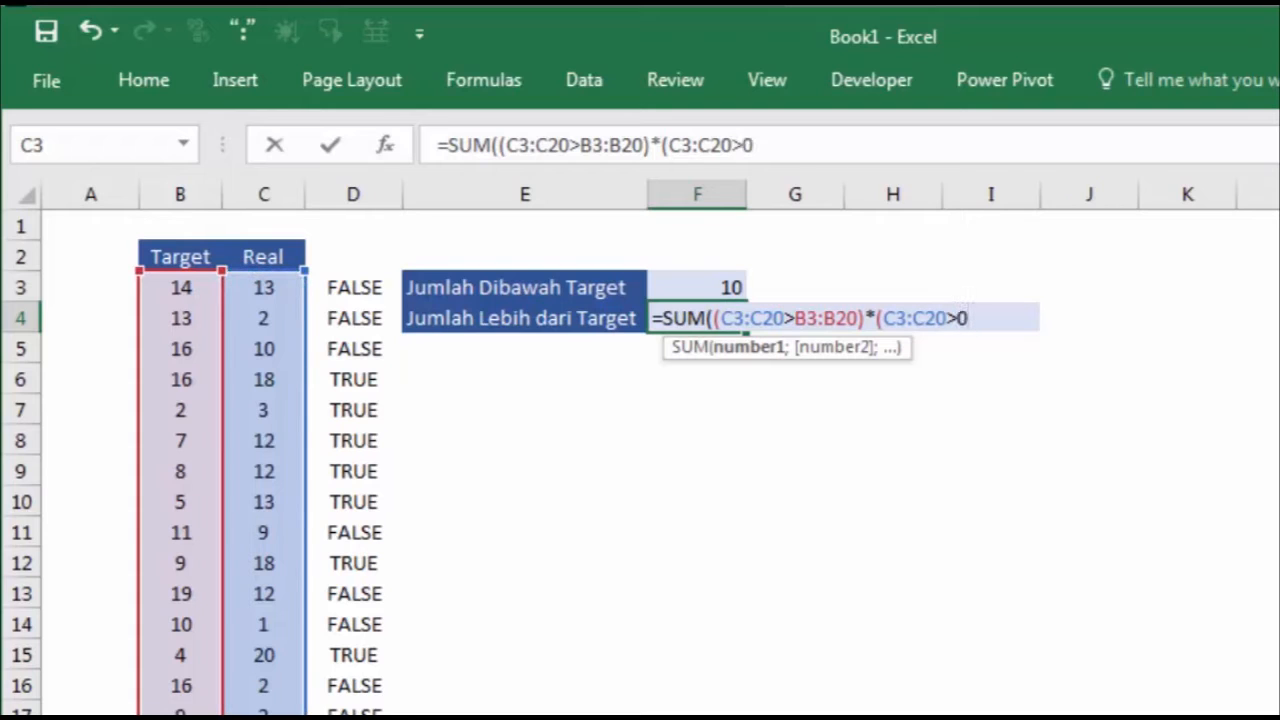
key("Return")
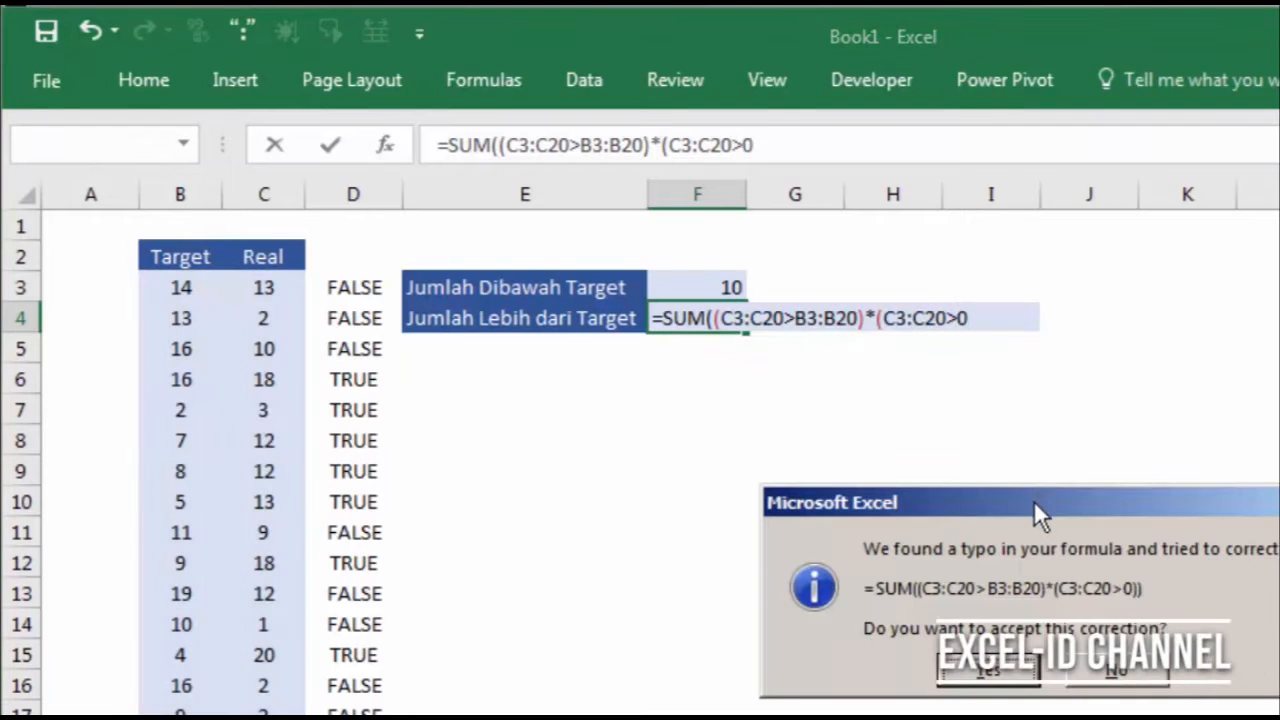
left_click_drag(1034, 500, 761, 402)
left_click(714, 573)
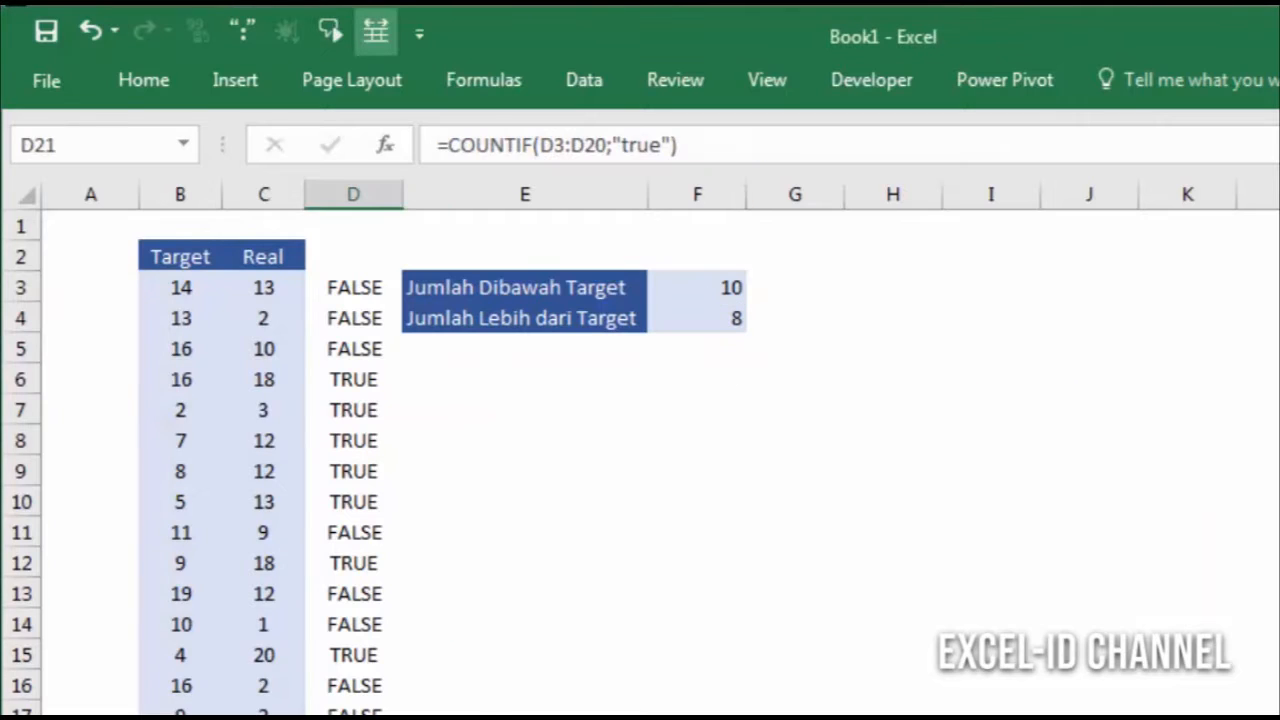
Step: Compare the array formulas in F3 and F4 that count Real values below and above Target
left_click(780, 460)
left_click(714, 266)
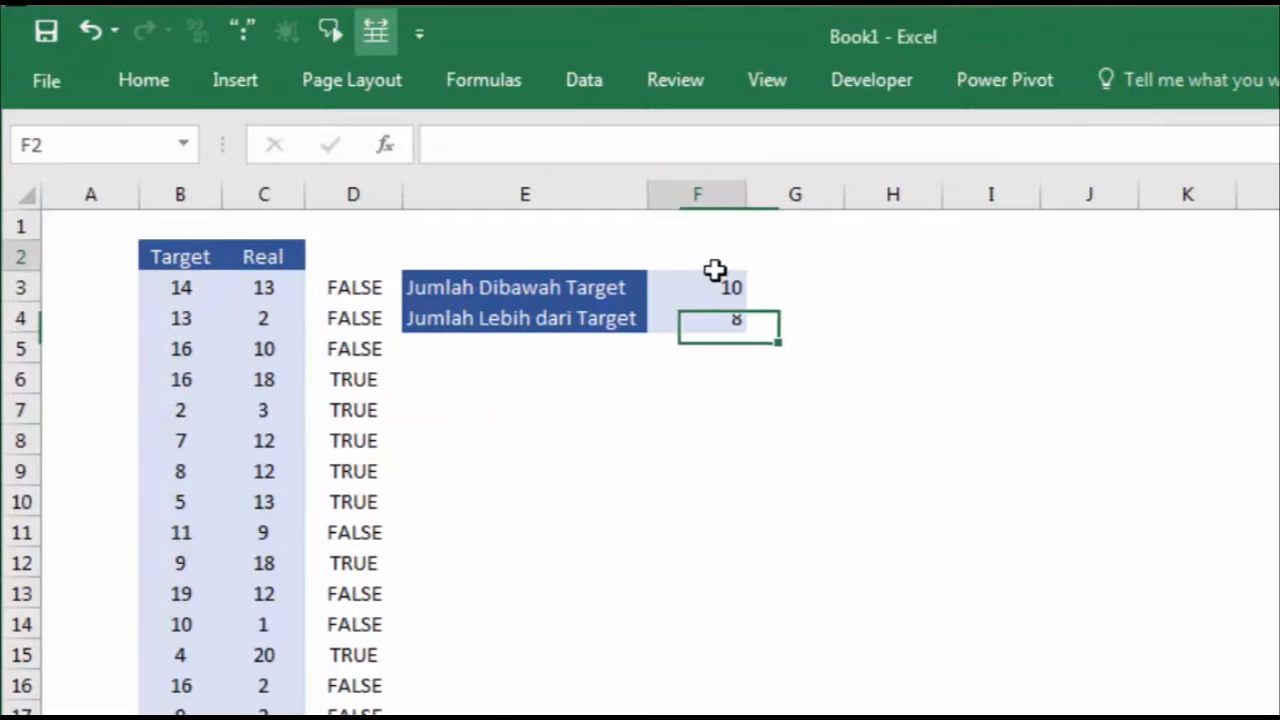
left_click(754, 406)
left_click(699, 290)
left_click(697, 317)
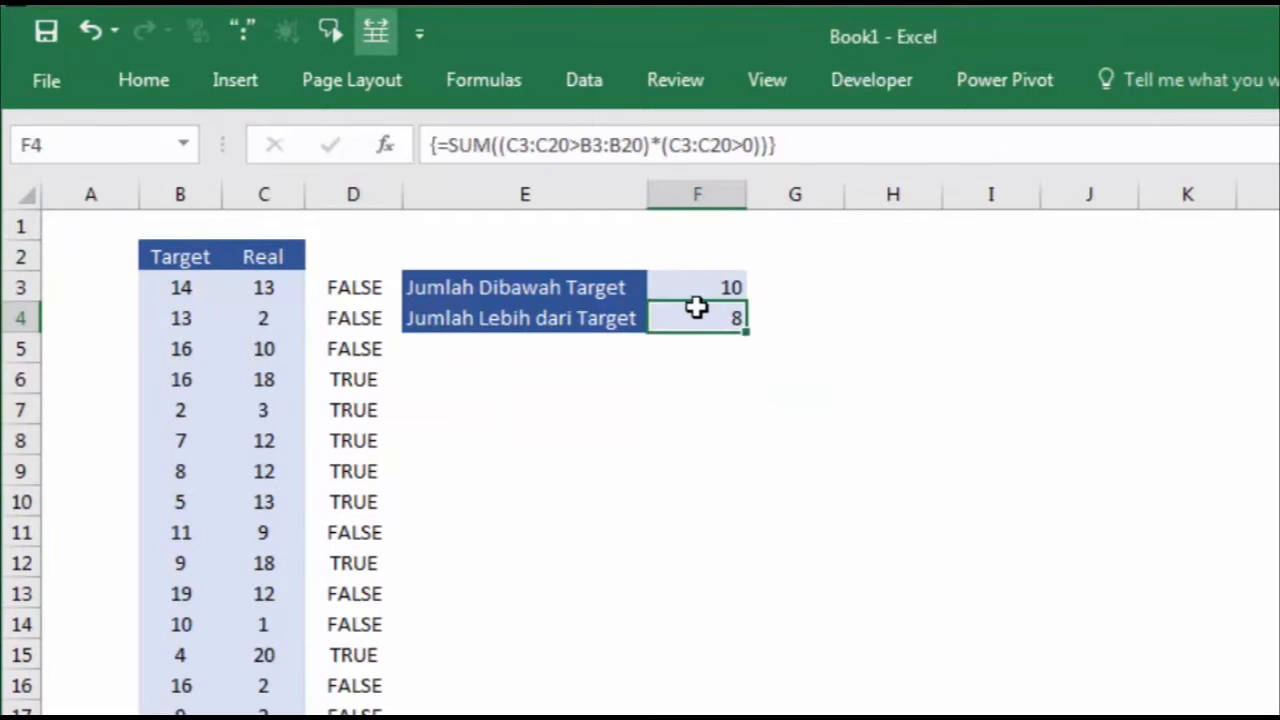
left_click(697, 288)
left_click(697, 320)
left_click(806, 257)
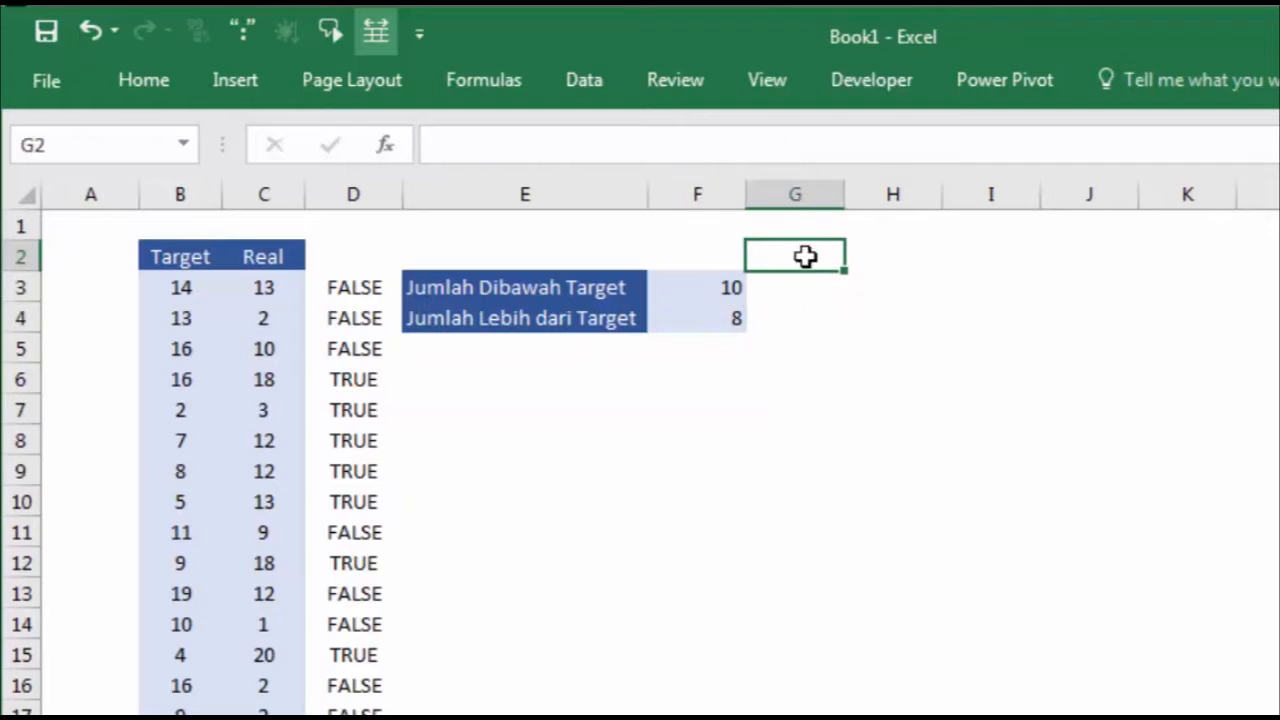
Step: Switch to the sheet with the Nama Barang sales table and look over Total Pendapatan, Samsung's Harga and Terjual, and cell E3
left_click(442, 576)
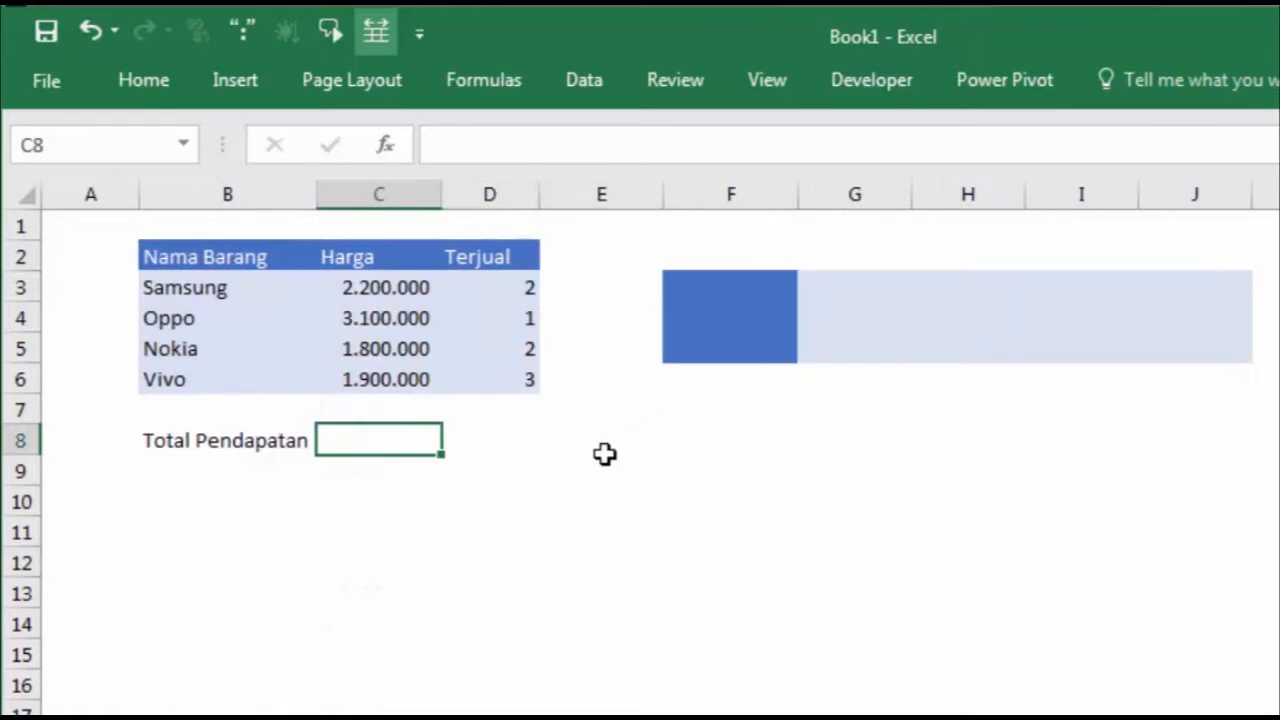
left_click(570, 525)
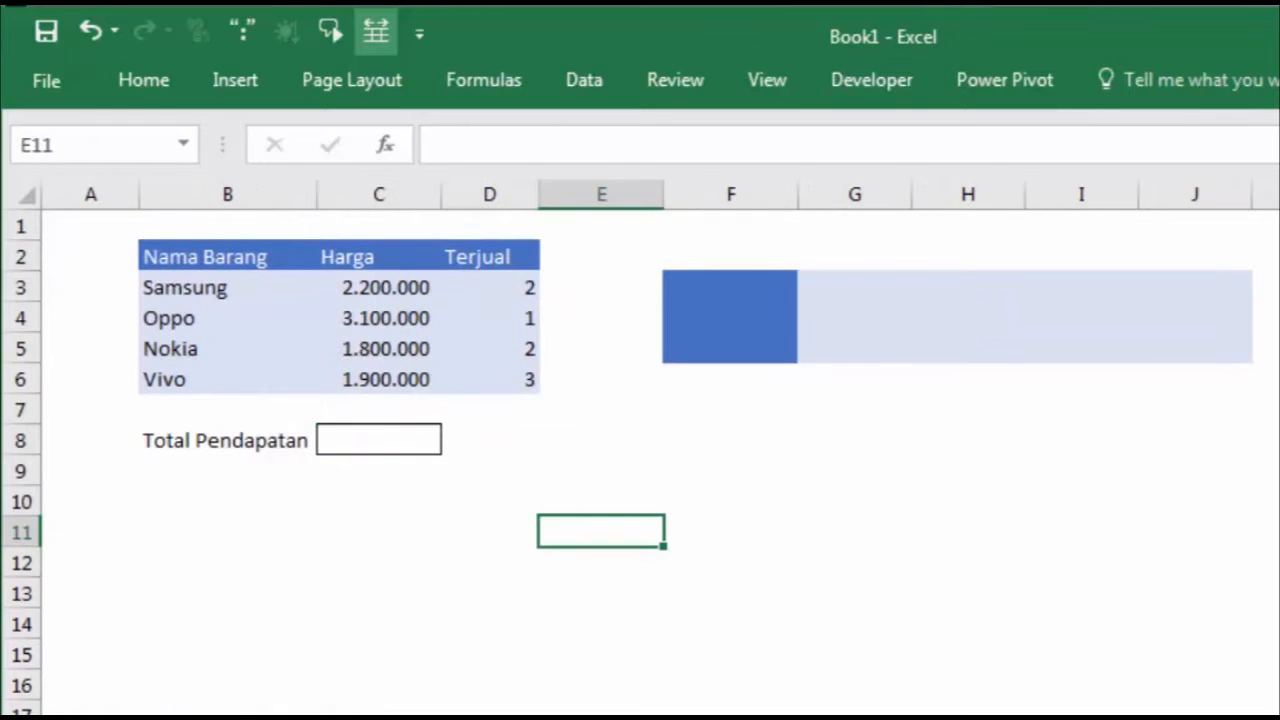
key("Down")
key("Down")
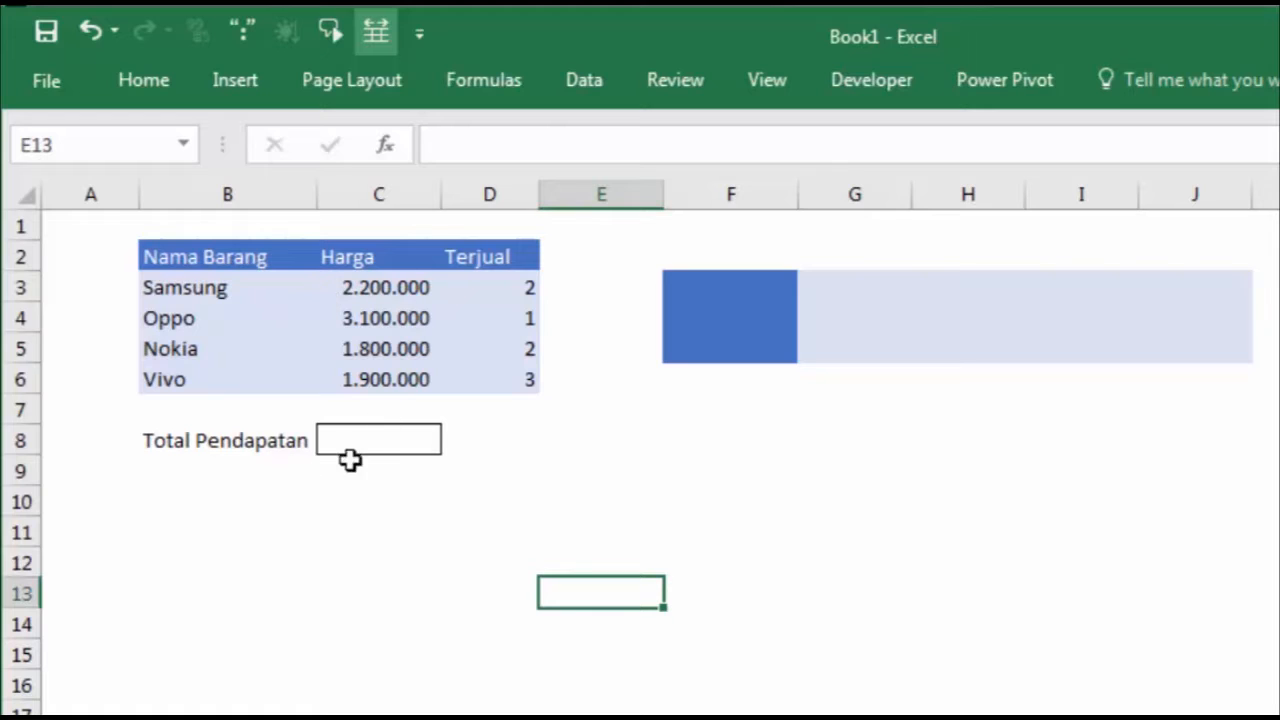
left_click(383, 492)
left_click(362, 436)
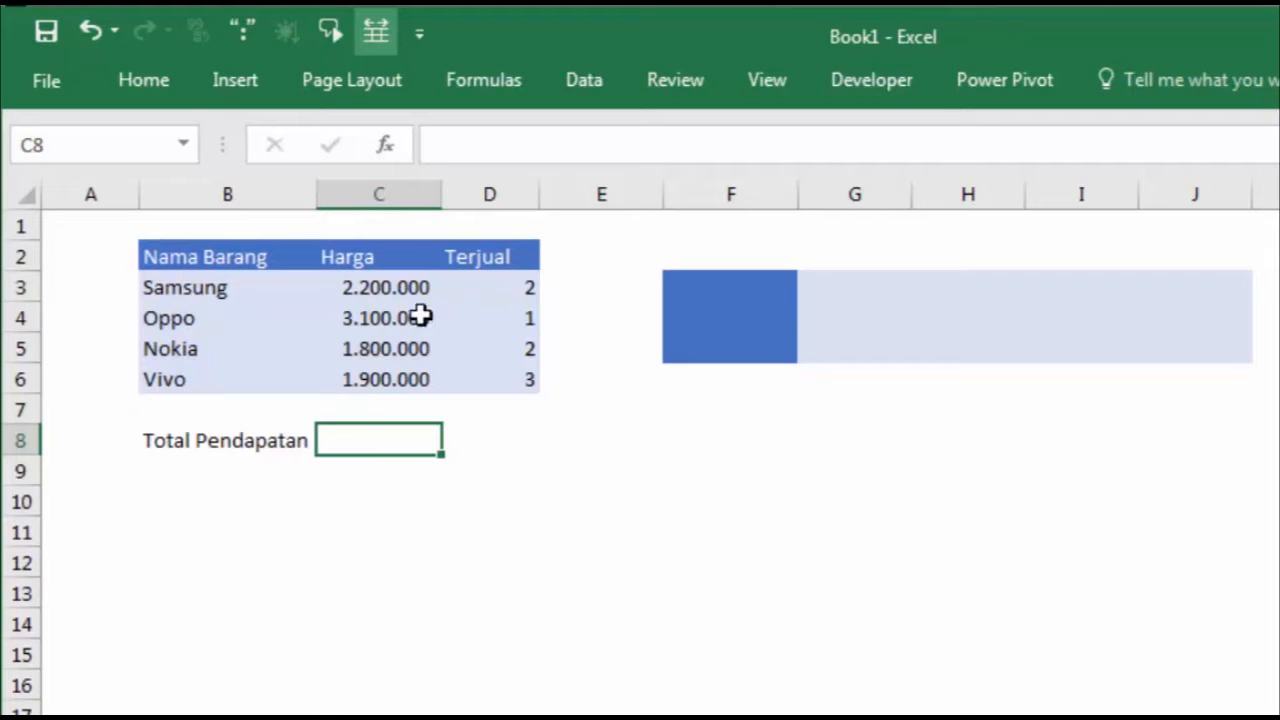
left_click(356, 289)
left_click(528, 289)
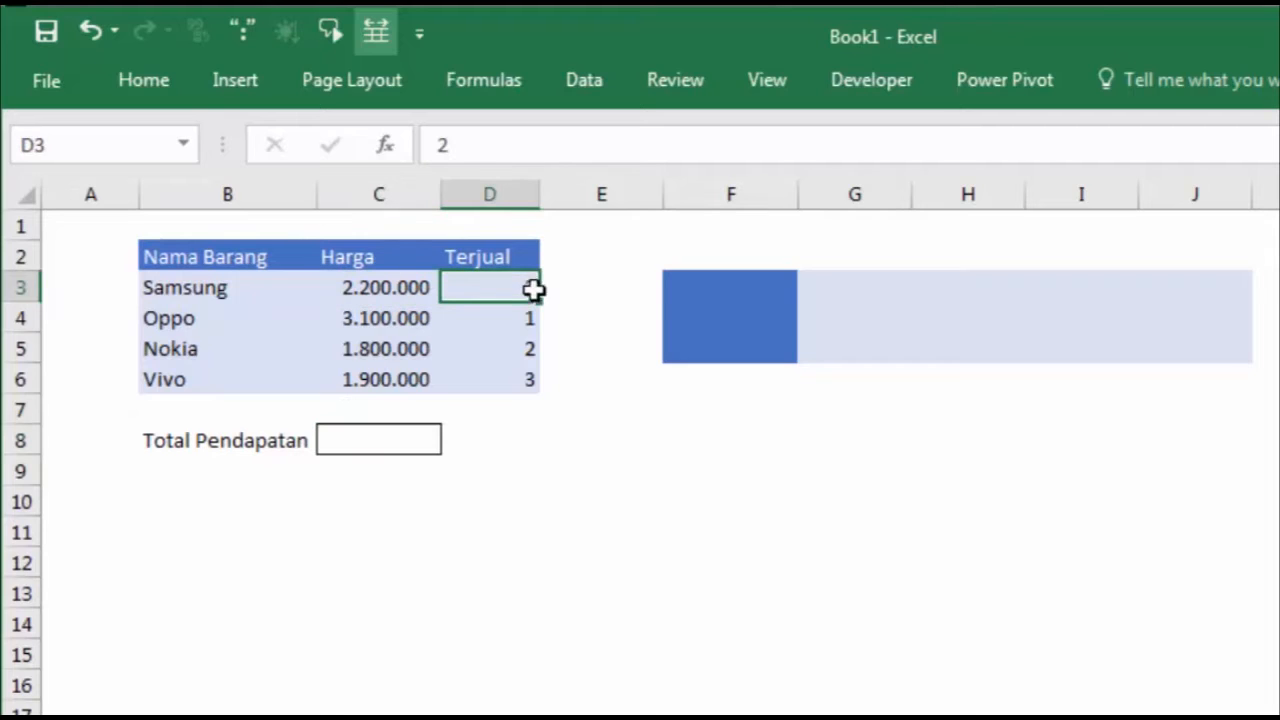
left_click(588, 273)
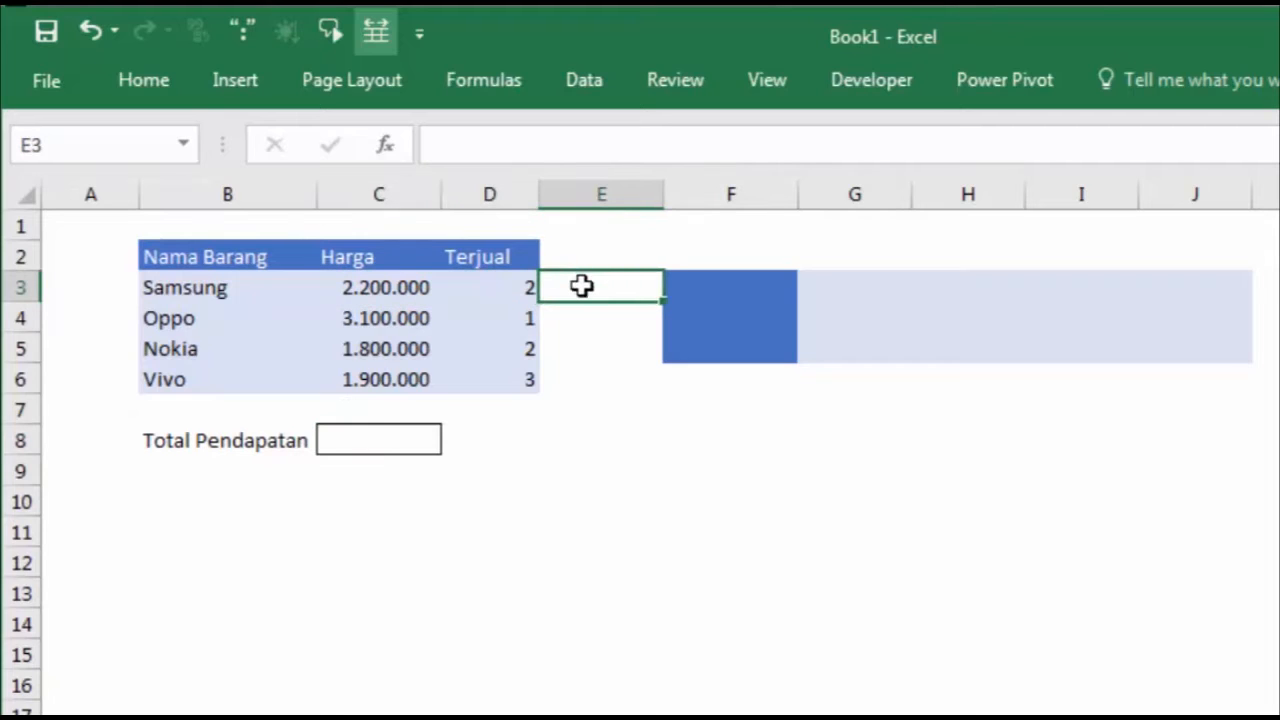
type("=sum")
key("Tab")
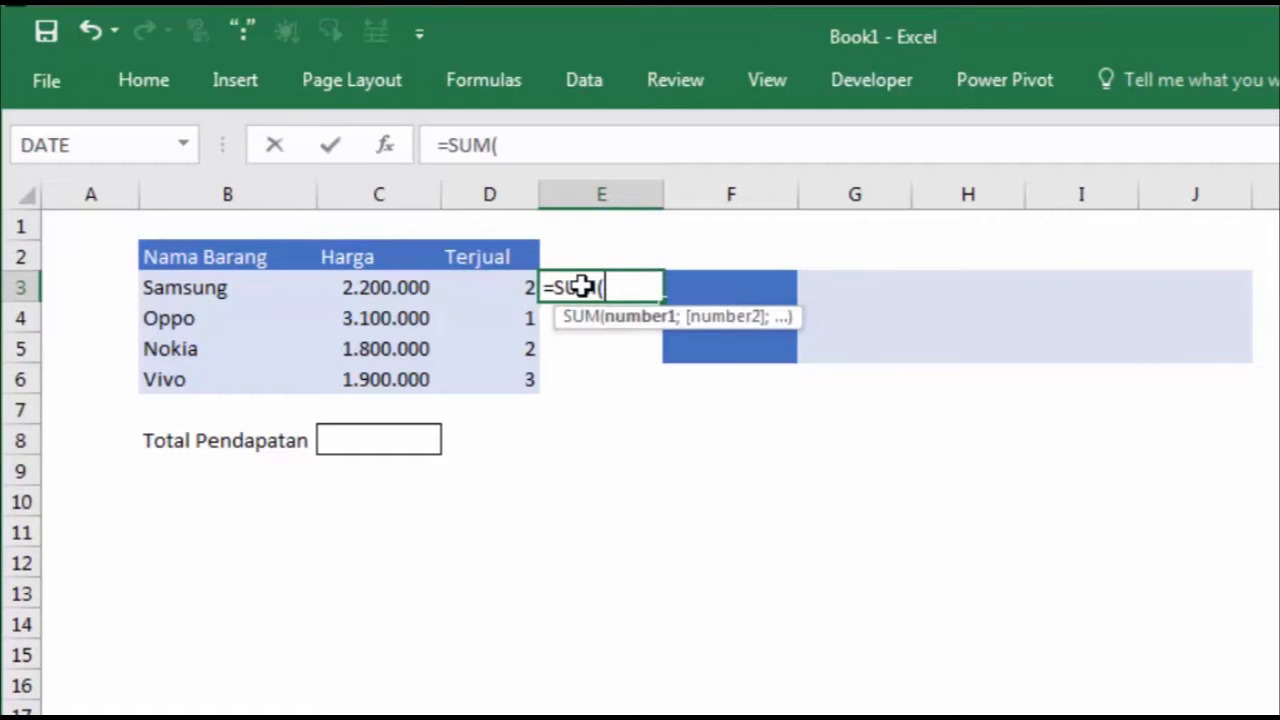
key("Escape")
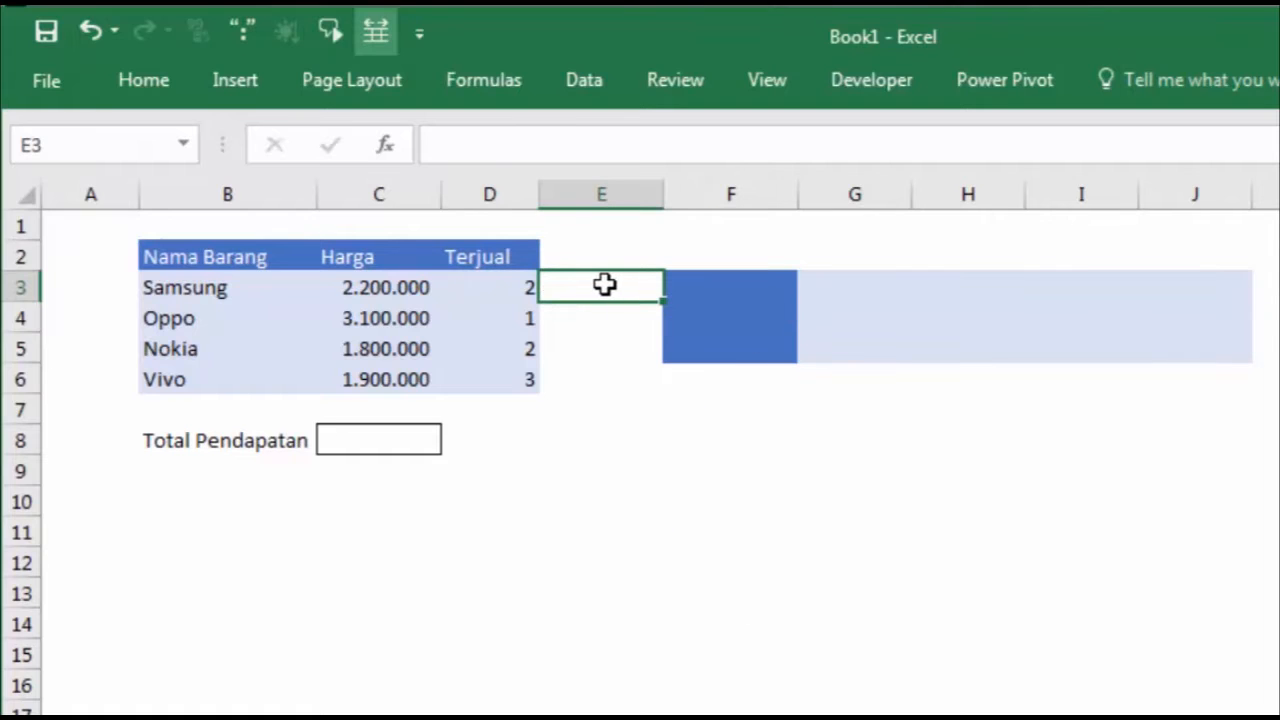
Step: Enter =C3*D3 in E3 to multiply Harga by Terjual and copy it down through E6
type("=")
left_click(410, 289)
type("*")
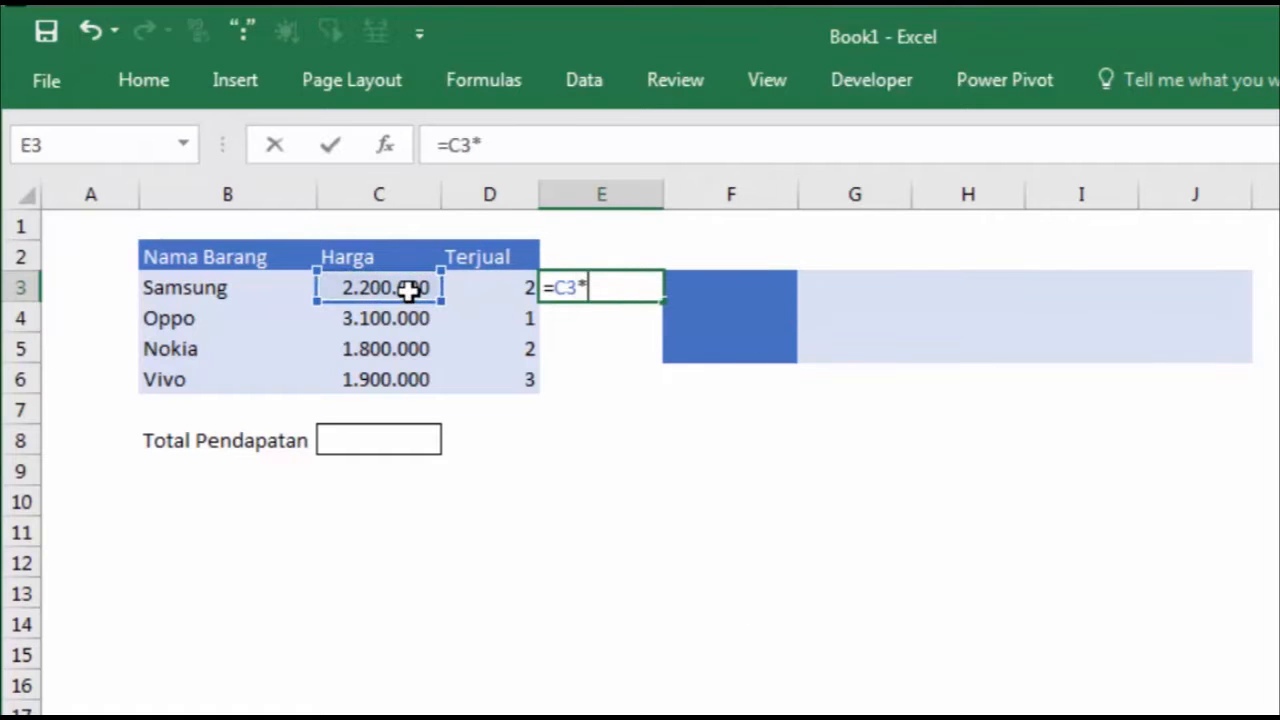
left_click(512, 290)
key("Return")
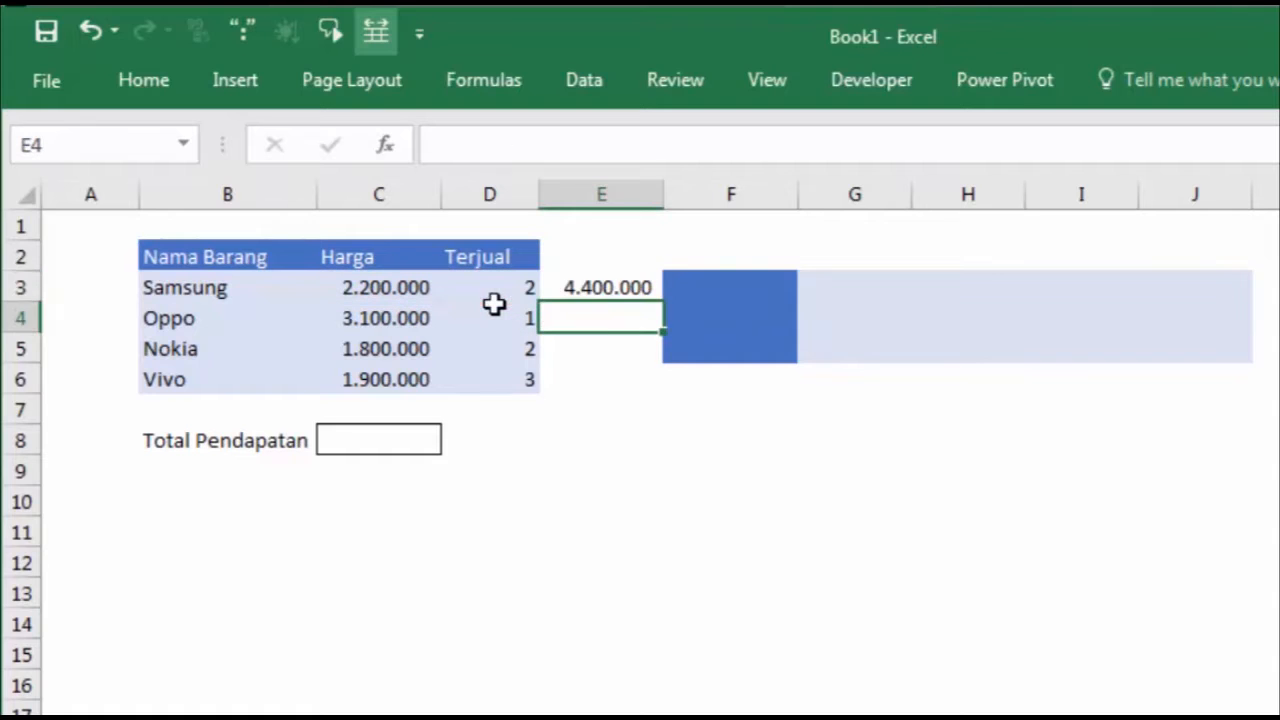
left_click(608, 287)
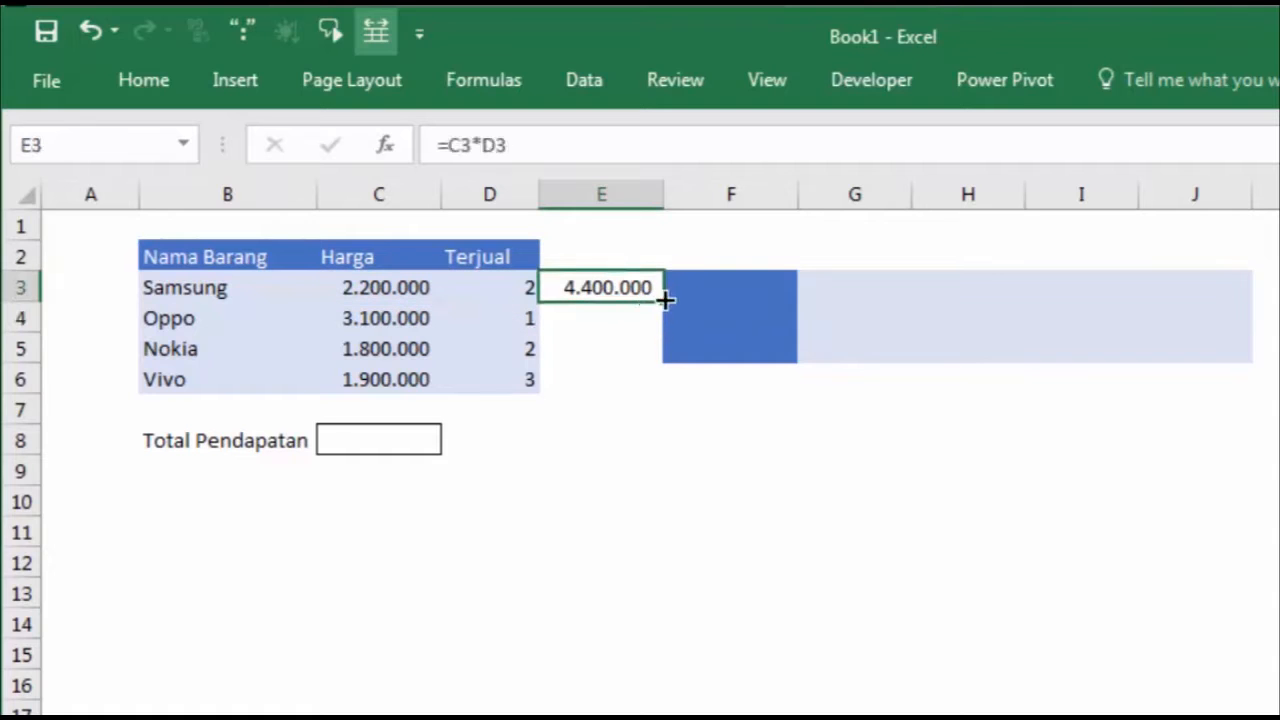
left_click_drag(663, 295, 652, 388)
Step: Total the helper products E3:E6 with a SUM formula in E7 and check the result cell
left_click(613, 412)
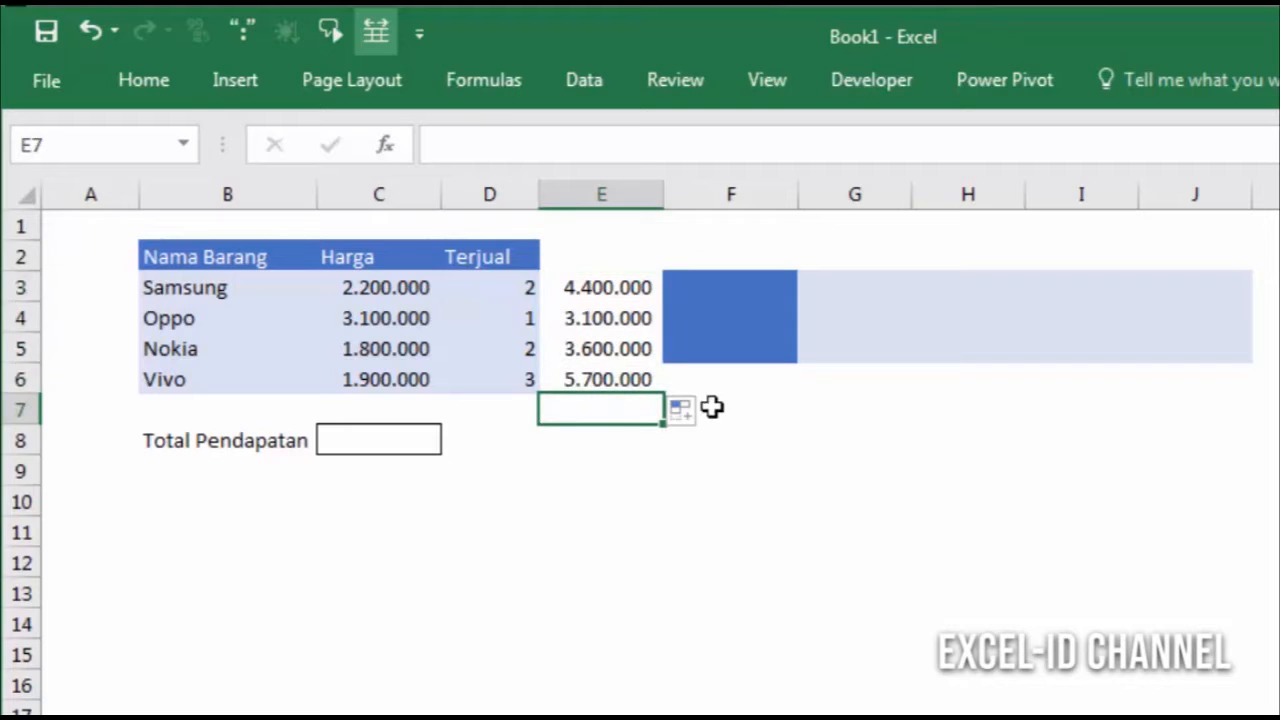
type("=sum")
key("Tab")
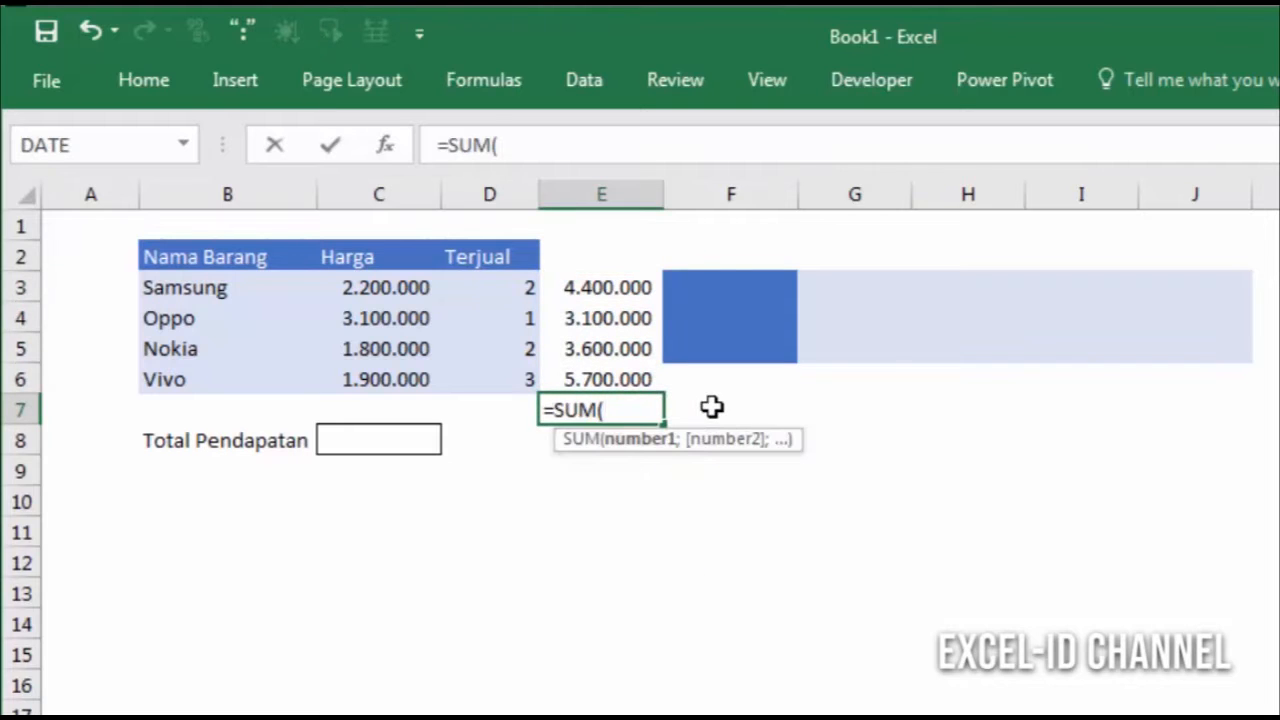
key("Up")
key("shift+Up")
key("shift+Up")
key("shift+Up")
key("Return")
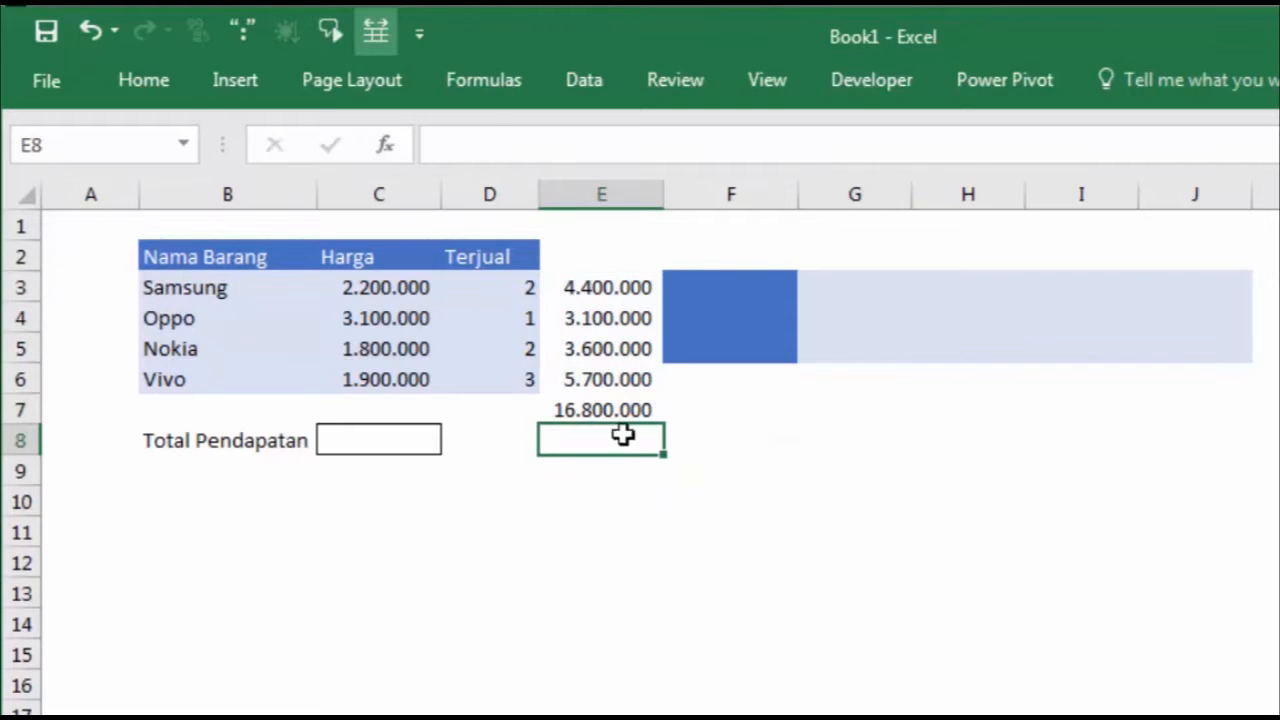
left_click(602, 413)
left_click(806, 431)
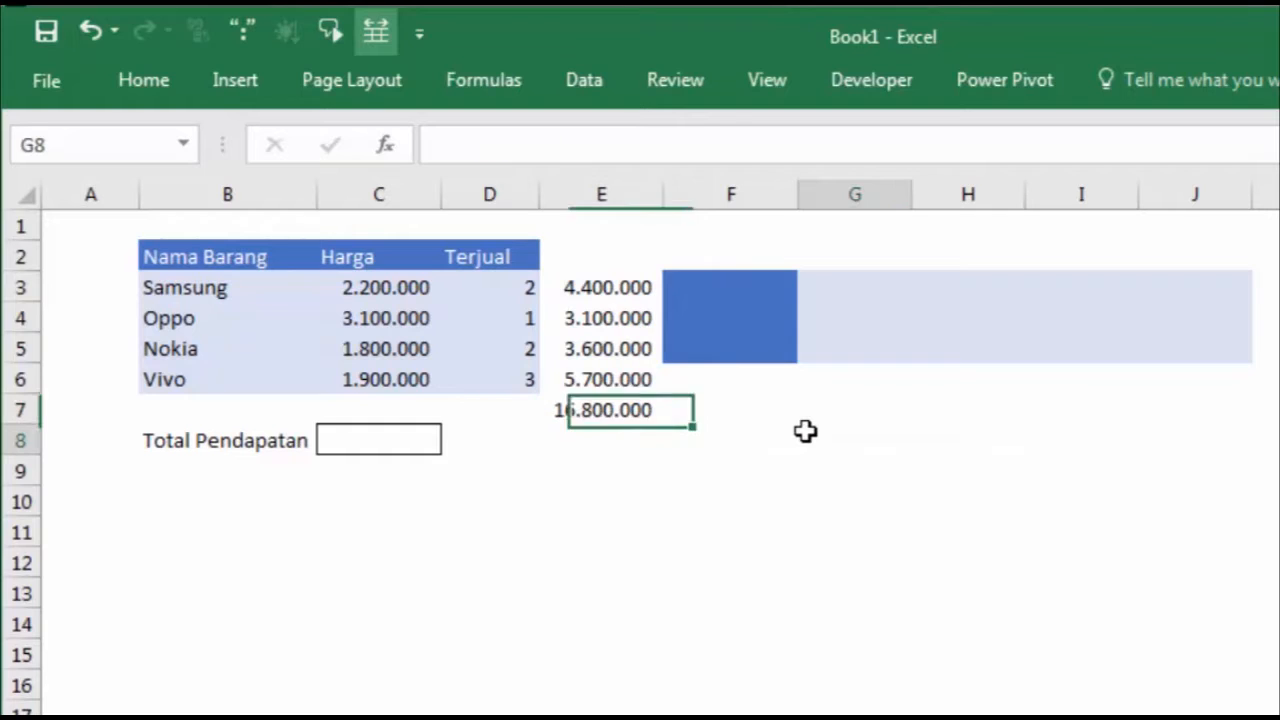
Step: Enter the array formula {=SUM(C3:C6*D3:D6)} in C8 to calculate Total Pendapatan from Harga times Terjual
left_click(325, 437)
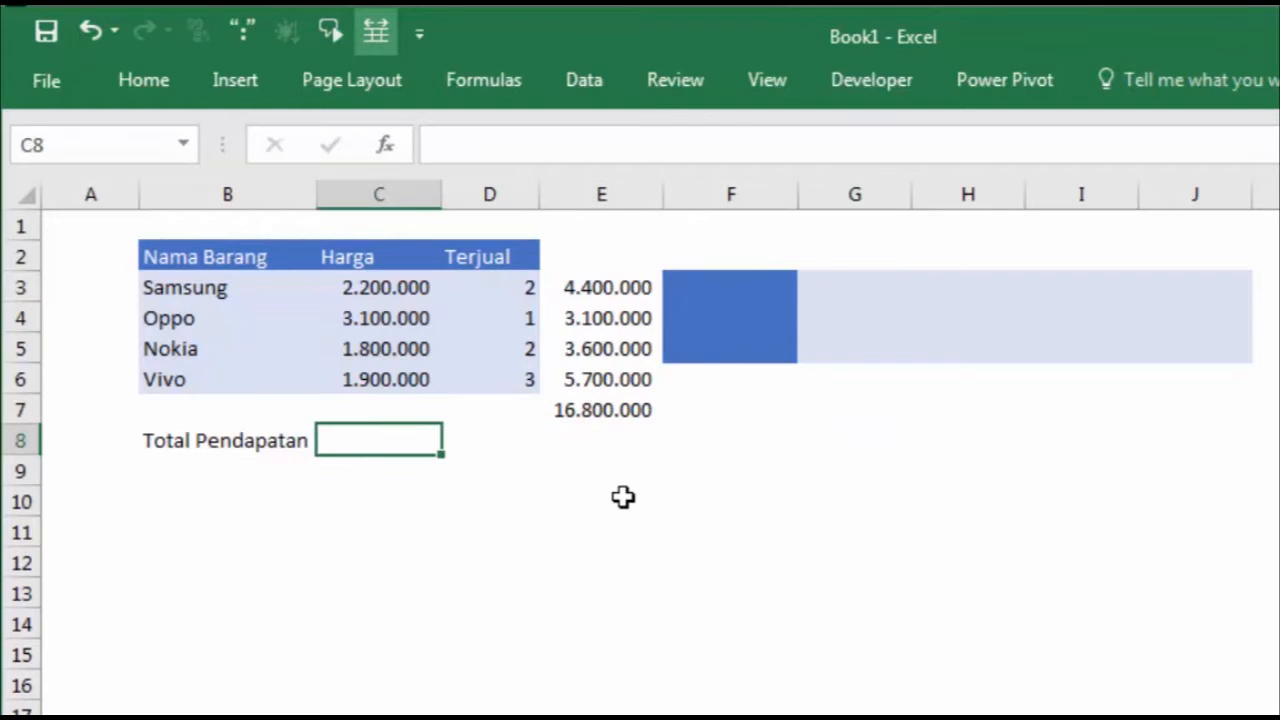
left_click_drag(607, 275, 580, 494)
left_click(410, 440)
type("=")
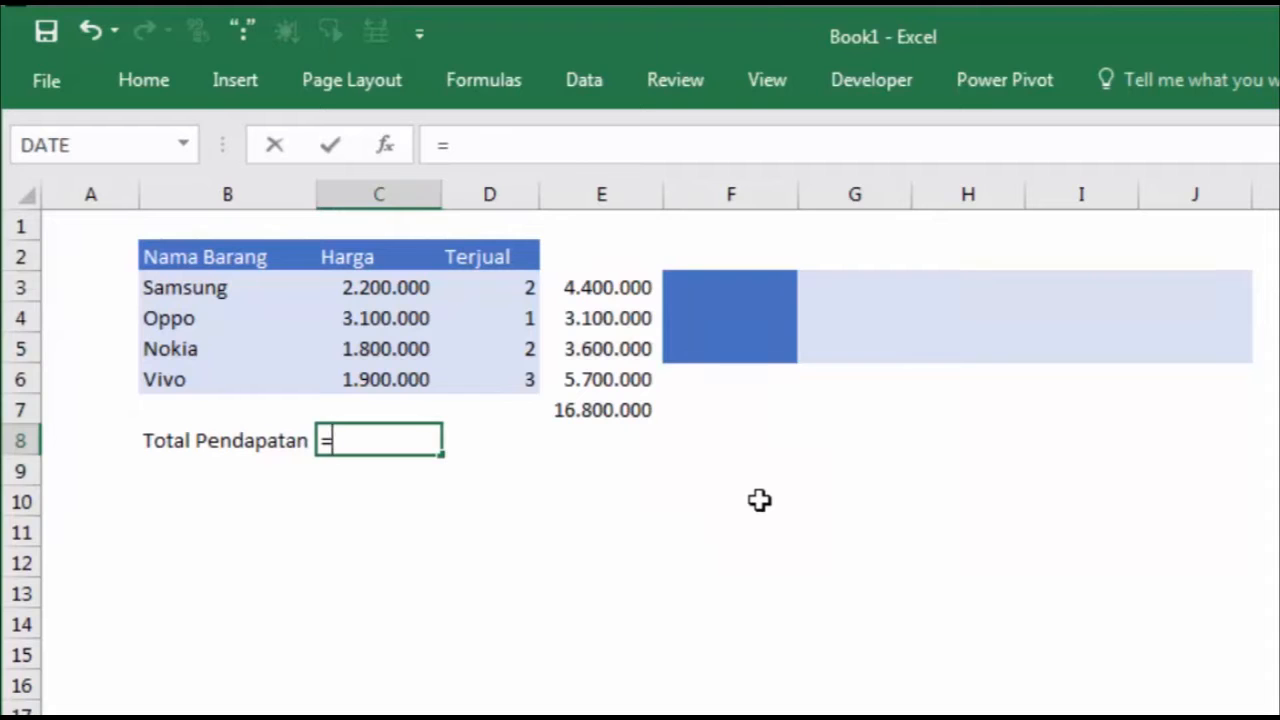
type("sum")
key("Tab")
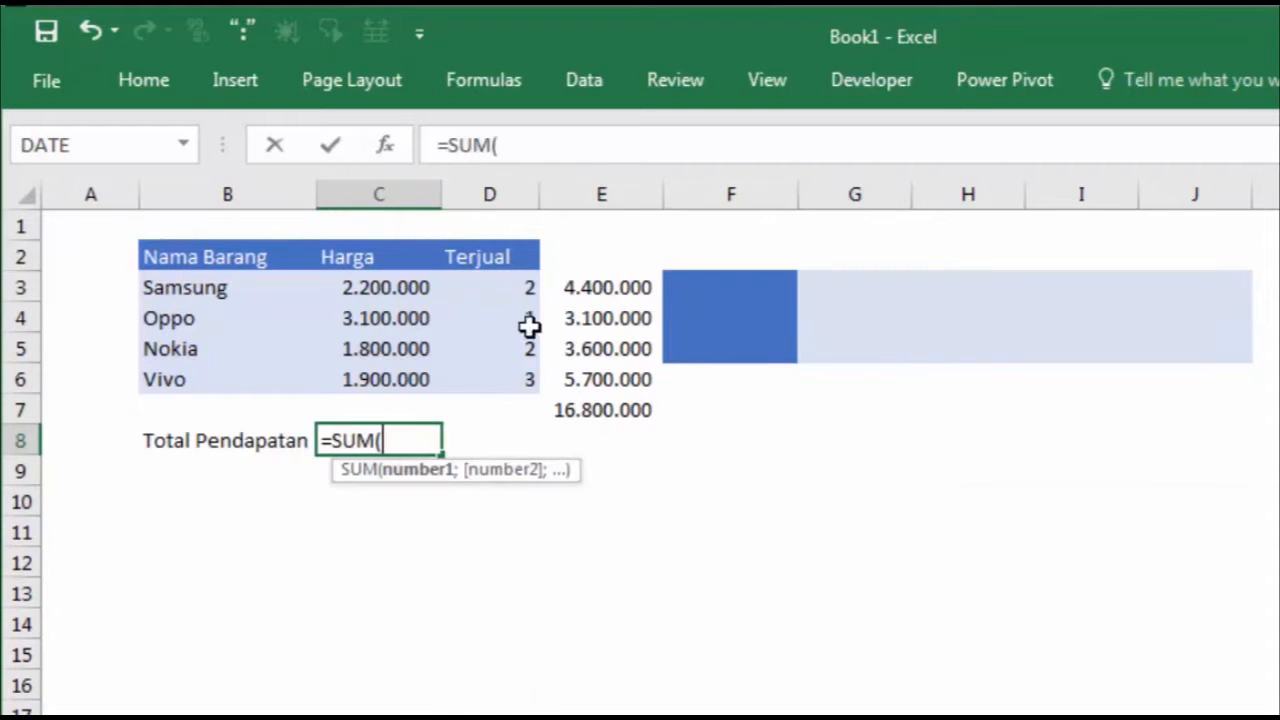
left_click_drag(412, 295, 394, 374)
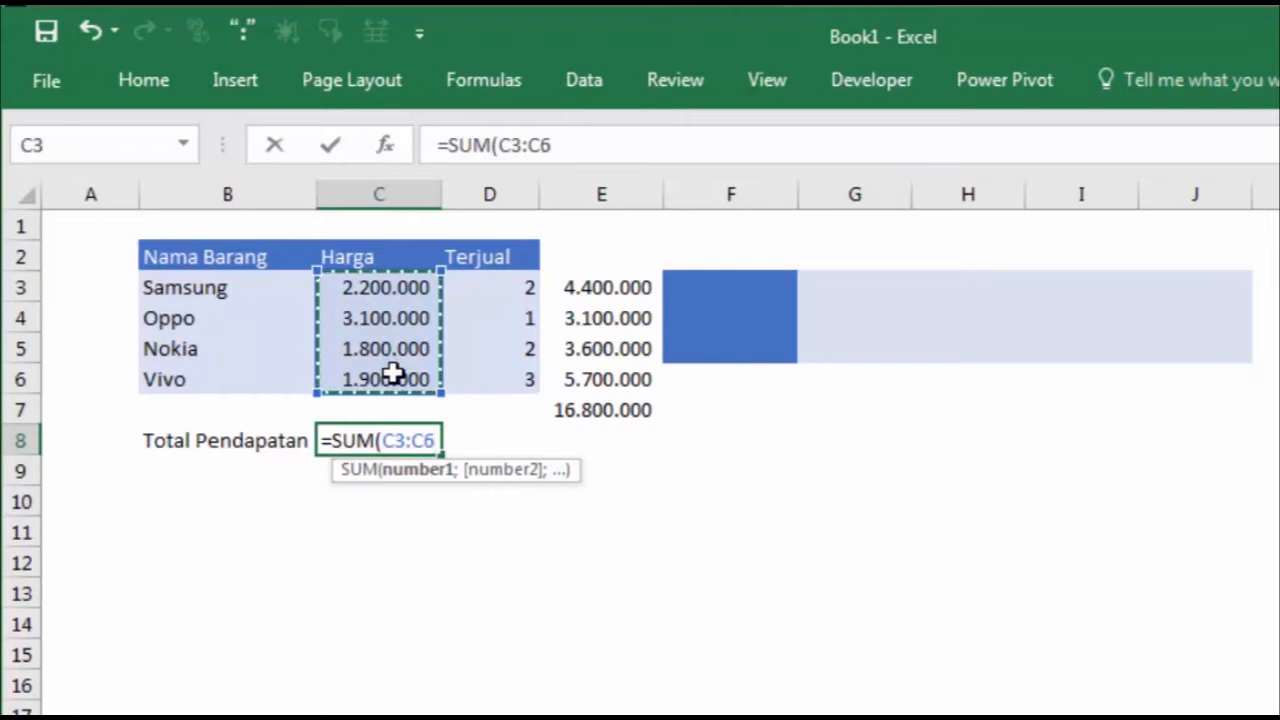
type("*")
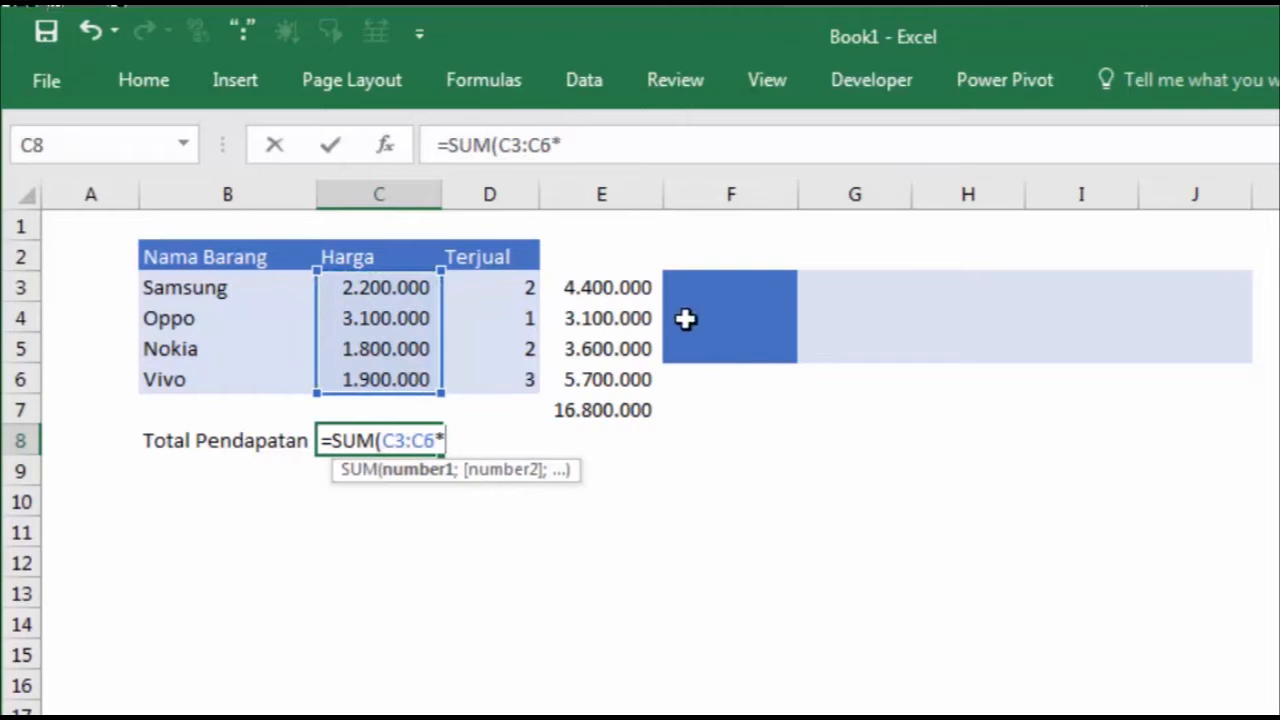
left_click_drag(510, 292, 506, 380)
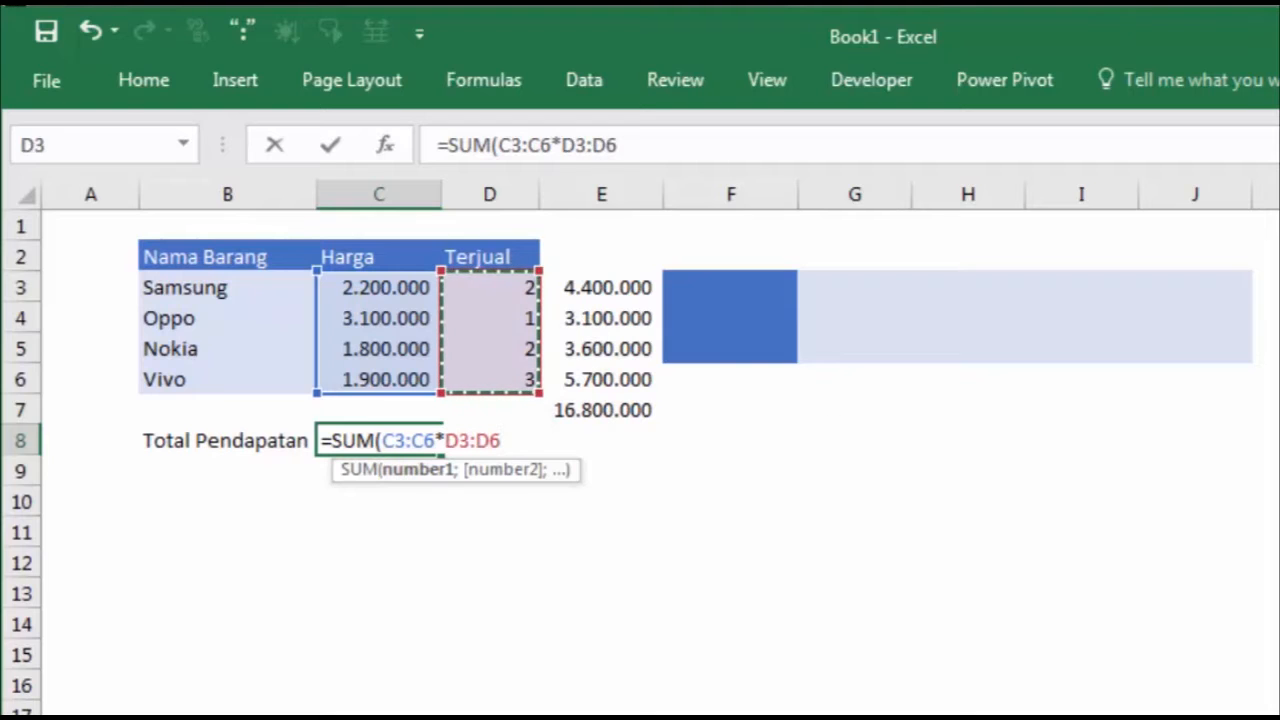
key("ctrl+shift+Return")
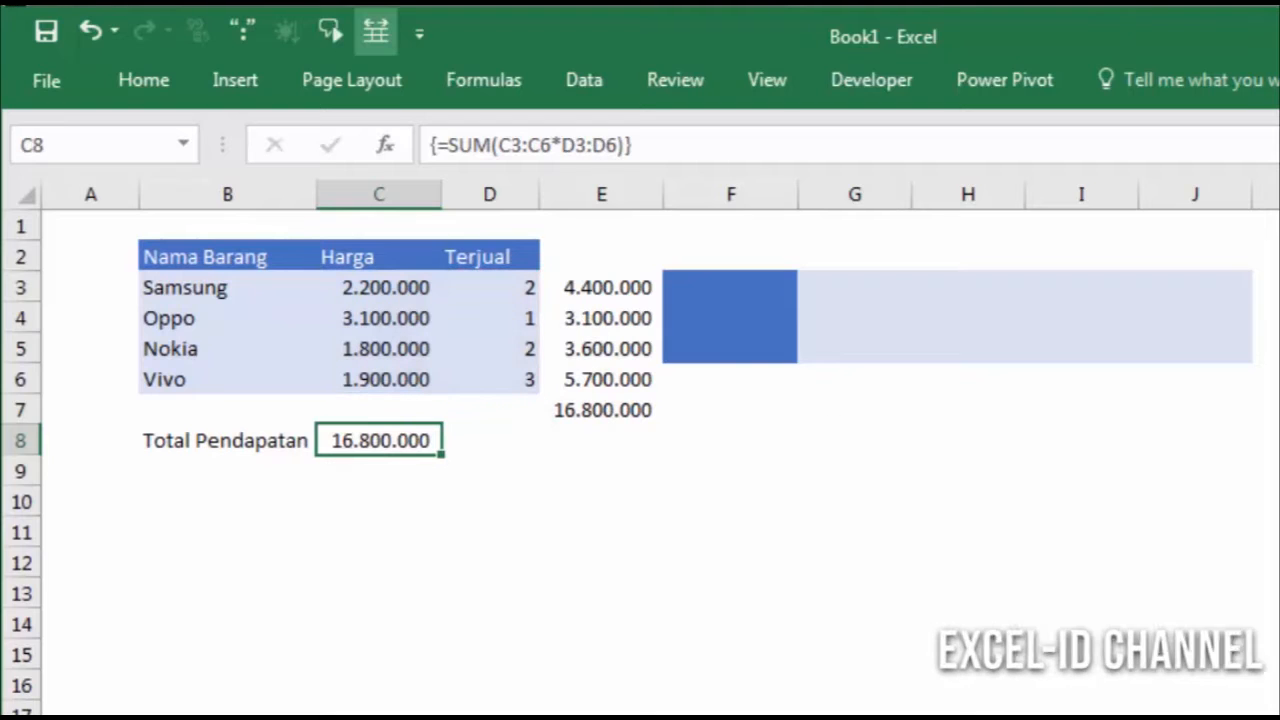
Step: Compare the Total Pendapatan array formula in C8 with the helper total in E7 and helper column E
left_click(581, 414)
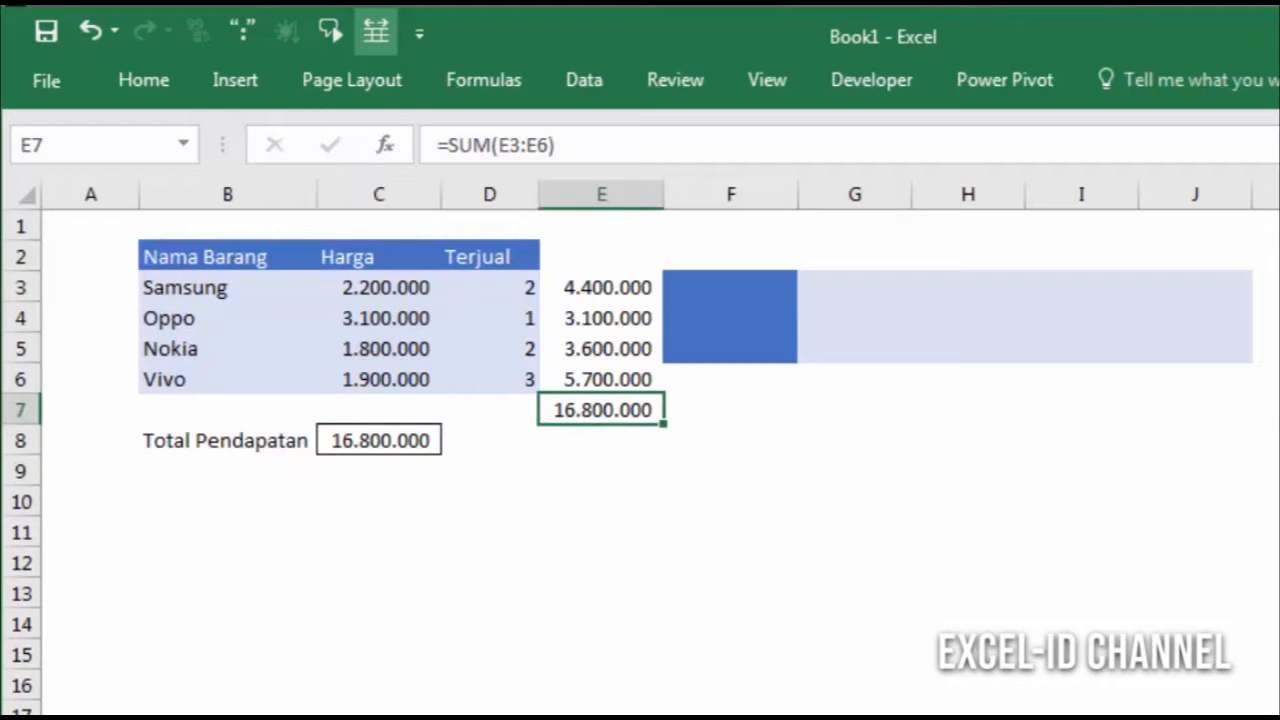
left_click(610, 194)
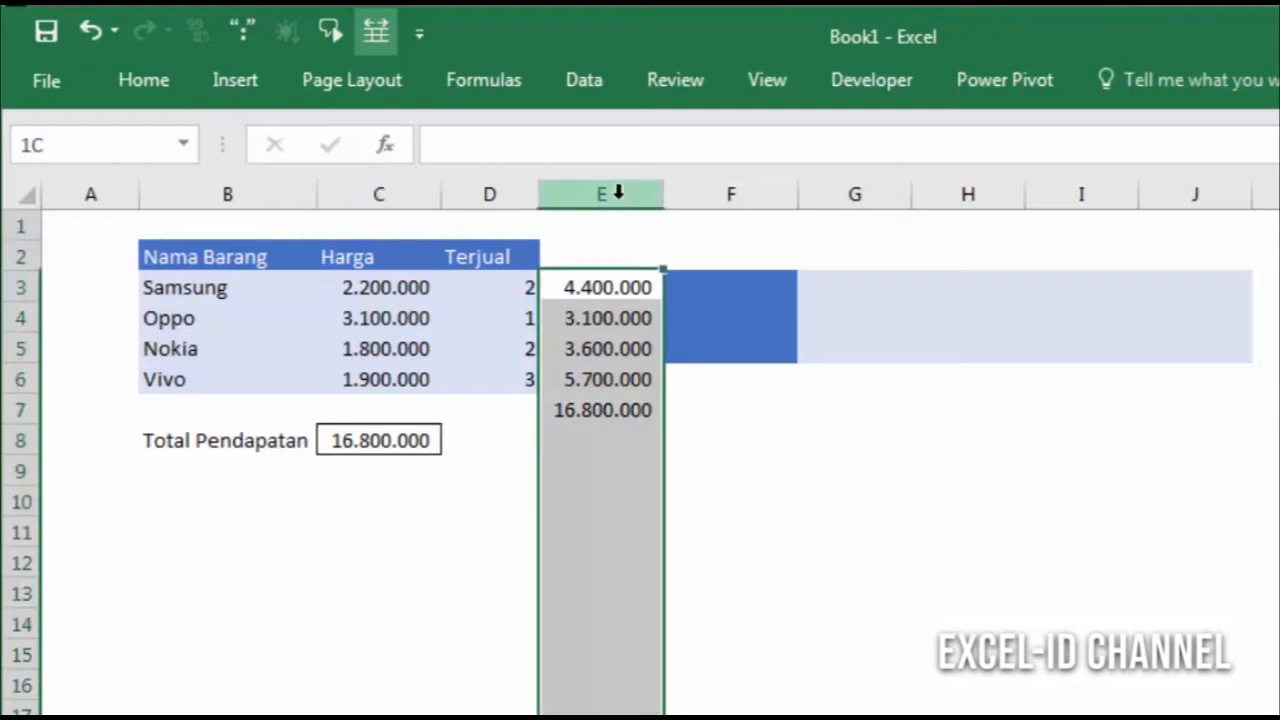
left_click(408, 440)
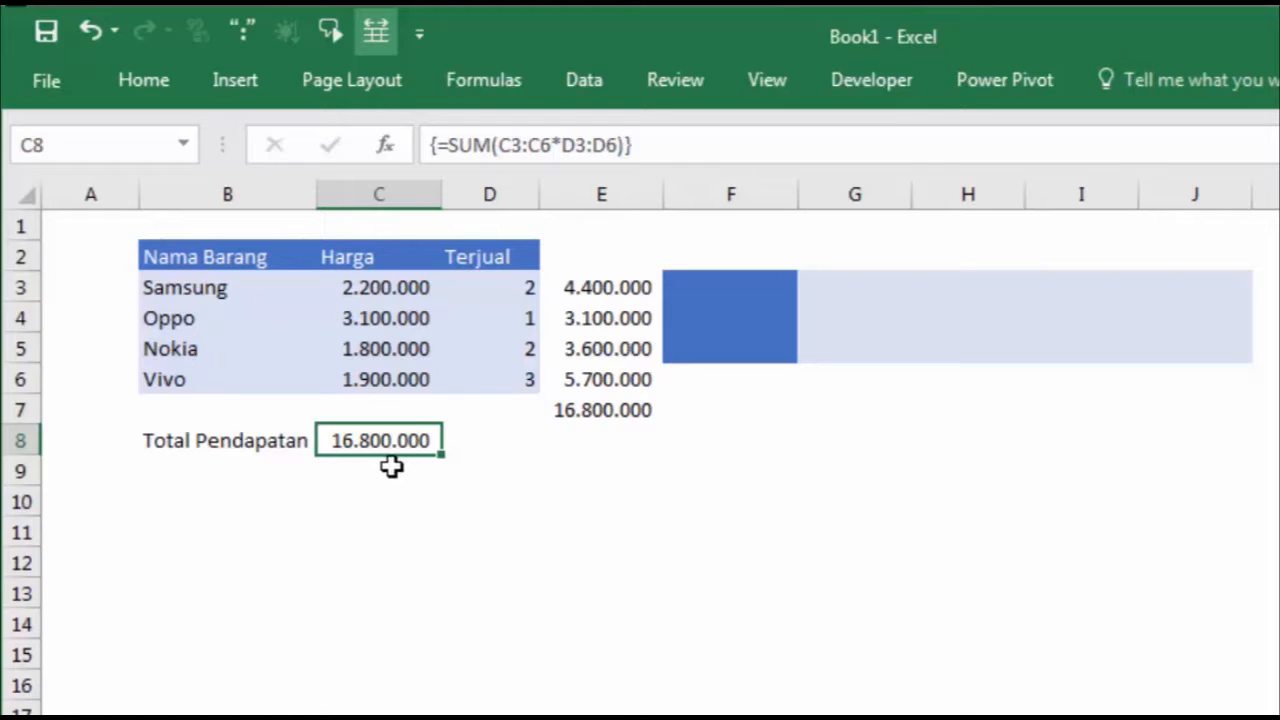
left_click(537, 597)
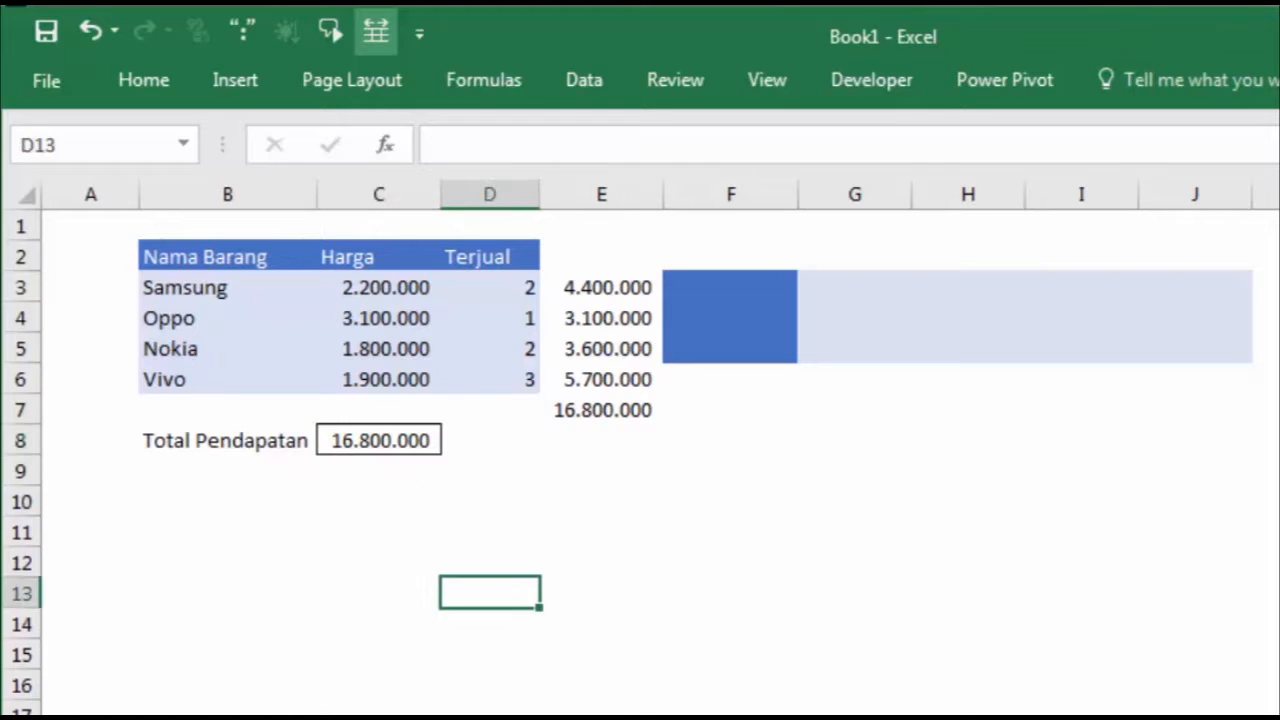
left_click(943, 700)
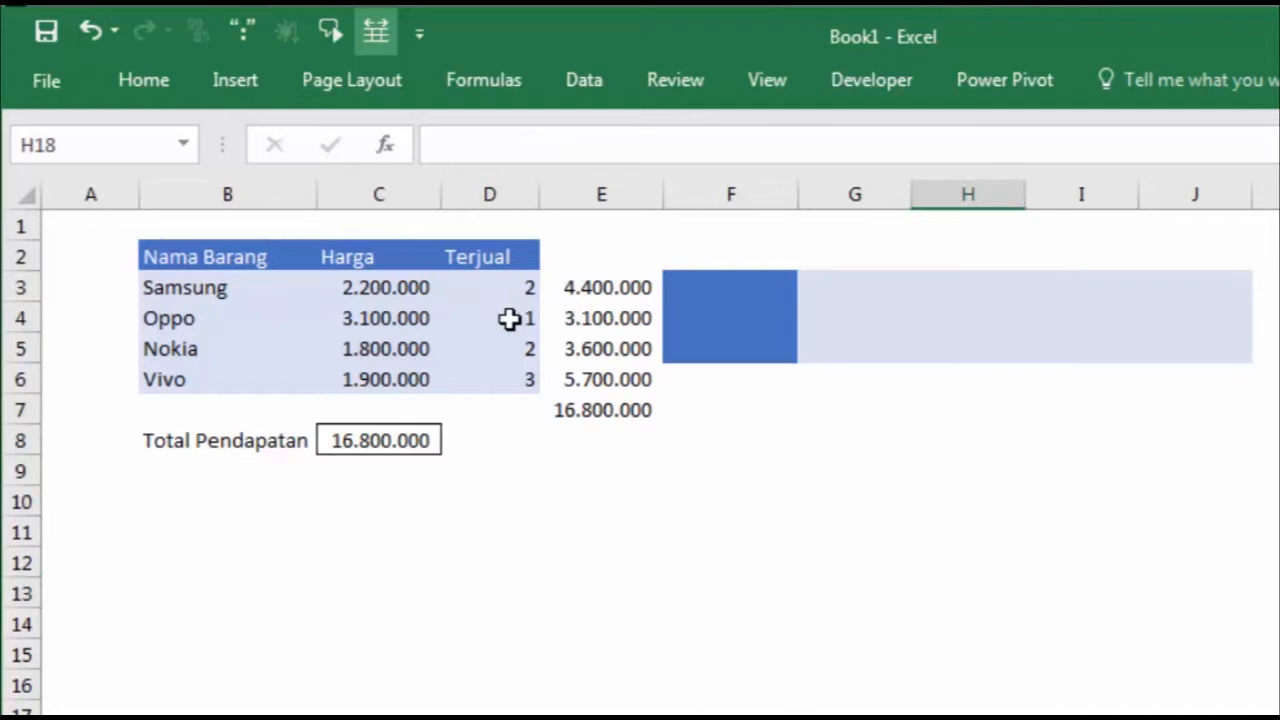
Step: Copy the Nama Barang header from B2 into F3 of the blank horizontal table
left_click(204, 261)
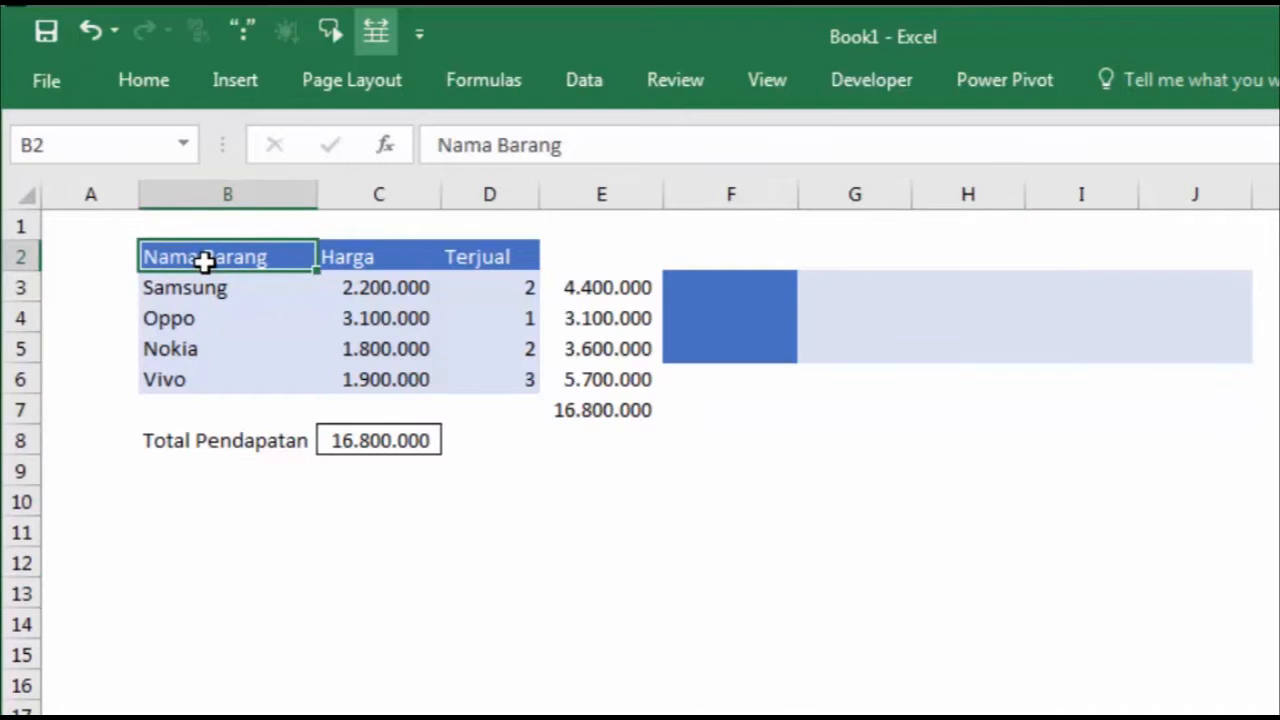
left_click(812, 300)
left_click(629, 508)
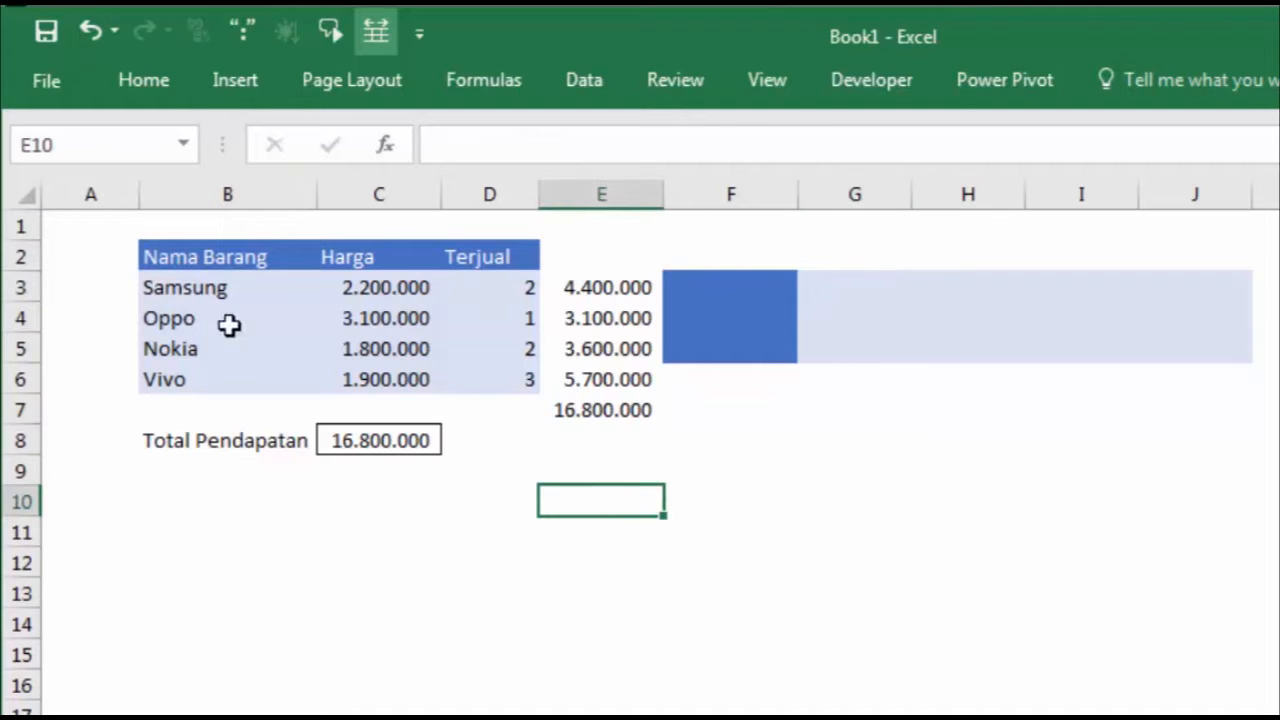
left_click(208, 283)
left_click(224, 260)
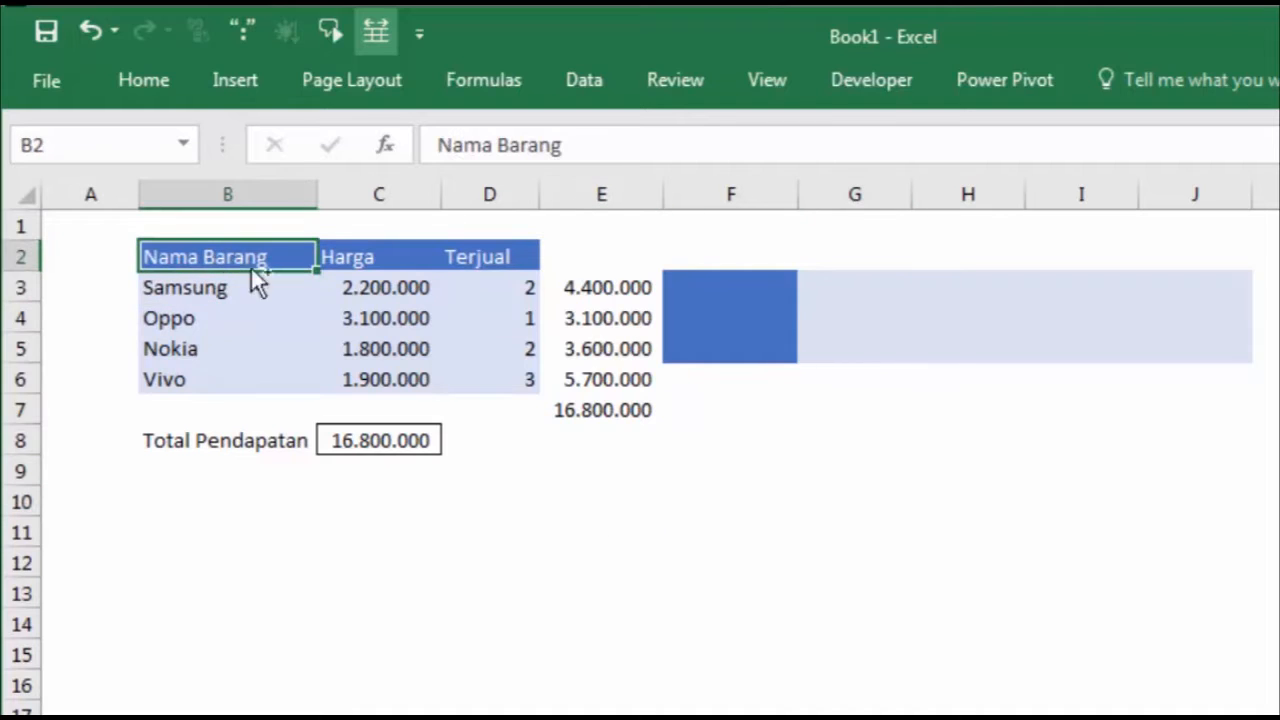
key("ctrl+c")
left_click(688, 283)
key("ctrl+v")
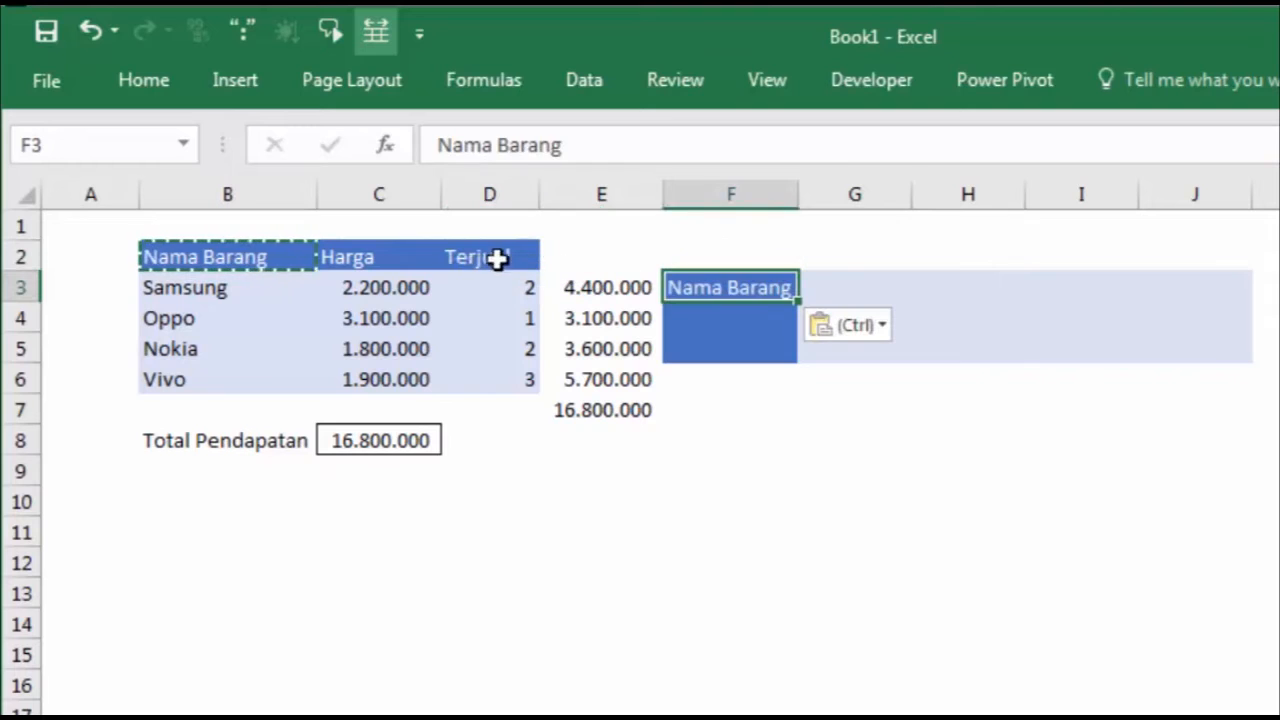
Step: Copy the Harga header into F4 and the Terjual header into F5 of the horizontal table
left_click(376, 252)
key("ctrl+c")
left_click(730, 312)
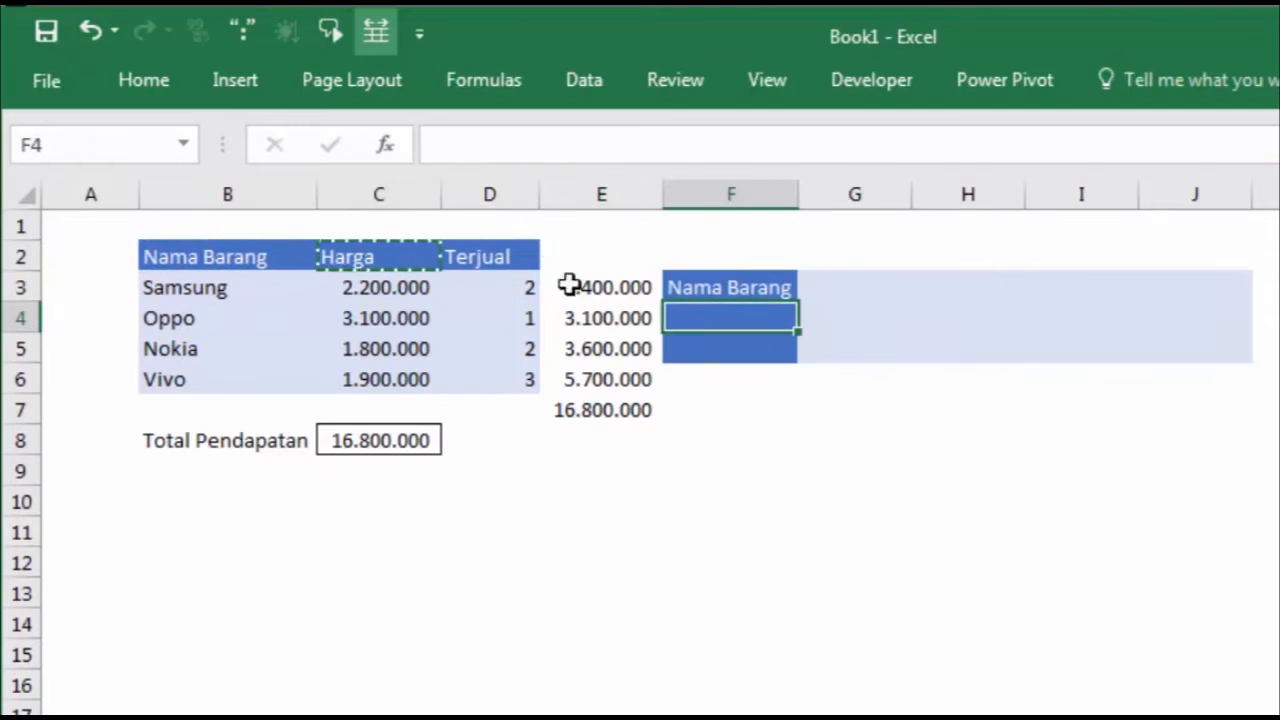
key("ctrl+v")
left_click(500, 256)
key("ctrl+c")
left_click(728, 350)
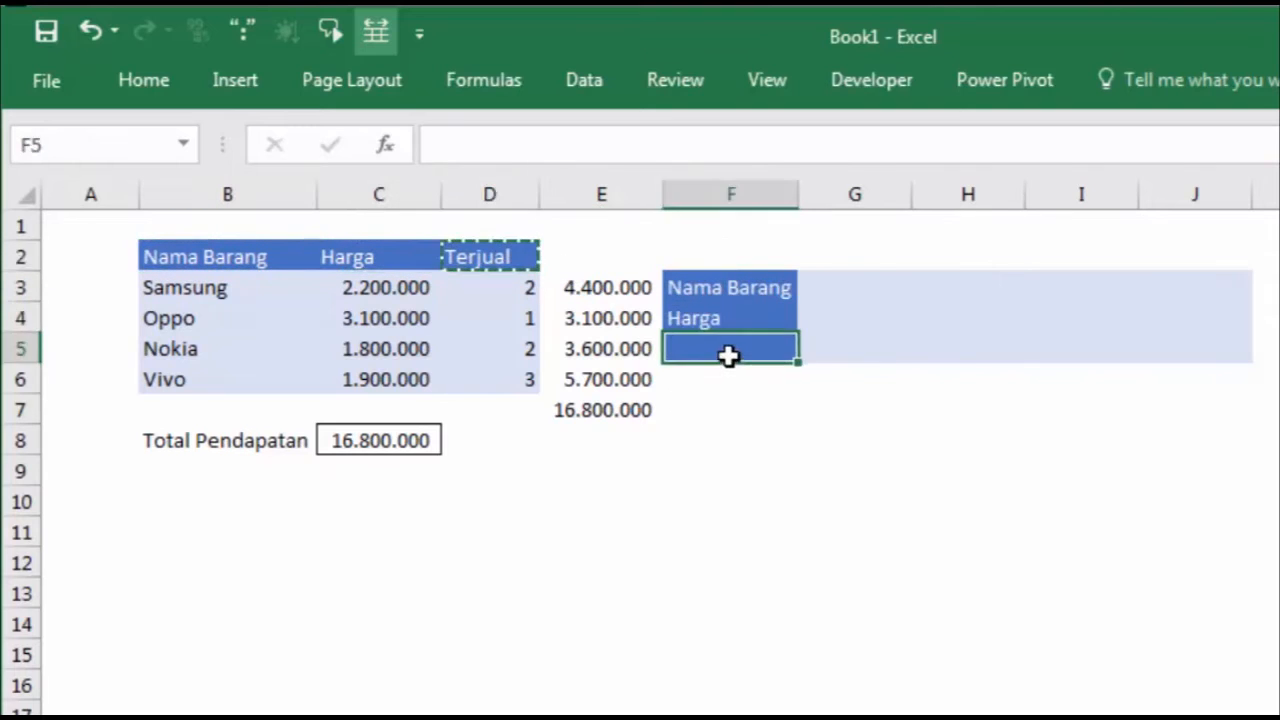
key("ctrl+v")
left_click(735, 447)
left_click(837, 288)
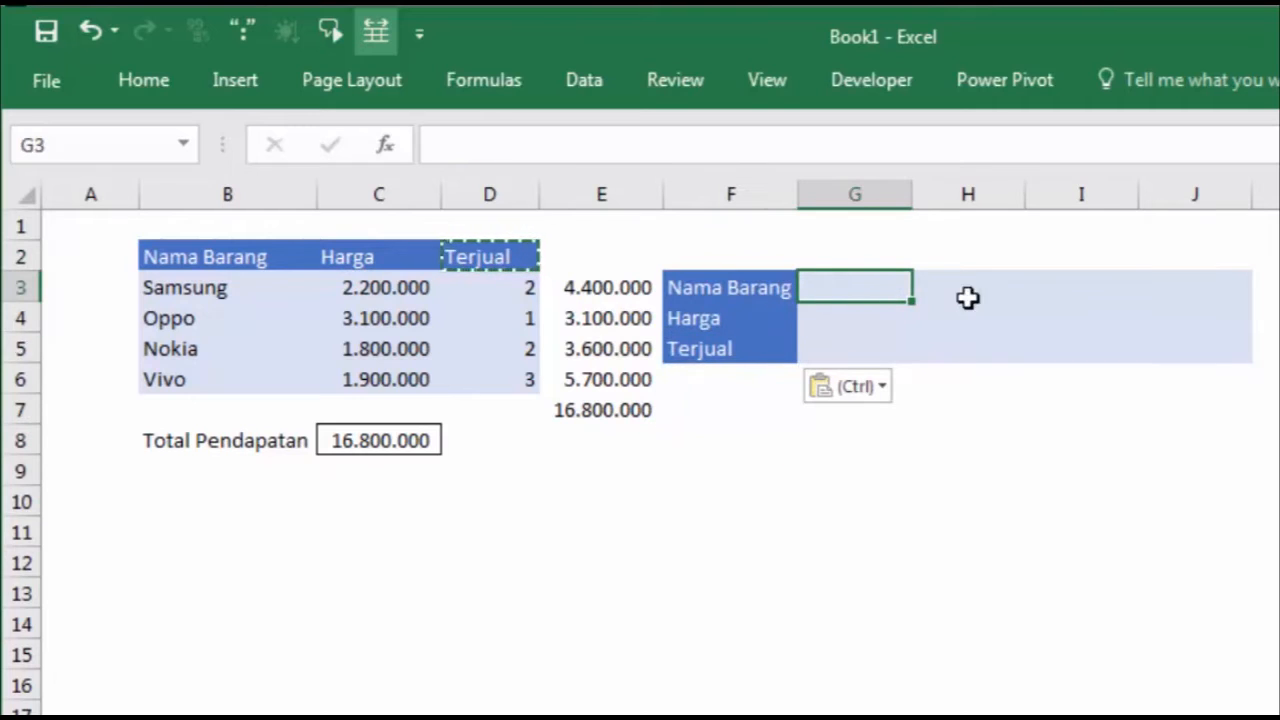
left_click(1186, 279)
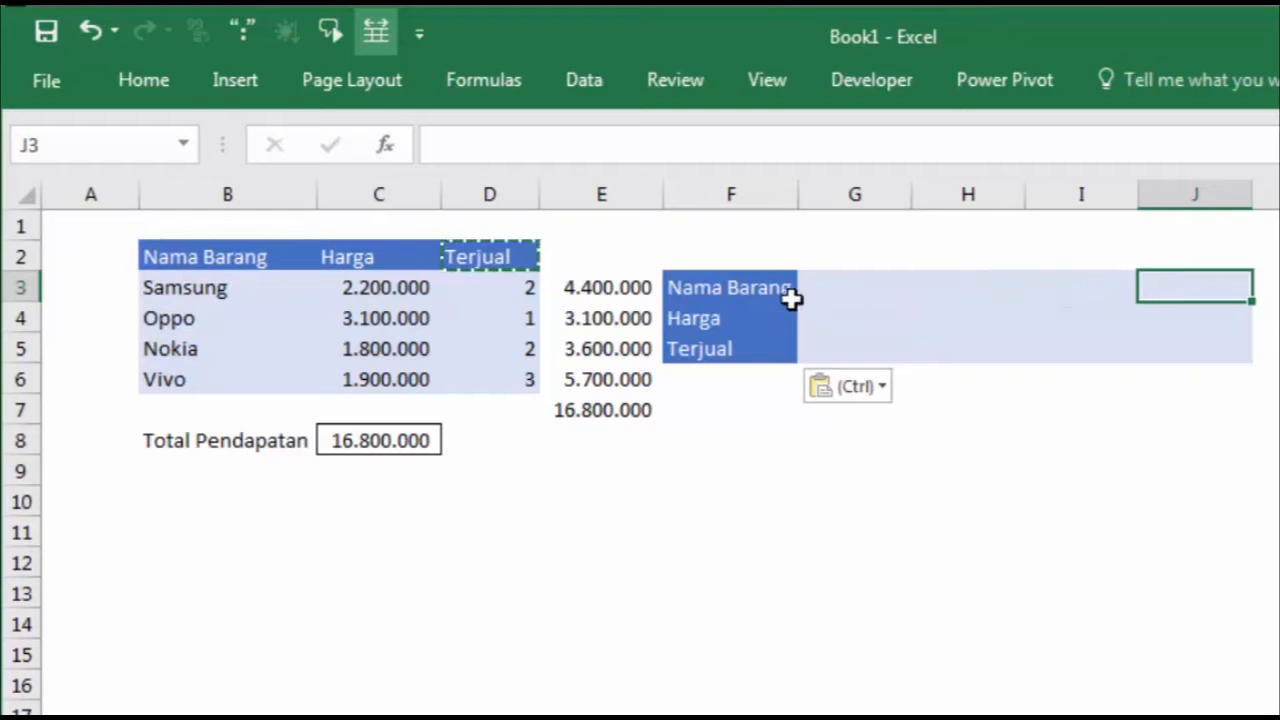
Step: Clear the manually copied headers from the first column of the horizontal table
left_click_drag(726, 289, 728, 366)
key("Delete")
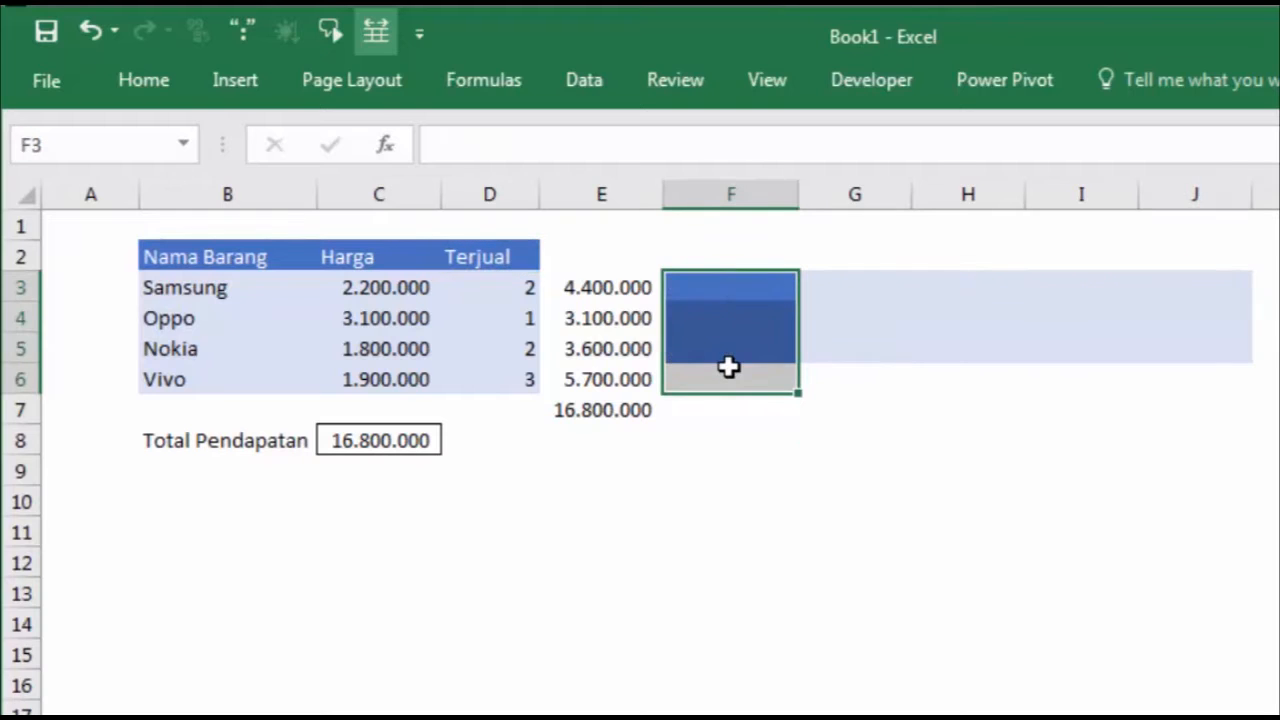
left_click(796, 614)
Step: Enter the array formula {=TRANSPOSE(B2:D6)} across F3:J5 to turn the sales table horizontal
left_click_drag(707, 288, 1154, 340)
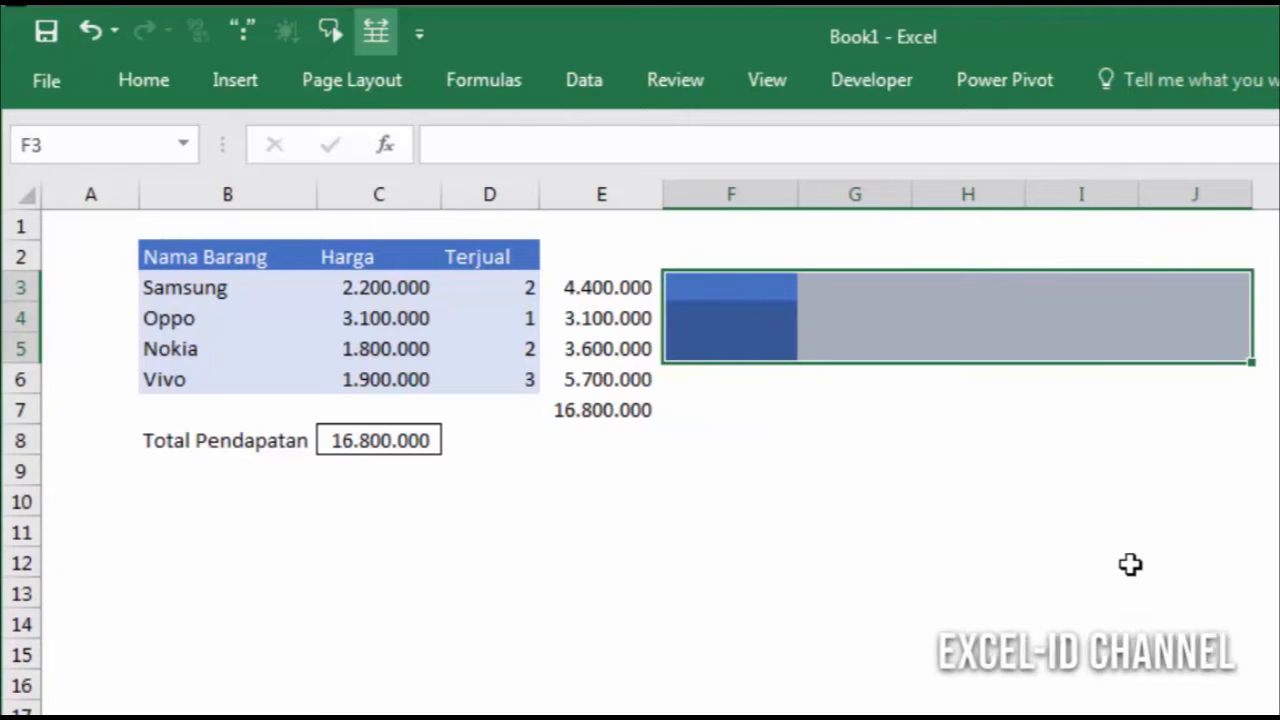
type("=")
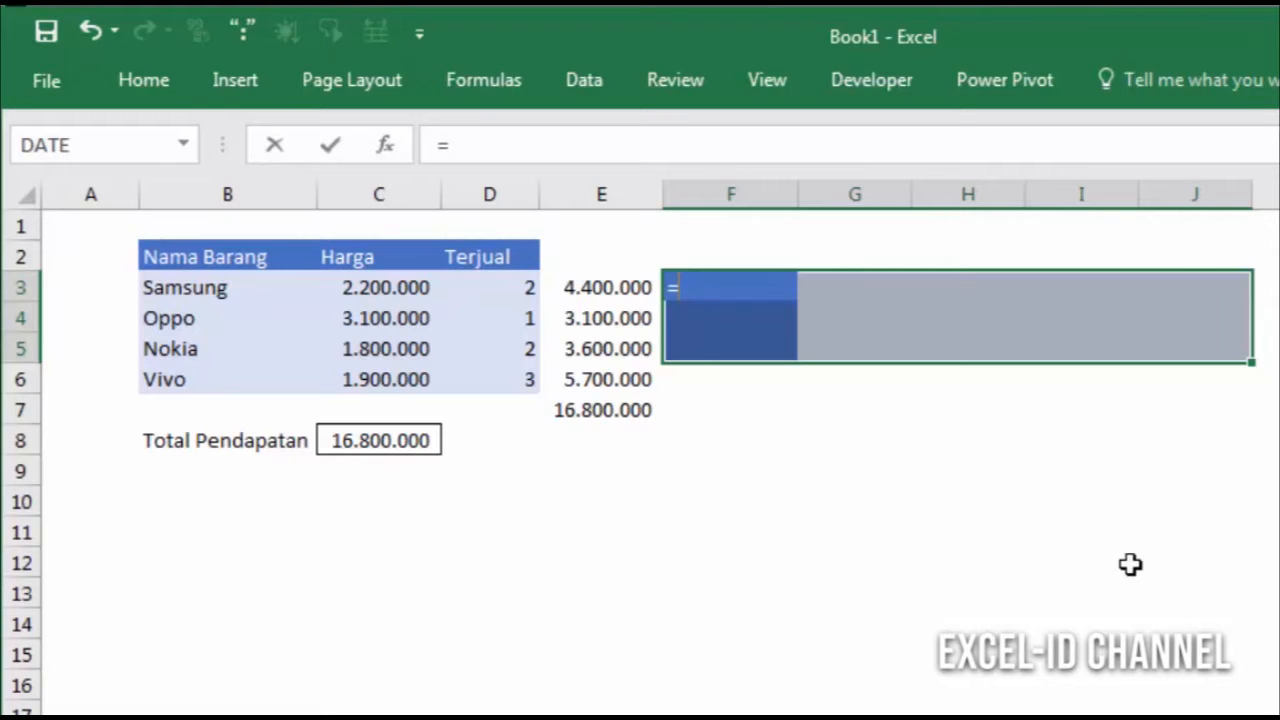
type("tra")
key("Tab")
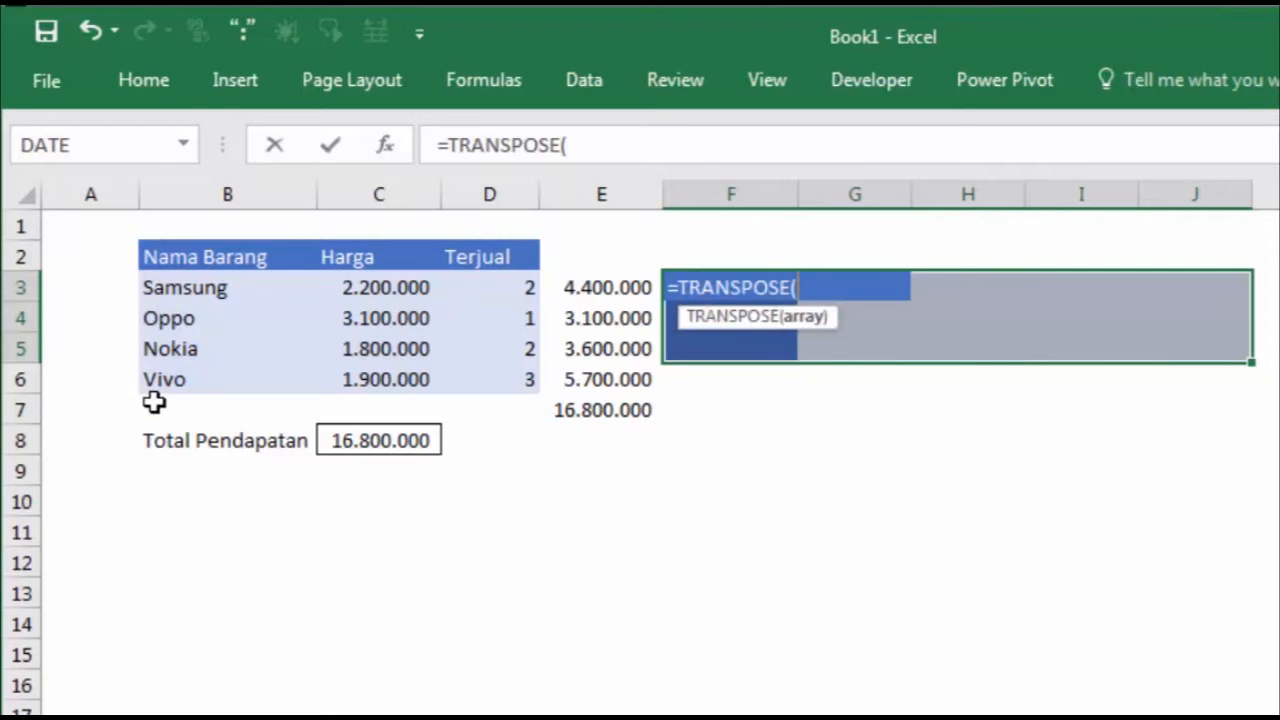
left_click_drag(216, 262, 480, 377)
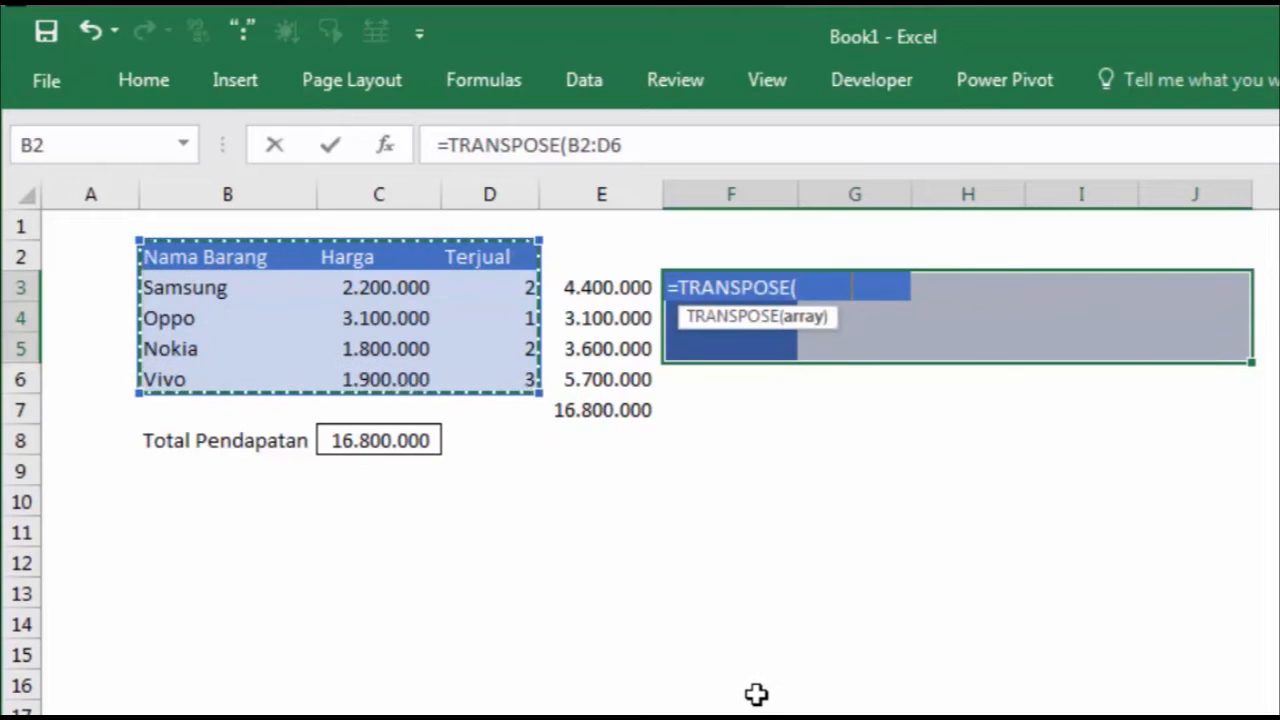
key("ctrl+shift+Return")
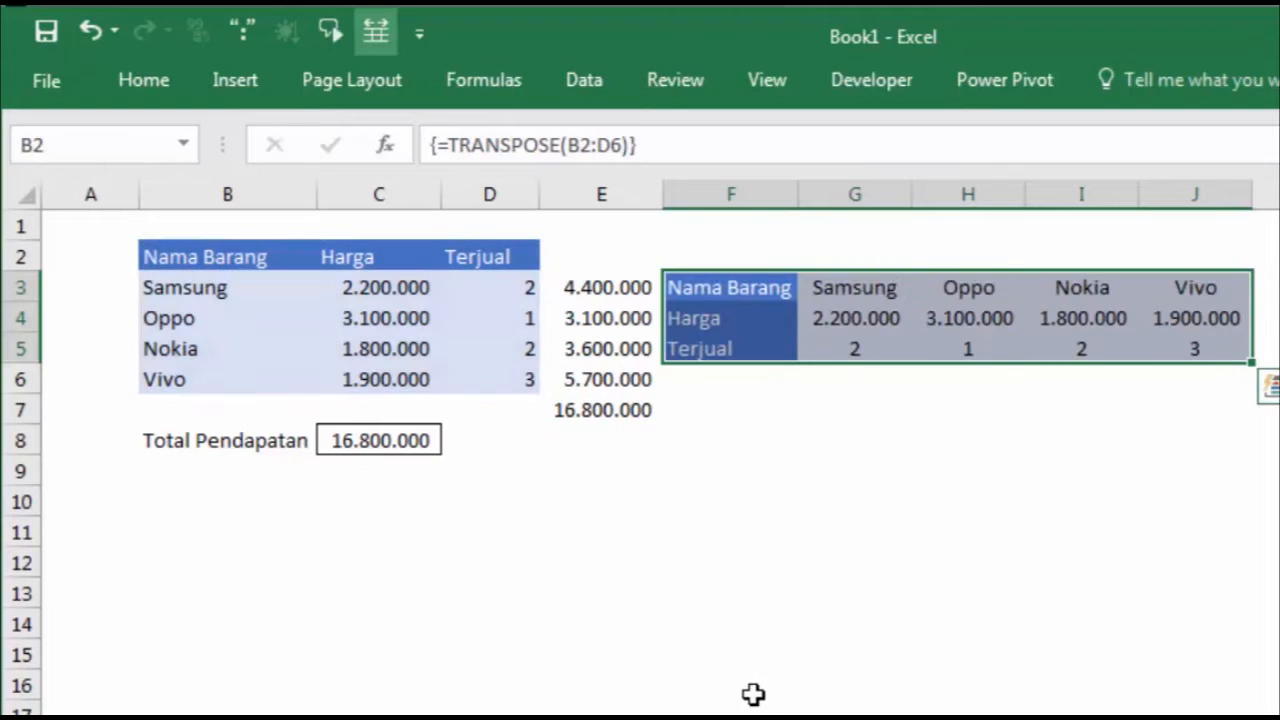
left_click(595, 679)
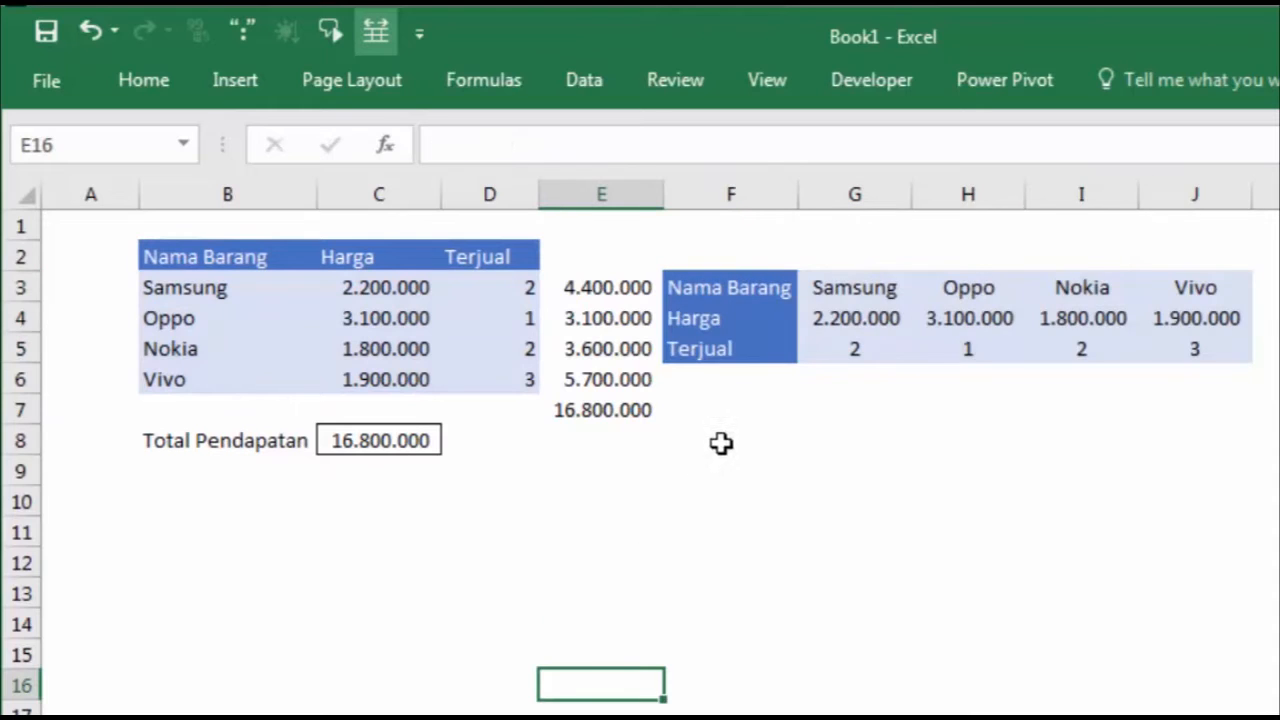
Step: Compare the transposed table in F3:J5 with the source table and inspect the array formula in G4
left_click(706, 368)
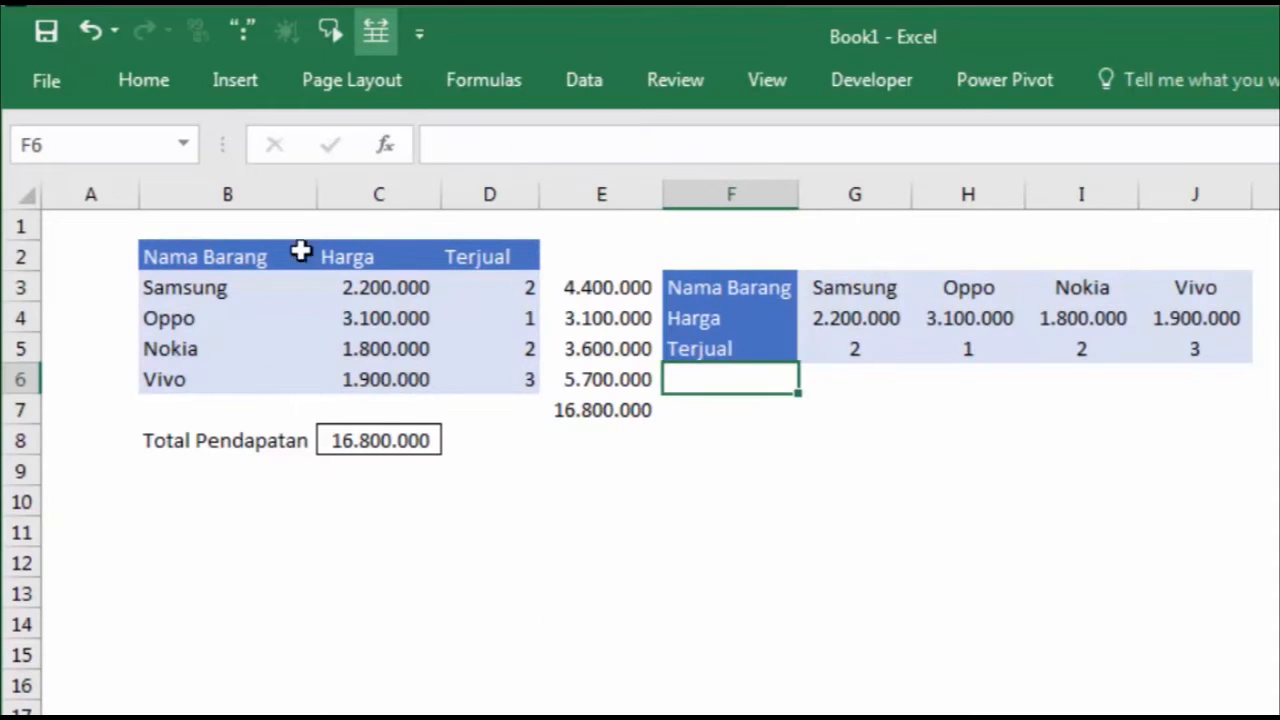
left_click(303, 256)
left_click(862, 306)
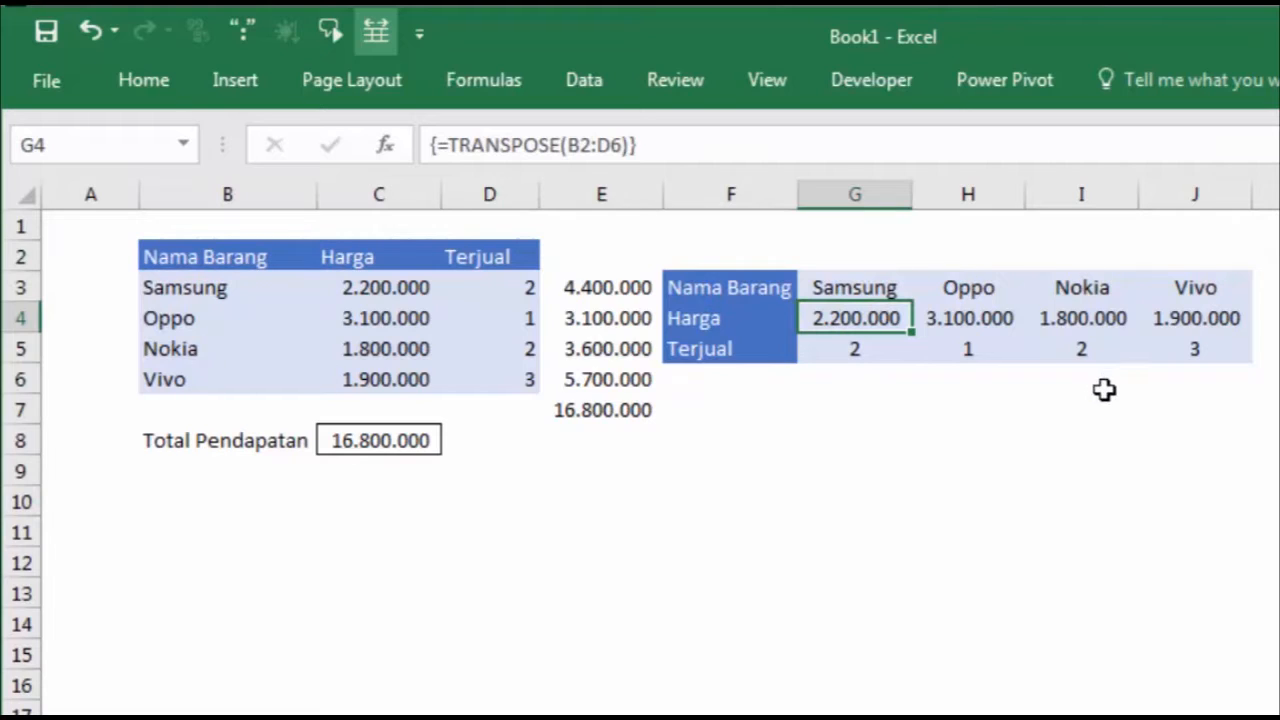
left_click_drag(1104, 390, 1100, 412)
left_click(601, 501)
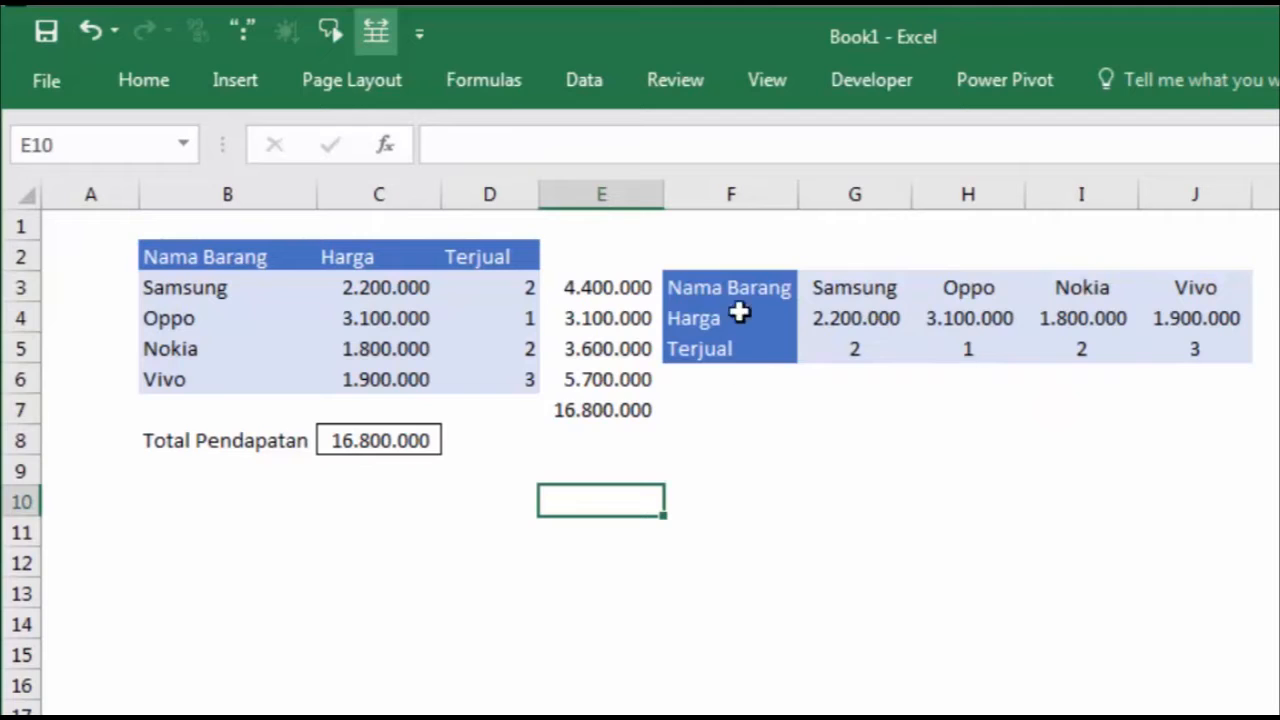
left_click_drag(739, 313, 1089, 334)
Step: Switch to the sheet with Data1 and Data2 and look over their first values and the Nilai Perkalian Terkecil label
left_click(1054, 551)
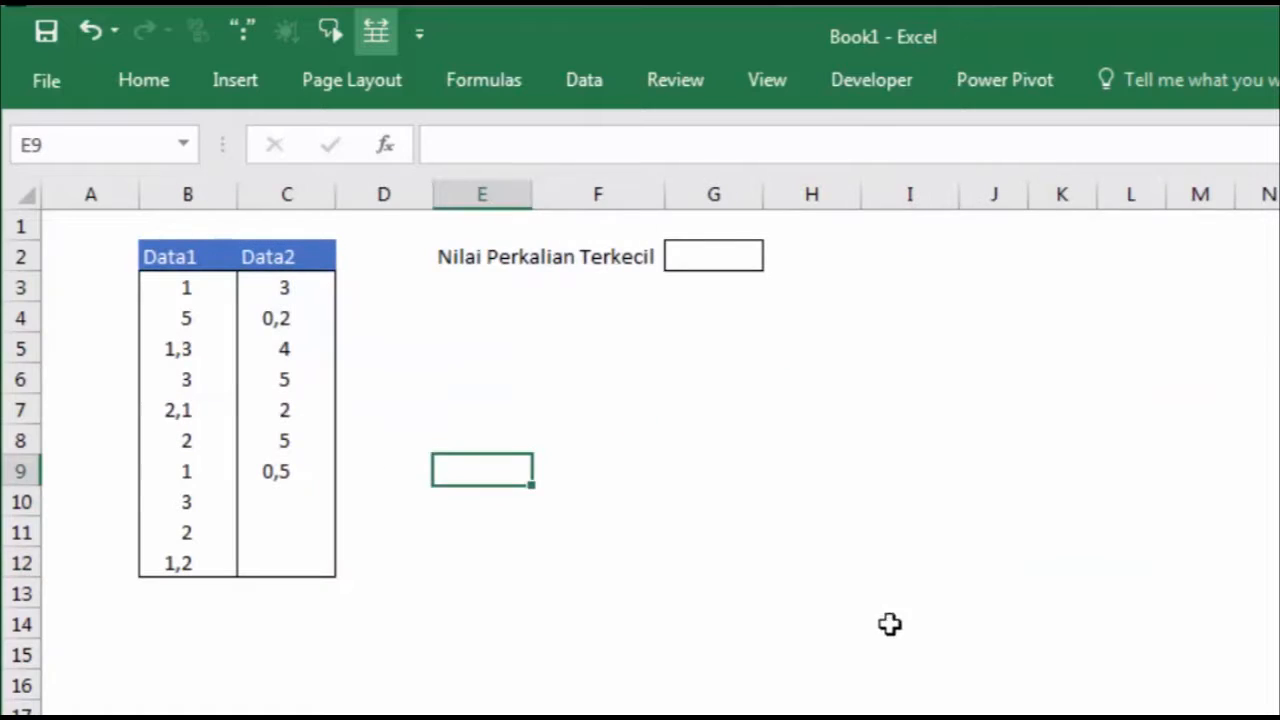
left_click(895, 600)
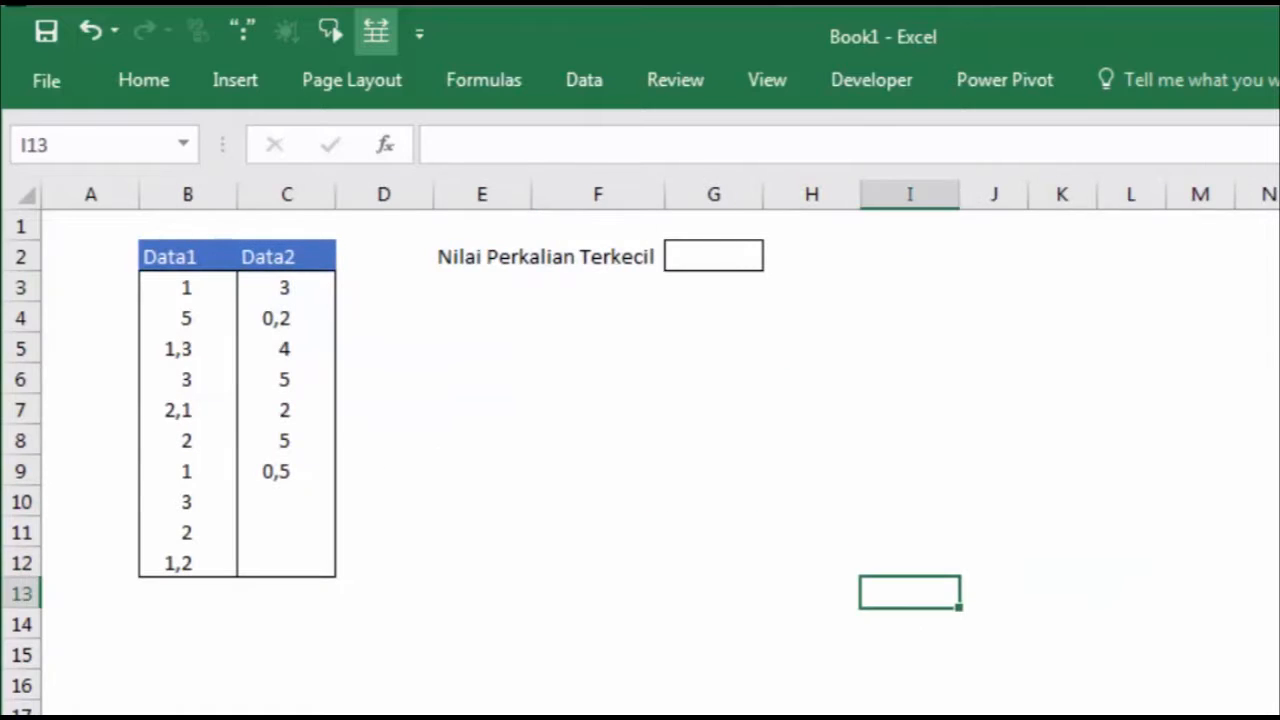
left_click(603, 545)
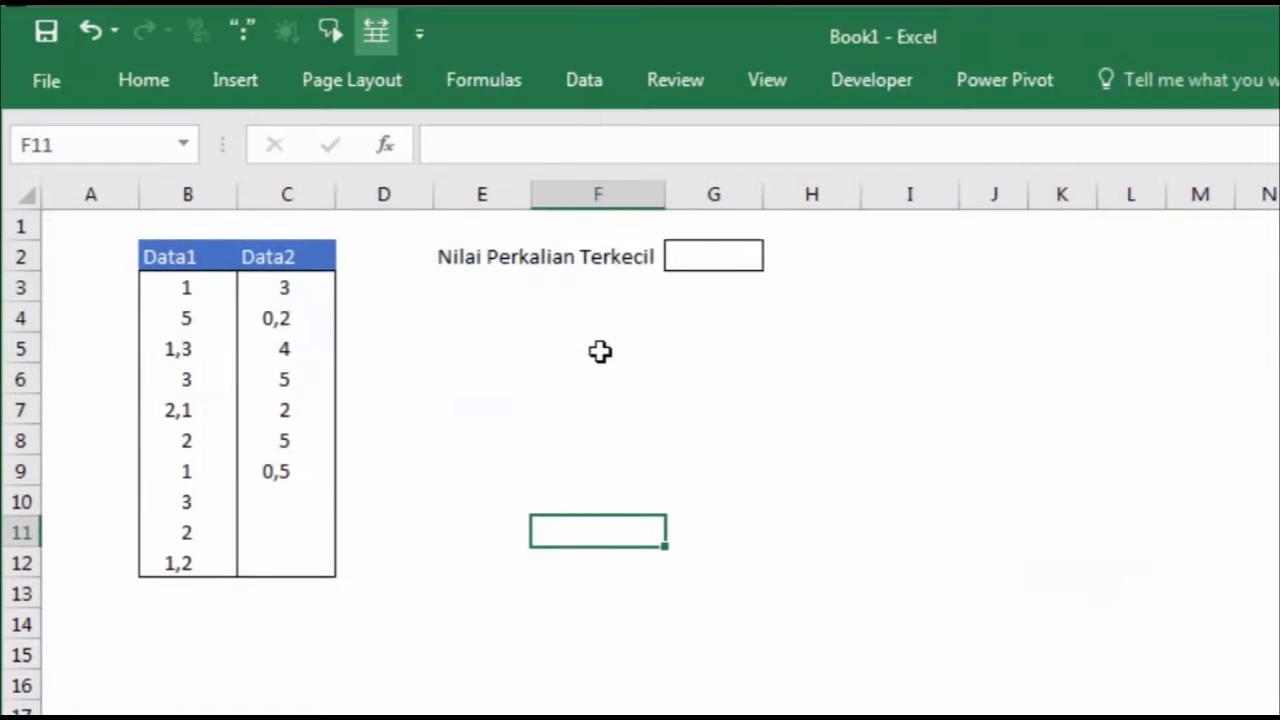
left_click(175, 290)
left_click(255, 290)
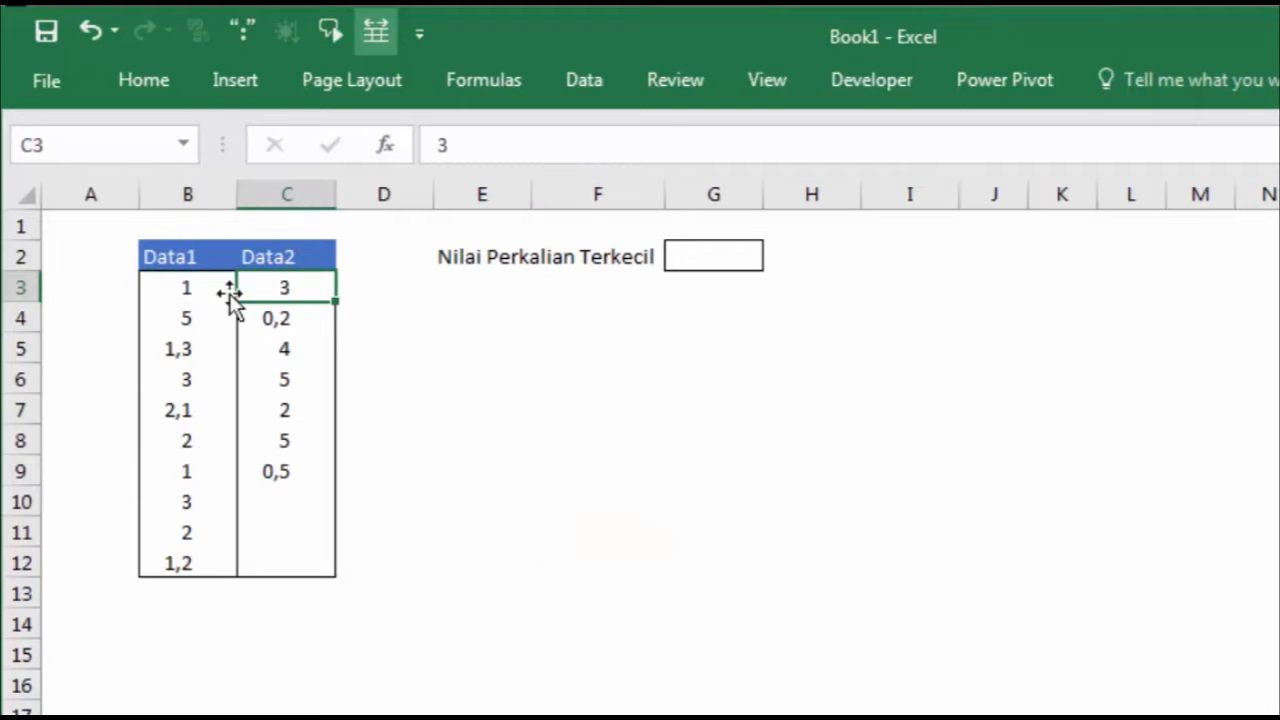
left_click(292, 320)
left_click(497, 257)
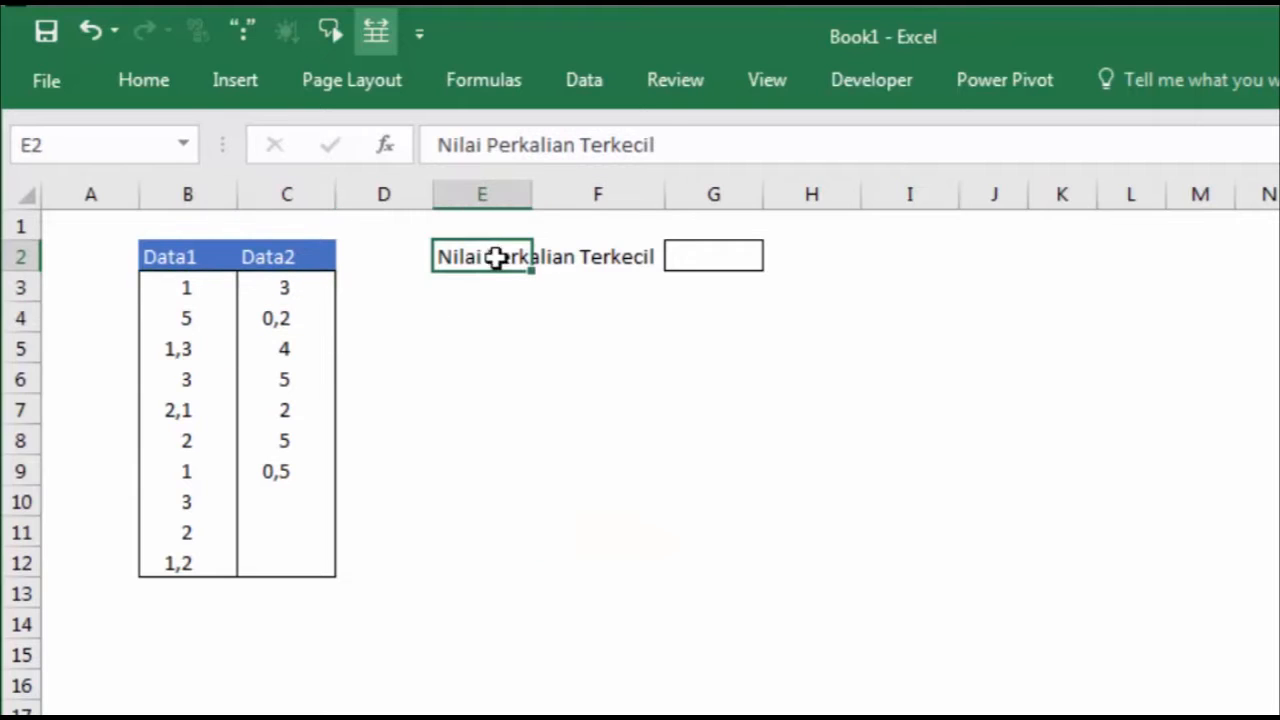
left_click(603, 338)
left_click(738, 252)
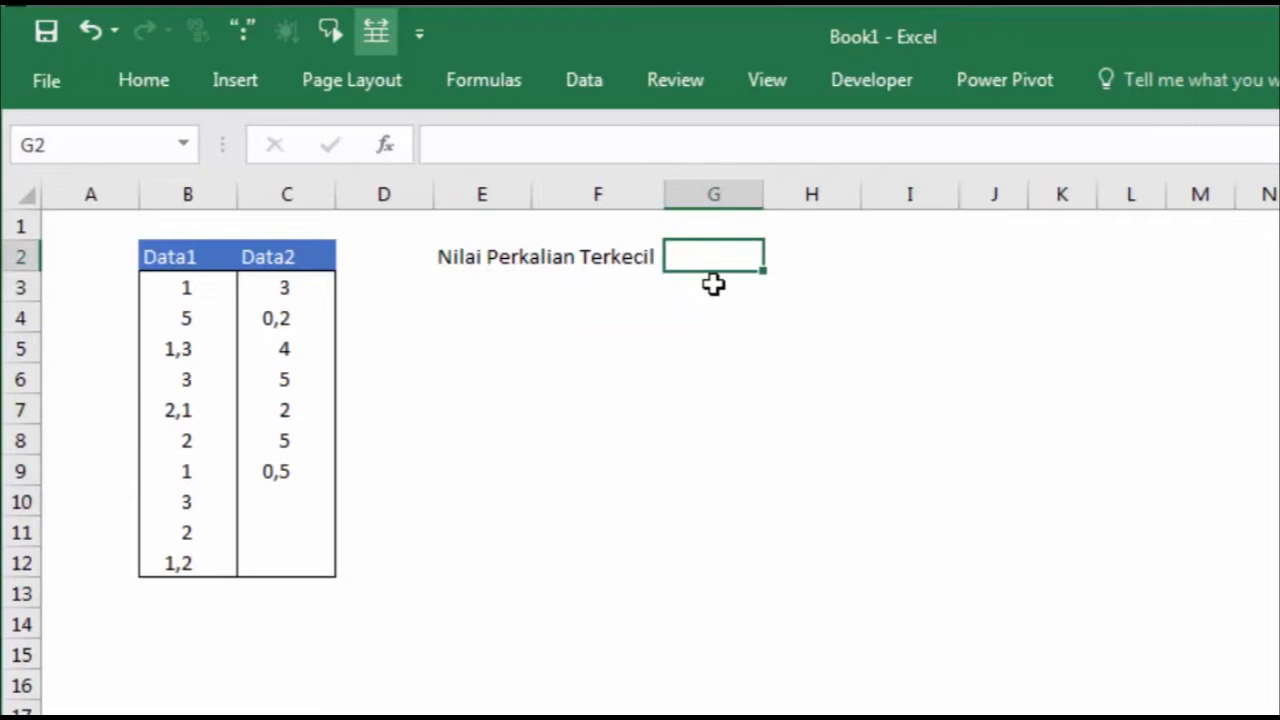
left_click(803, 416)
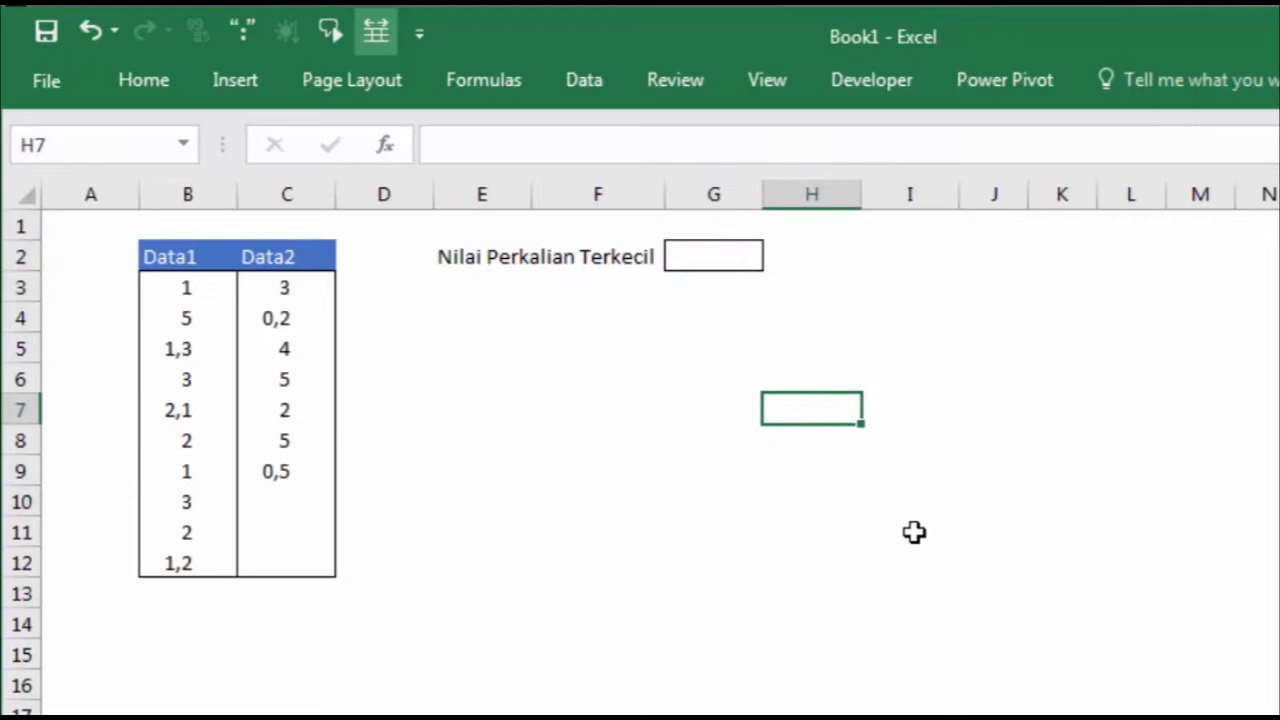
left_click(988, 274)
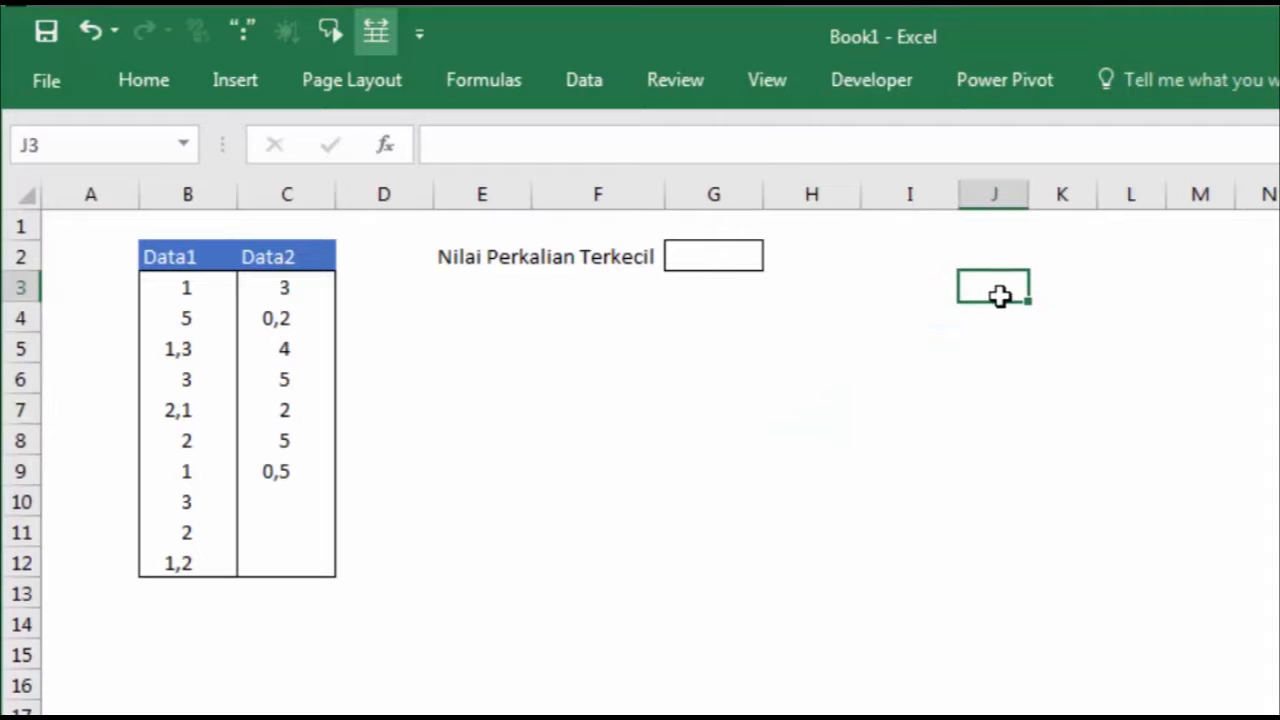
Step: Enter the array formula {=B3:B12} across I3:I12 to list the Data1 values vertically
left_click(930, 295)
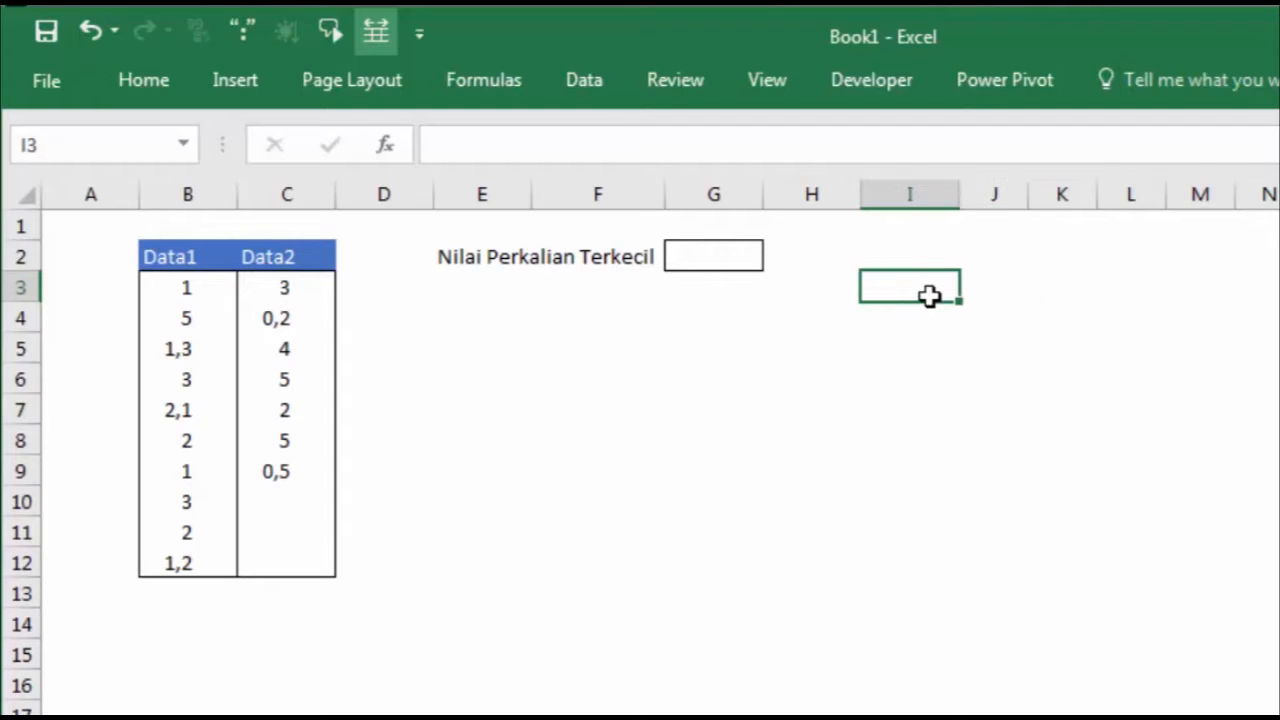
left_click_drag(920, 318, 900, 477)
left_click_drag(903, 277, 899, 560)
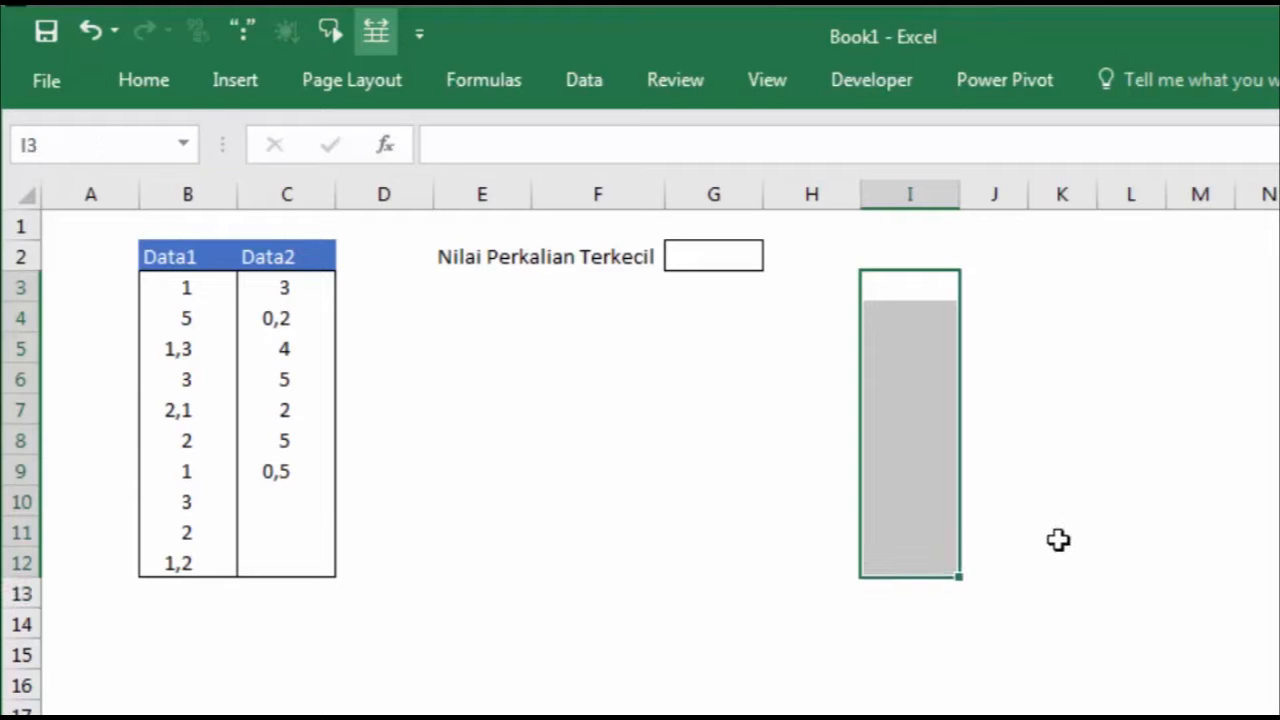
type("=")
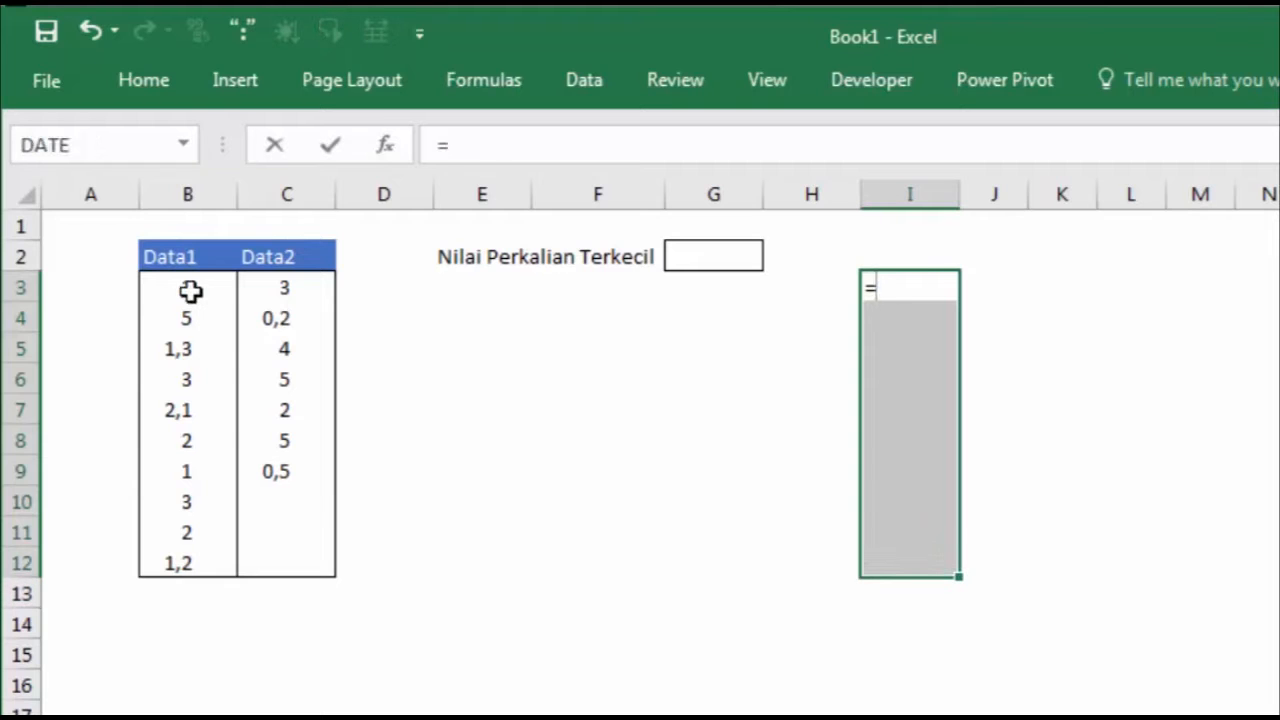
left_click_drag(191, 291, 173, 560)
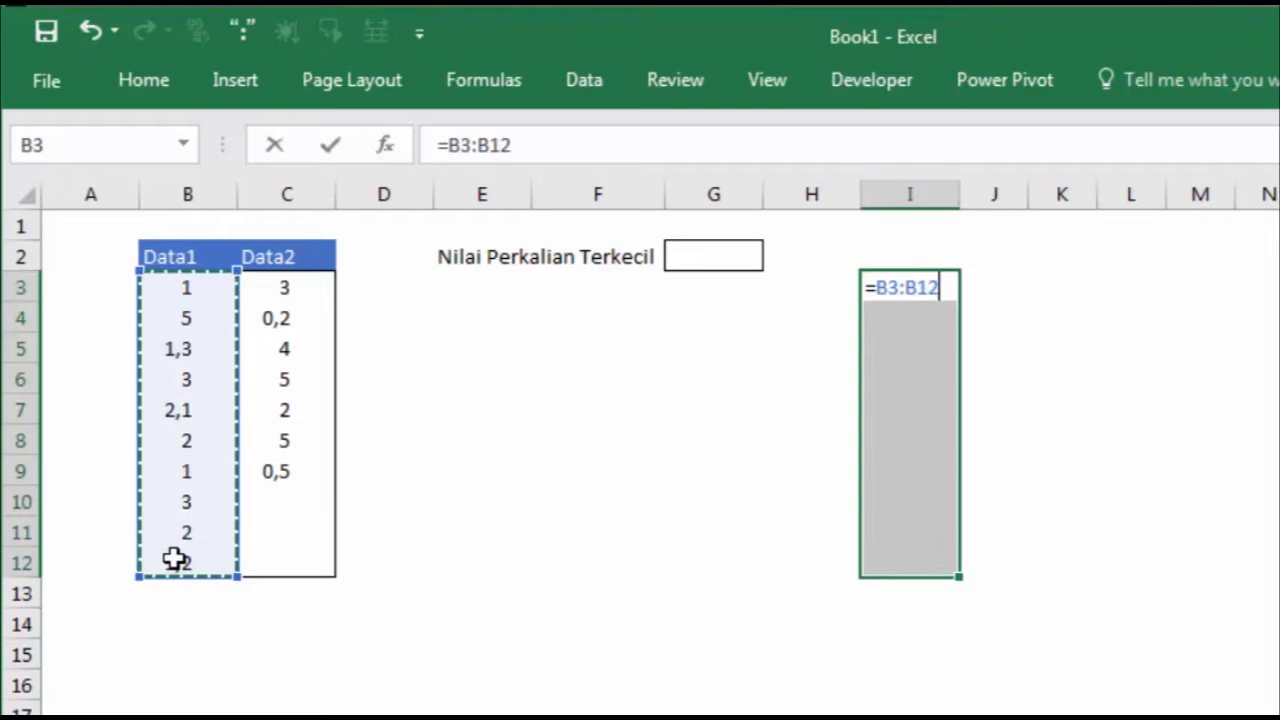
key("ctrl+shift+Return")
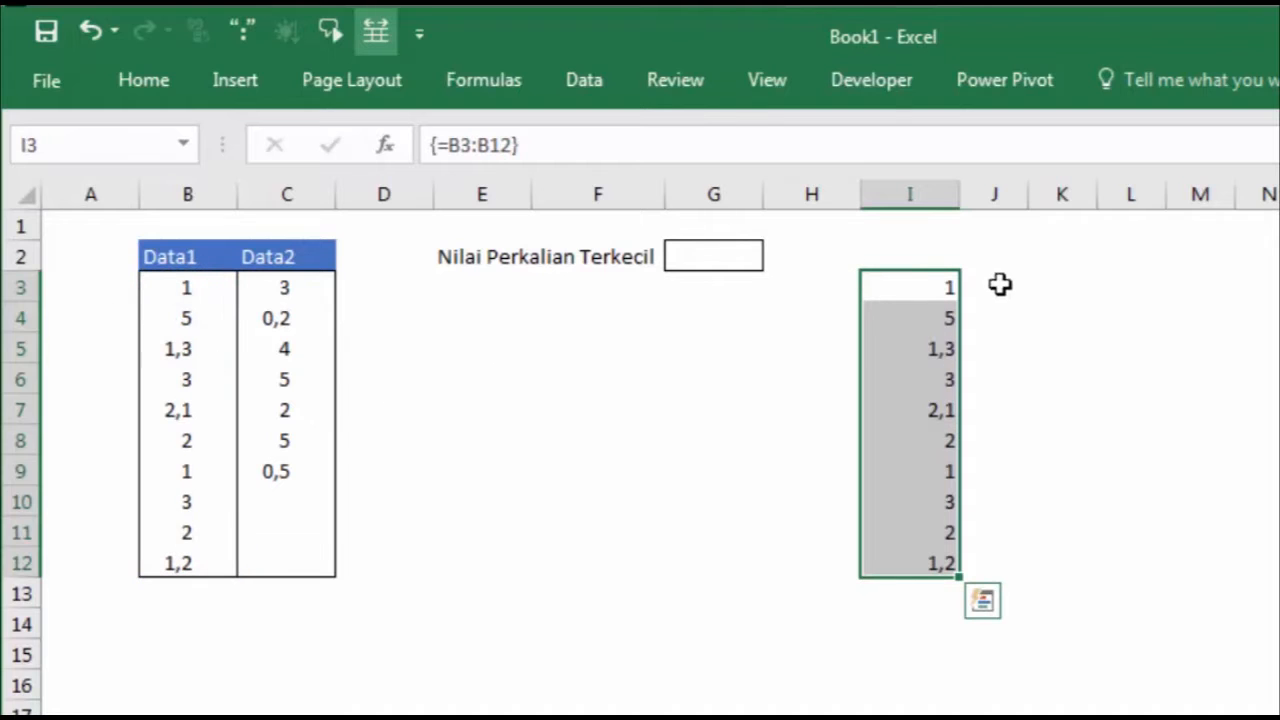
Step: Enter the array formula {=TRANSPOSE(C3:C9)} across J2:P2 to lay out the Data2 values horizontally
left_click(993, 264)
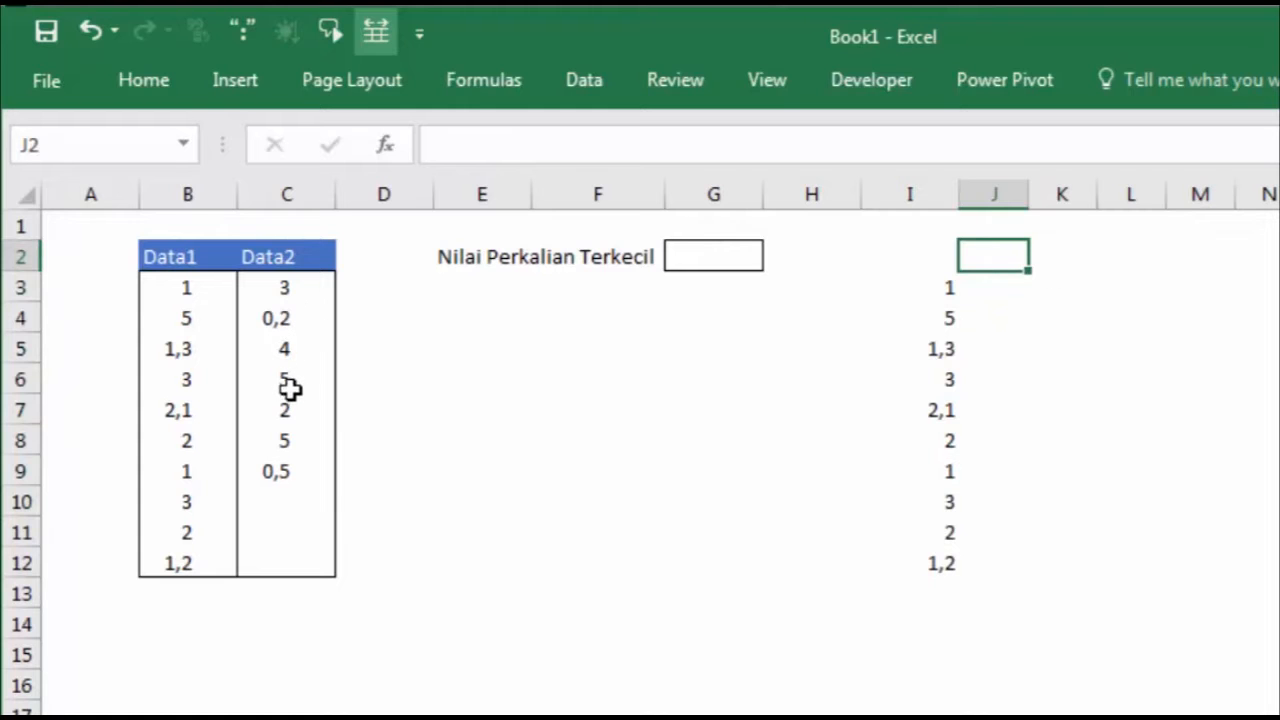
key("shift+Right")
key("shift+Right")
key("shift+Right")
key("shift+Right")
key("shift+Right")
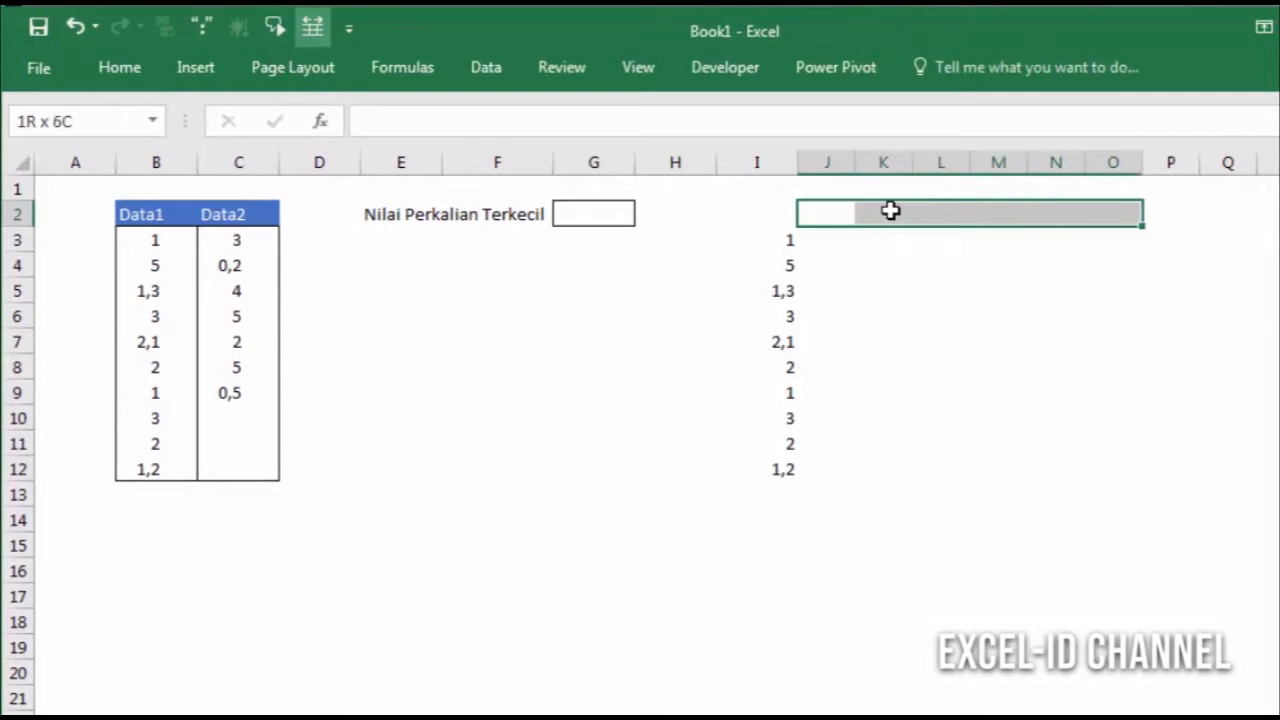
key("shift+Right")
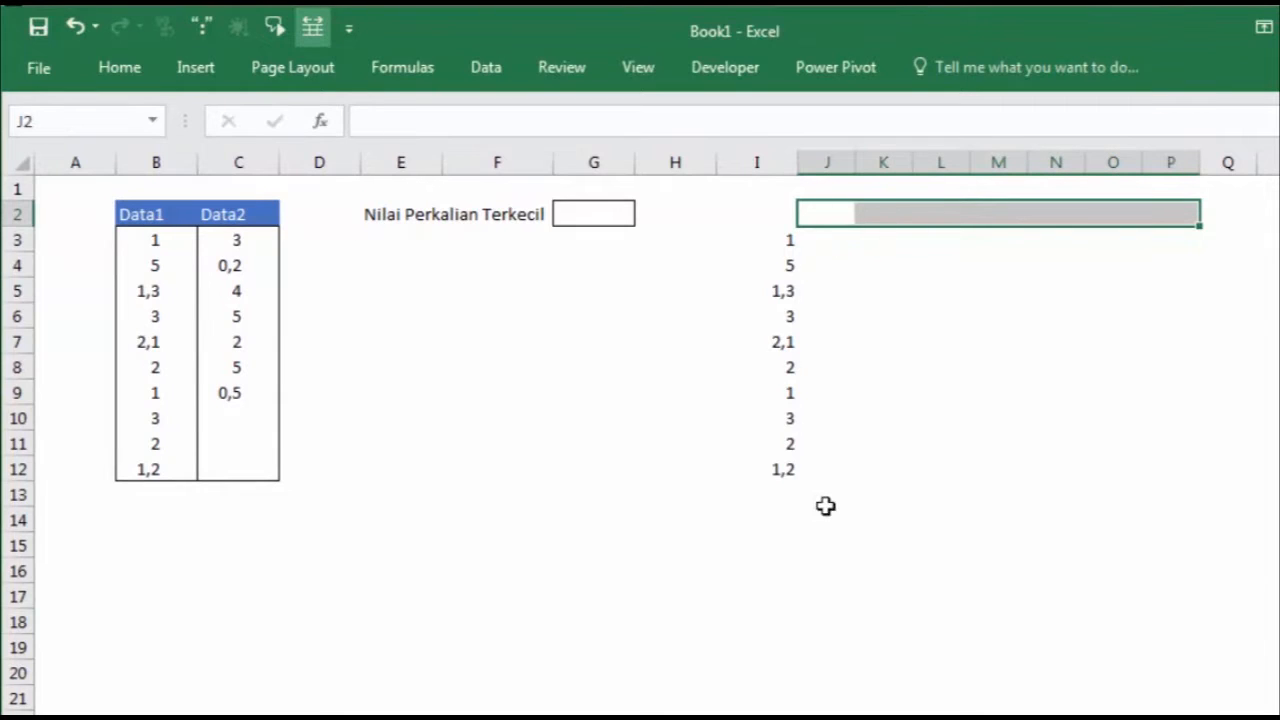
type("=")
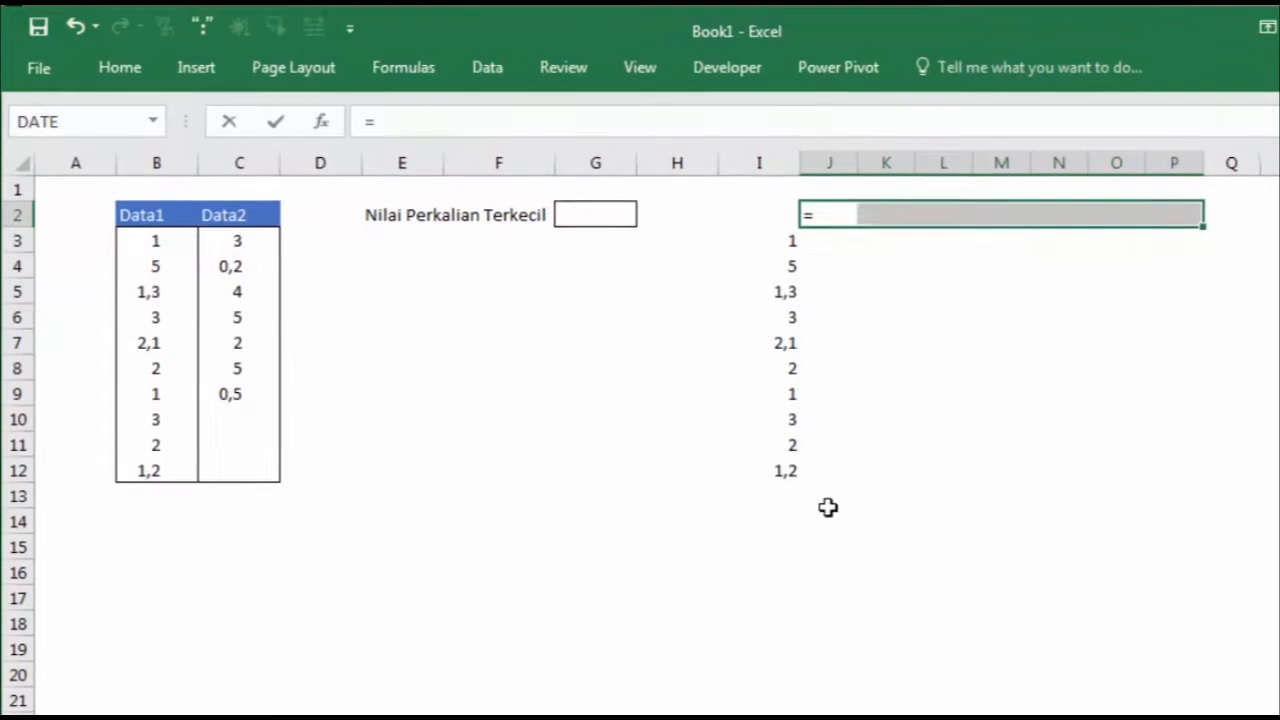
type("tr")
key("Tab")
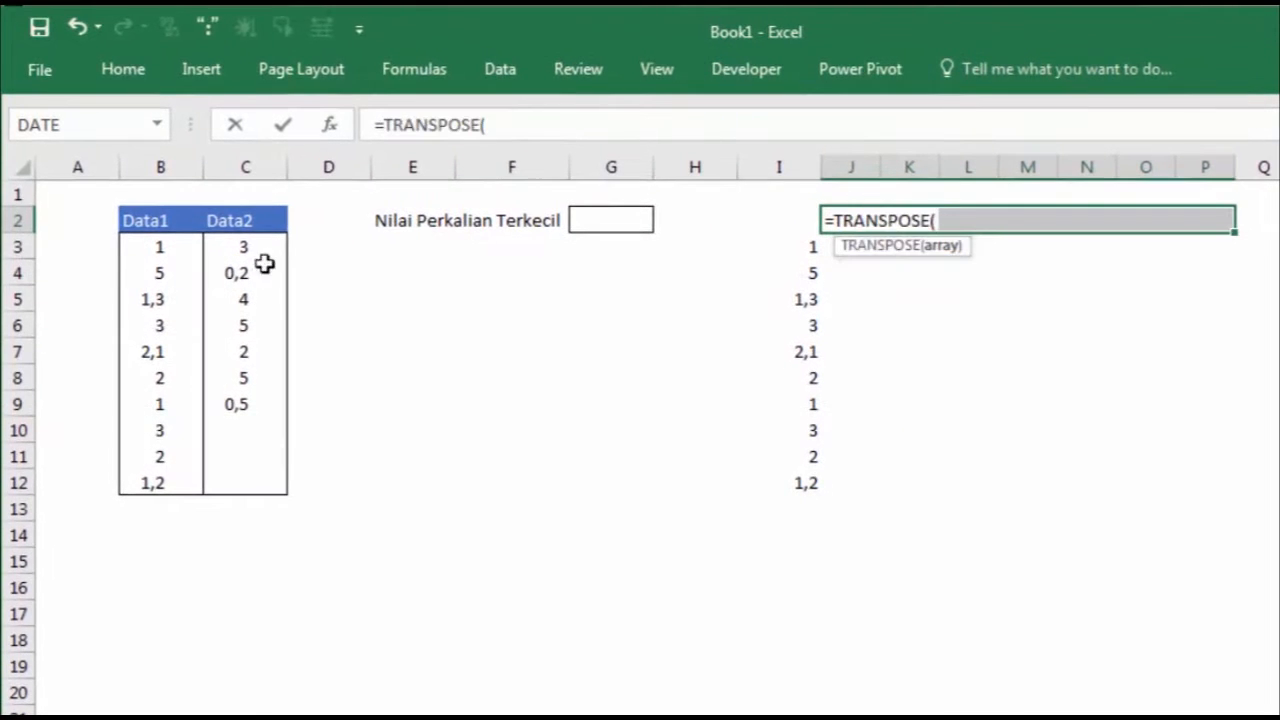
left_click_drag(263, 256, 260, 400)
key("ctrl+shift+Return")
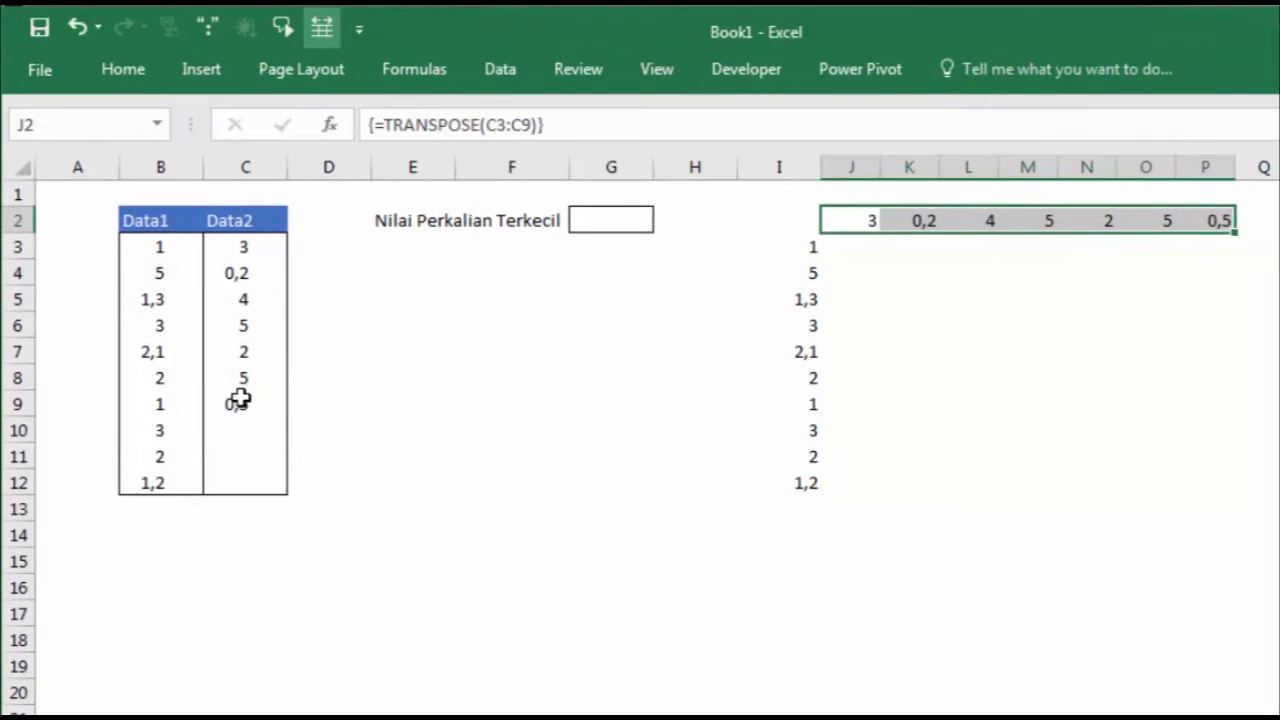
Step: Review the Nilai Perkalian Terkecil label, the Data1 and Data2 columns, and the first row and column headers of the helper grid
left_click(632, 561)
left_click(409, 228)
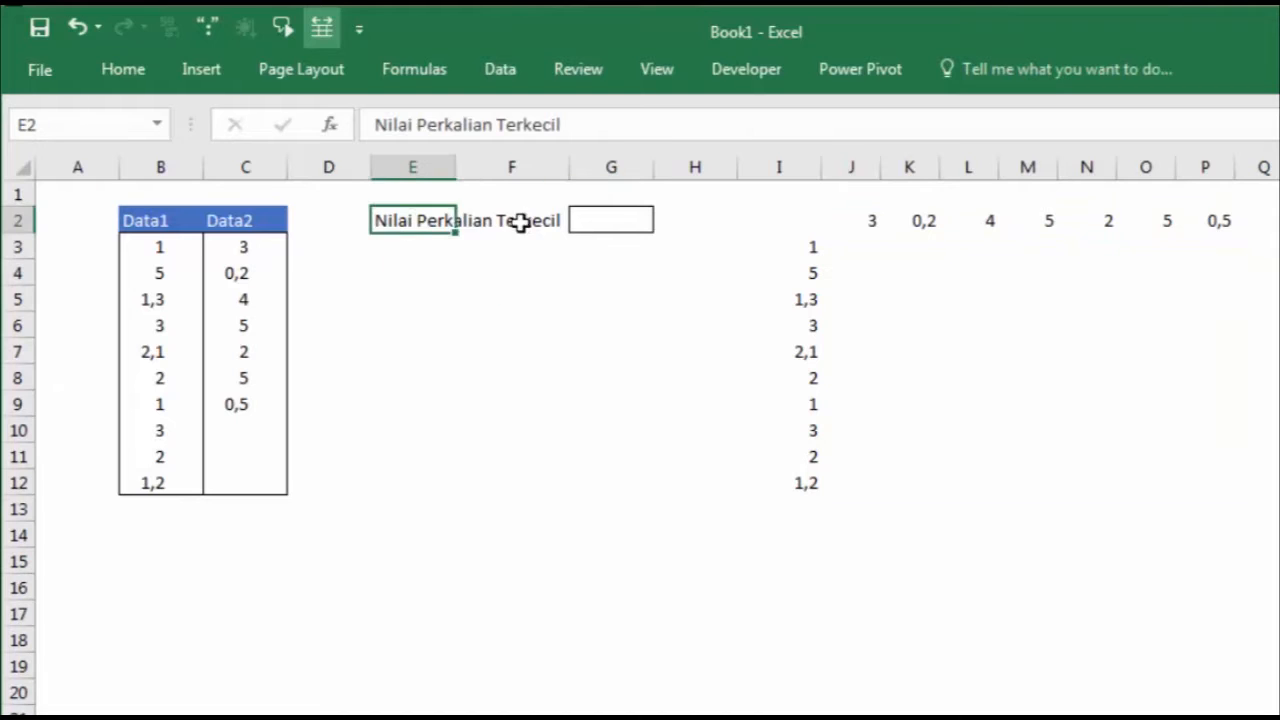
left_click(514, 219)
left_click(170, 225)
left_click(245, 273)
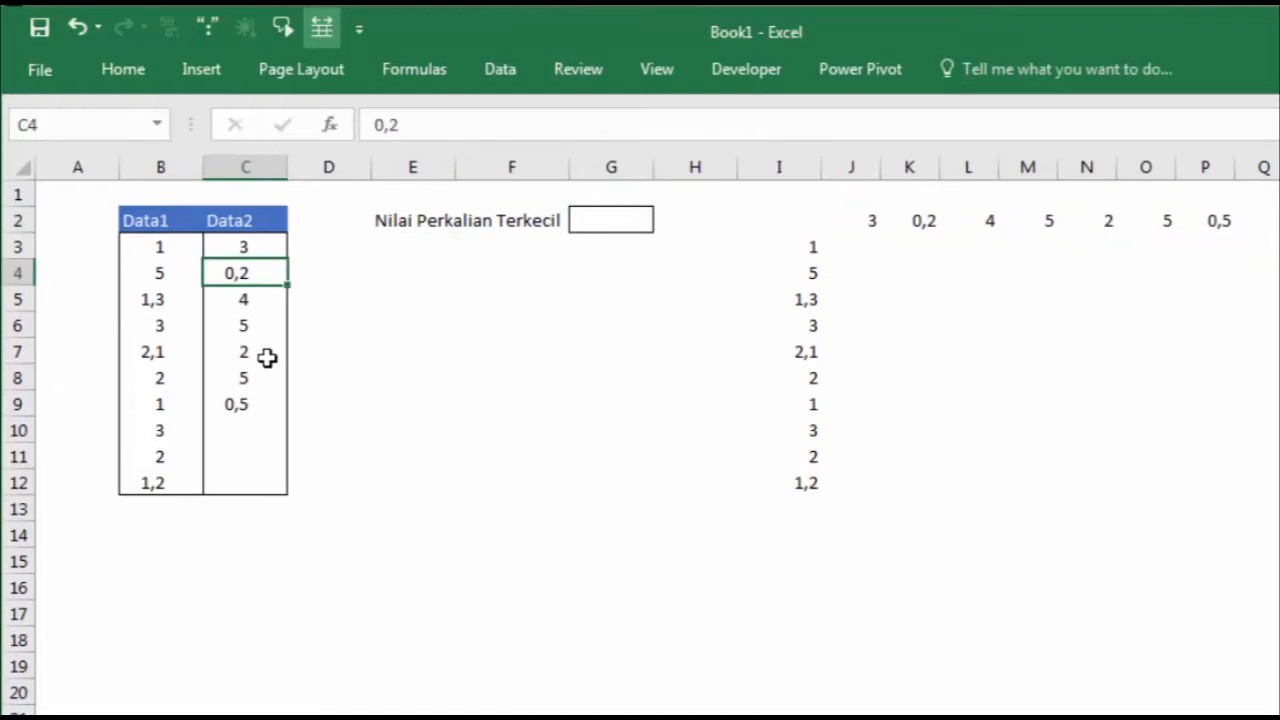
left_click(632, 211)
left_click(871, 249)
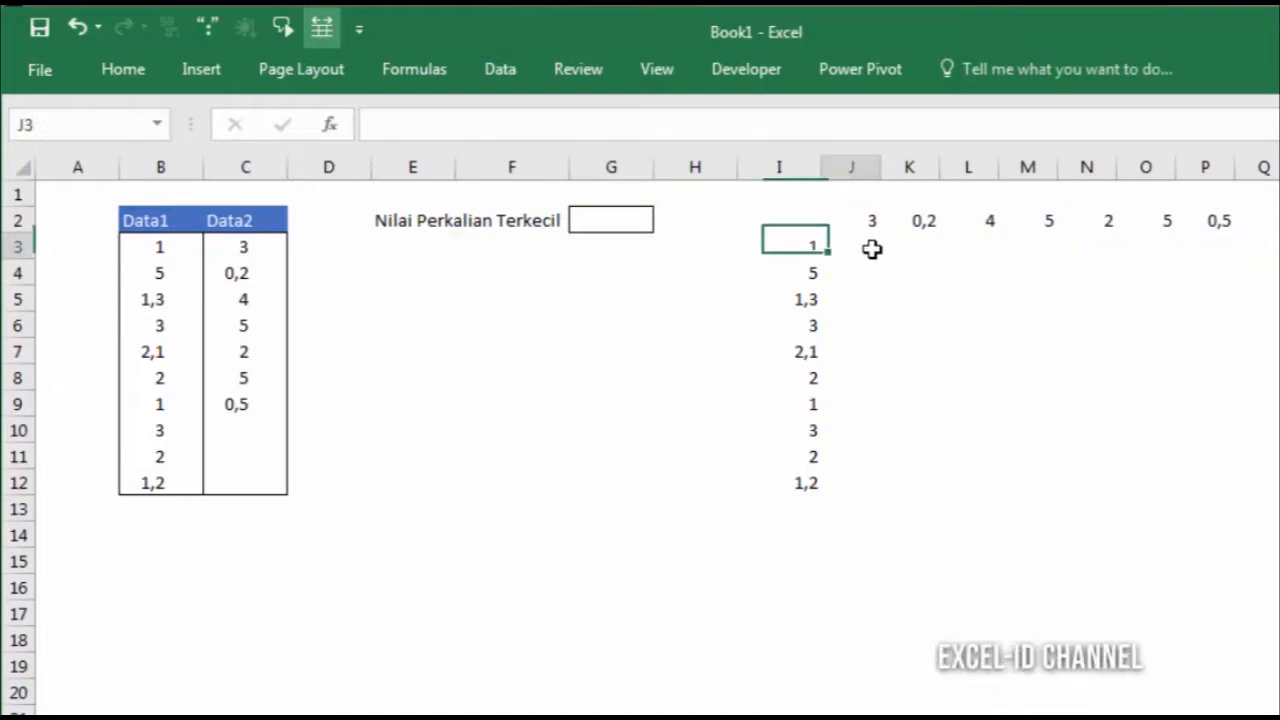
left_click(807, 248)
left_click(871, 220)
left_click(866, 248)
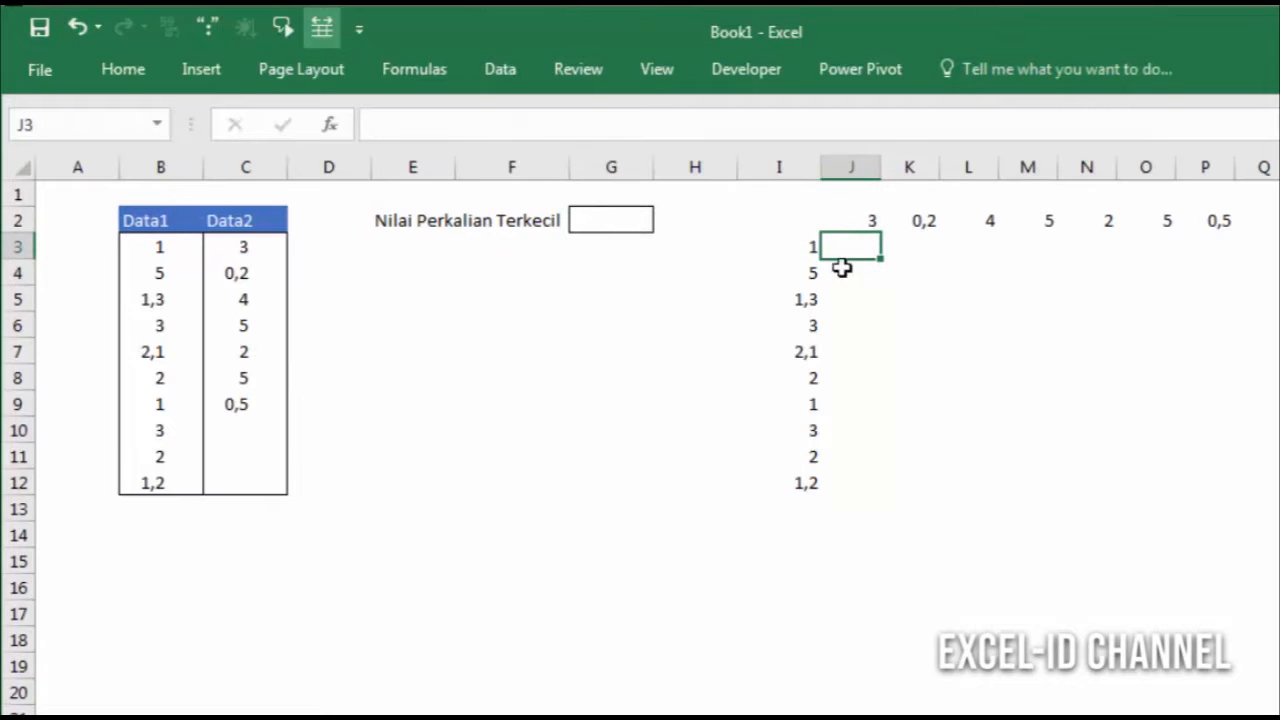
Step: Fill J3:P12 with the array formula {=J2:P2*I3:I12} to multiply every Data2 value by every Data1 value
left_click(912, 250)
left_click_drag(870, 249, 1208, 479)
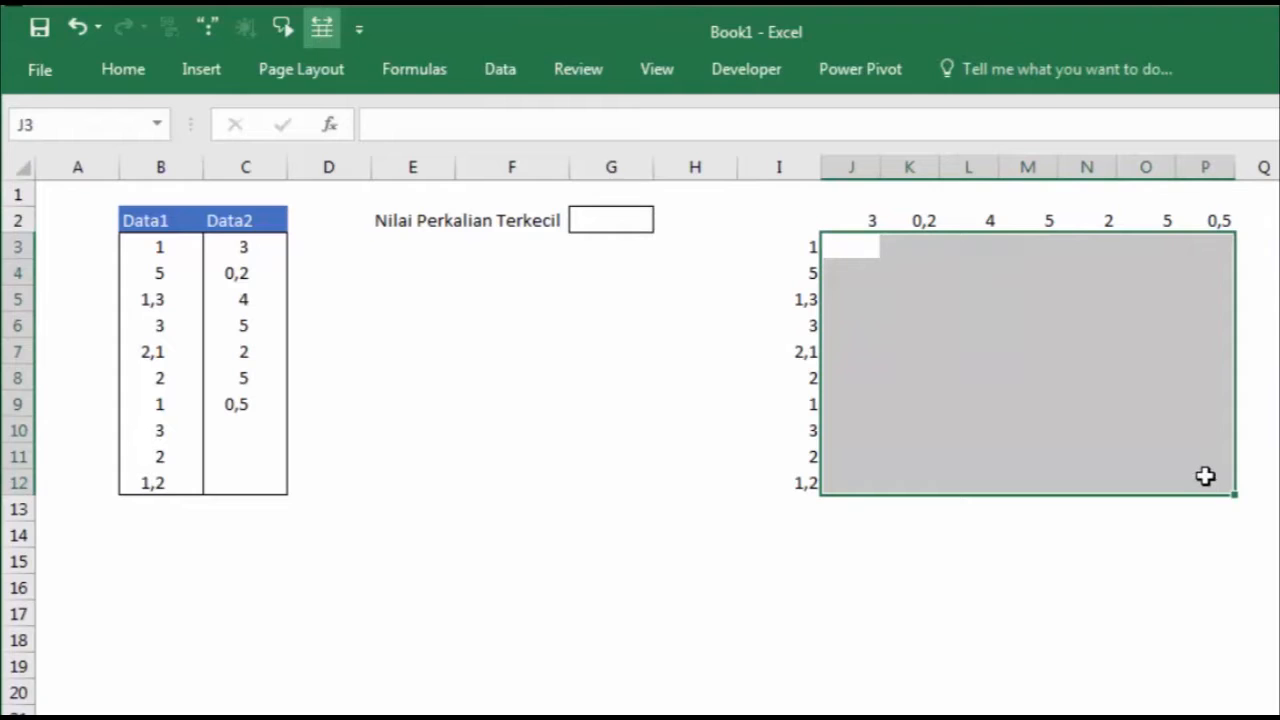
type("=")
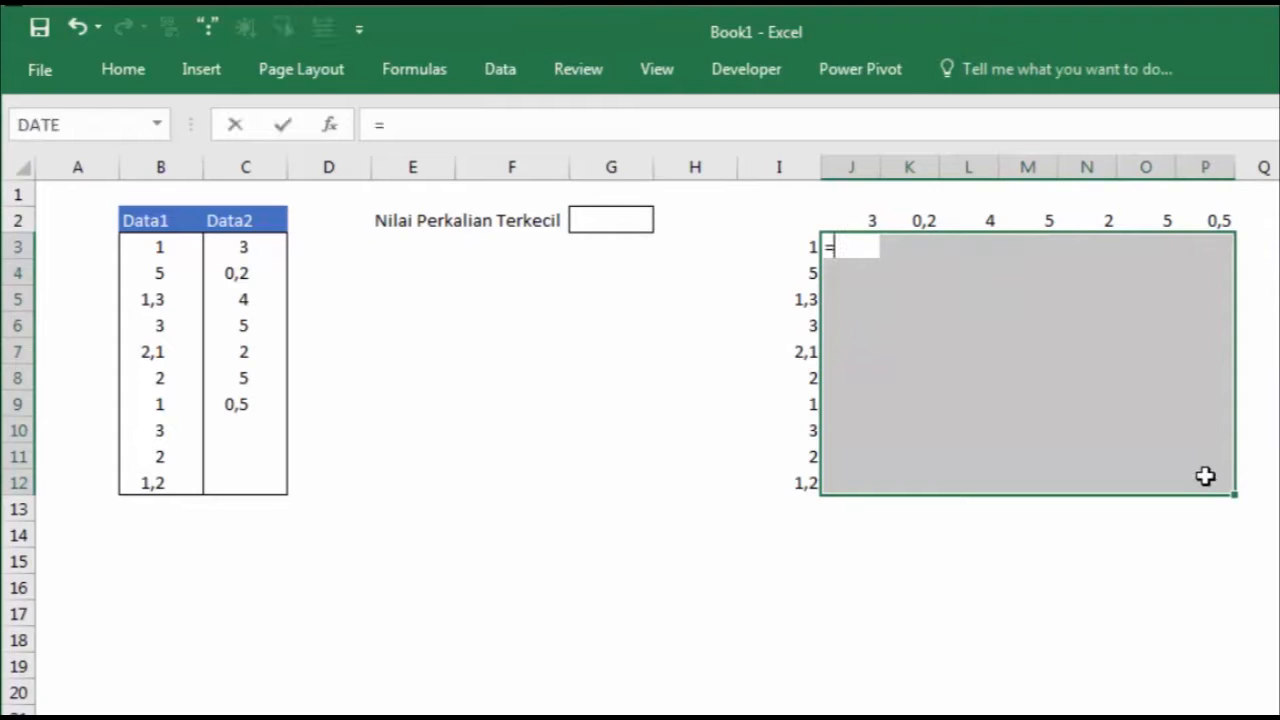
left_click_drag(874, 217, 1192, 227)
type("*")
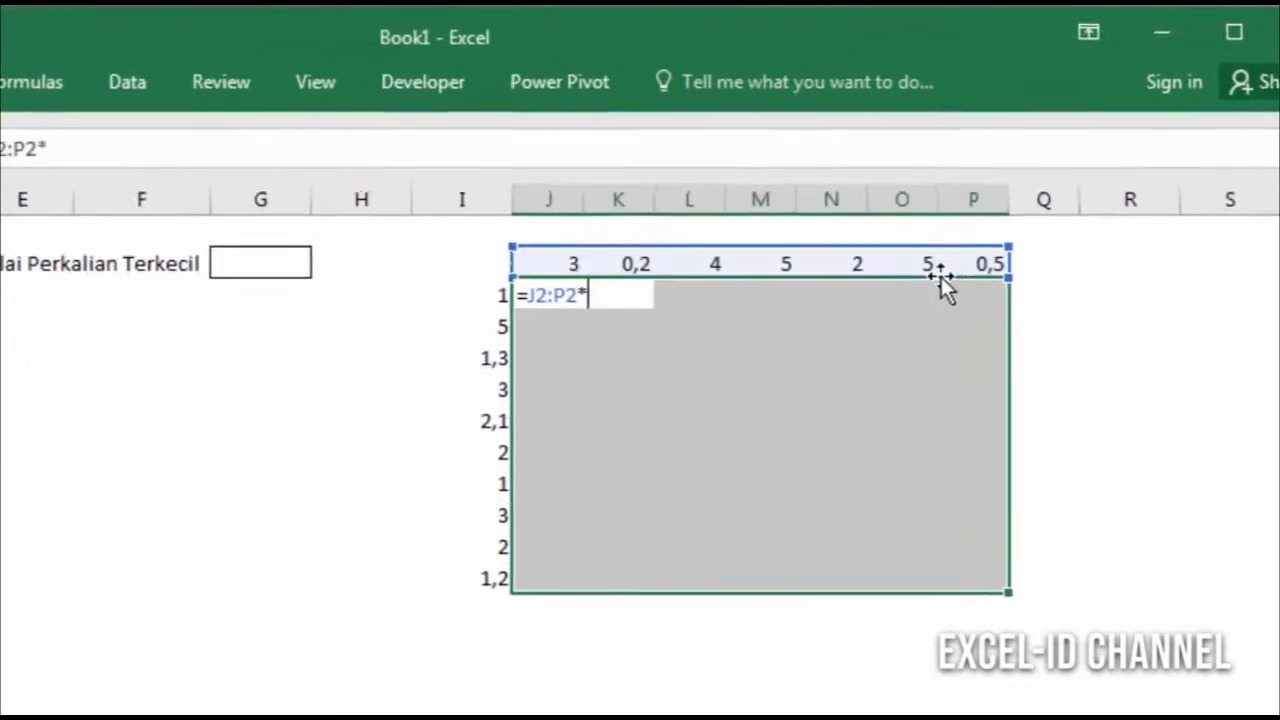
left_click_drag(368, 313, 375, 628)
key("ctrl+shift+Return")
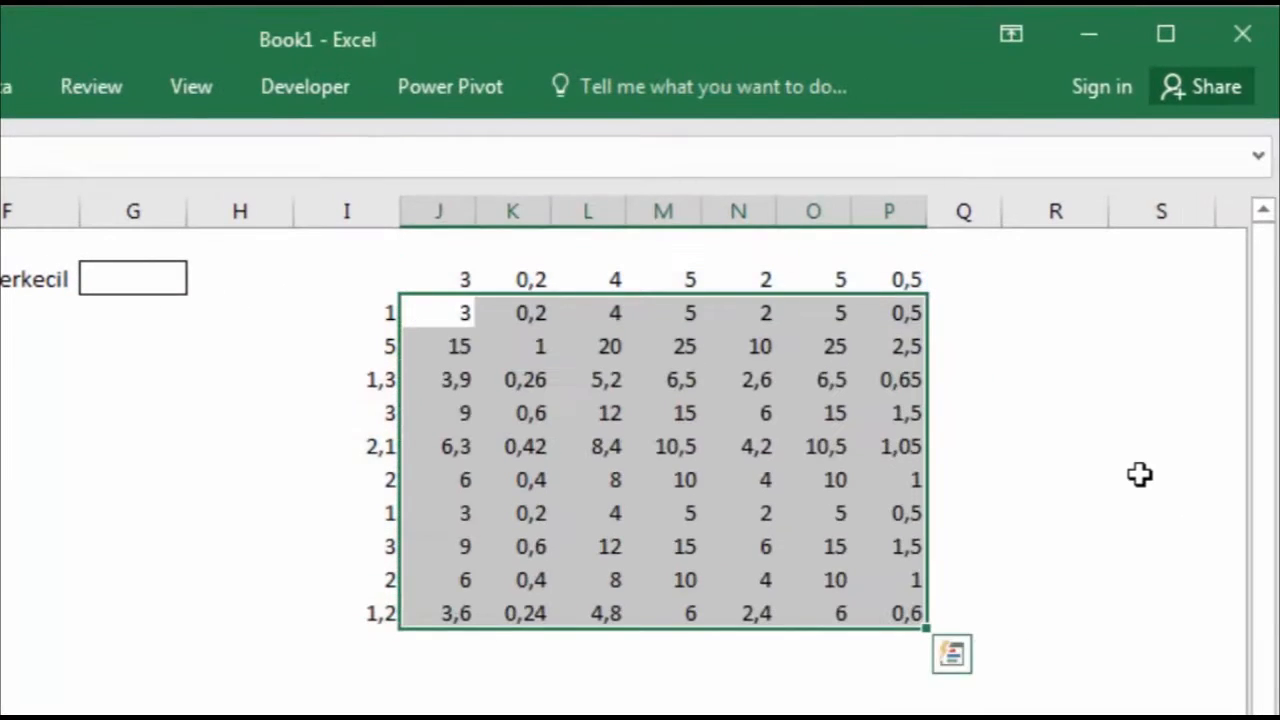
Step: Check several products in the multiplication grid against their Data1 row values and Data2 column values
left_click(1097, 457)
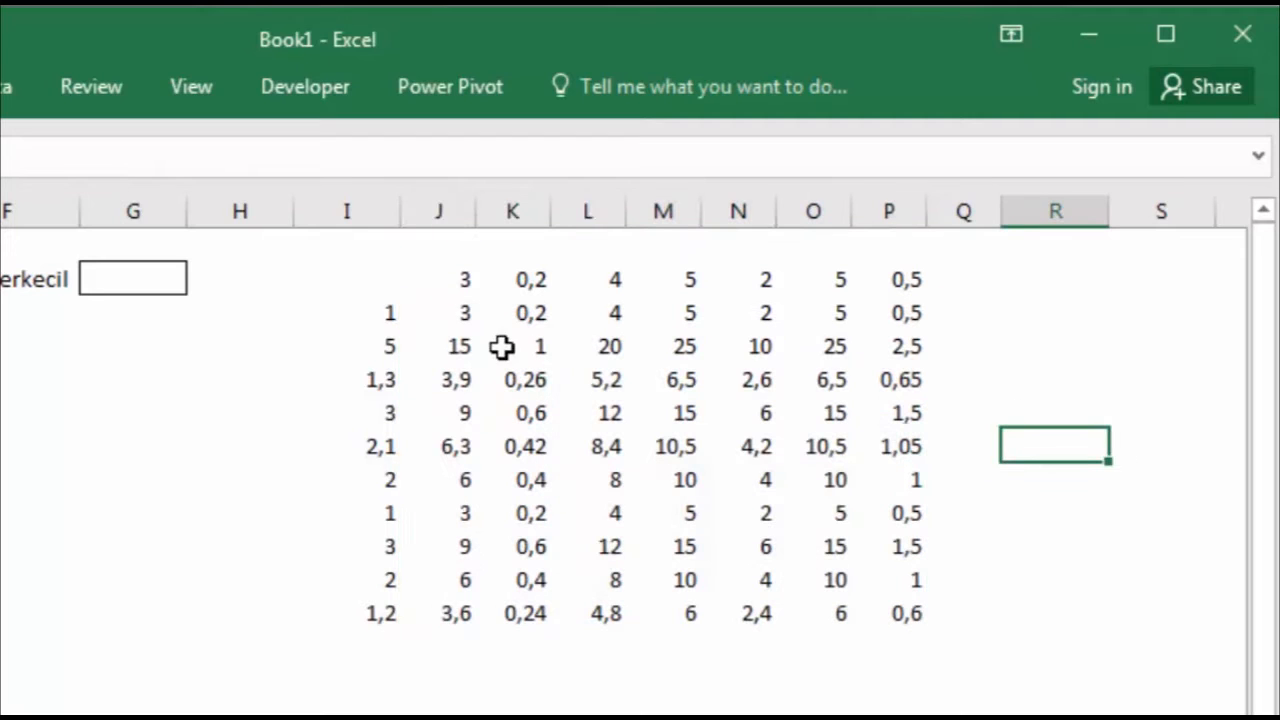
left_click(449, 320)
left_click(523, 311)
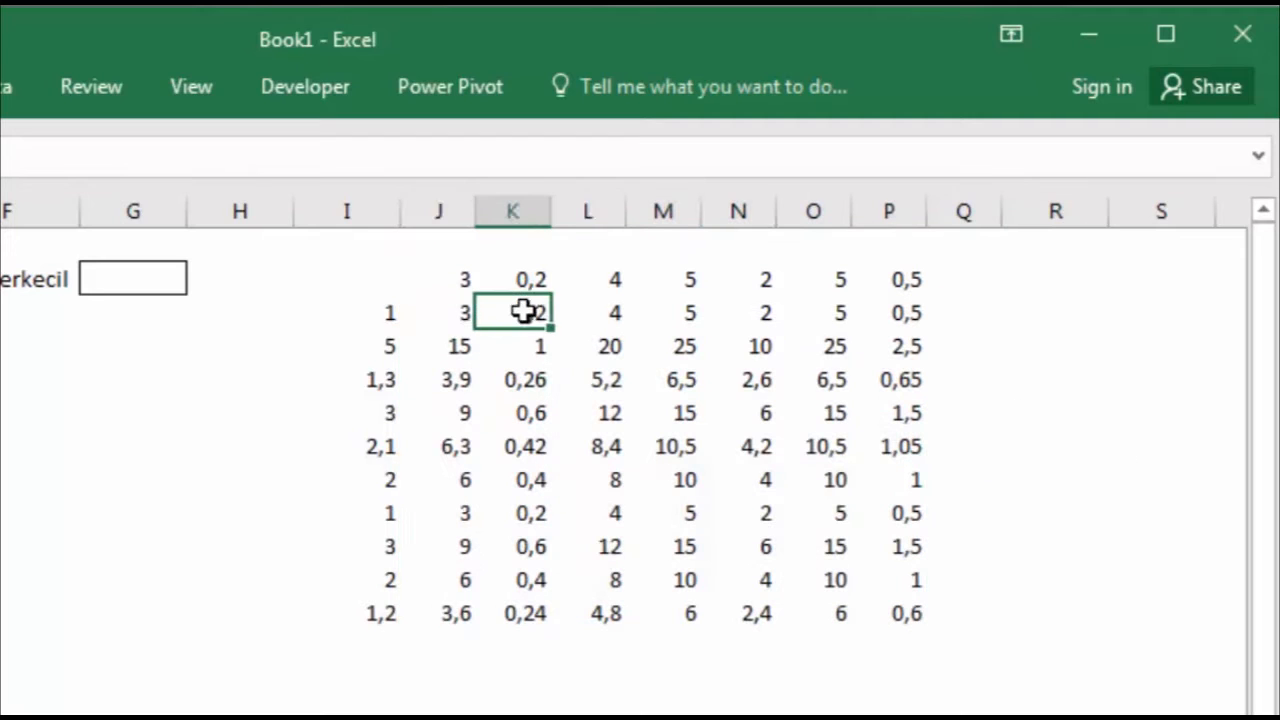
left_click(395, 322)
left_click(540, 316)
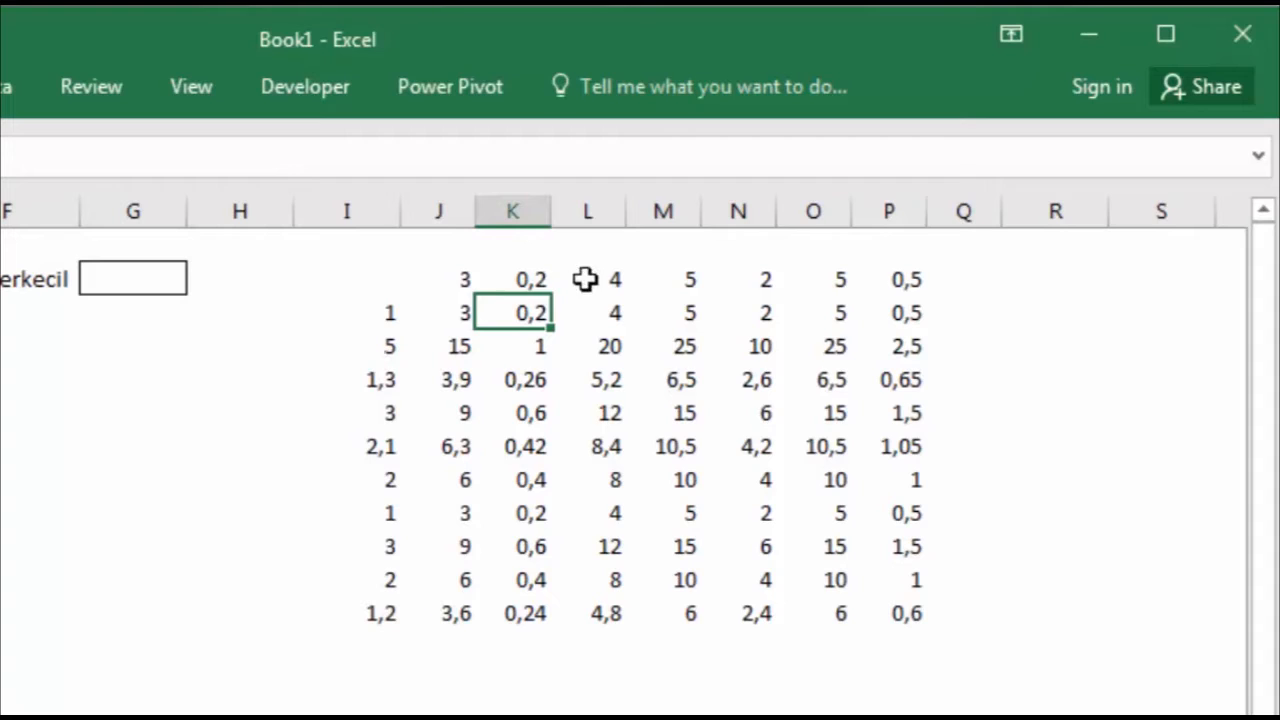
left_click(613, 316)
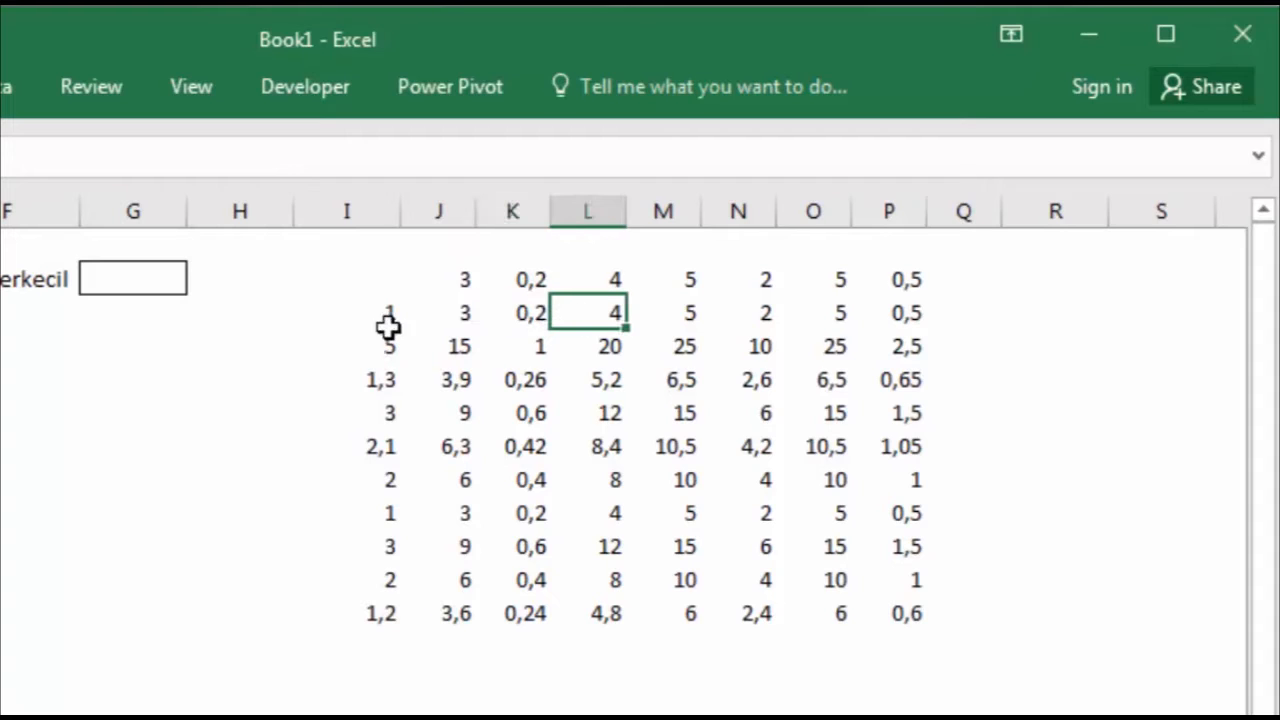
left_click(686, 316)
left_click(390, 356)
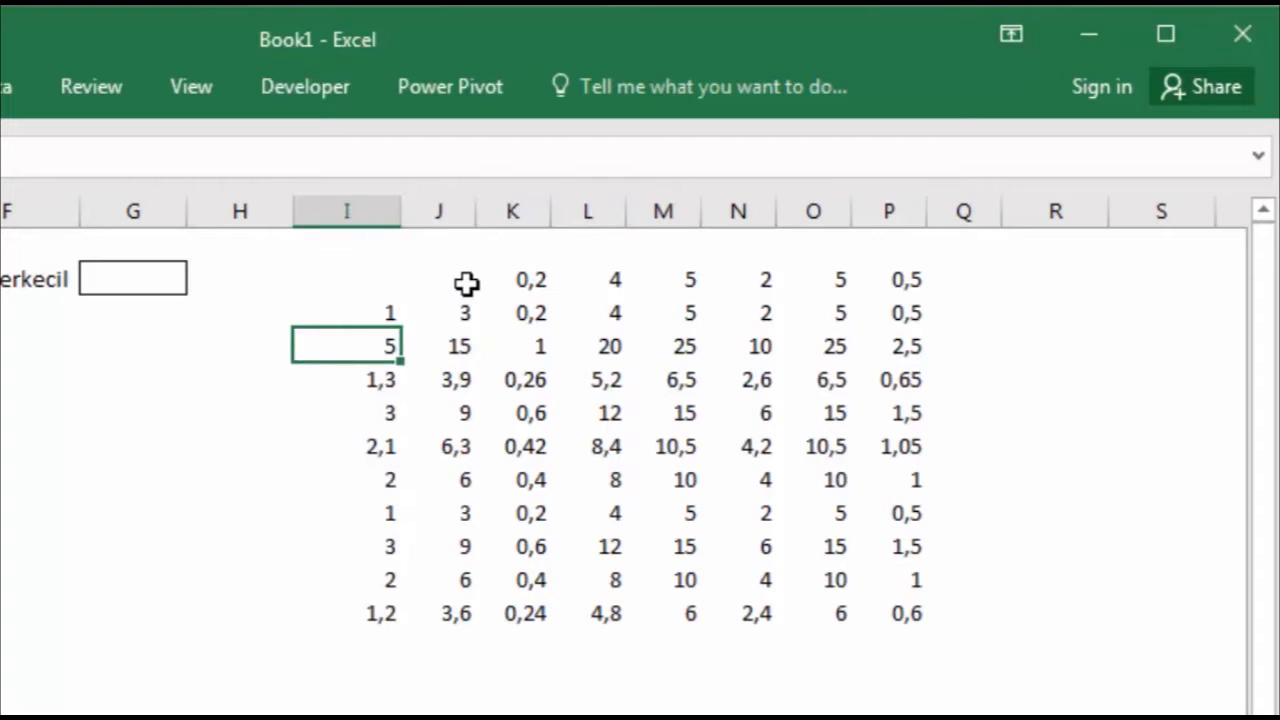
left_click(464, 282)
left_click(460, 348)
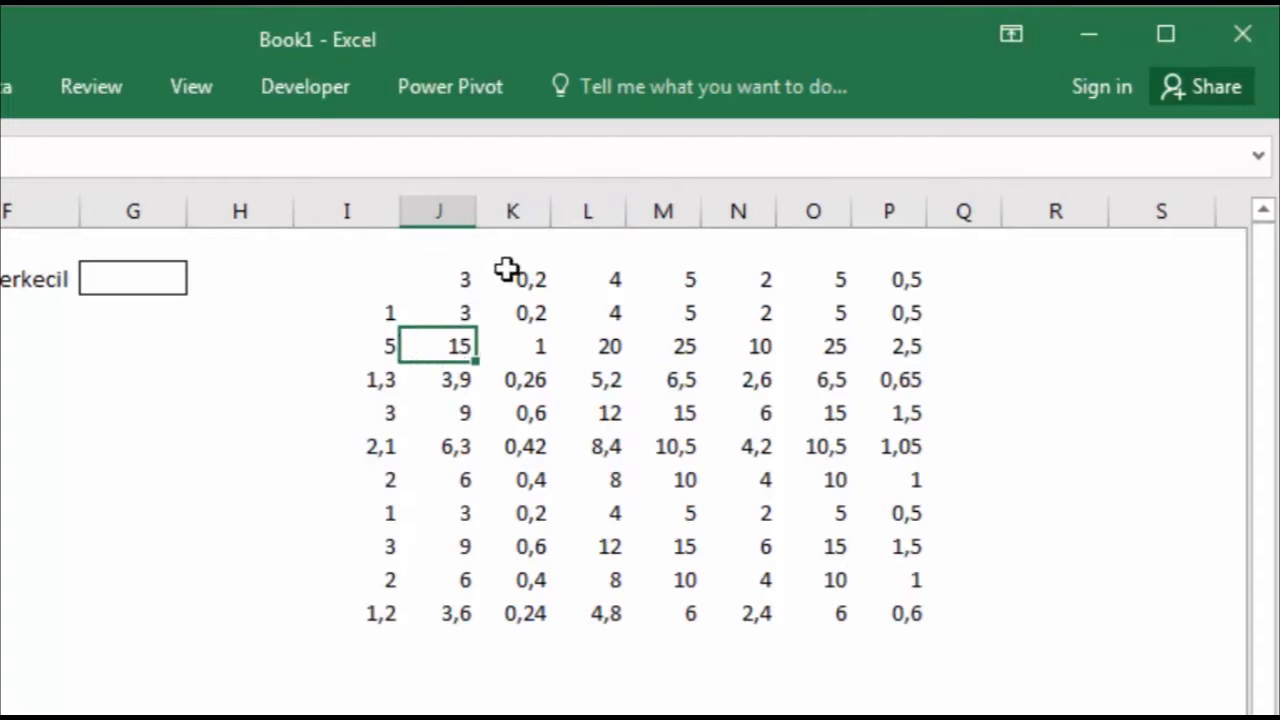
left_click(537, 349)
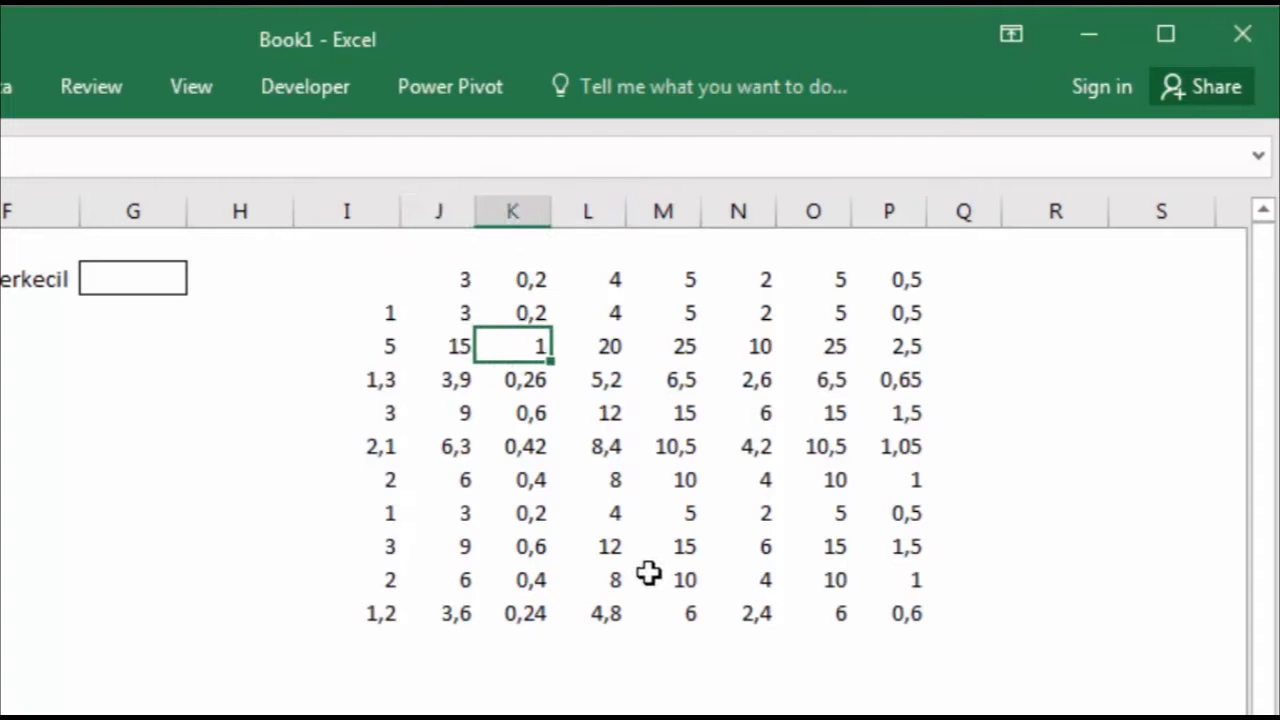
left_click(380, 618)
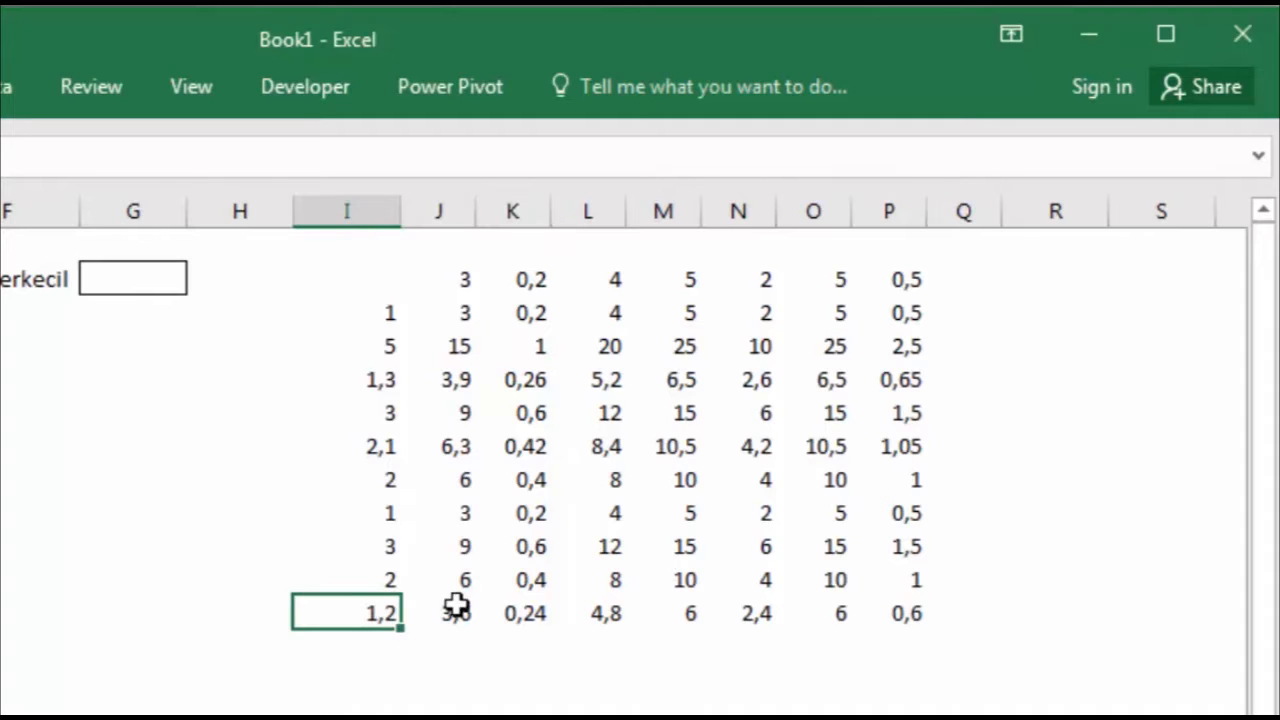
left_click(945, 420)
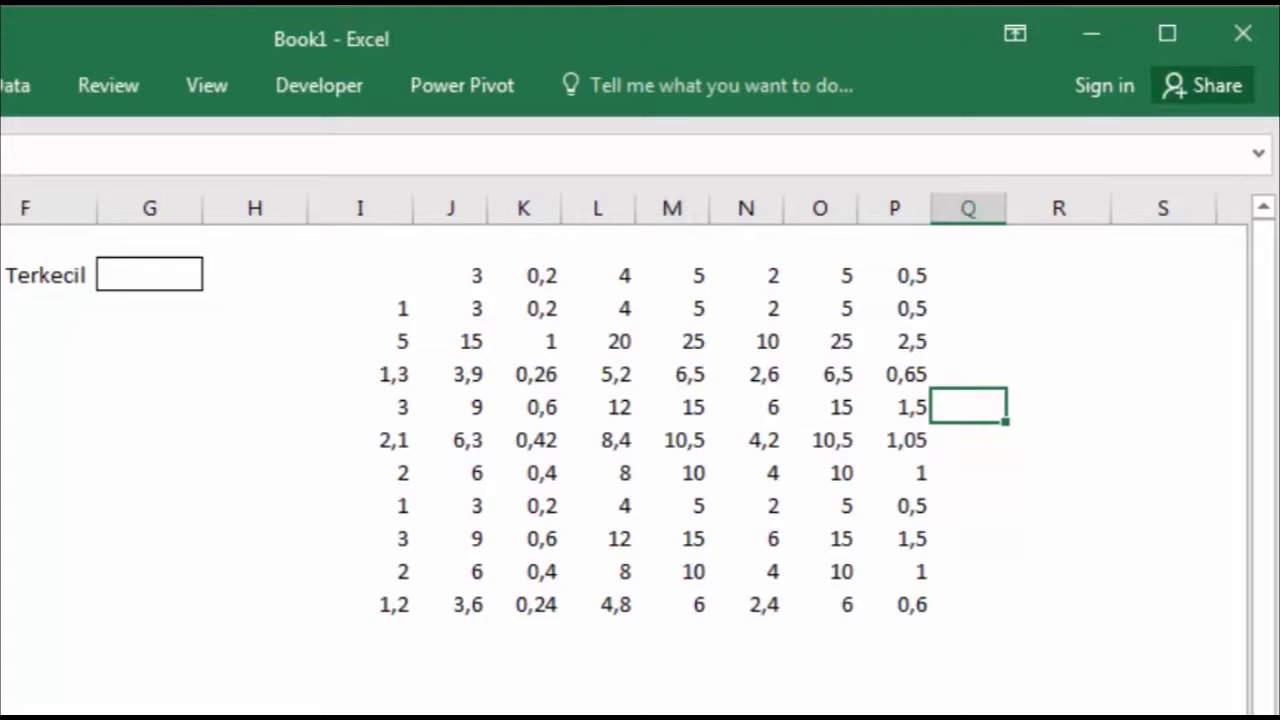
Step: Enter =MIN(J3:P12) in I16, below the multiplication grid, to find the smallest product, and check its formula
left_click(523, 631)
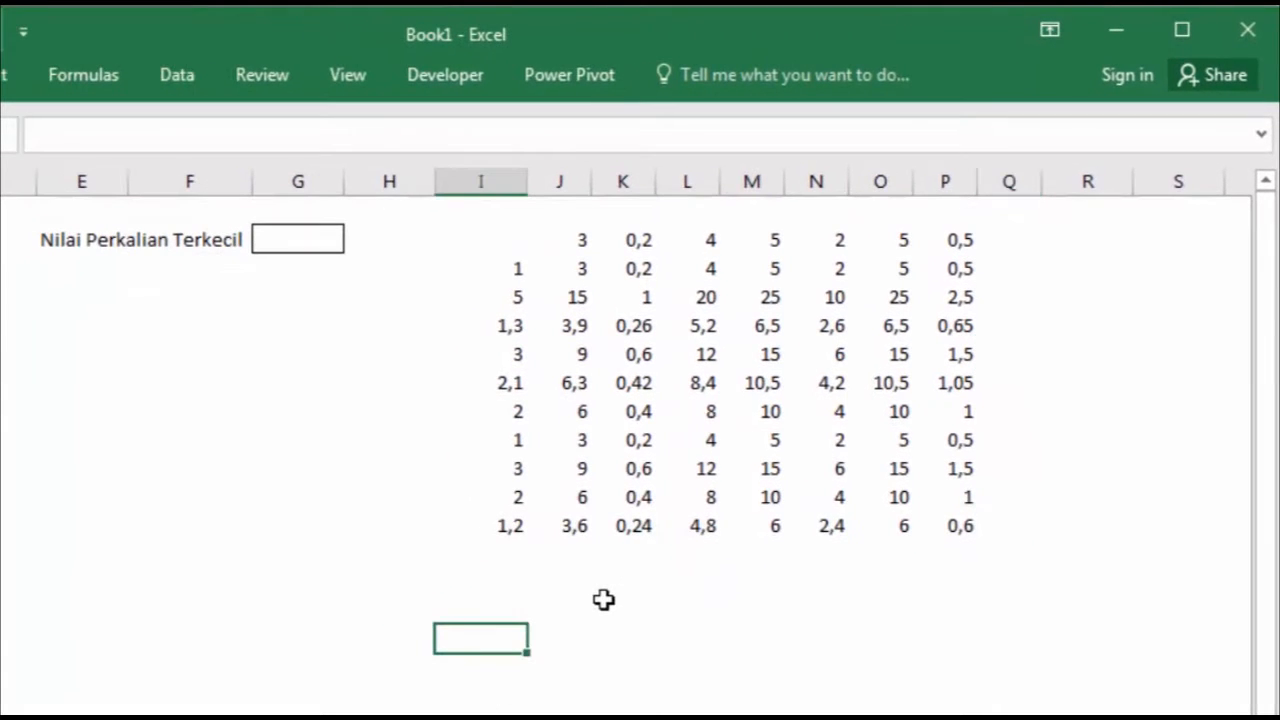
type("=min")
key("Tab")
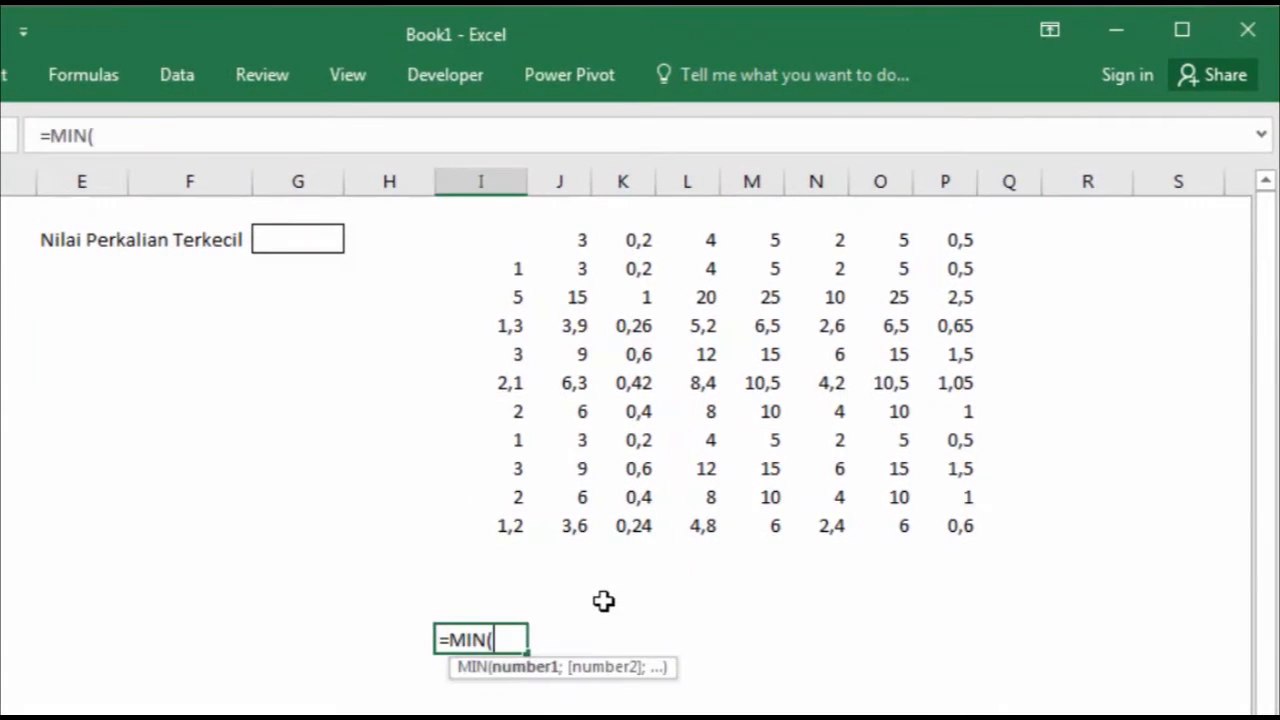
left_click(585, 266)
left_click_drag(637, 296, 960, 519)
key("Return")
left_click(484, 640)
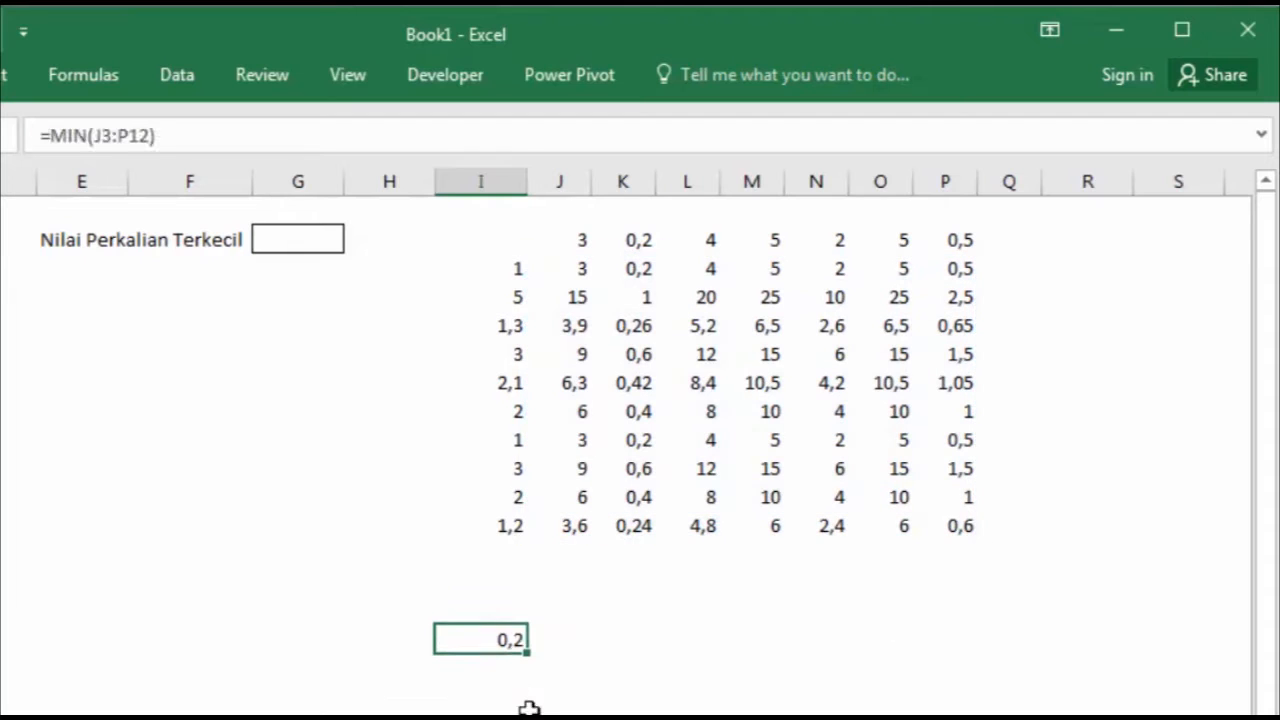
left_click(531, 706)
left_click(296, 238)
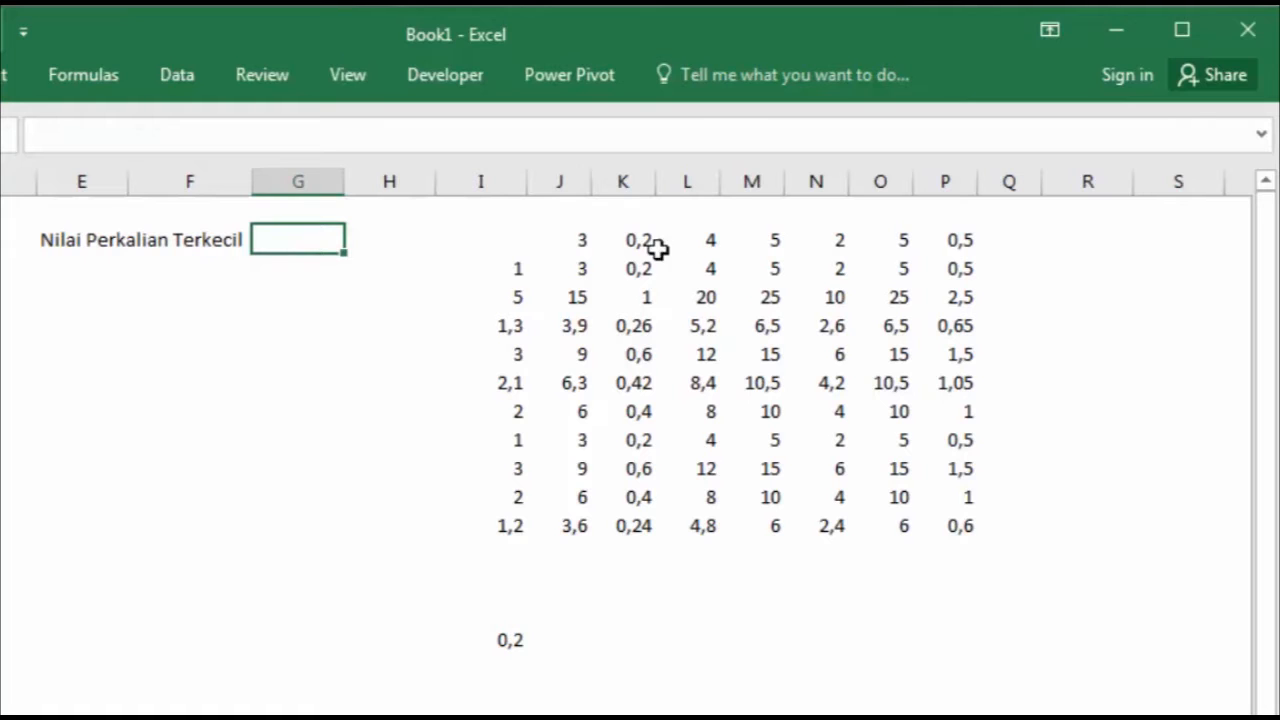
left_click_drag(517, 226, 954, 663)
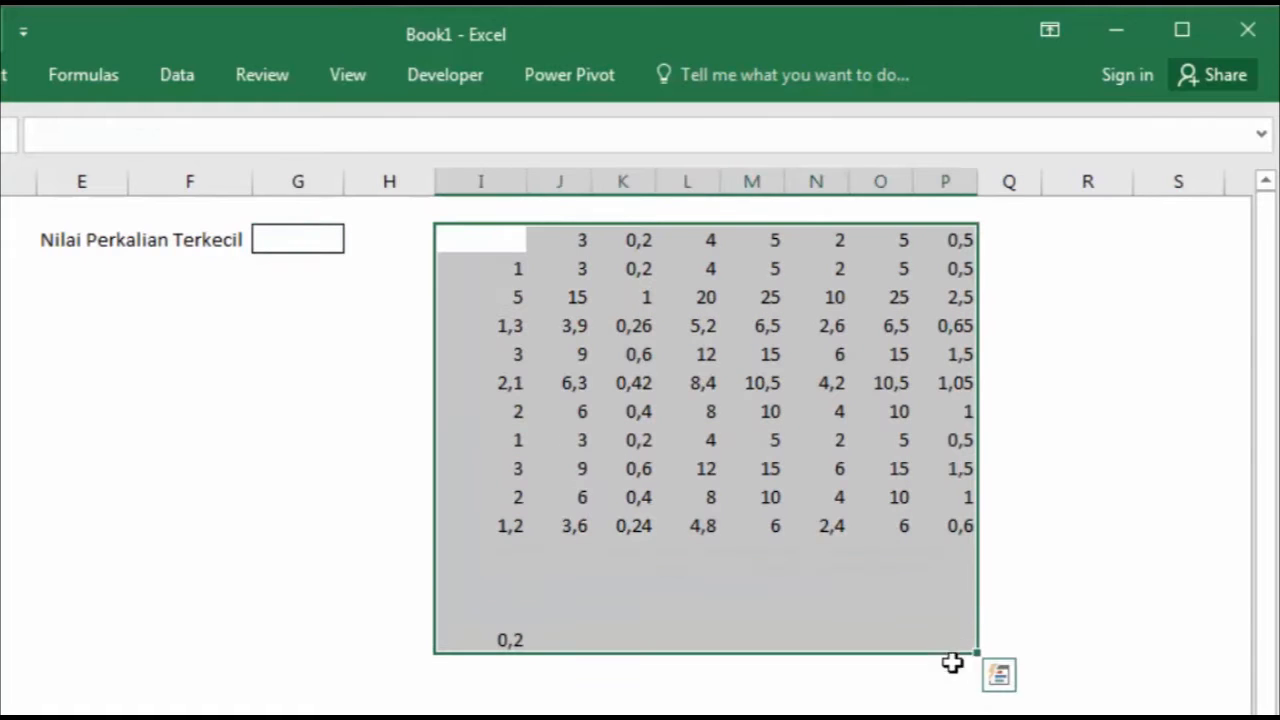
left_click(945, 693)
left_click(338, 252)
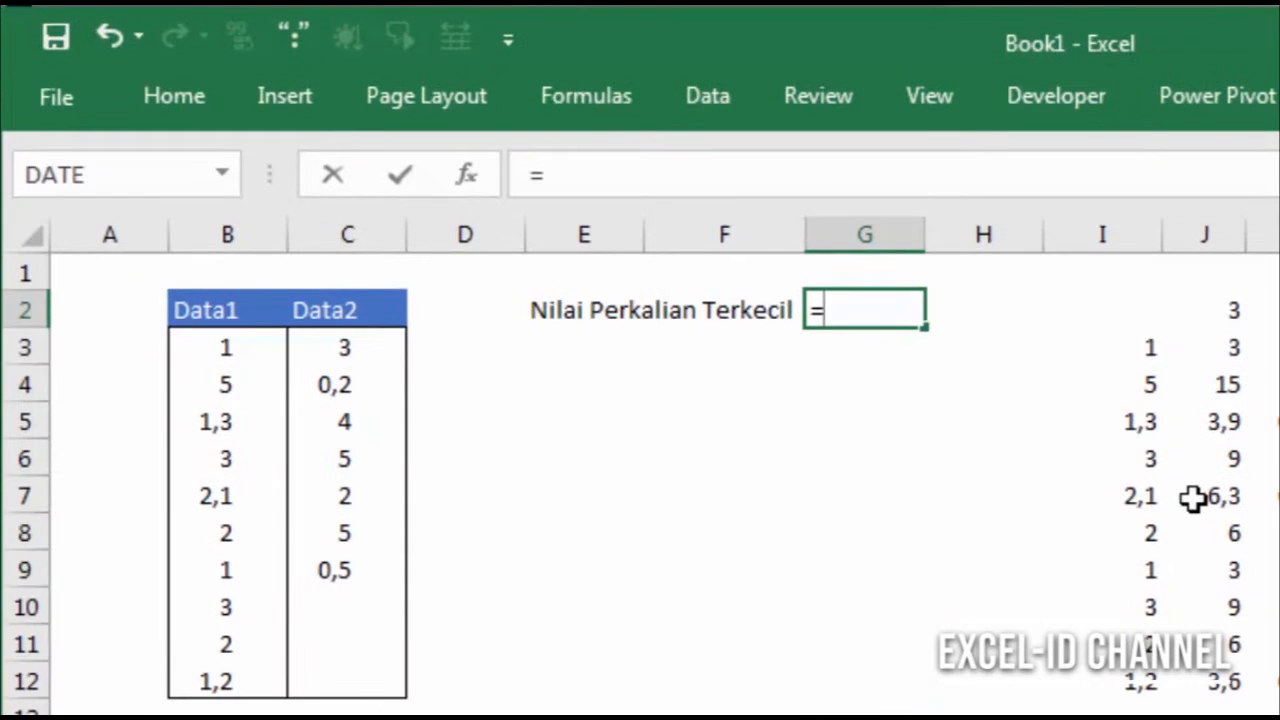
type("=min")
key("Tab")
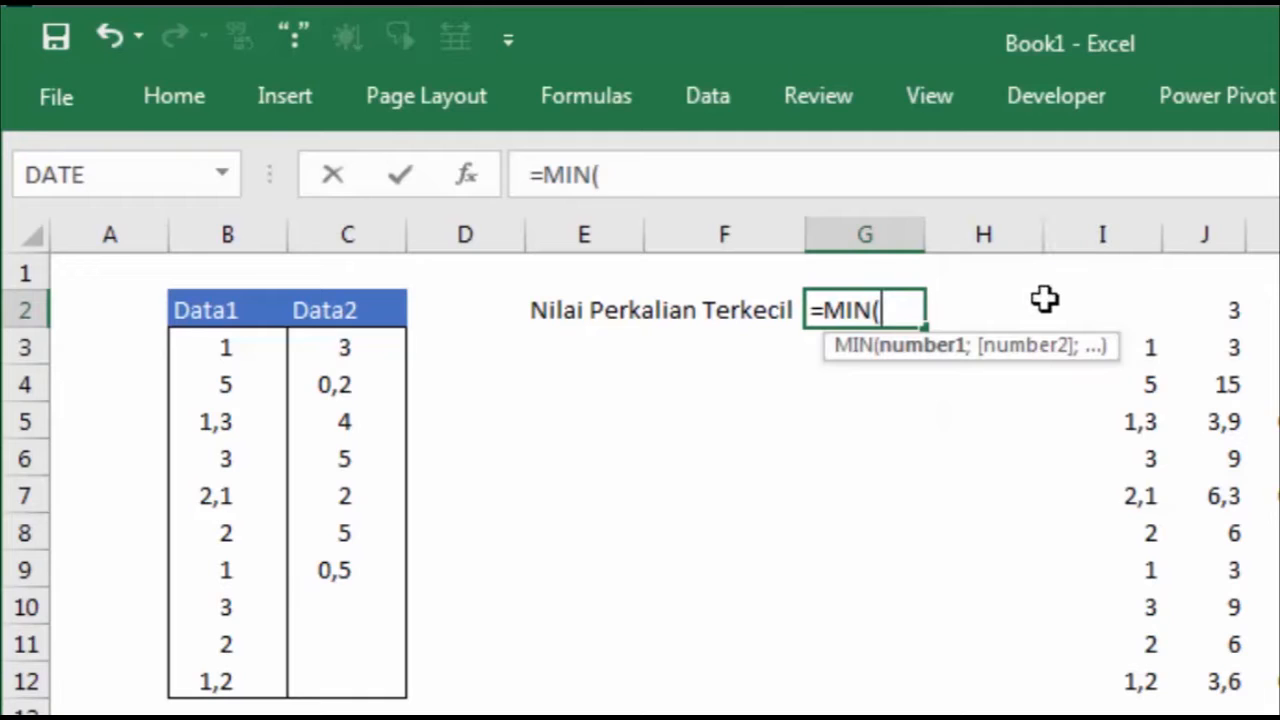
left_click(224, 344)
left_click_drag(328, 347, 334, 560)
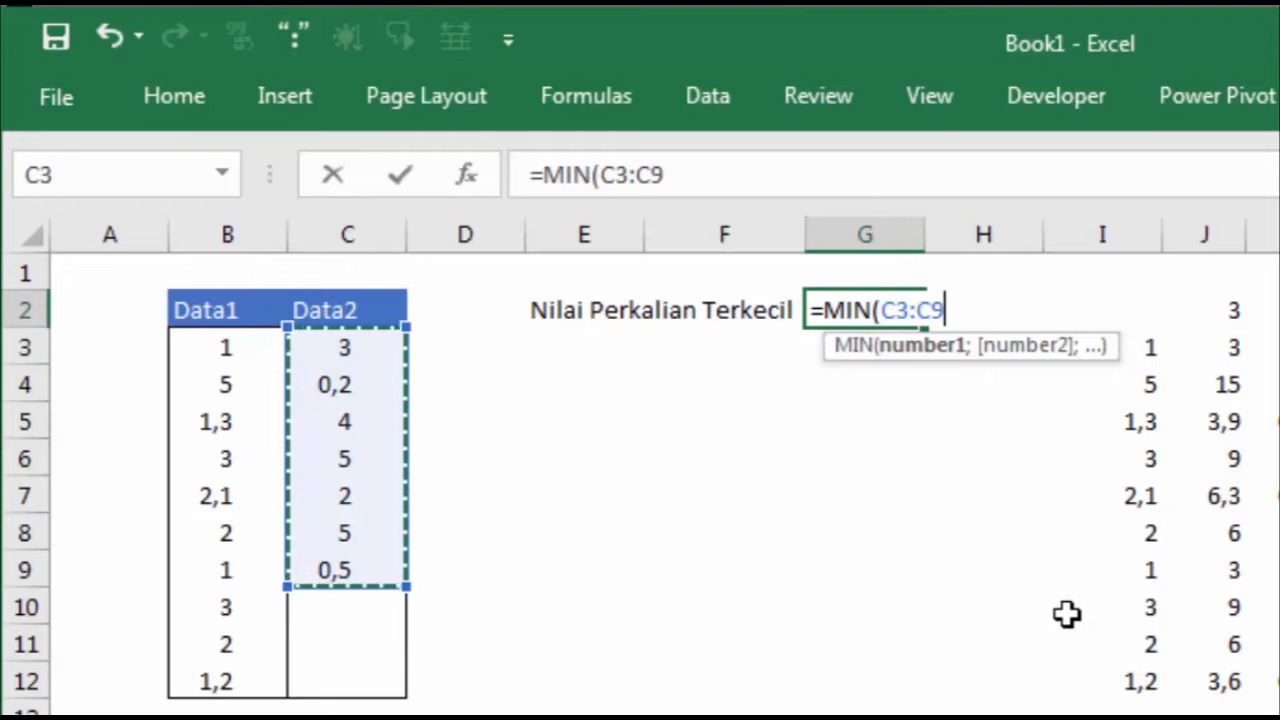
type("*")
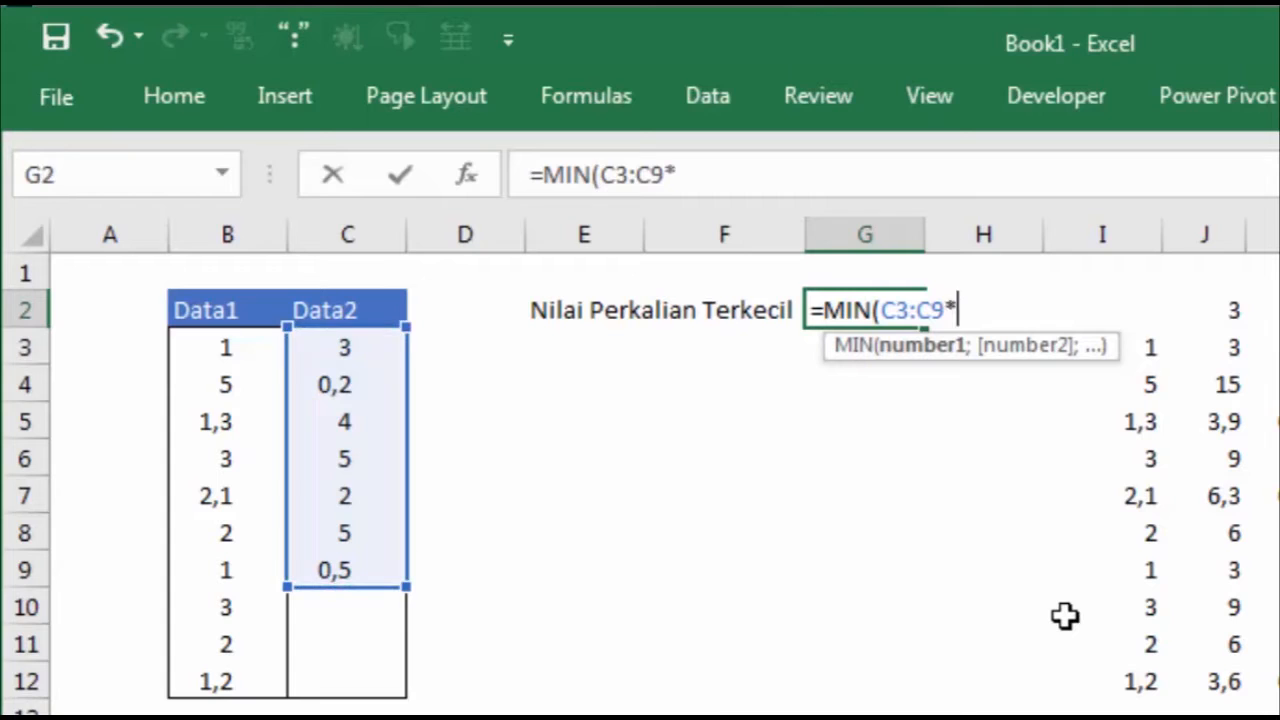
type("tra")
key("Tab")
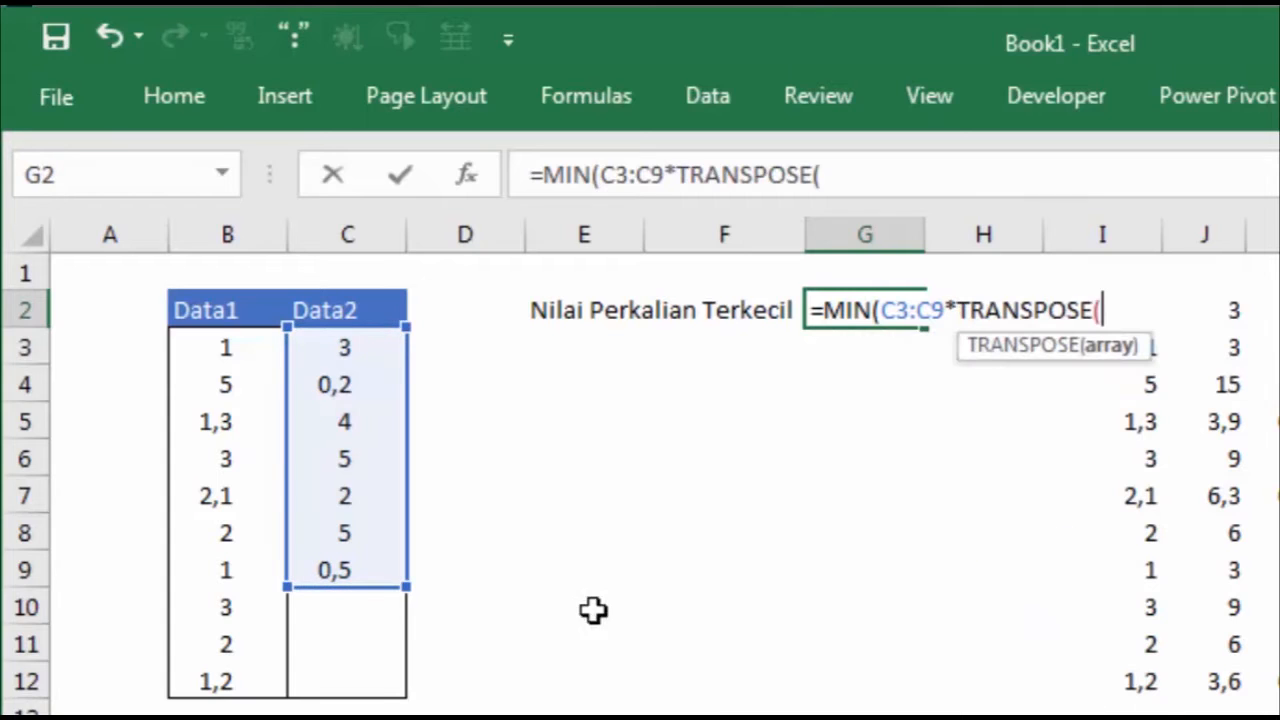
left_click_drag(166, 351, 380, 409)
key("Escape")
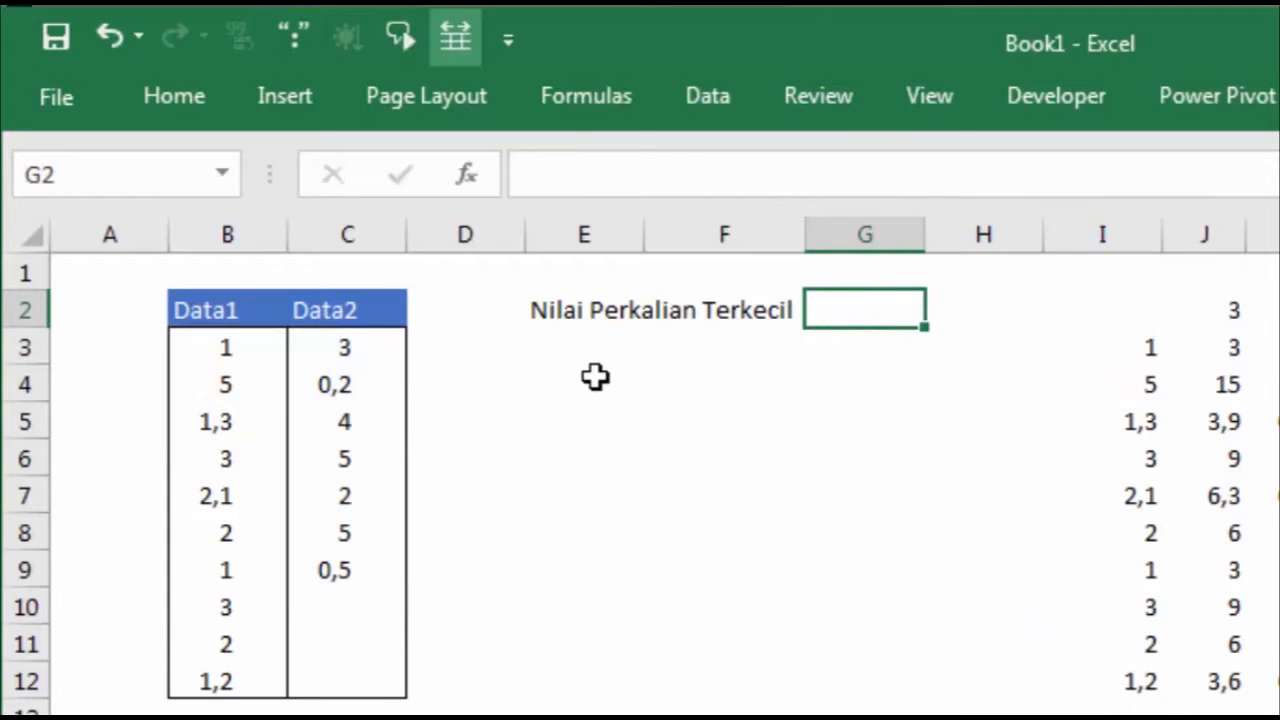
Step: Enter the array formula {=MIN(B3:B12*TRANSPOSE(C3:C9))} in G2 to find the smallest product without the helper grid
type("=min")
key("Tab")
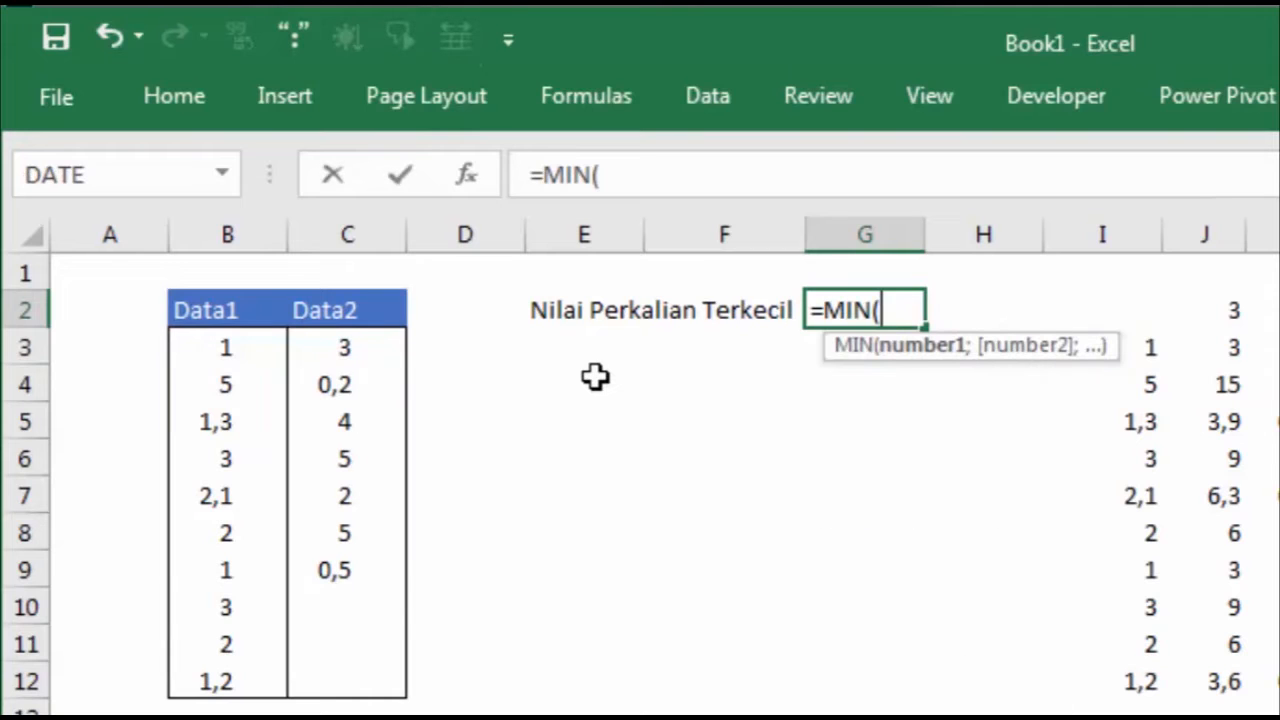
left_click_drag(243, 358, 222, 683)
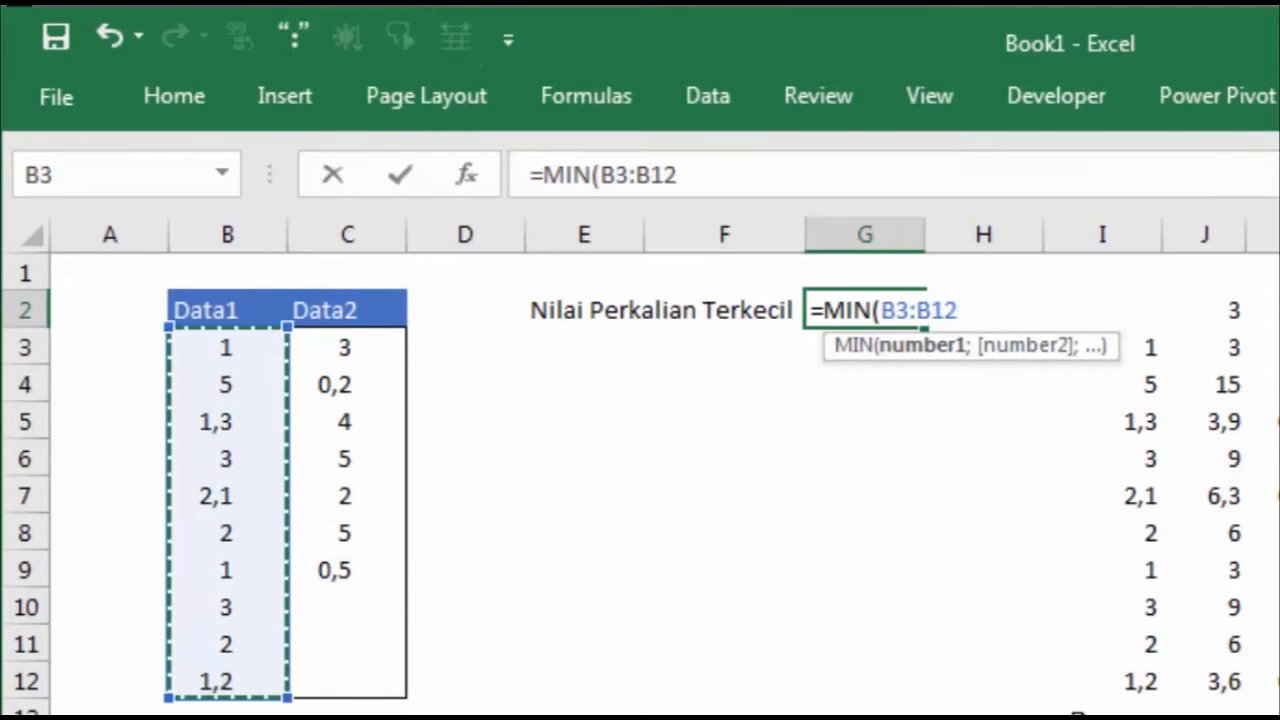
type("*tra")
key("Tab")
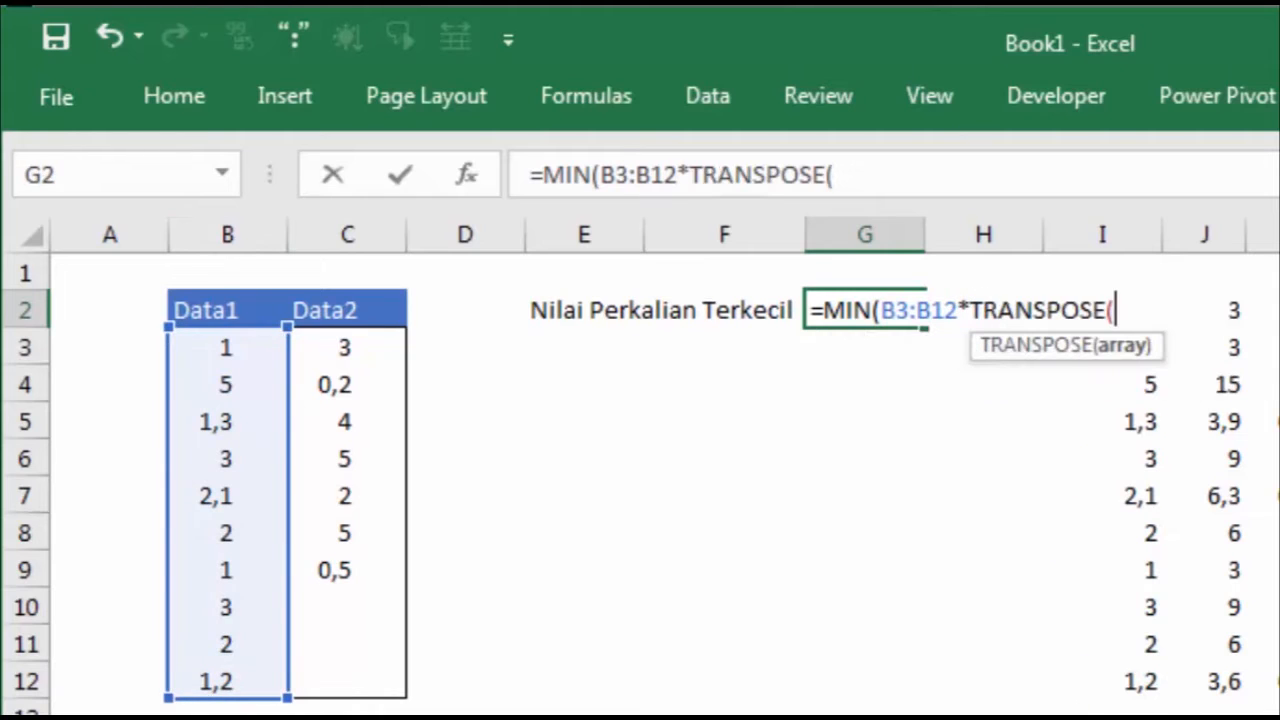
left_click_drag(362, 347, 366, 562)
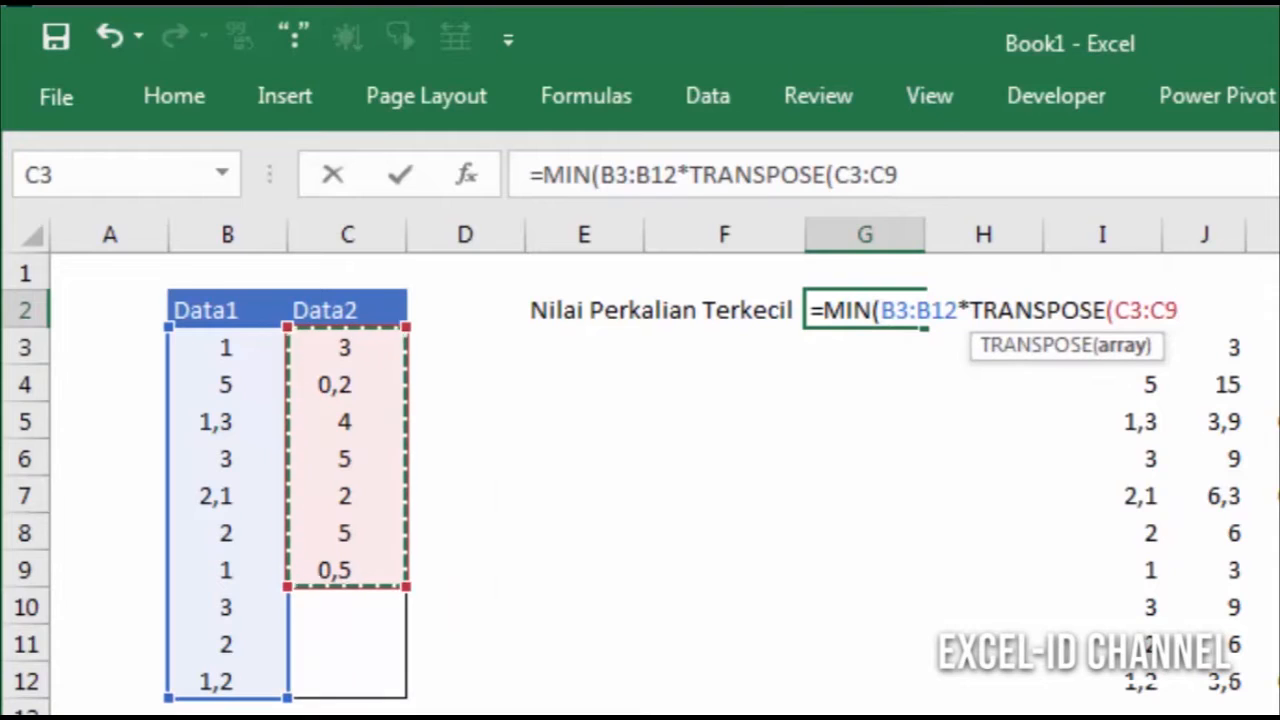
key("ctrl+shift+Return")
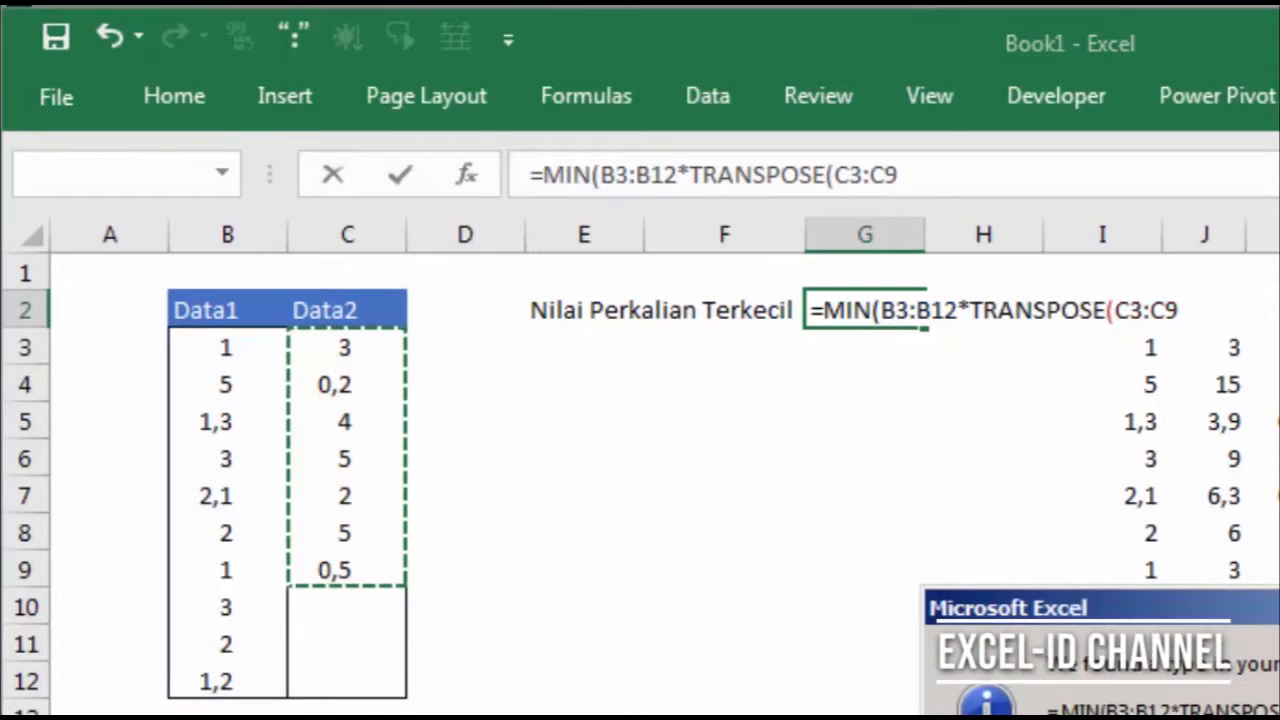
key("Return")
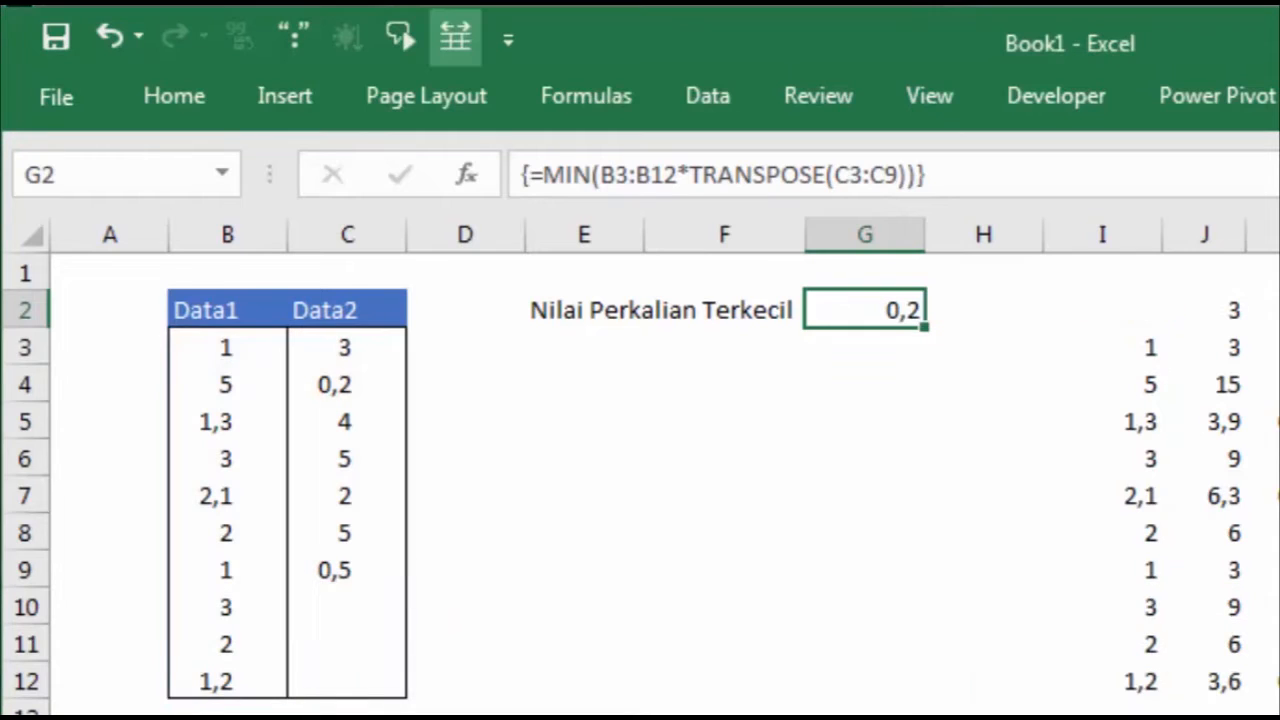
Step: Compare the array formula and result in G2 with the helper grid and the MIN formula in I16, and check its referenced ranges
left_click(864, 632)
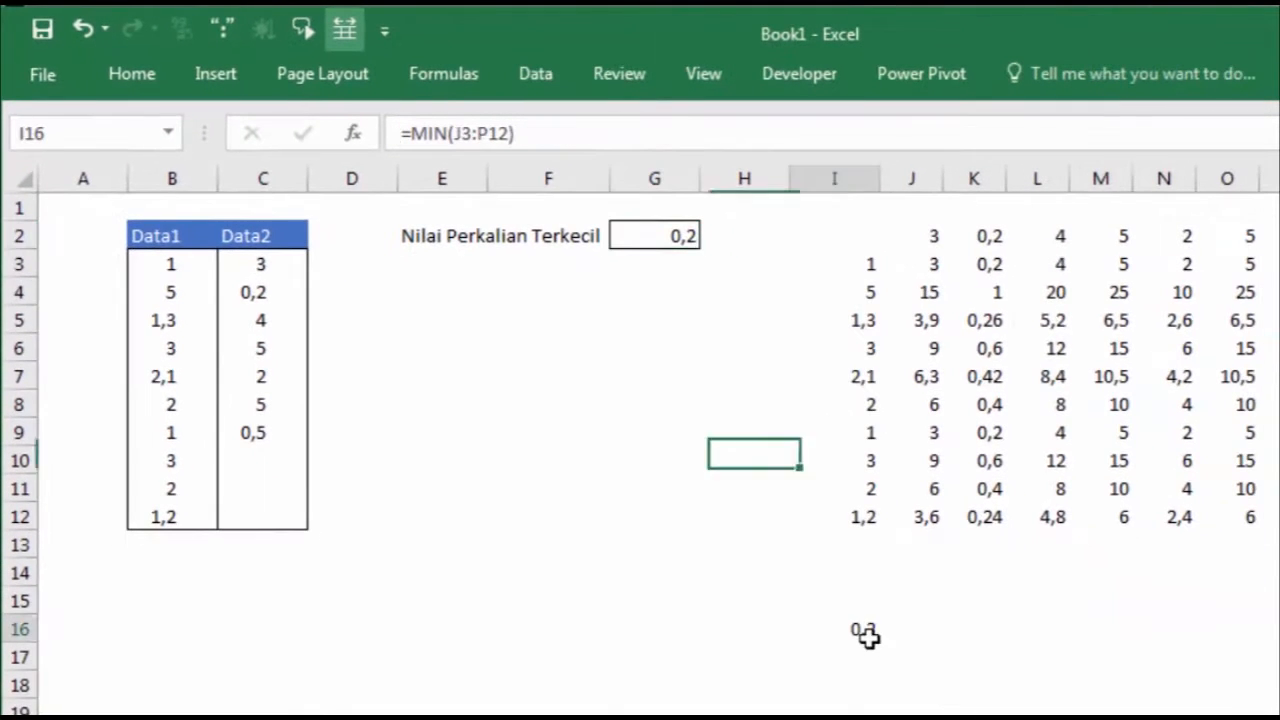
left_click(638, 232)
left_click(411, 233)
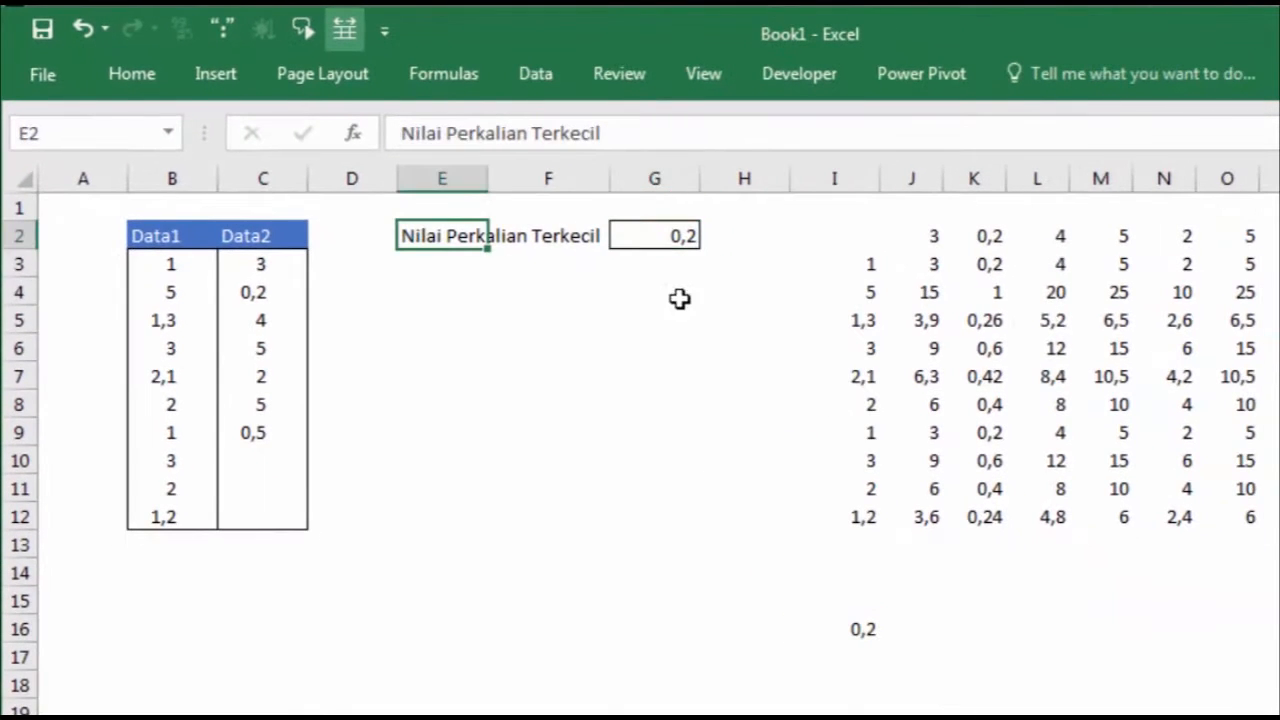
left_click(671, 237)
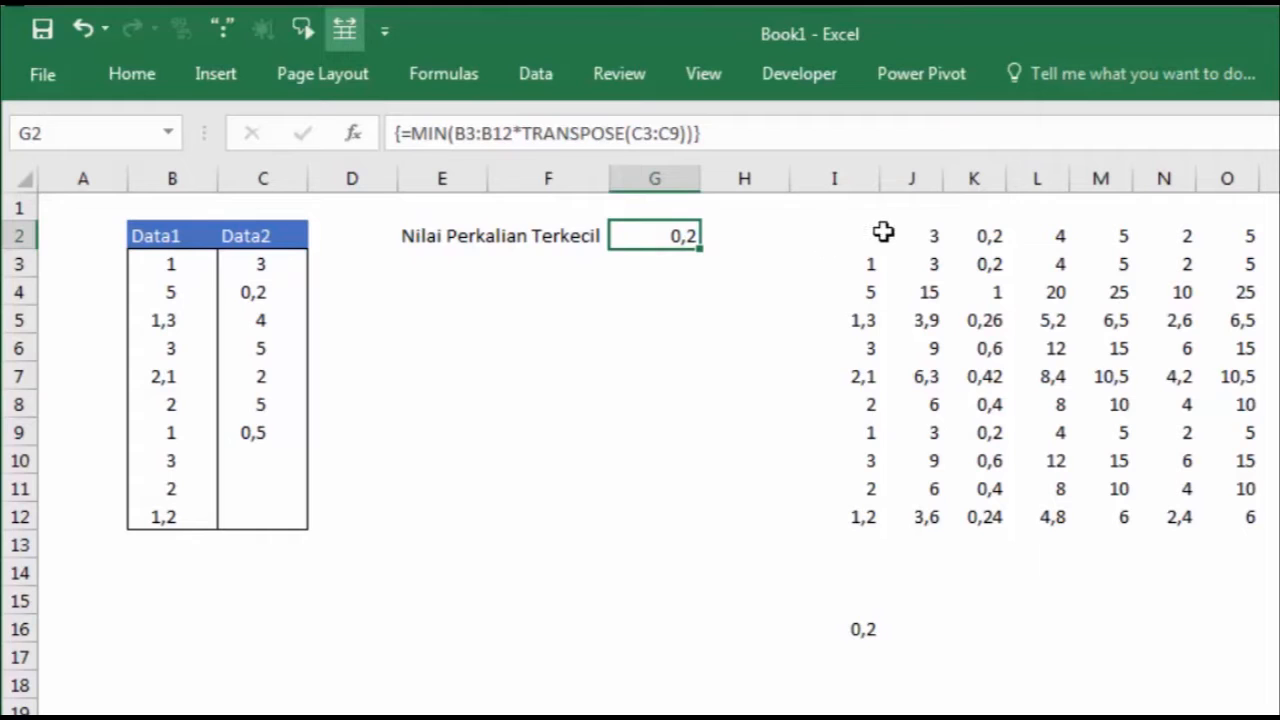
left_click_drag(883, 232, 1279, 548)
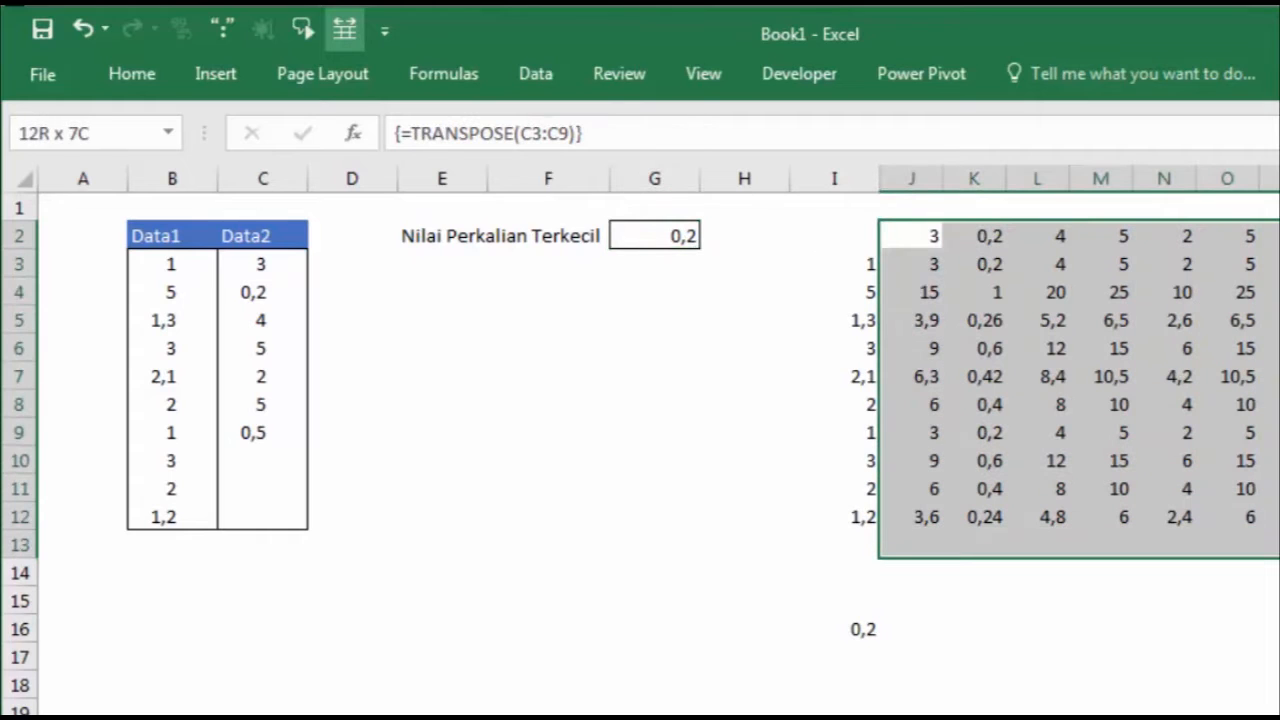
left_click_drag(851, 237, 1270, 660)
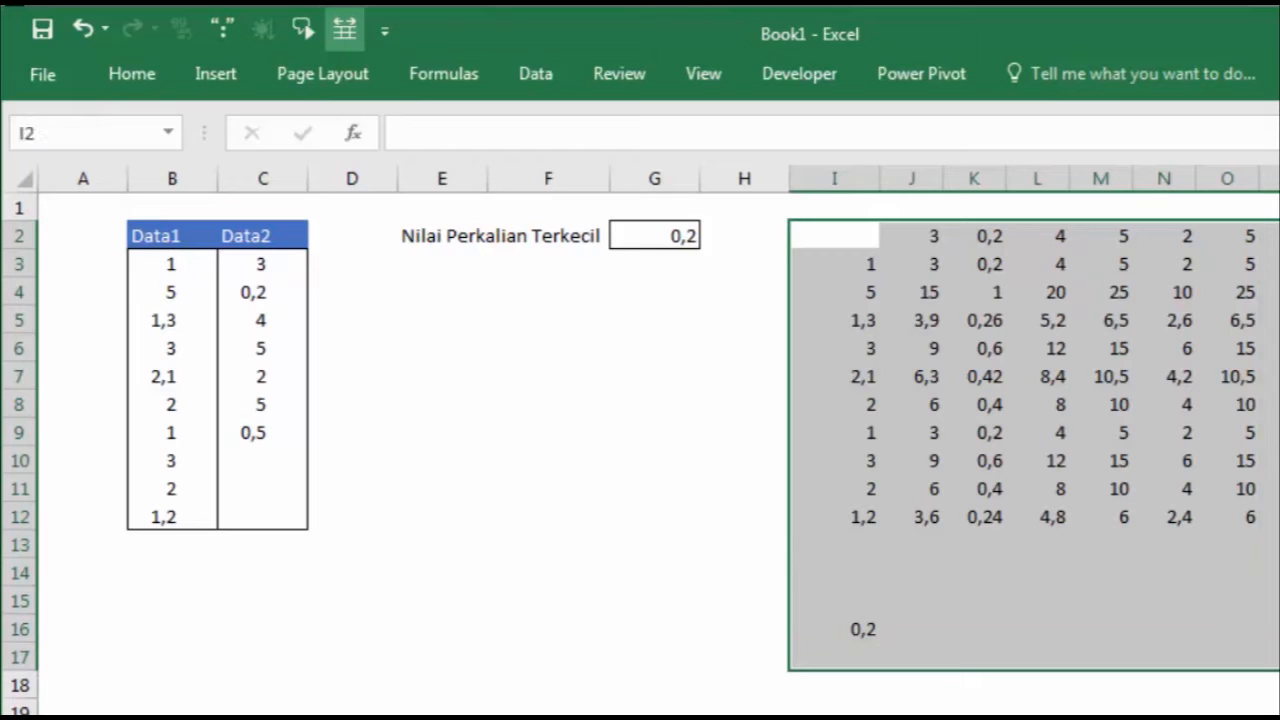
left_click(1147, 457)
left_click(651, 240)
key("F2")
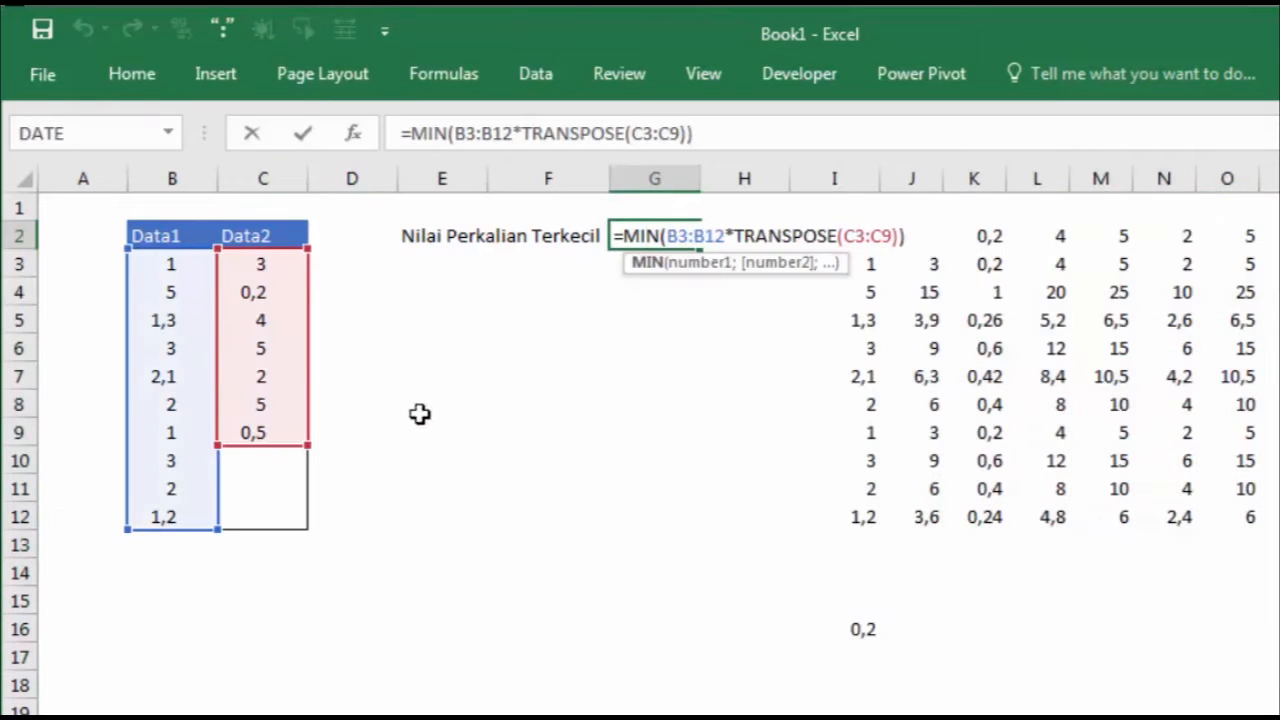
key("ctrl+shift+Return")
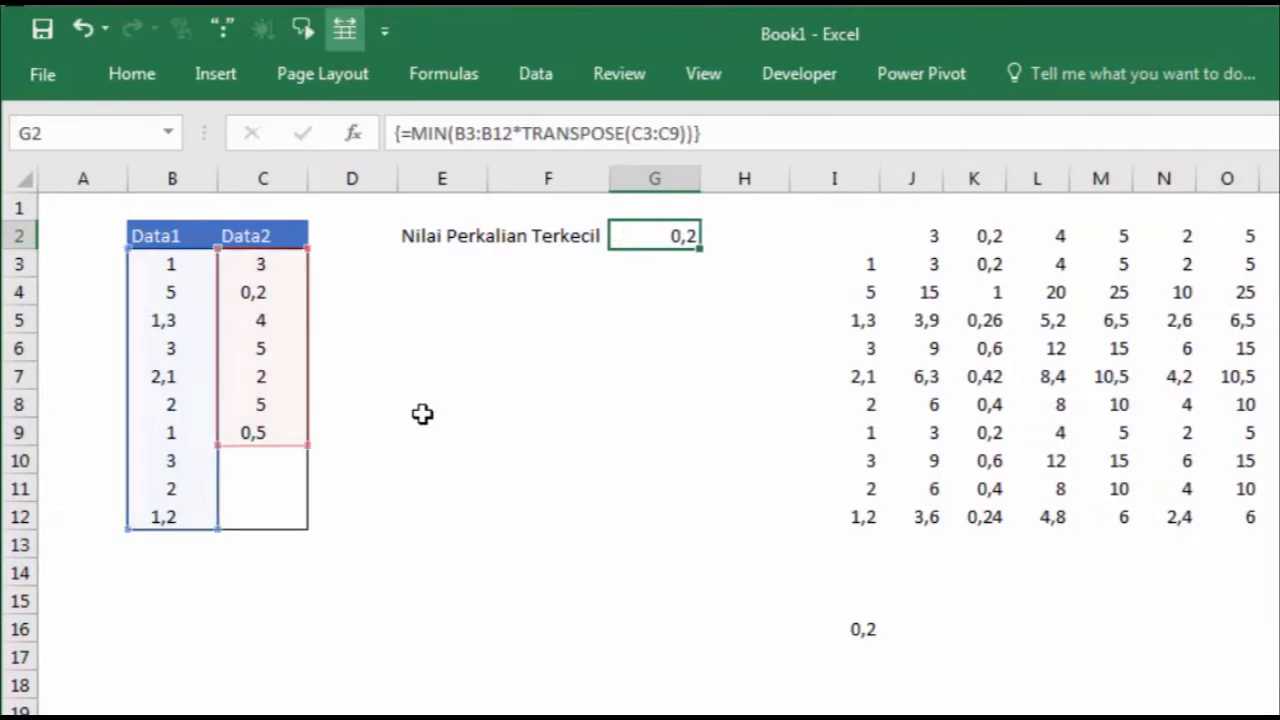
left_click(422, 413)
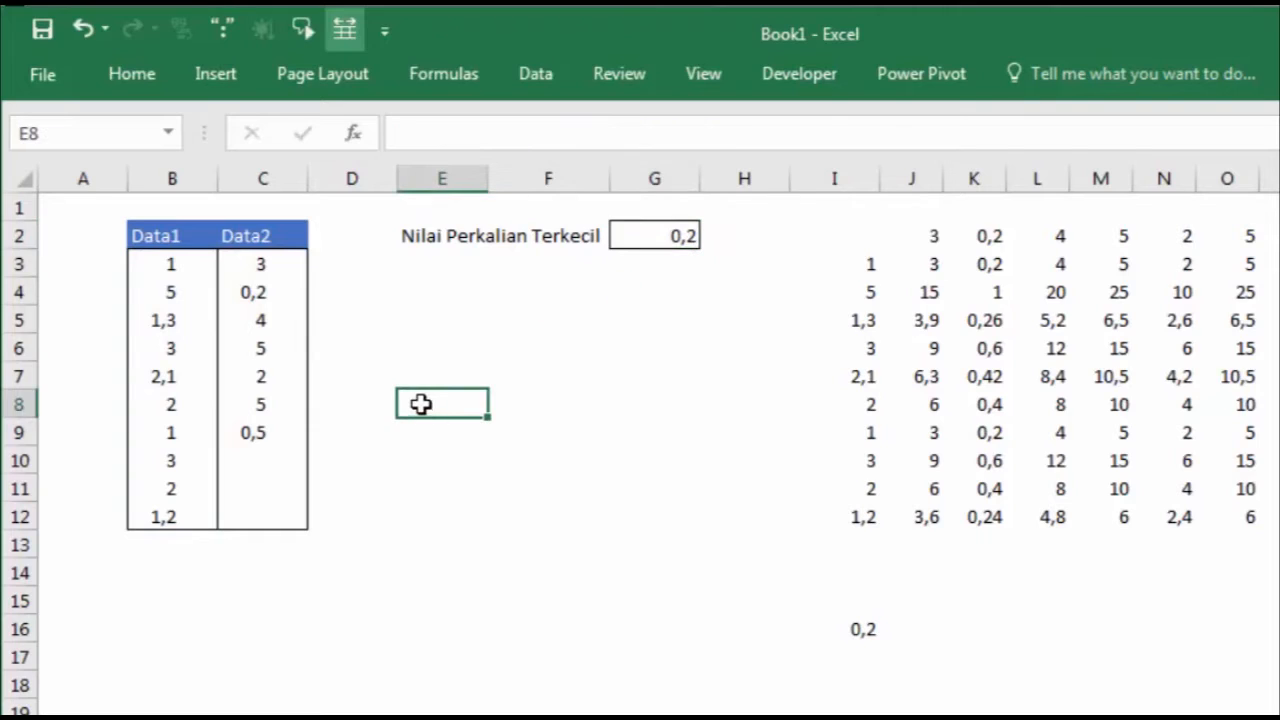